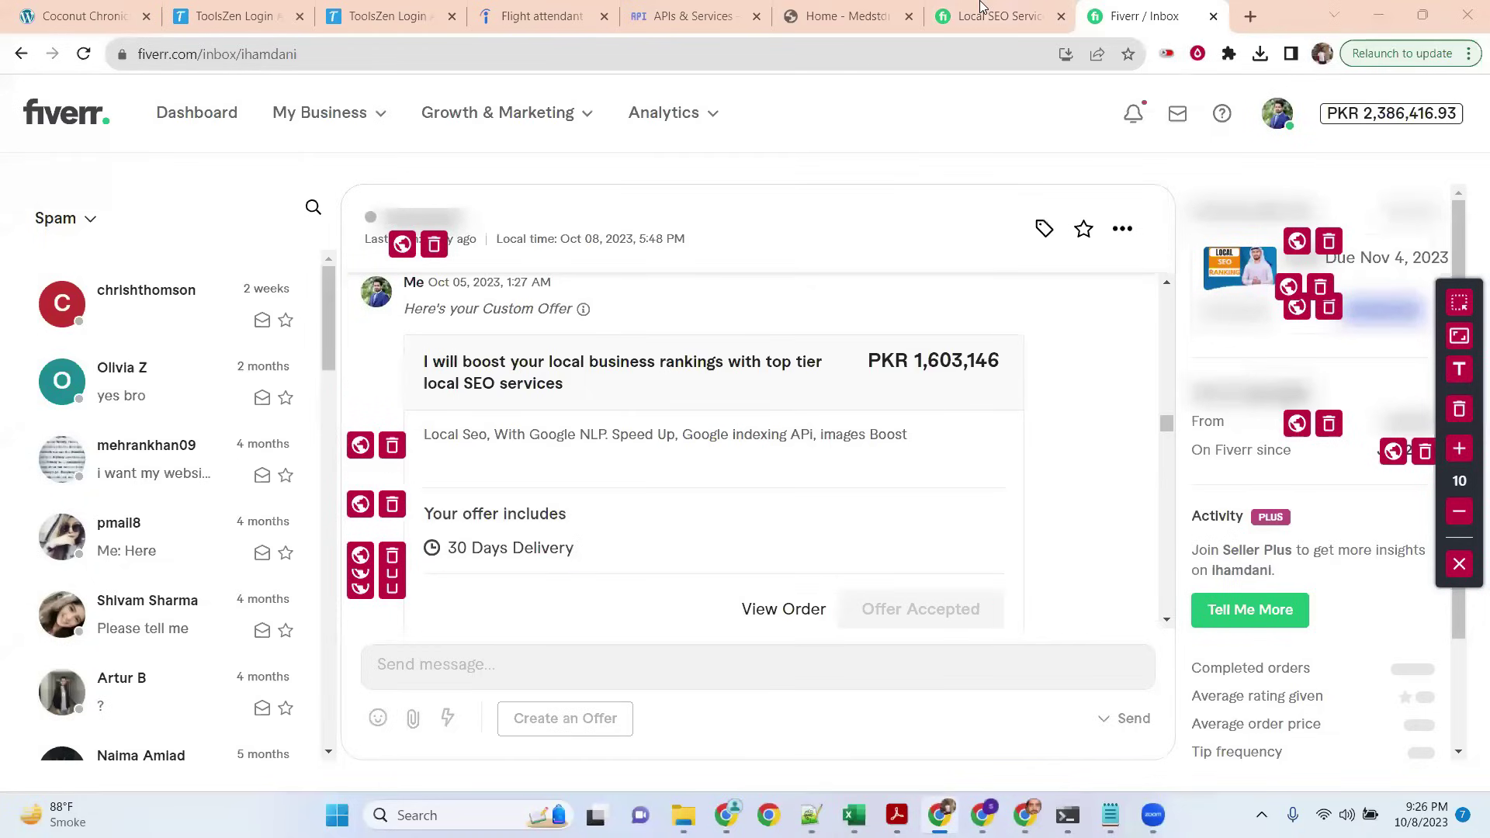
Step: Bring up Fiverr's Local SEO Services category page in the browser
click(981, 8)
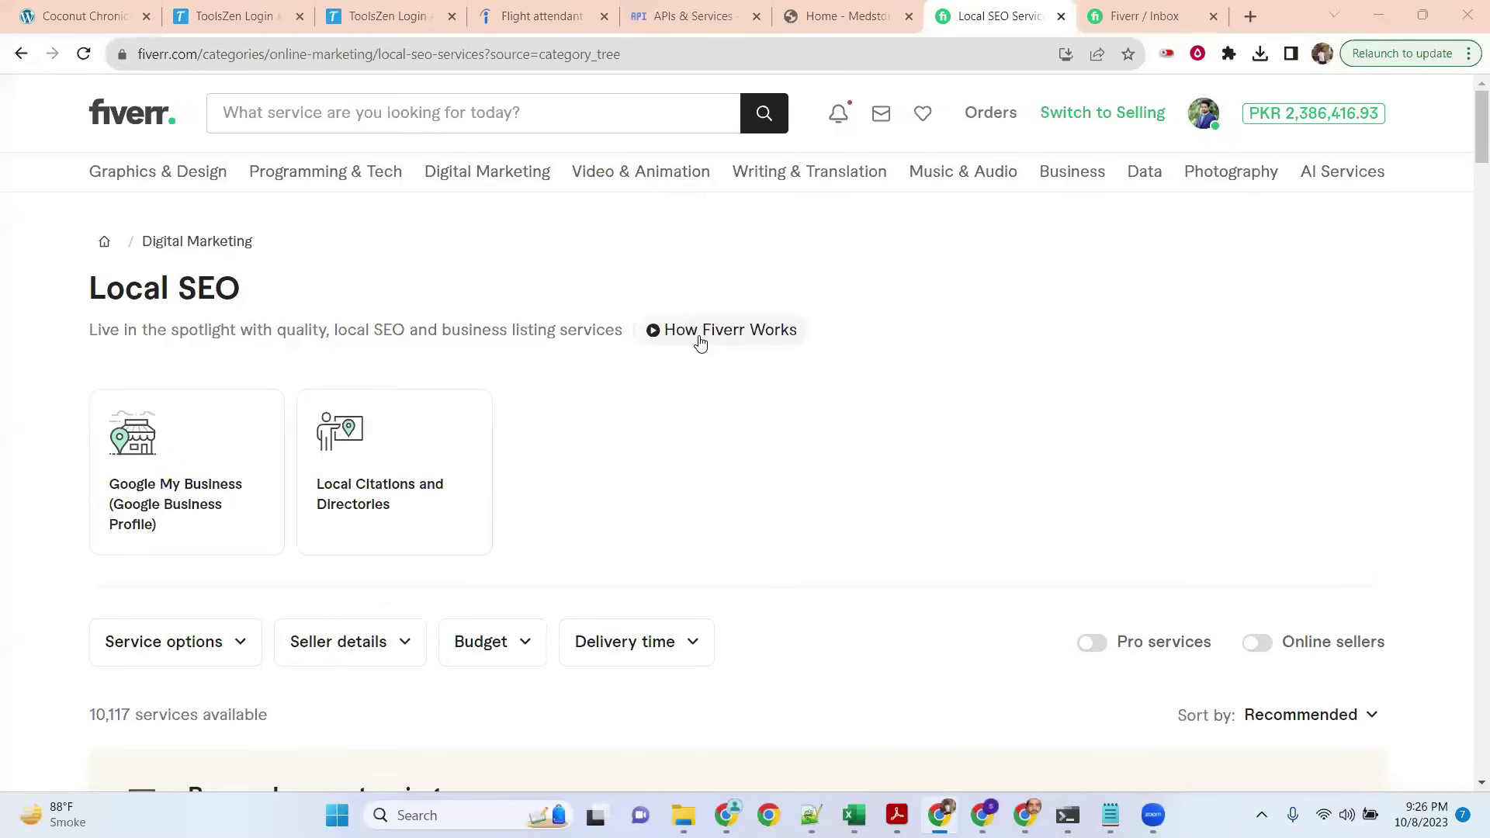
drag(68, 287, 273, 292)
scroll(413, 286, down, 1)
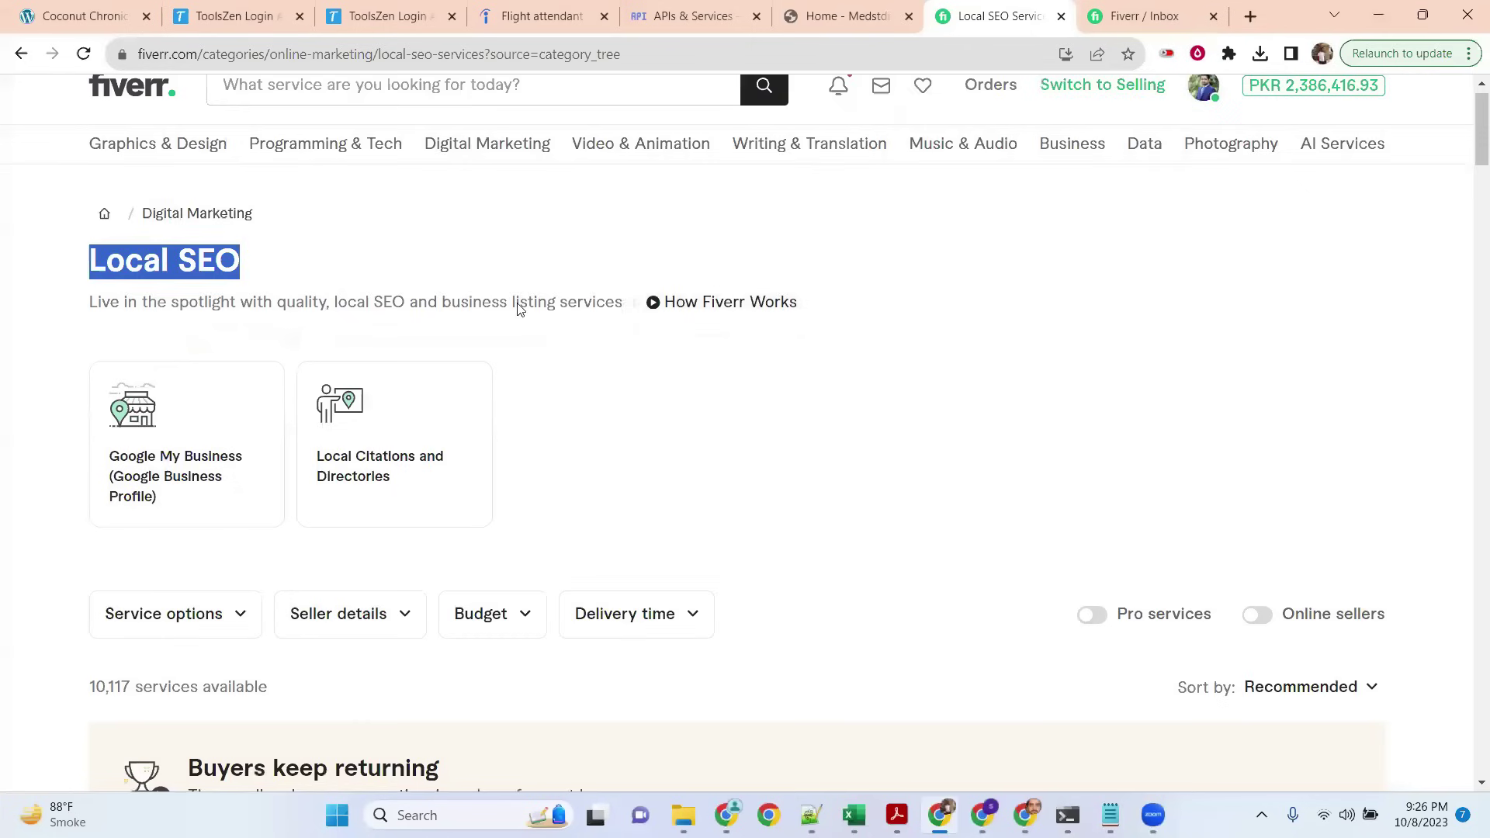
scroll(520, 309, down, 4)
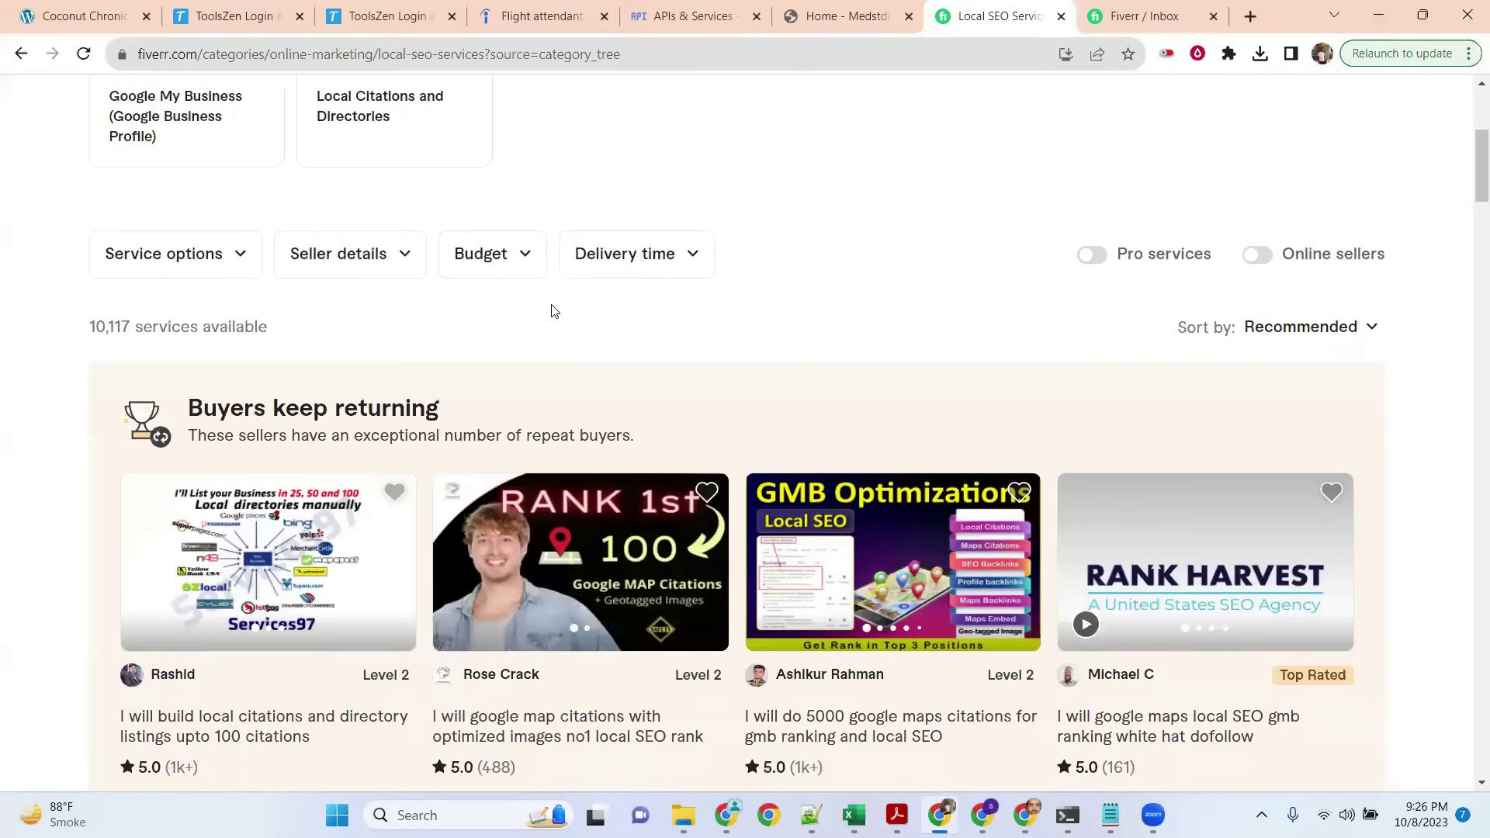
Step: Show the Service options filter choices and browse the gig grid down and back up
click(236, 259)
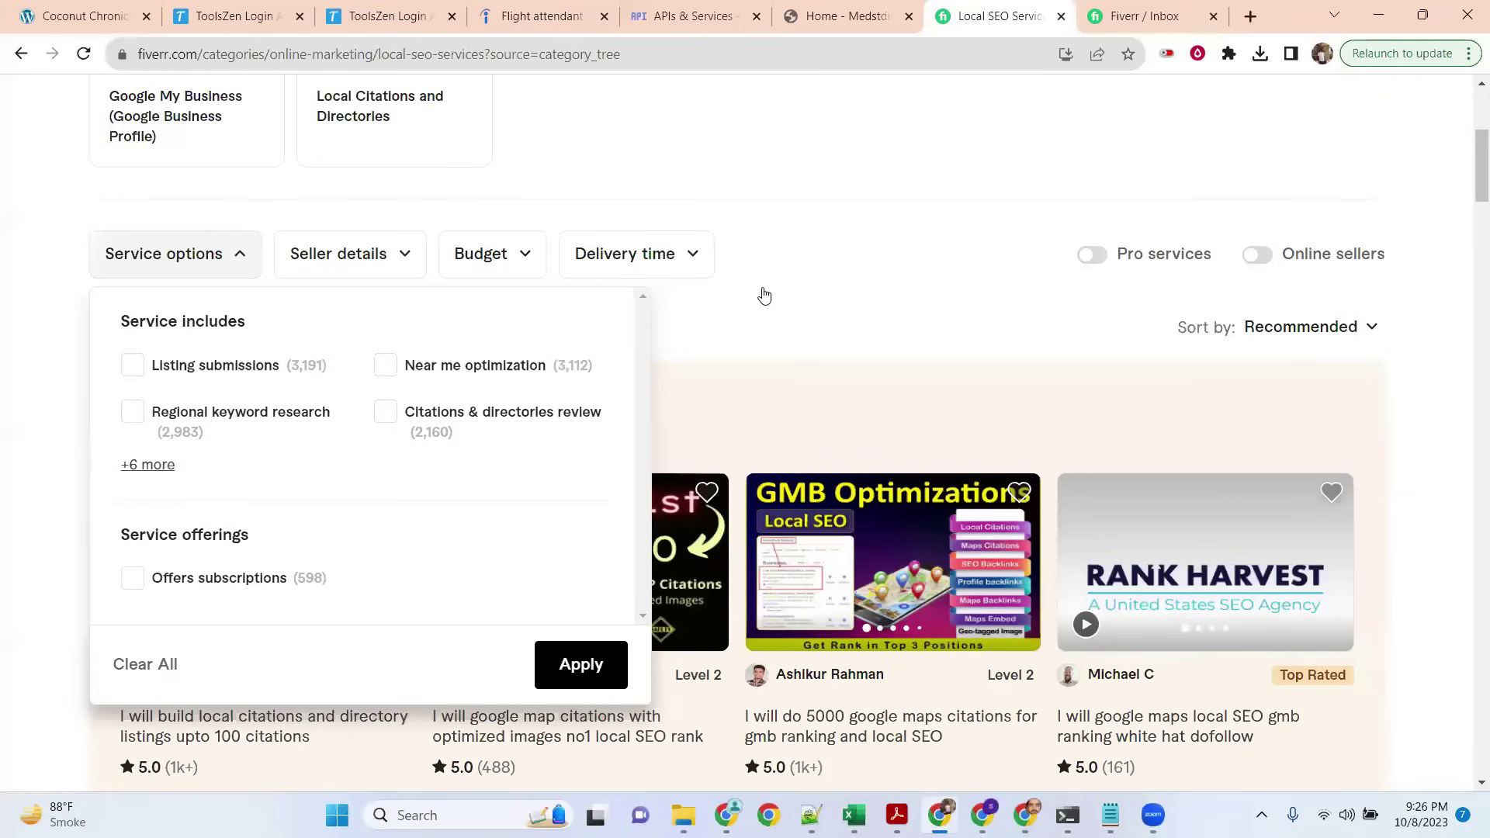
scroll(764, 296, down, 6)
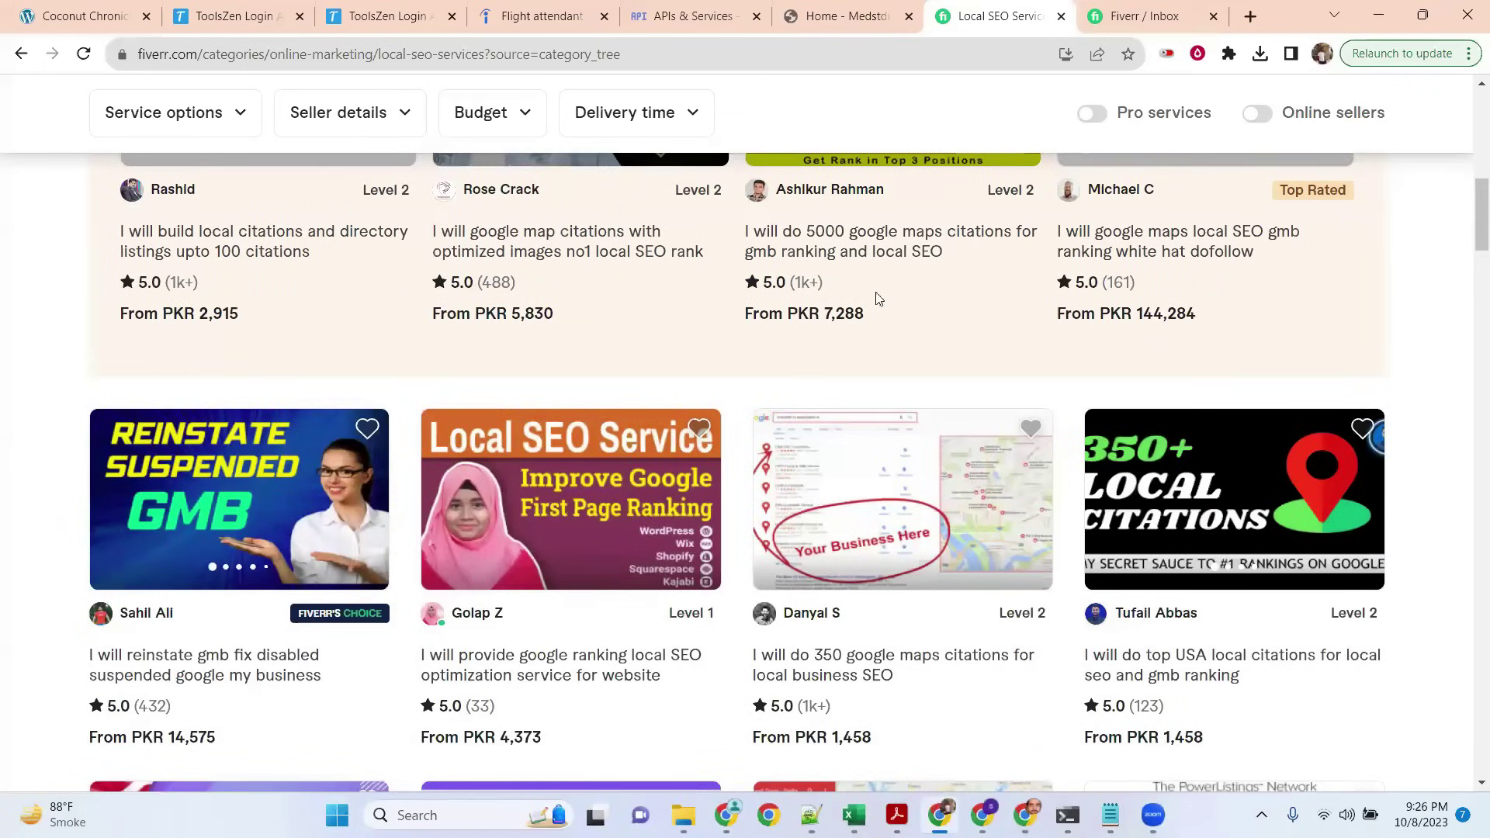
scroll(1042, 316, down, 1)
scroll(1042, 316, down, 2)
scroll(183, 447, down, 1)
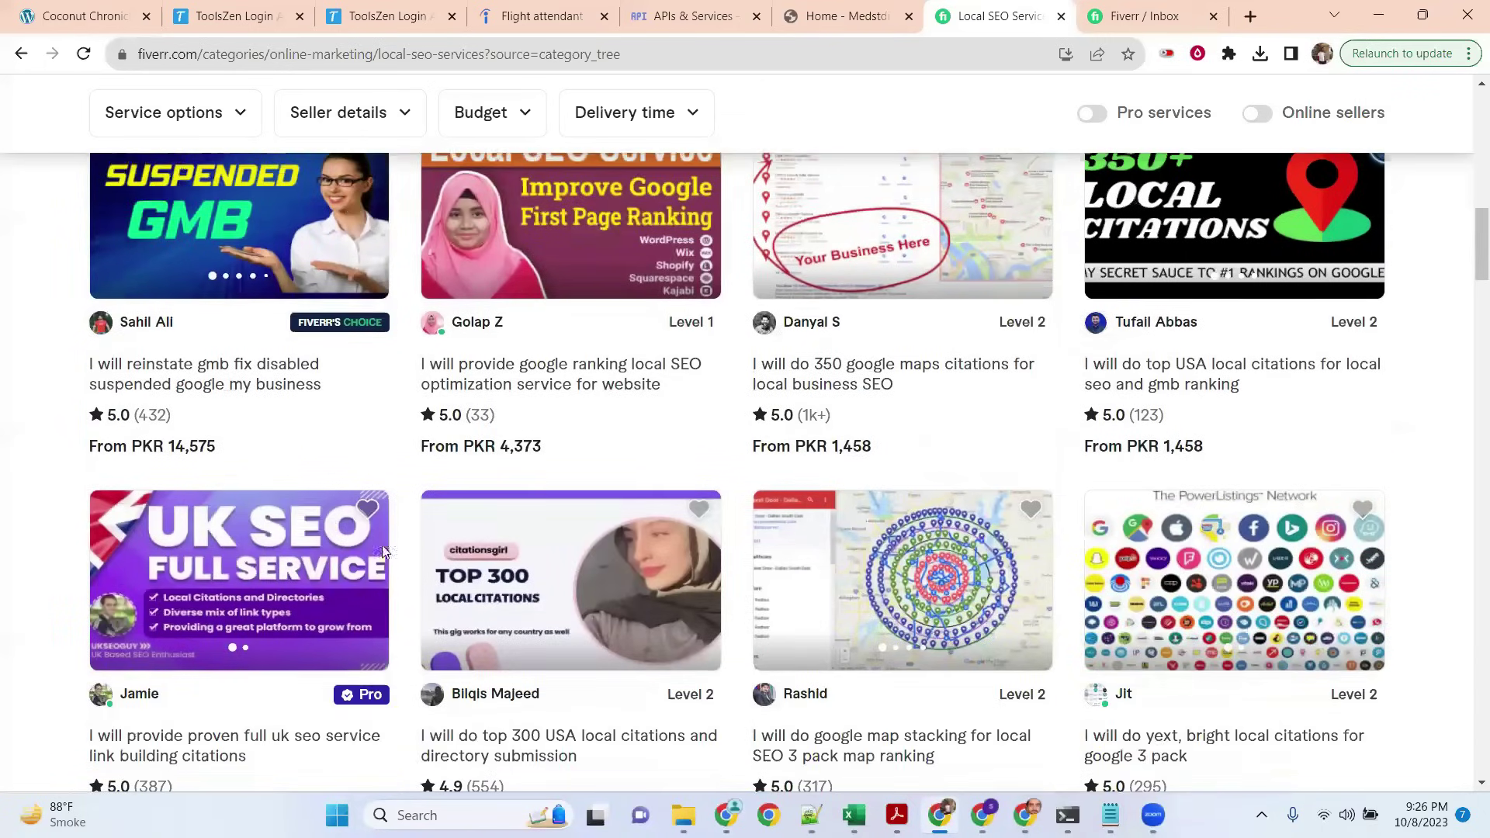
scroll(840, 504, down, 2)
scroll(885, 469, down, 1)
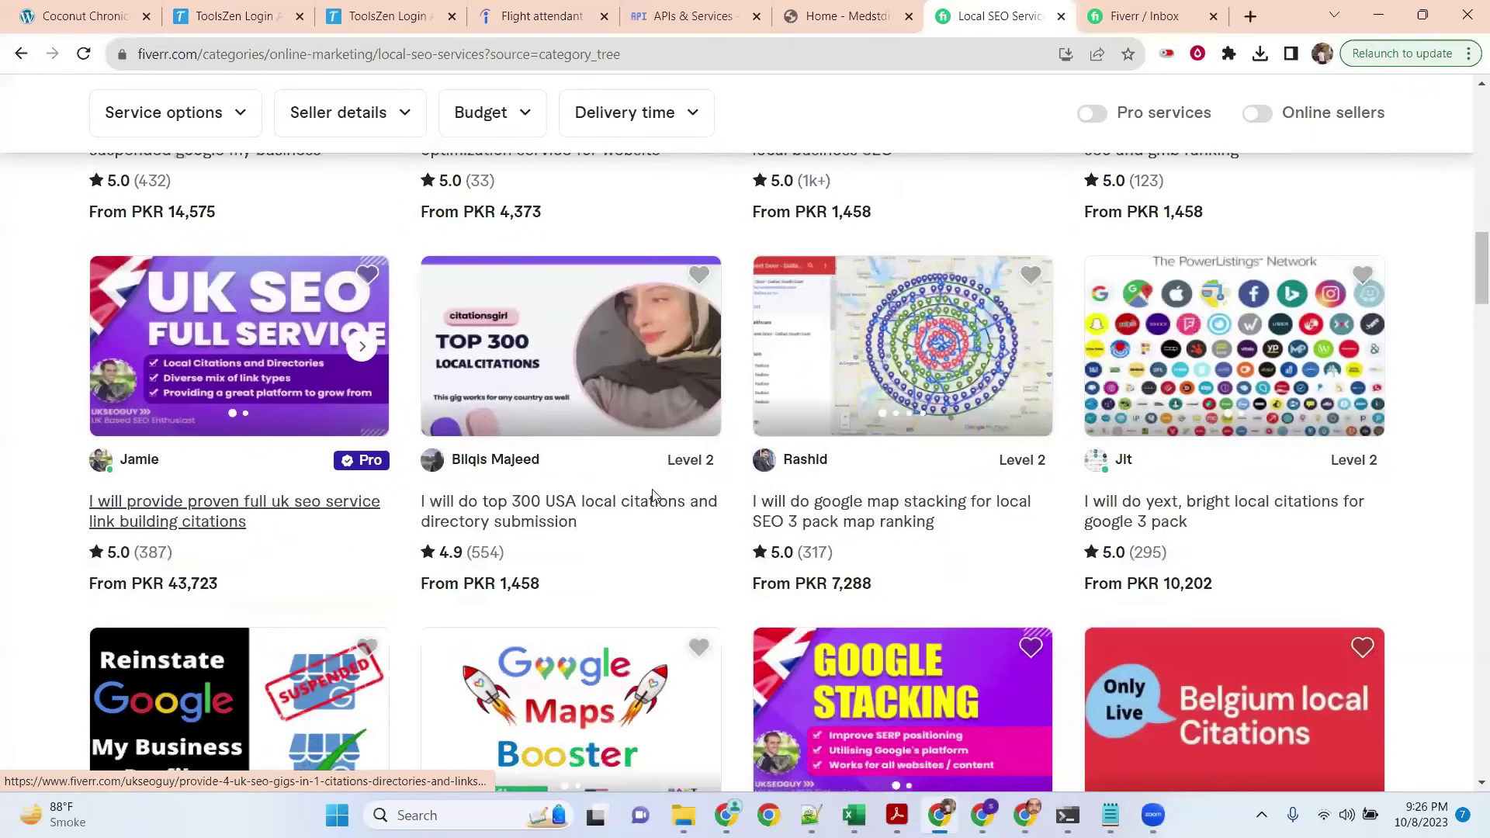
scroll(885, 469, down, 2)
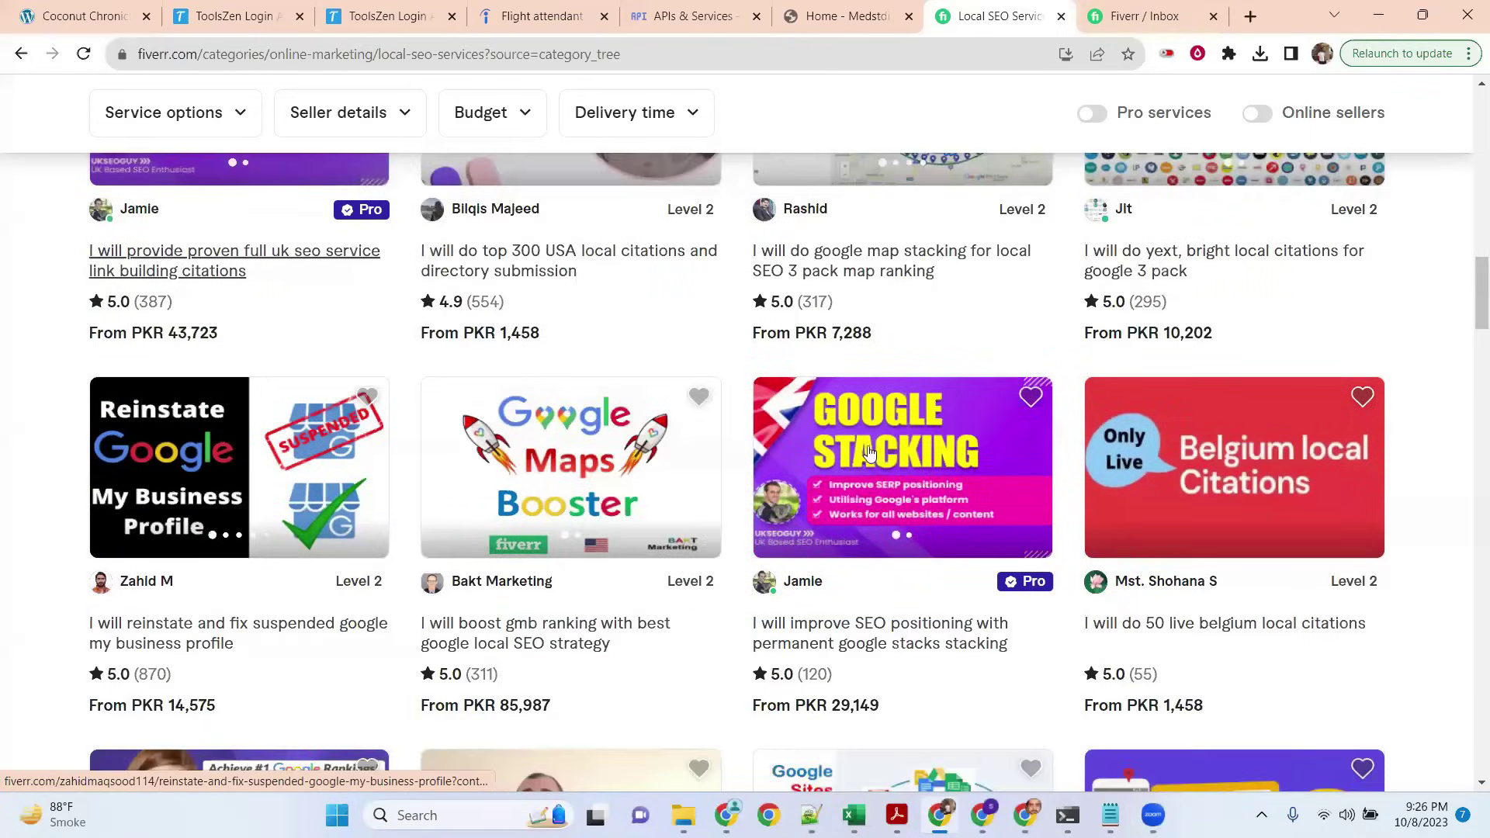
scroll(870, 448, down, 3)
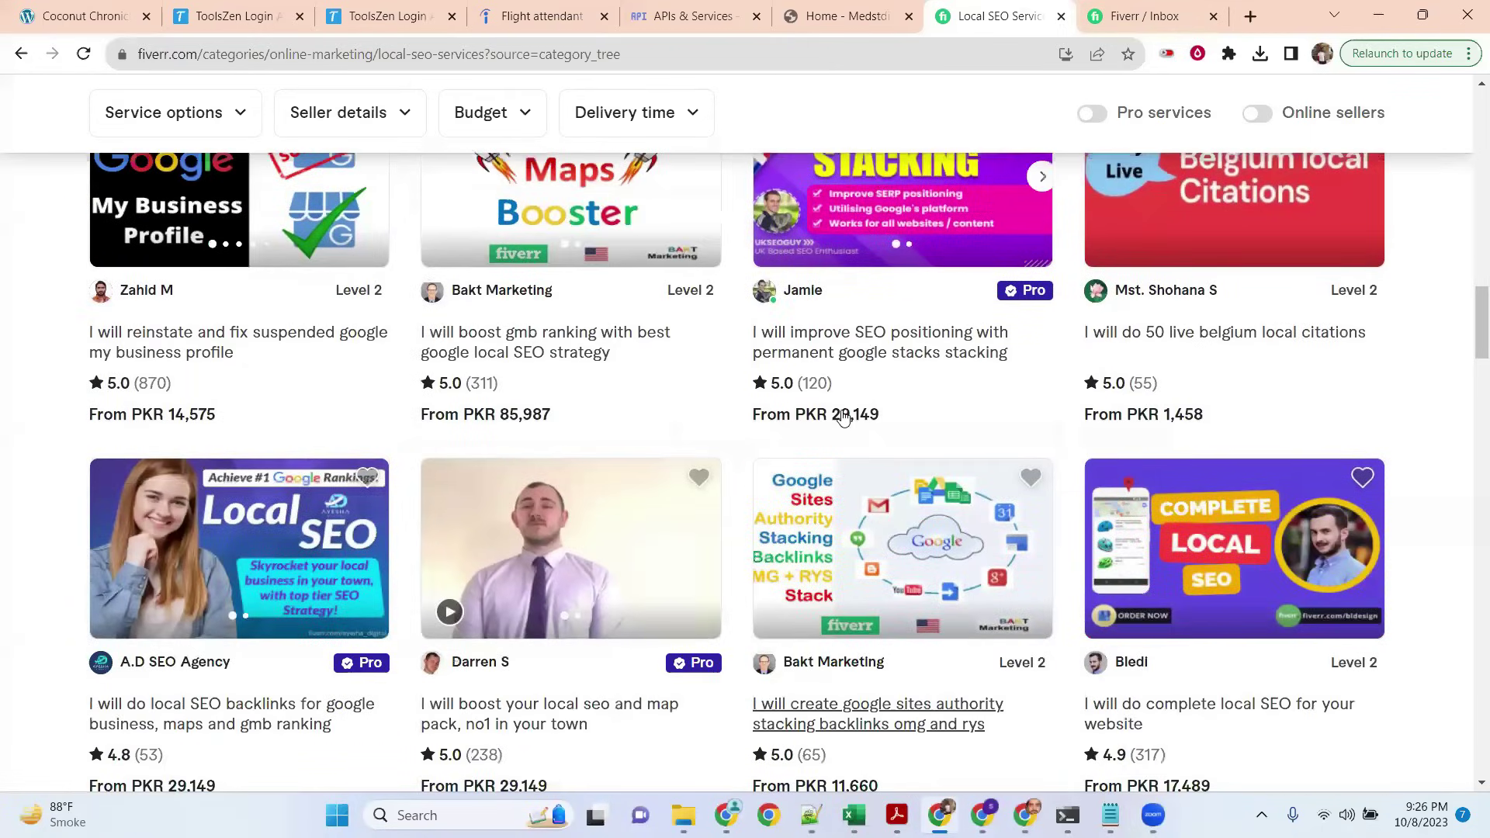
scroll(844, 417, up, 15)
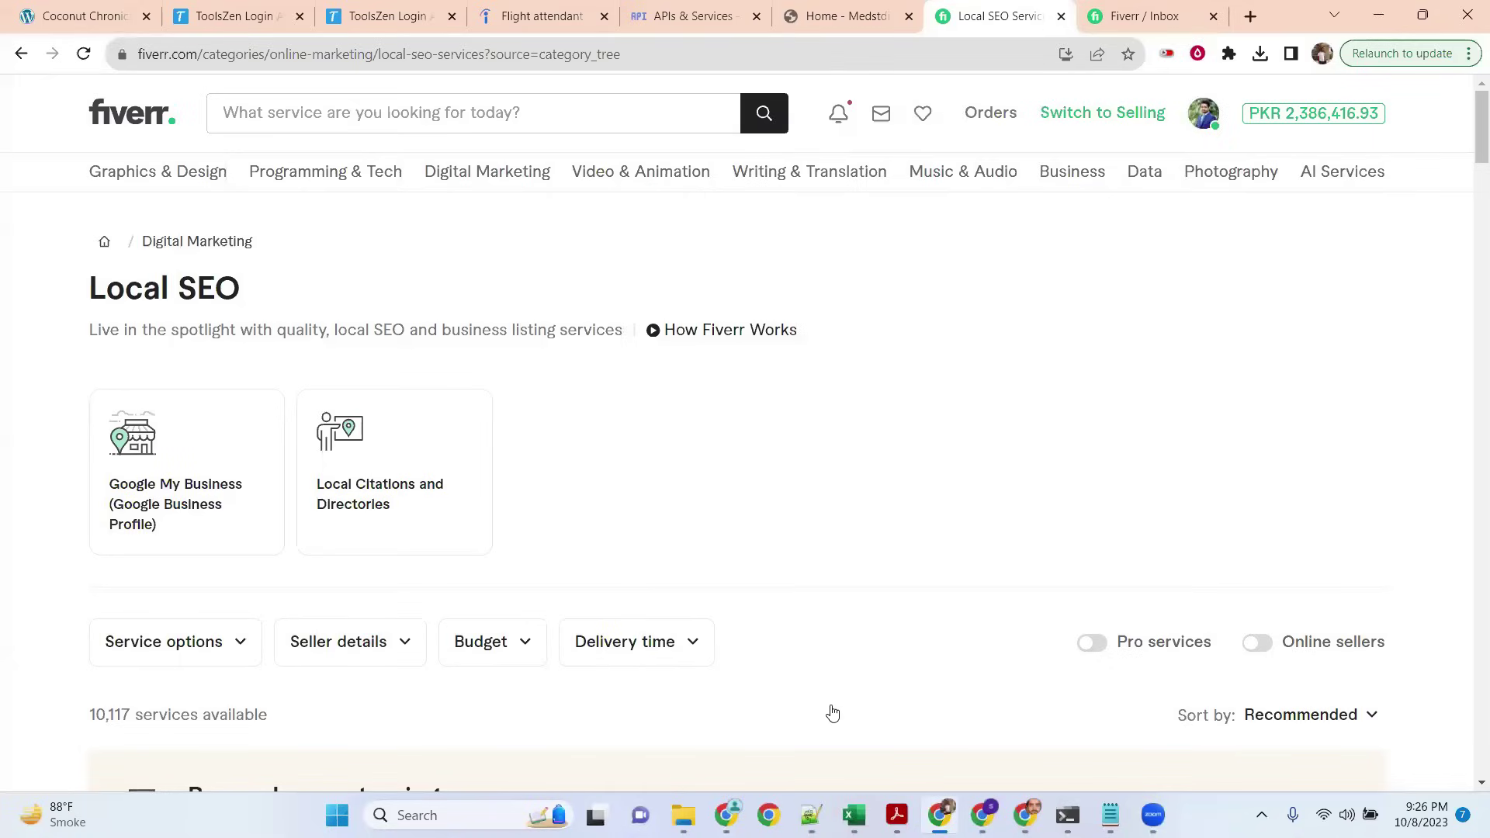
Step: Highlight the GMB profile lines in the Local Keyword Research note, then open the Software Development list
key(alt+Tab)
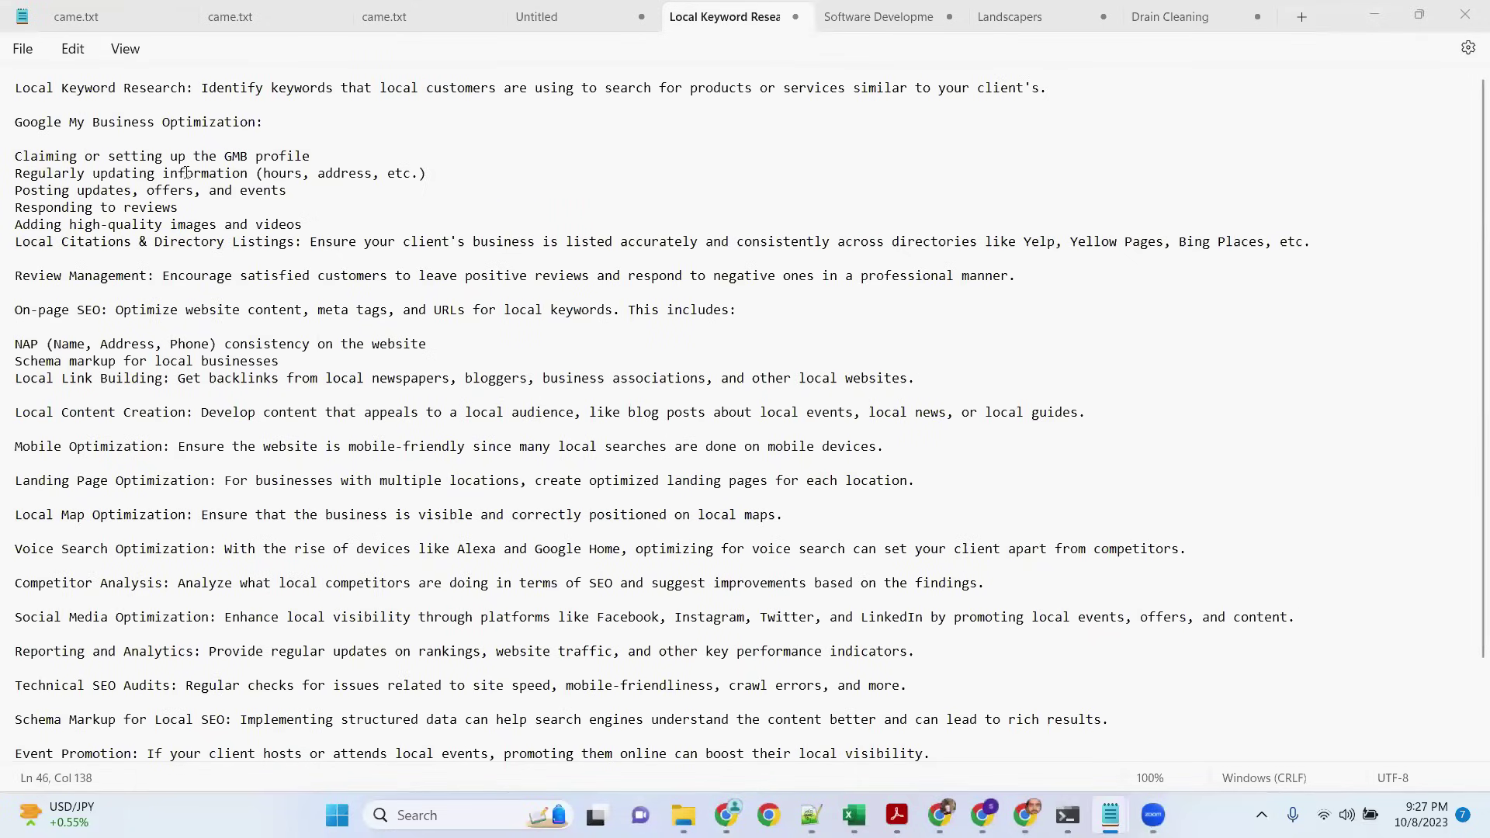
drag(225, 156, 329, 158)
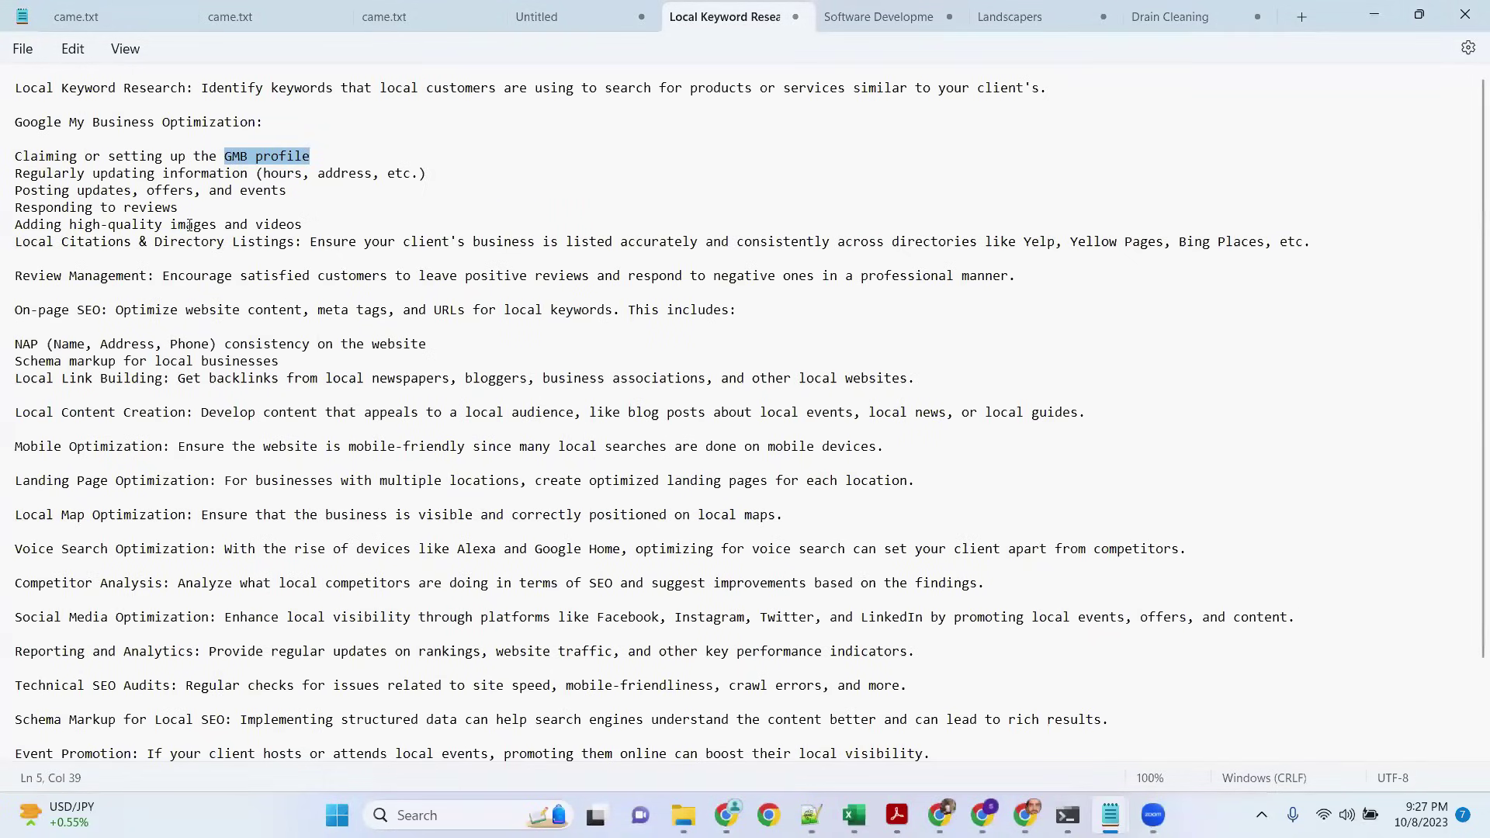
drag(428, 173, 15, 156)
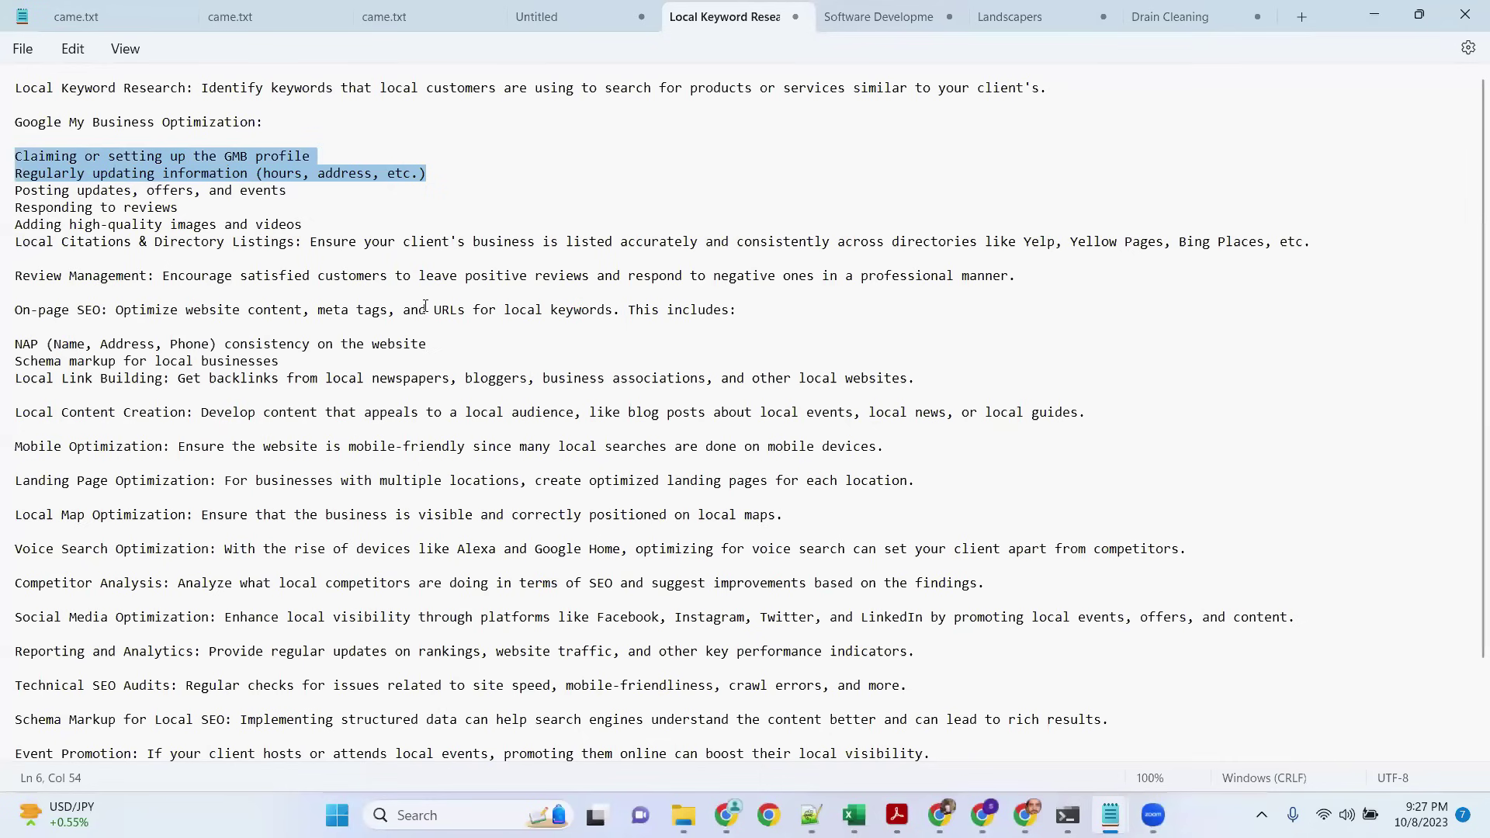
scroll(226, 283, down, 1)
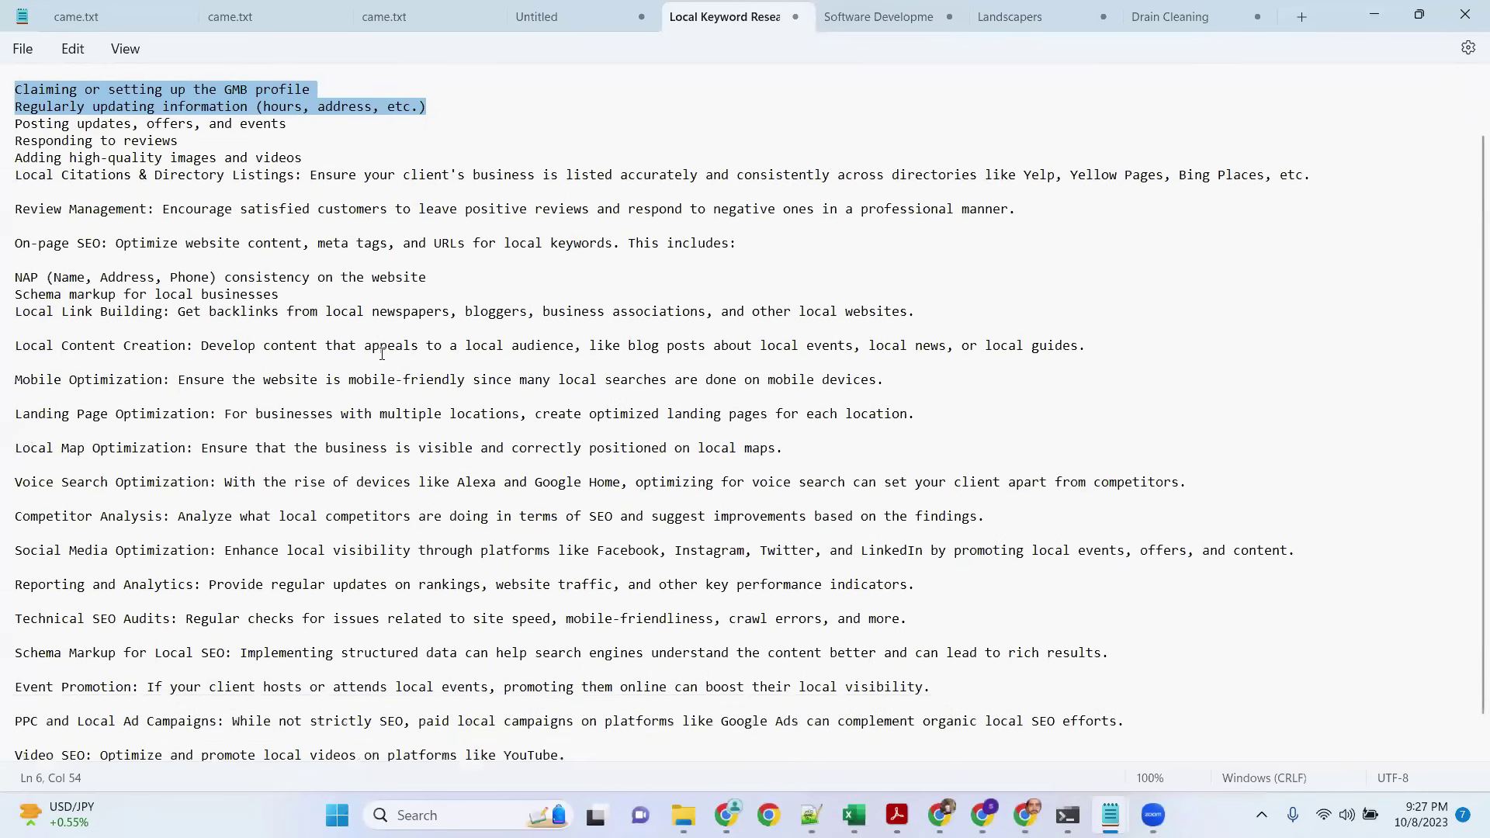
scroll(400, 380, down, 1)
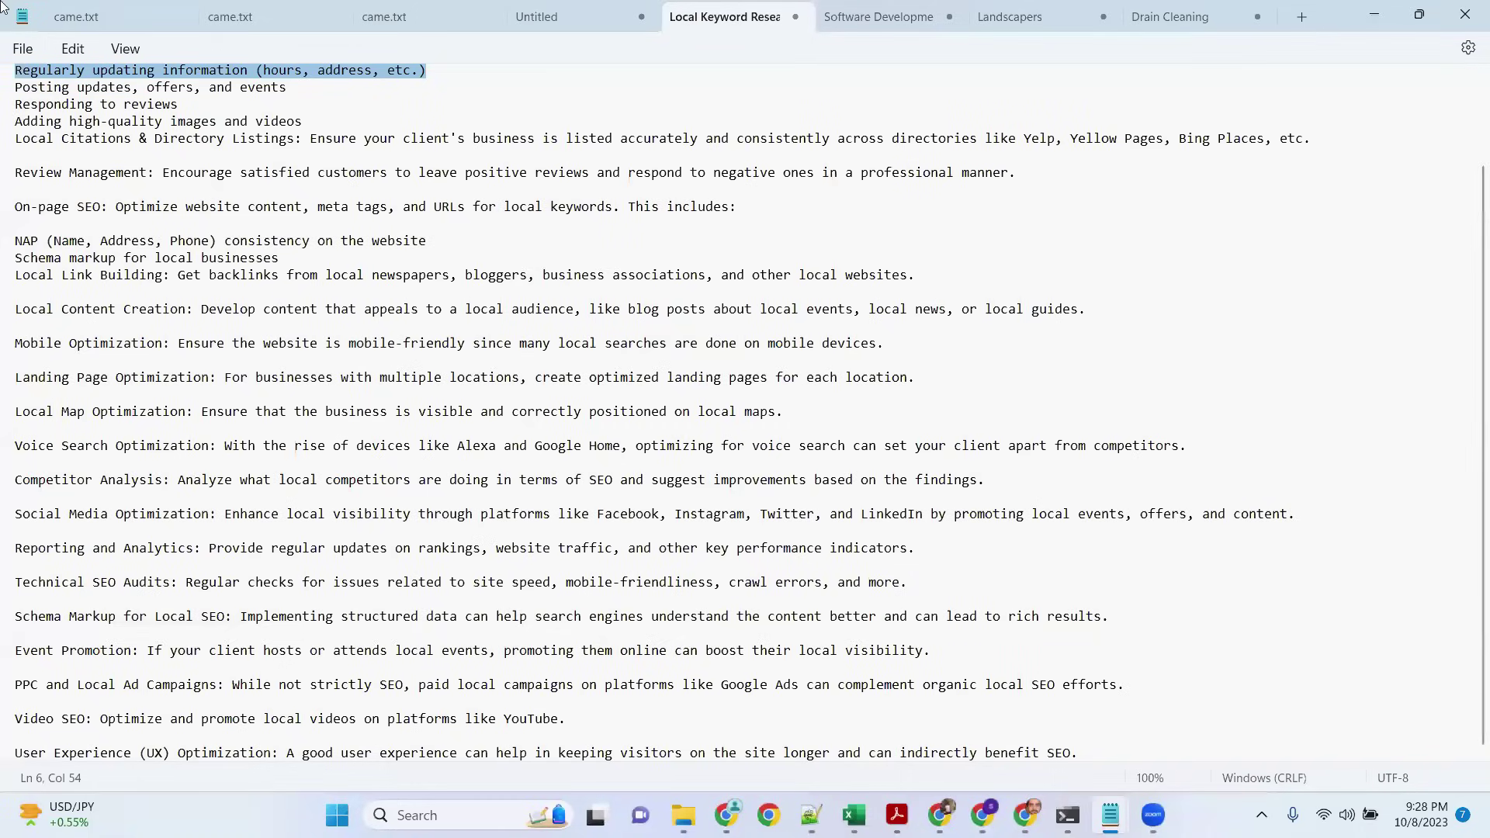
click(885, 23)
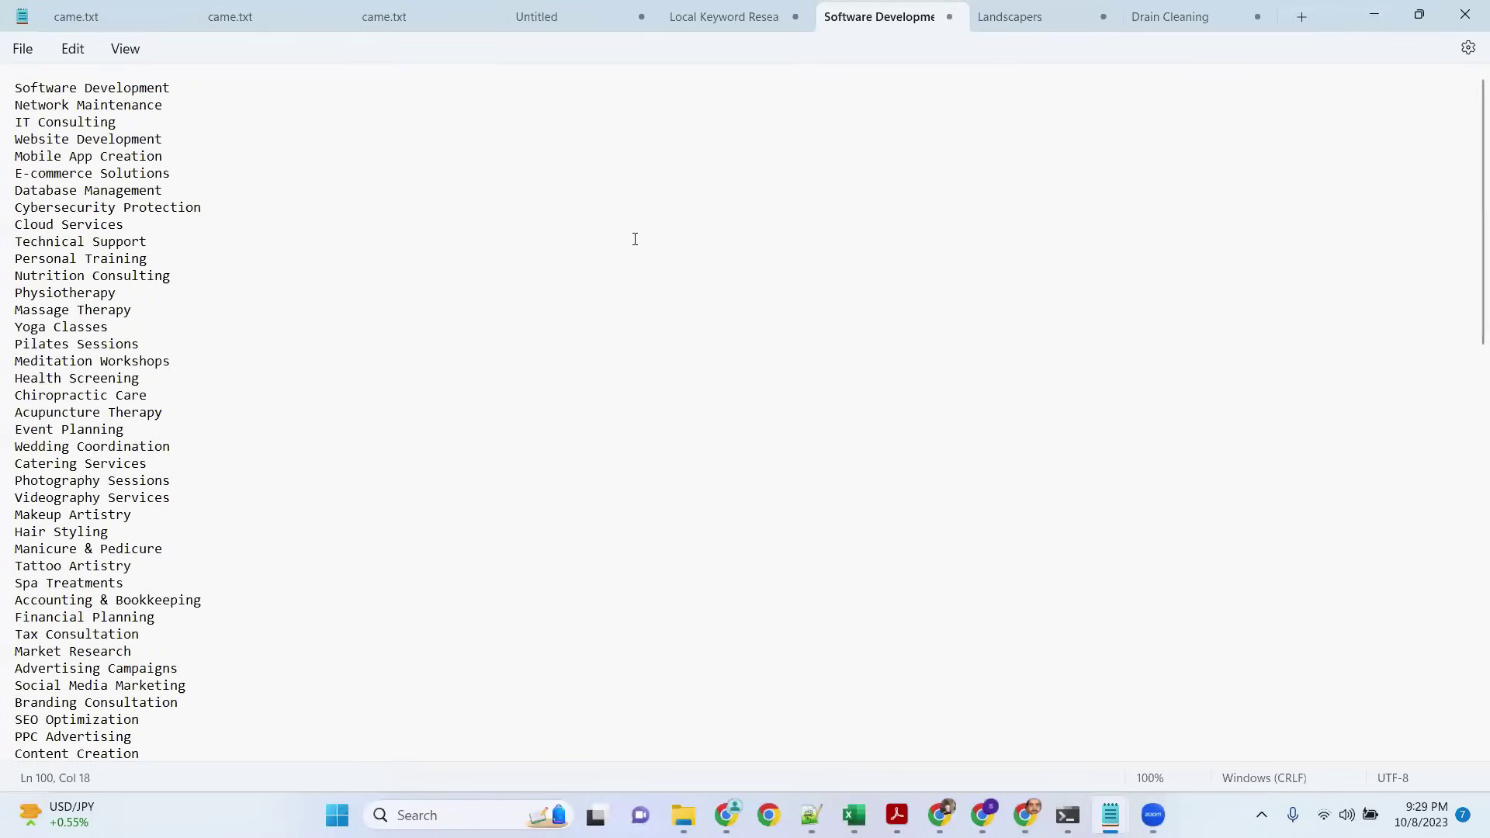
Step: Read through the Software Development to Content Creation niche list, then open the Landscapers note
scroll(636, 236, down, 3)
scroll(635, 239, down, 1)
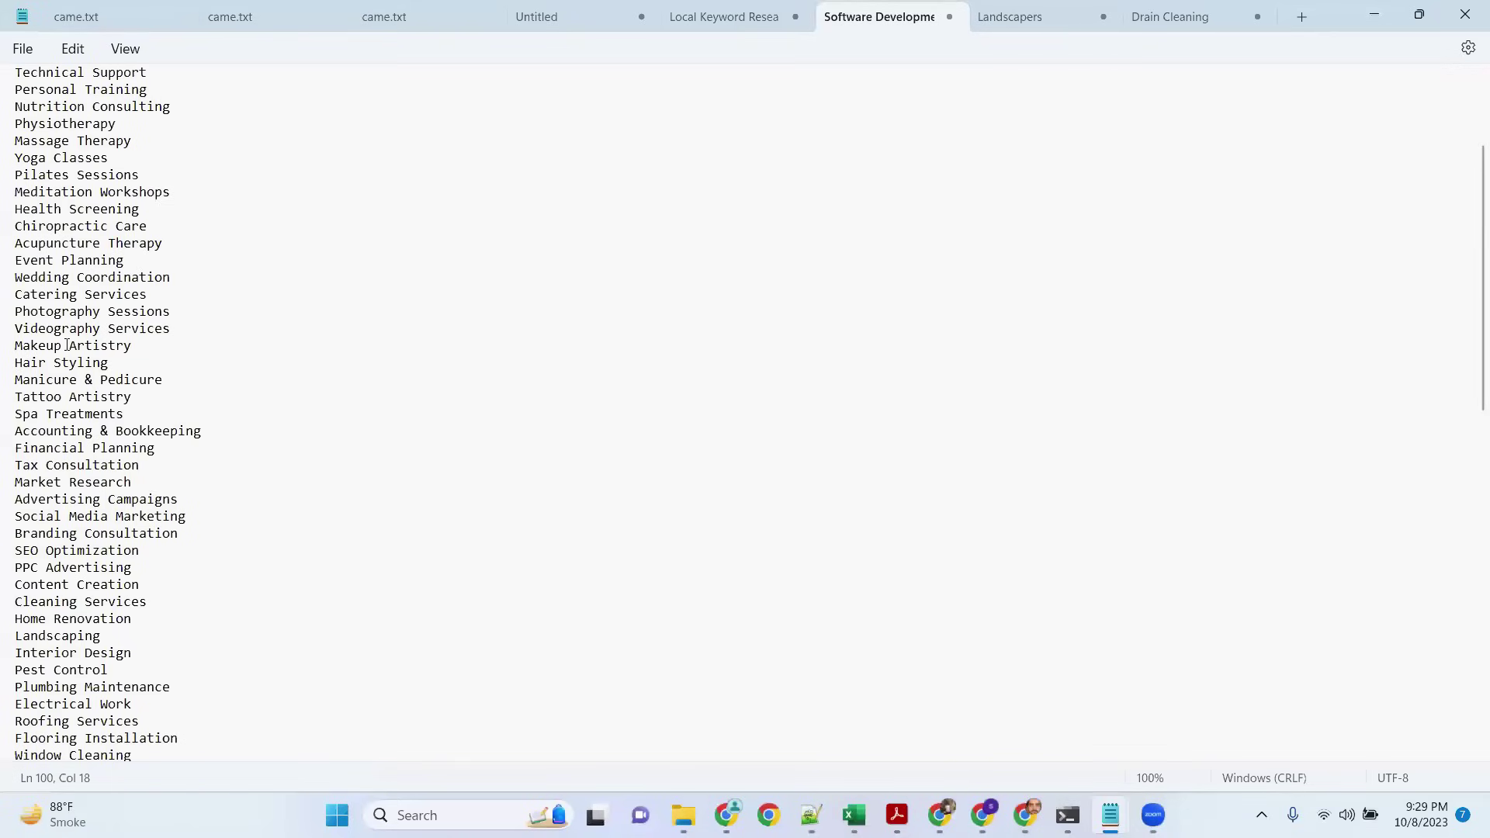
scroll(234, 465, down, 1)
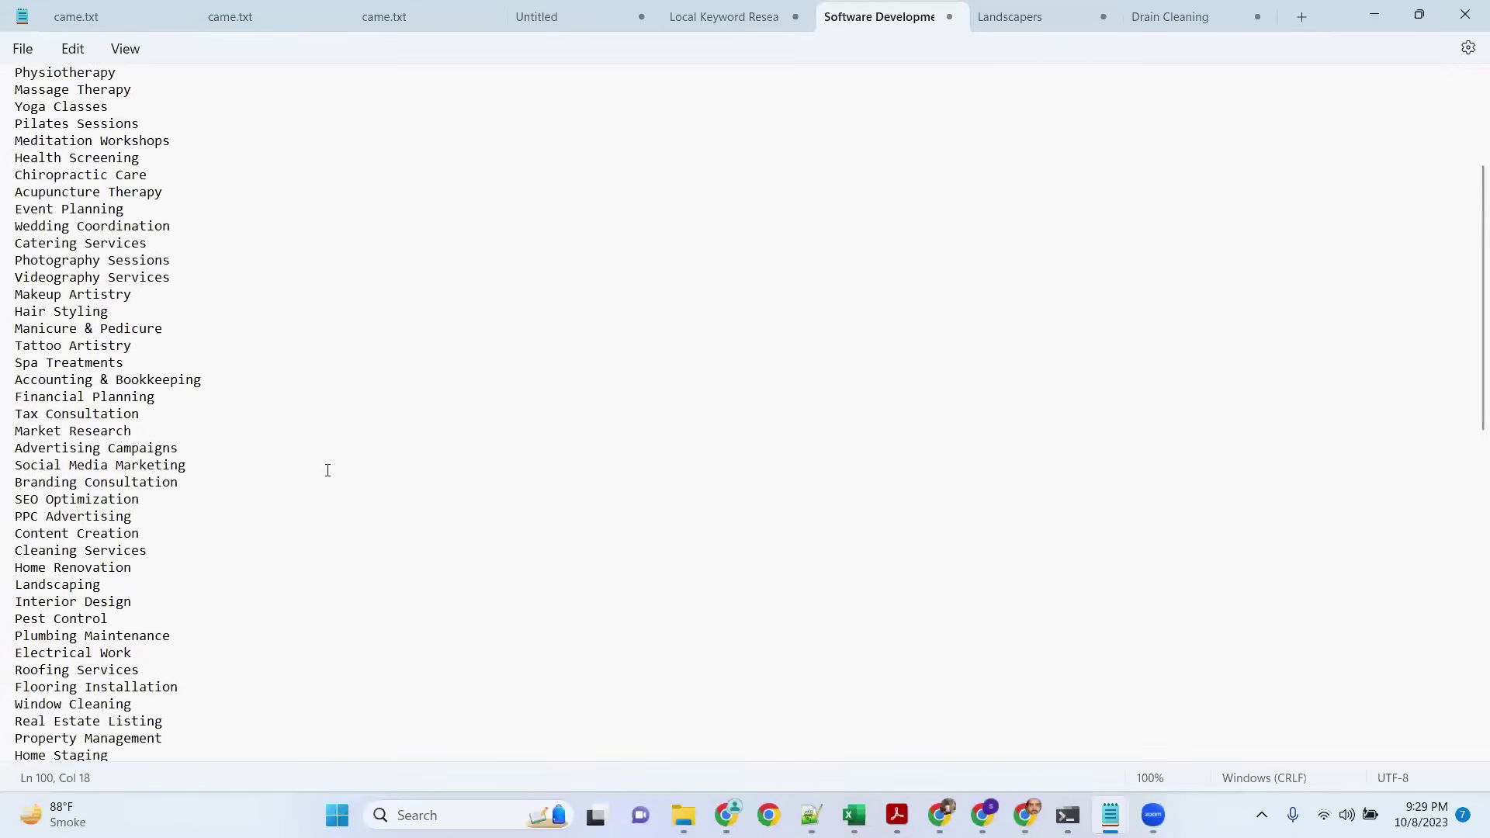
scroll(330, 462, down, 3)
scroll(335, 452, down, 1)
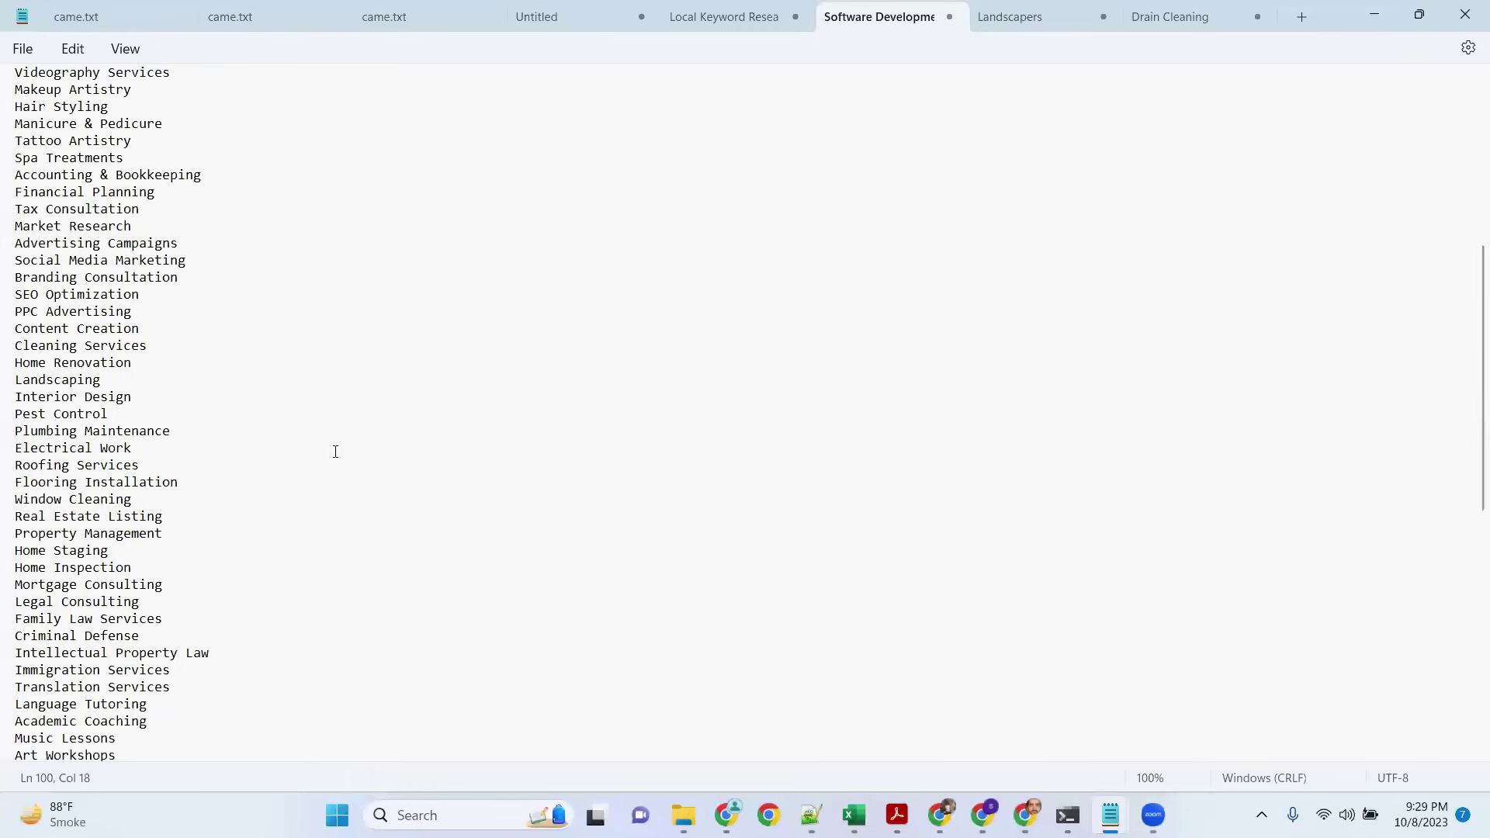
scroll(221, 415, down, 3)
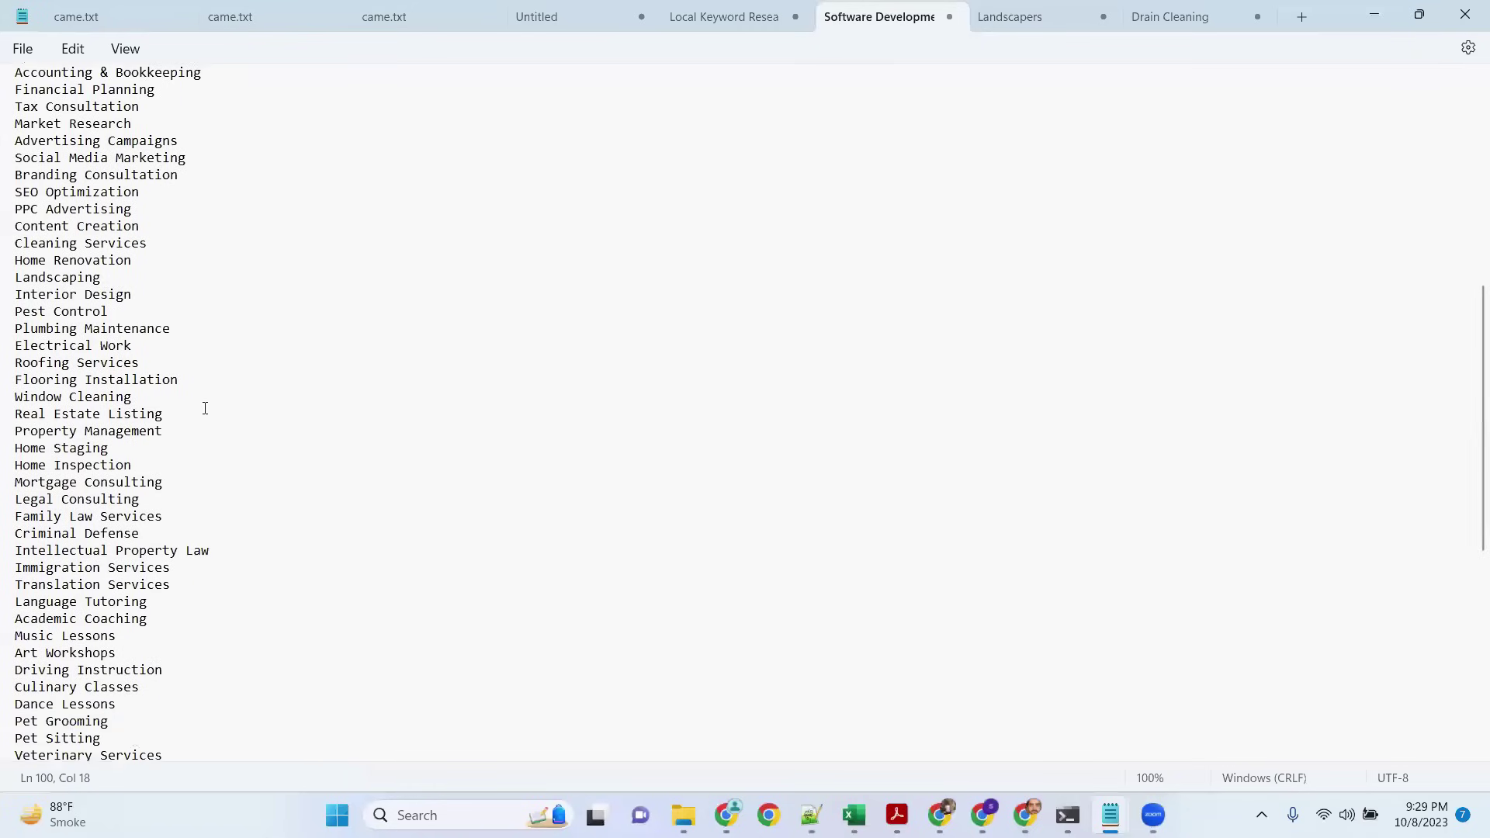
scroll(205, 408, down, 2)
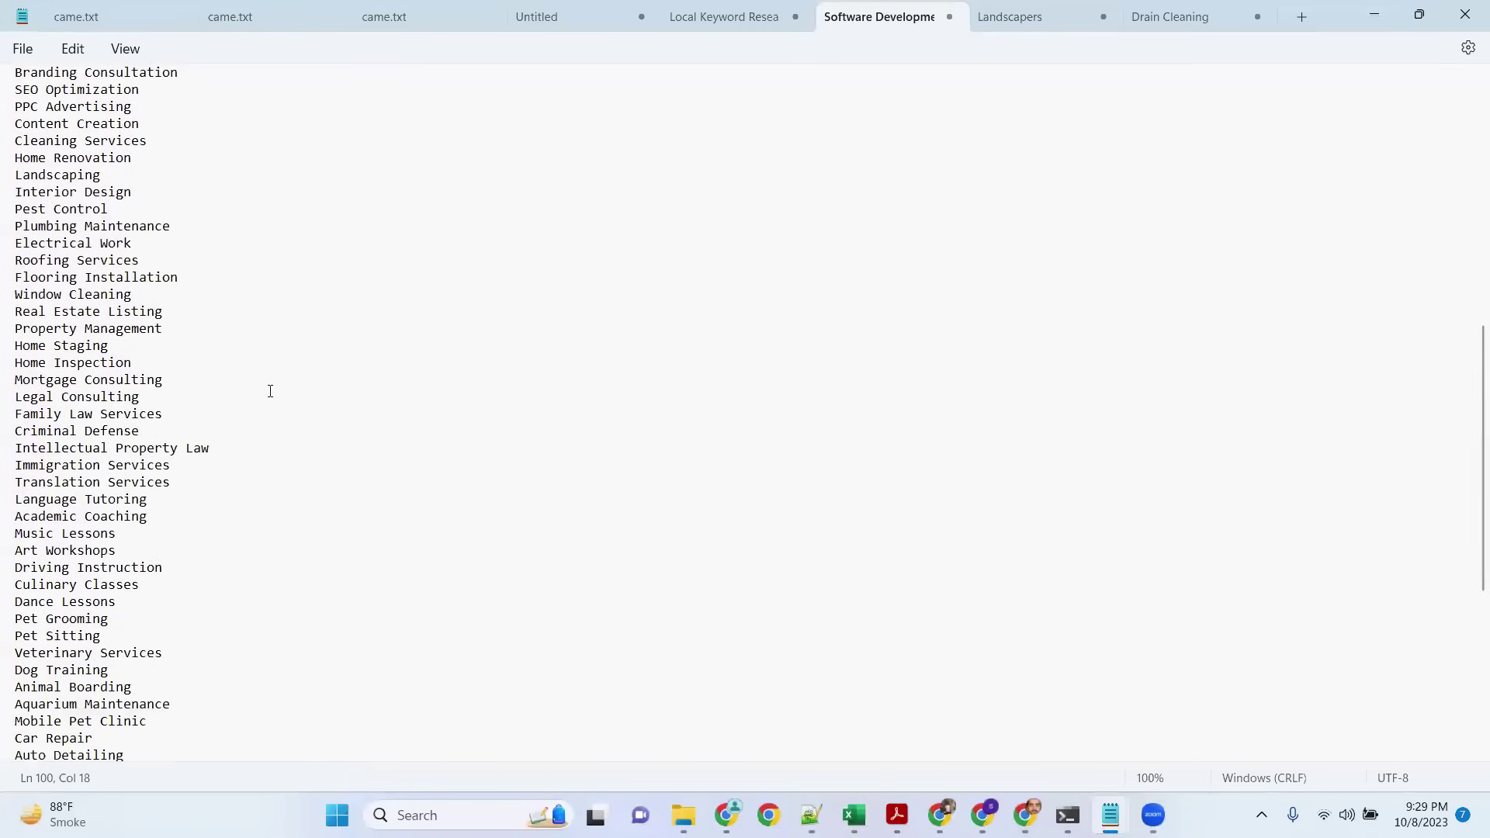
scroll(380, 384, down, 3)
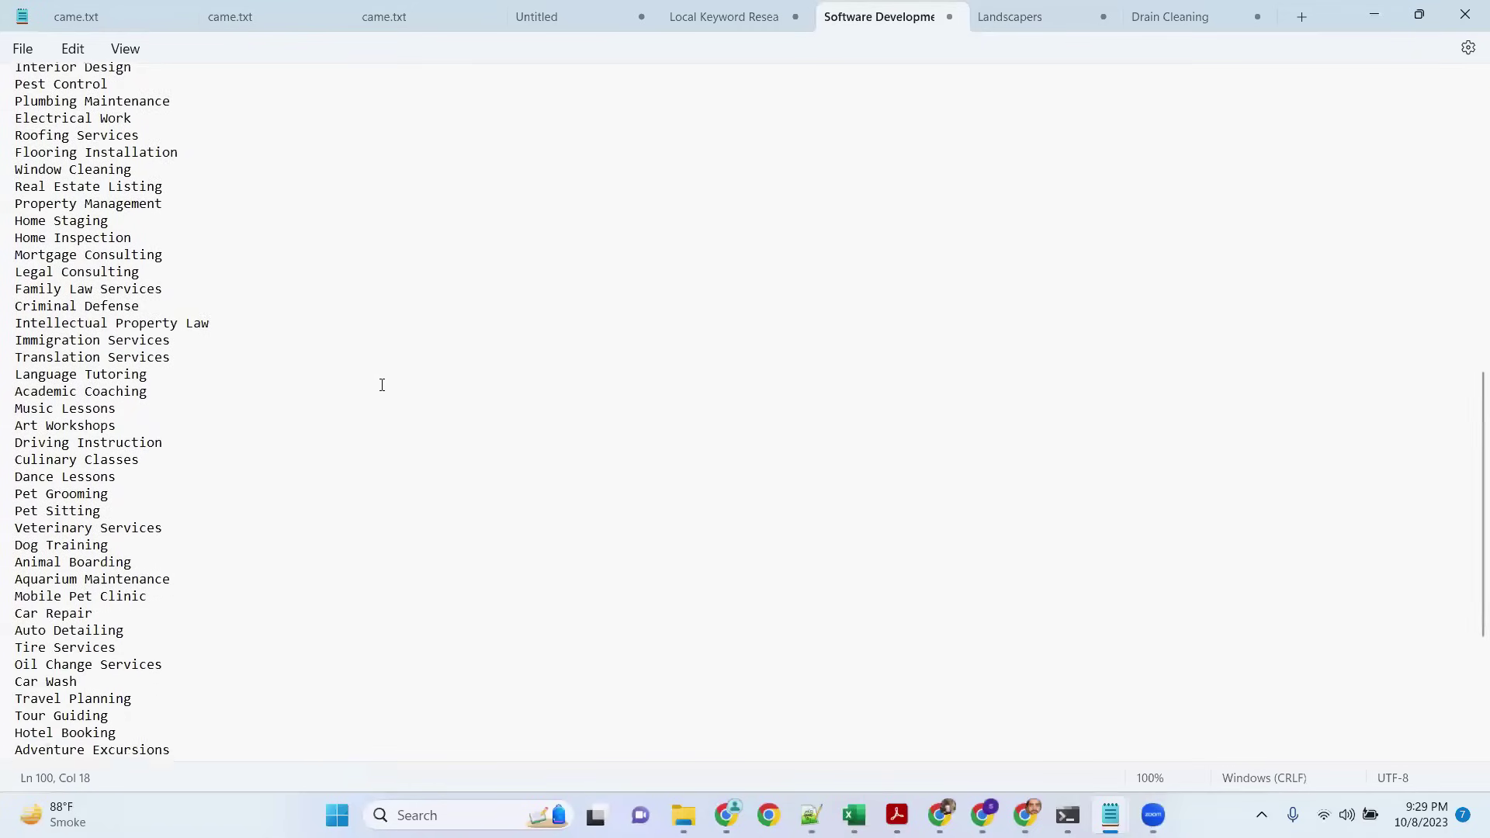
scroll(382, 385, down, 3)
scroll(466, 404, down, 2)
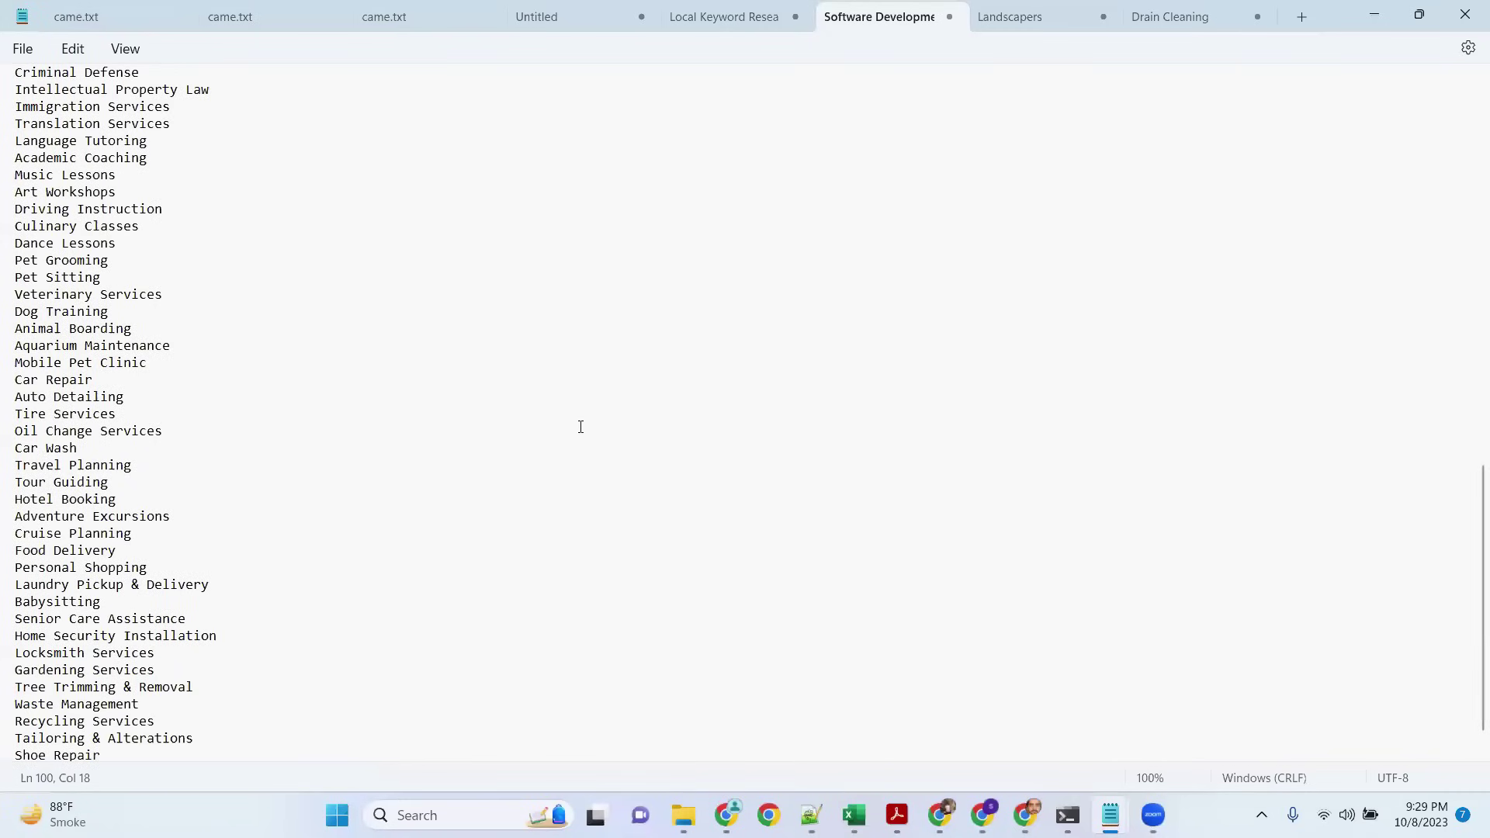
scroll(548, 503, down, 1)
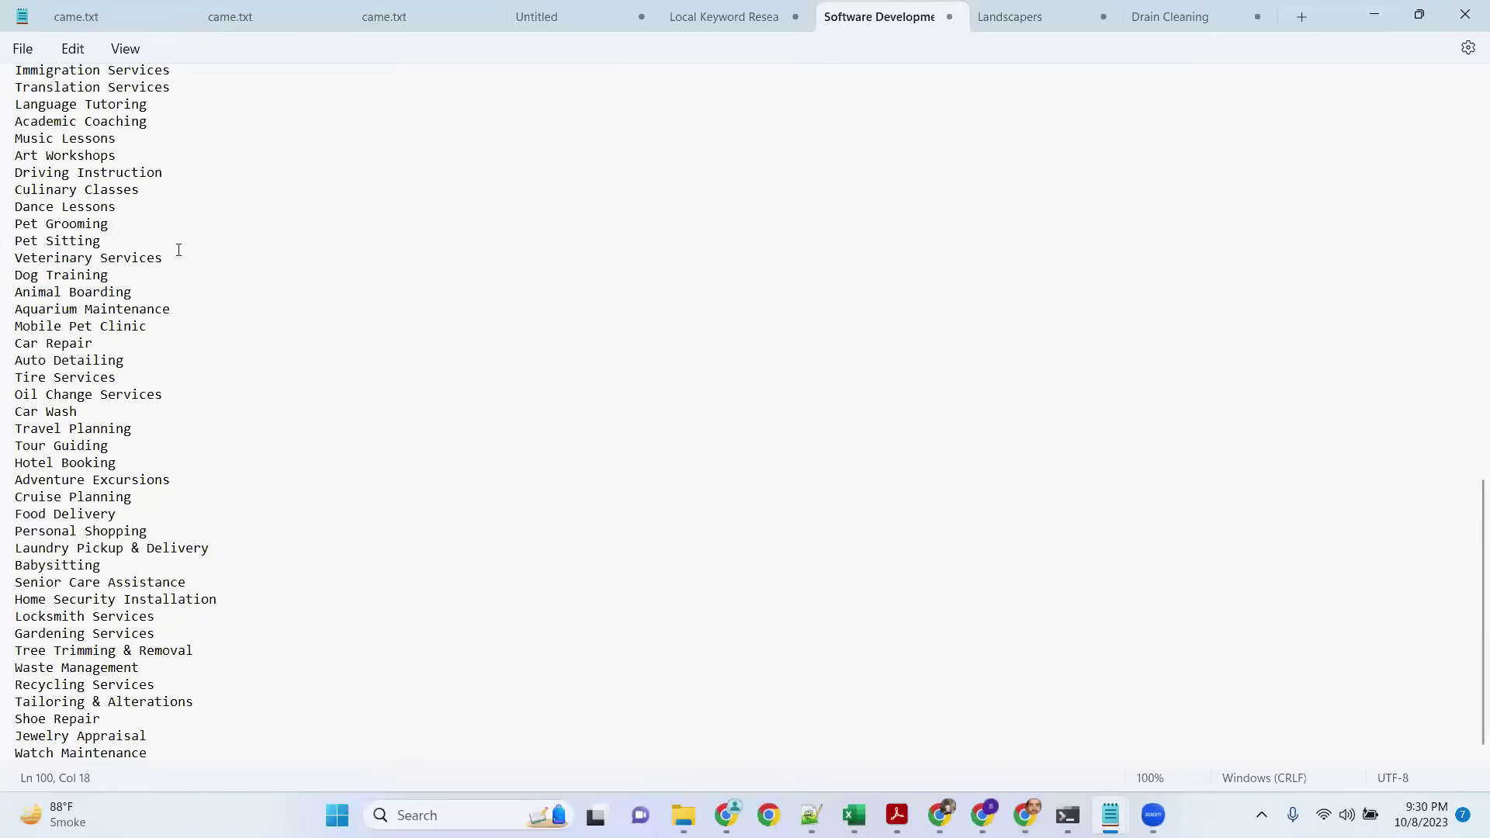
scroll(197, 370, up, 18)
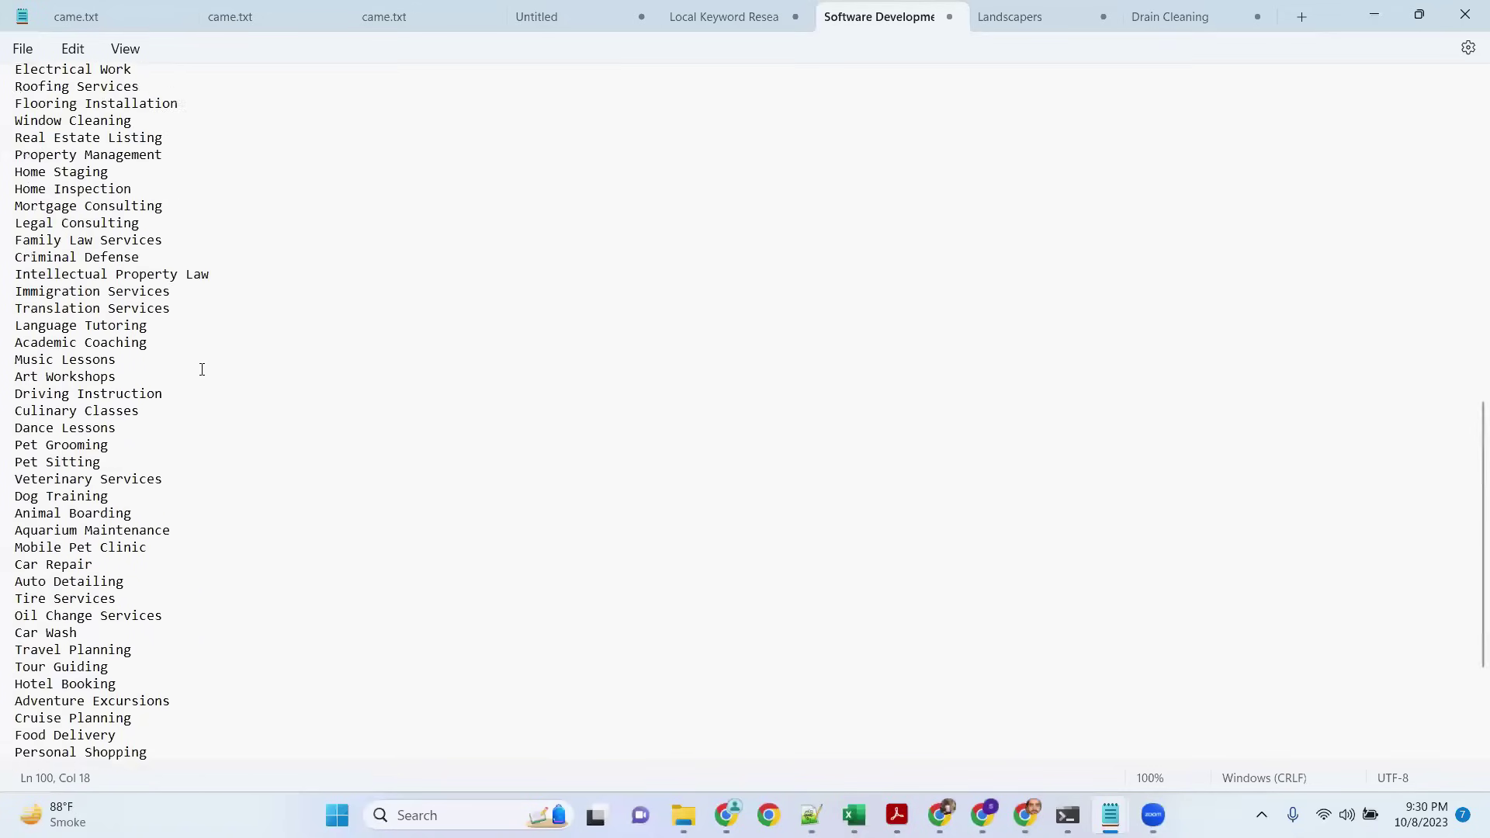
scroll(311, 340, down, 18)
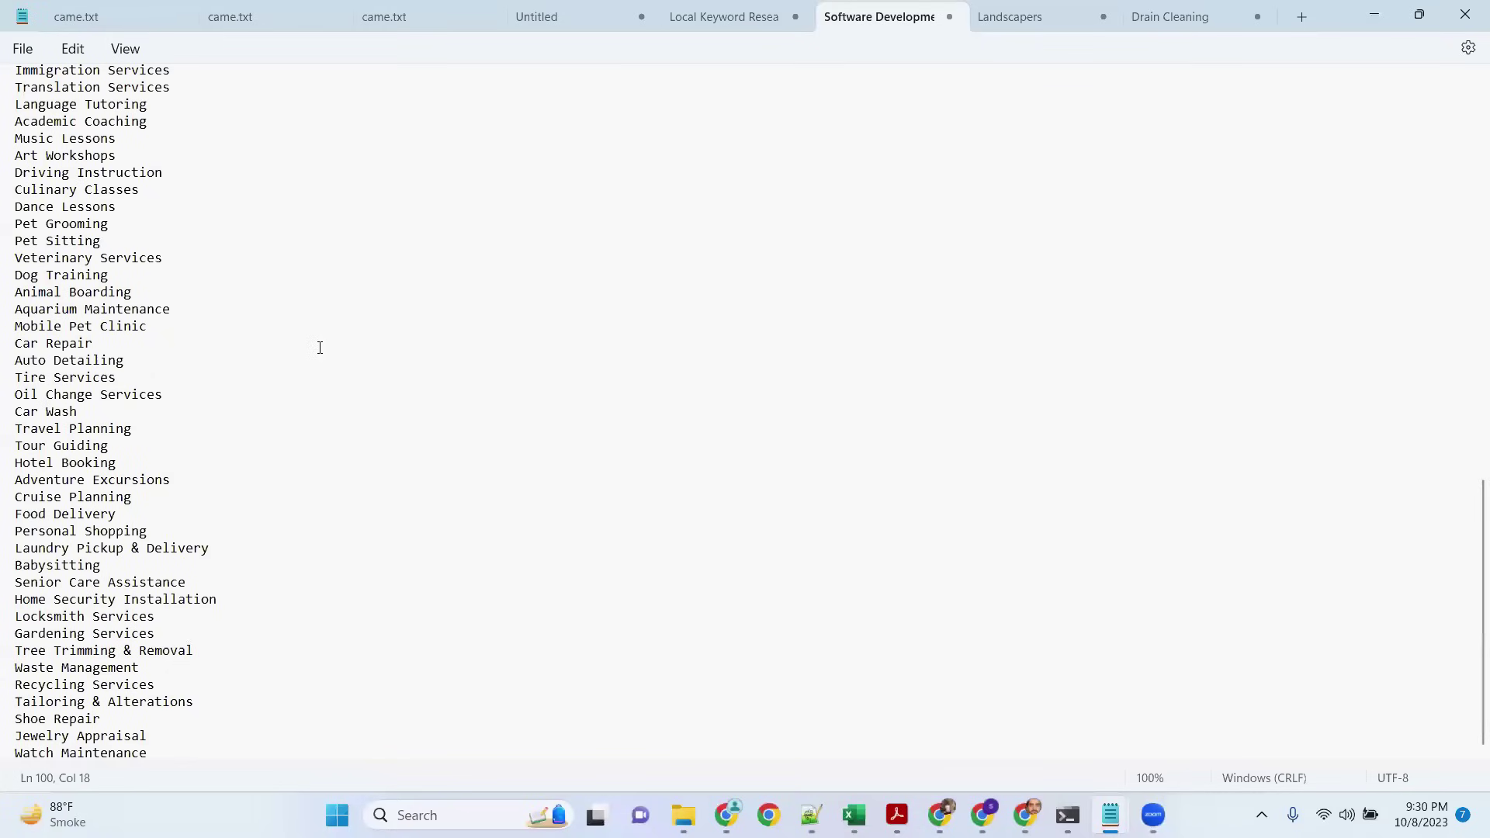
click(1000, 15)
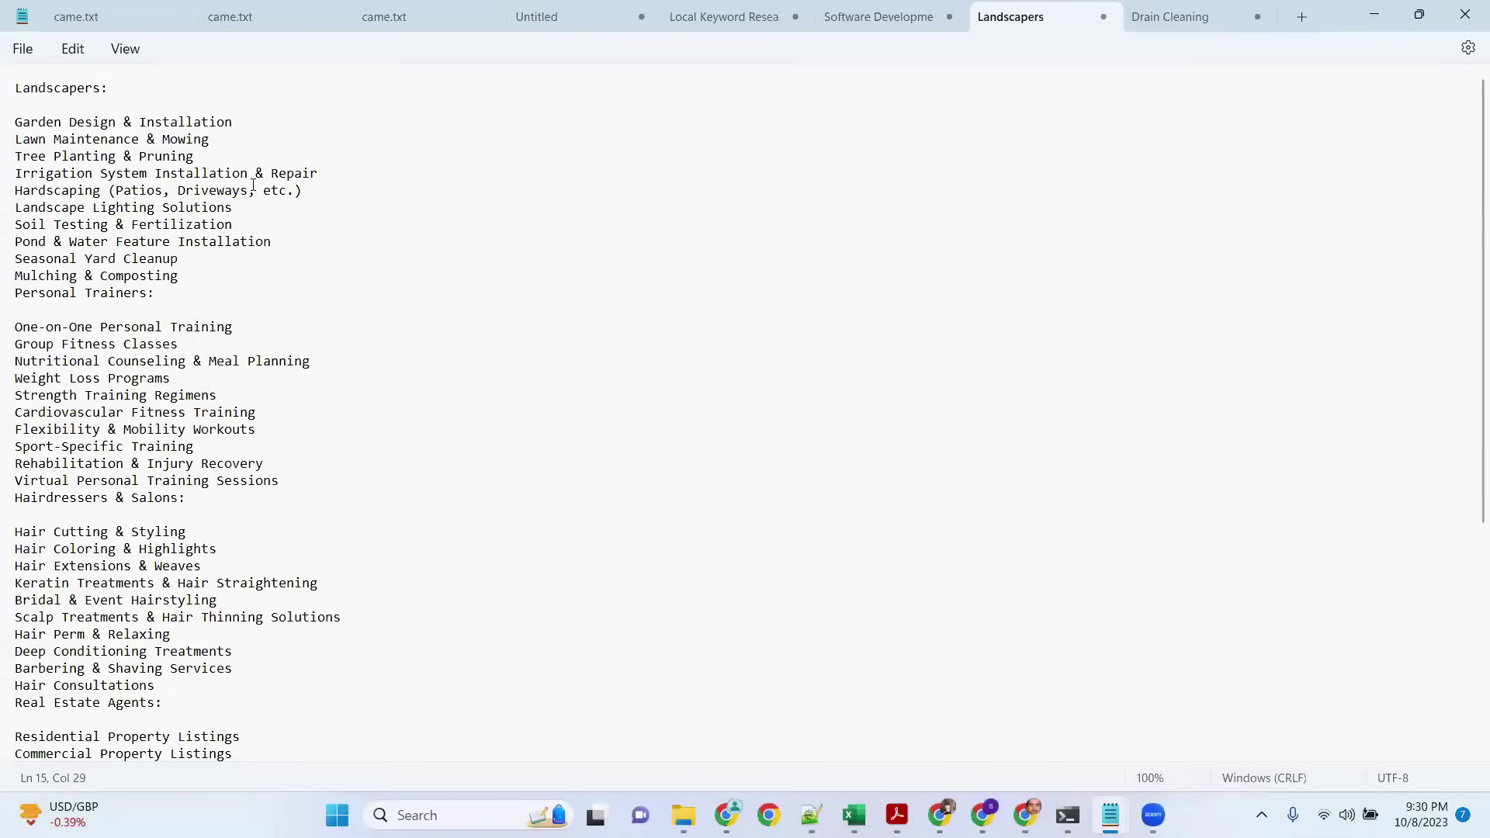
Step: Read down the Landscapers service lists and highlight 'Pest Control'
scroll(20, 196, down, 2)
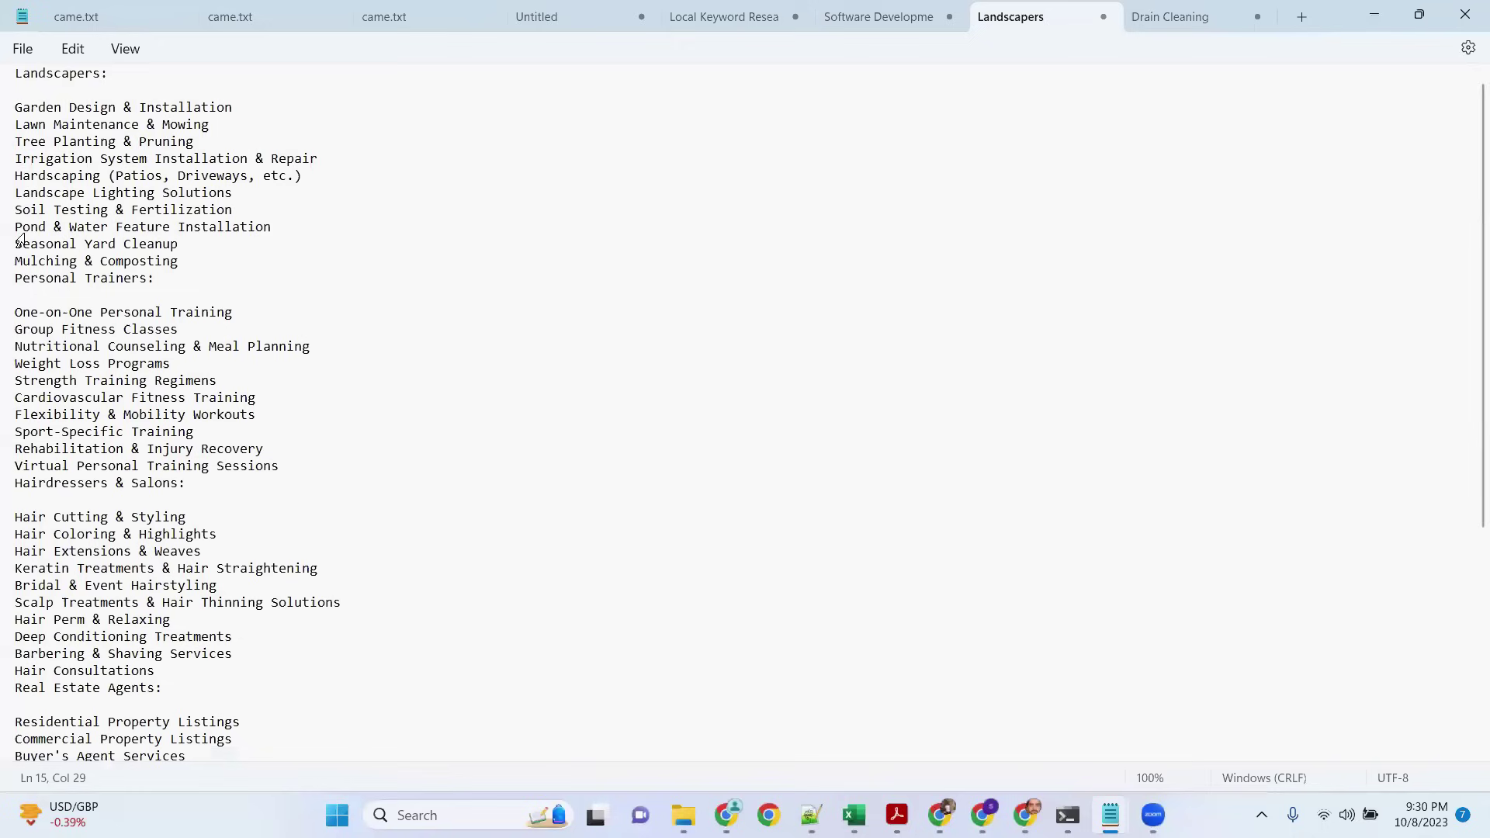
scroll(386, 334, down, 2)
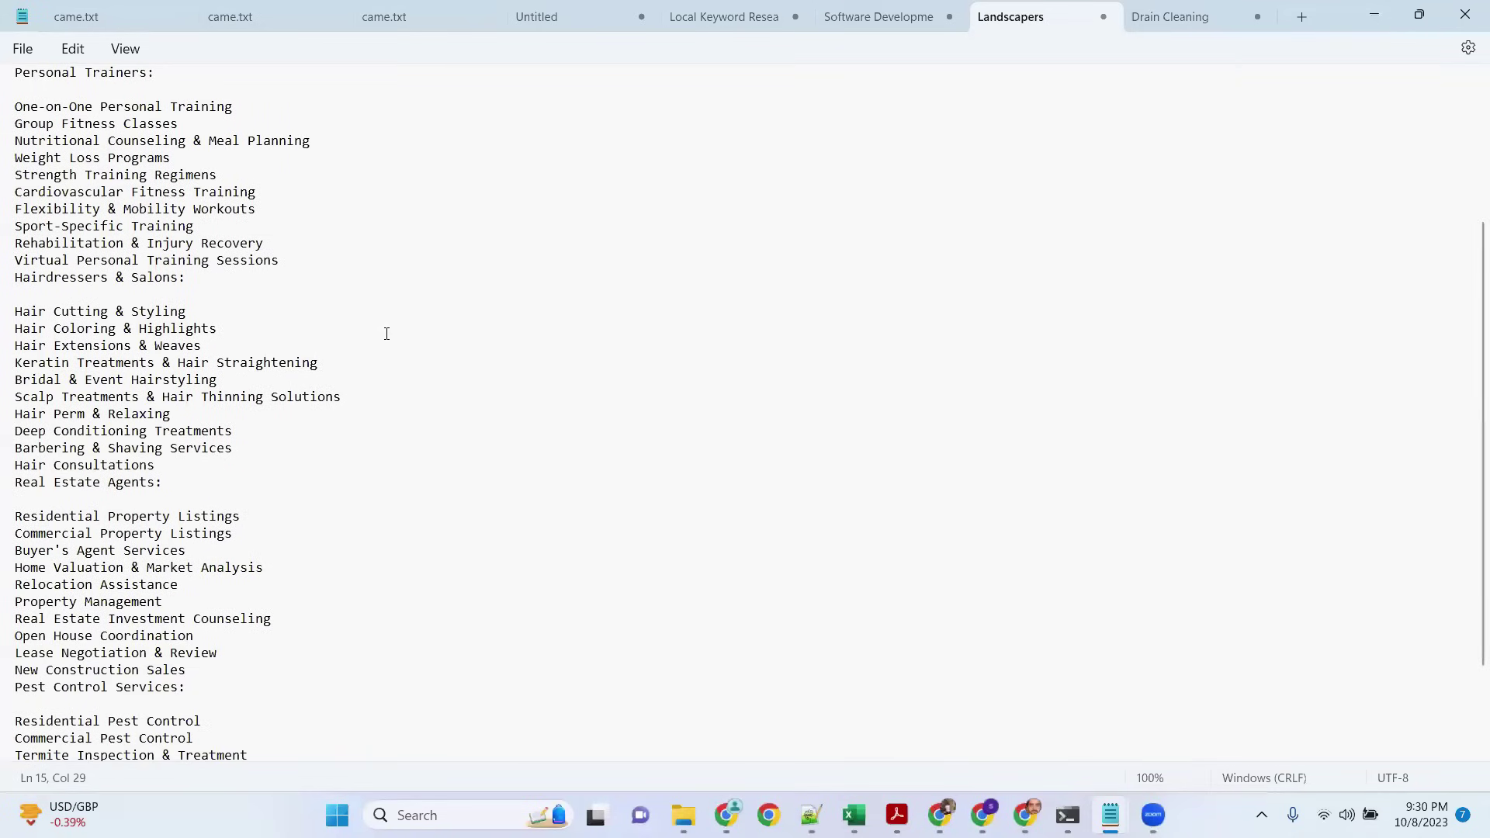
scroll(387, 334, down, 2)
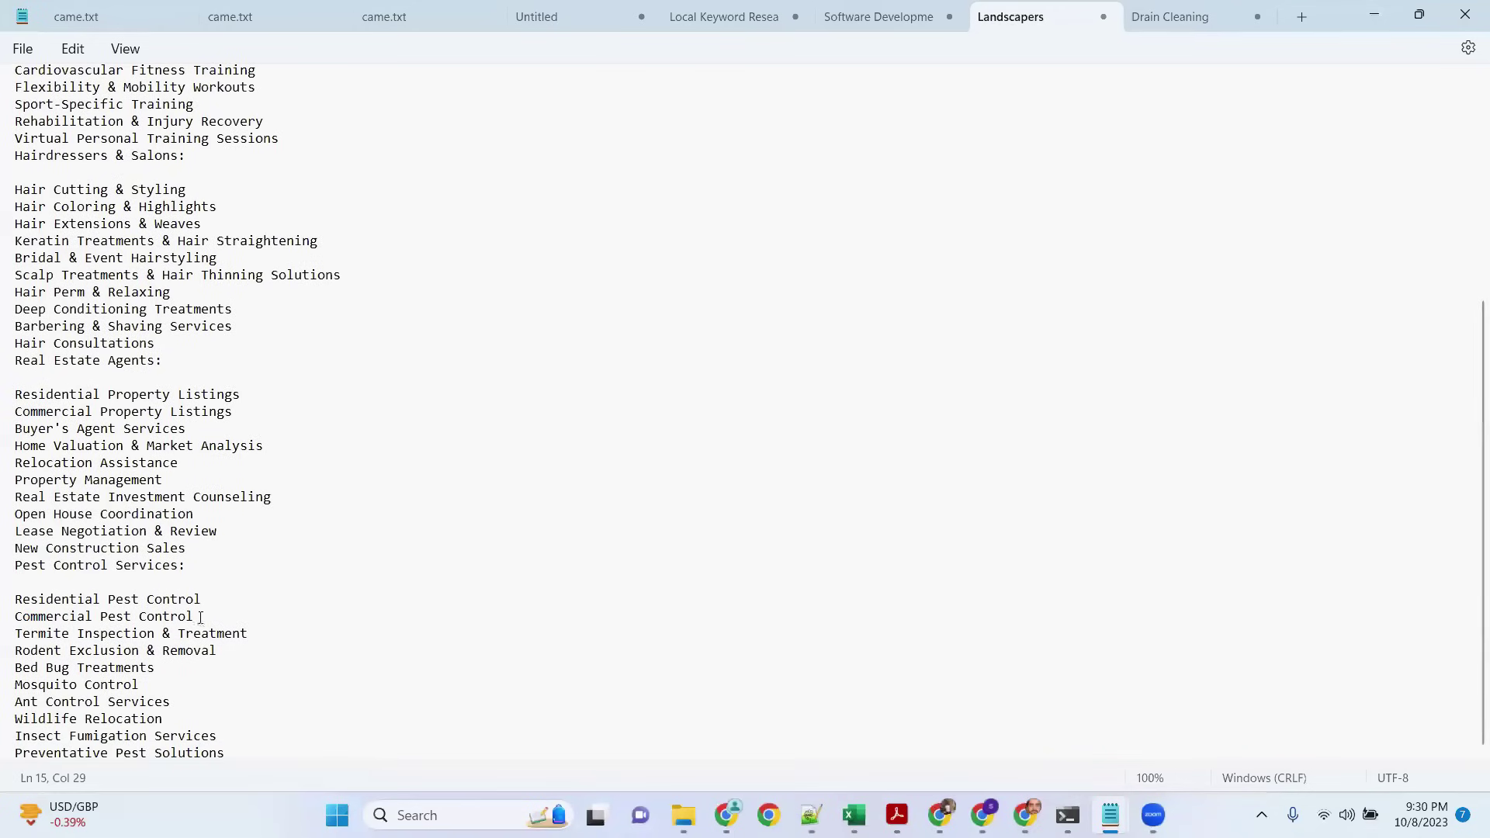
drag(108, 598, 253, 604)
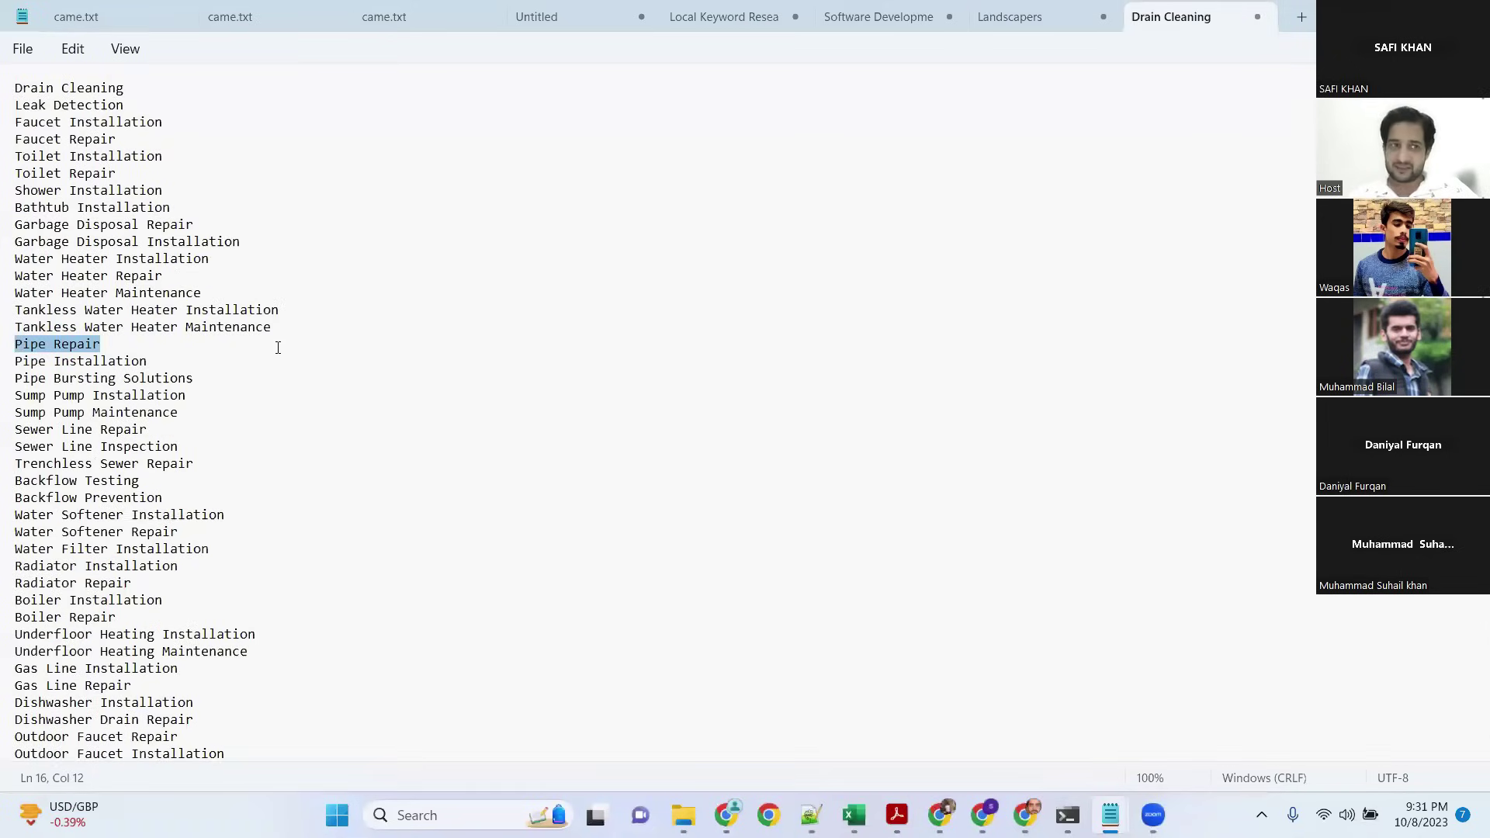
Step: Look over the Drain Cleaning plumbing list, then return to the Local Keyword Research note
click(239, 193)
click(170, 86)
click(284, 112)
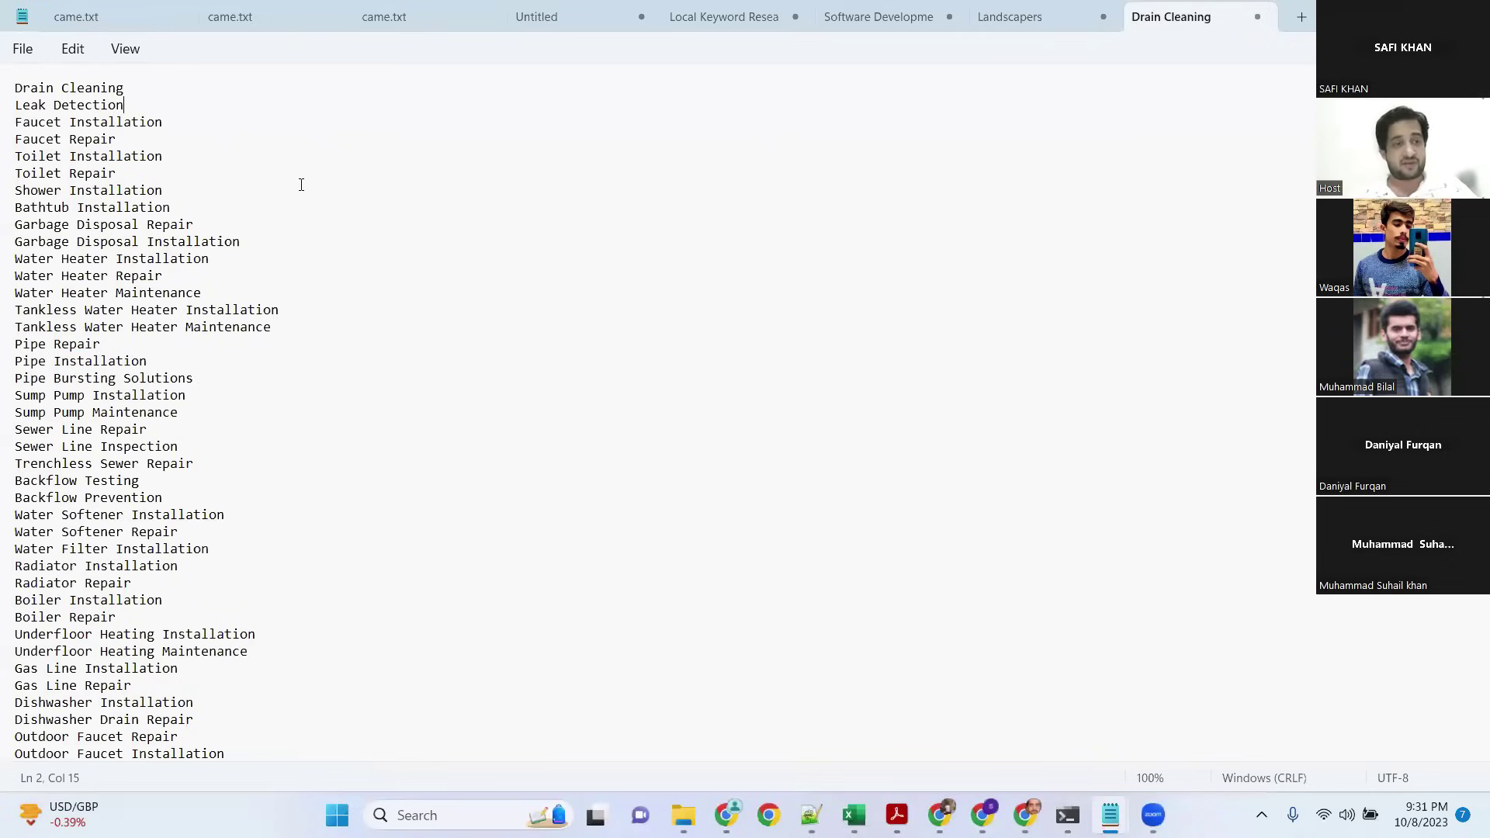
scroll(303, 199, down, 8)
scroll(354, 419, down, 12)
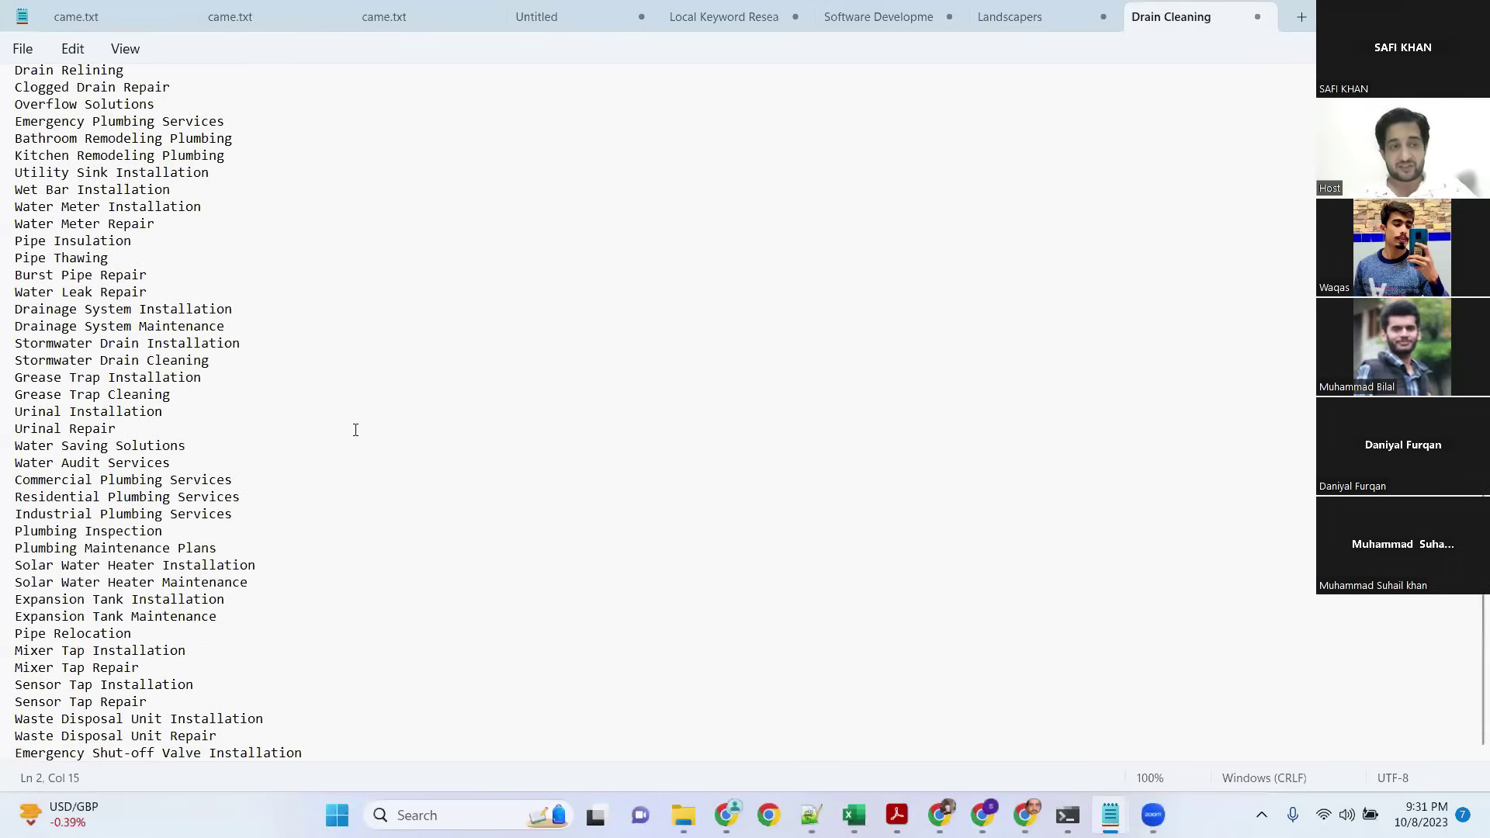
scroll(366, 499, up, 20)
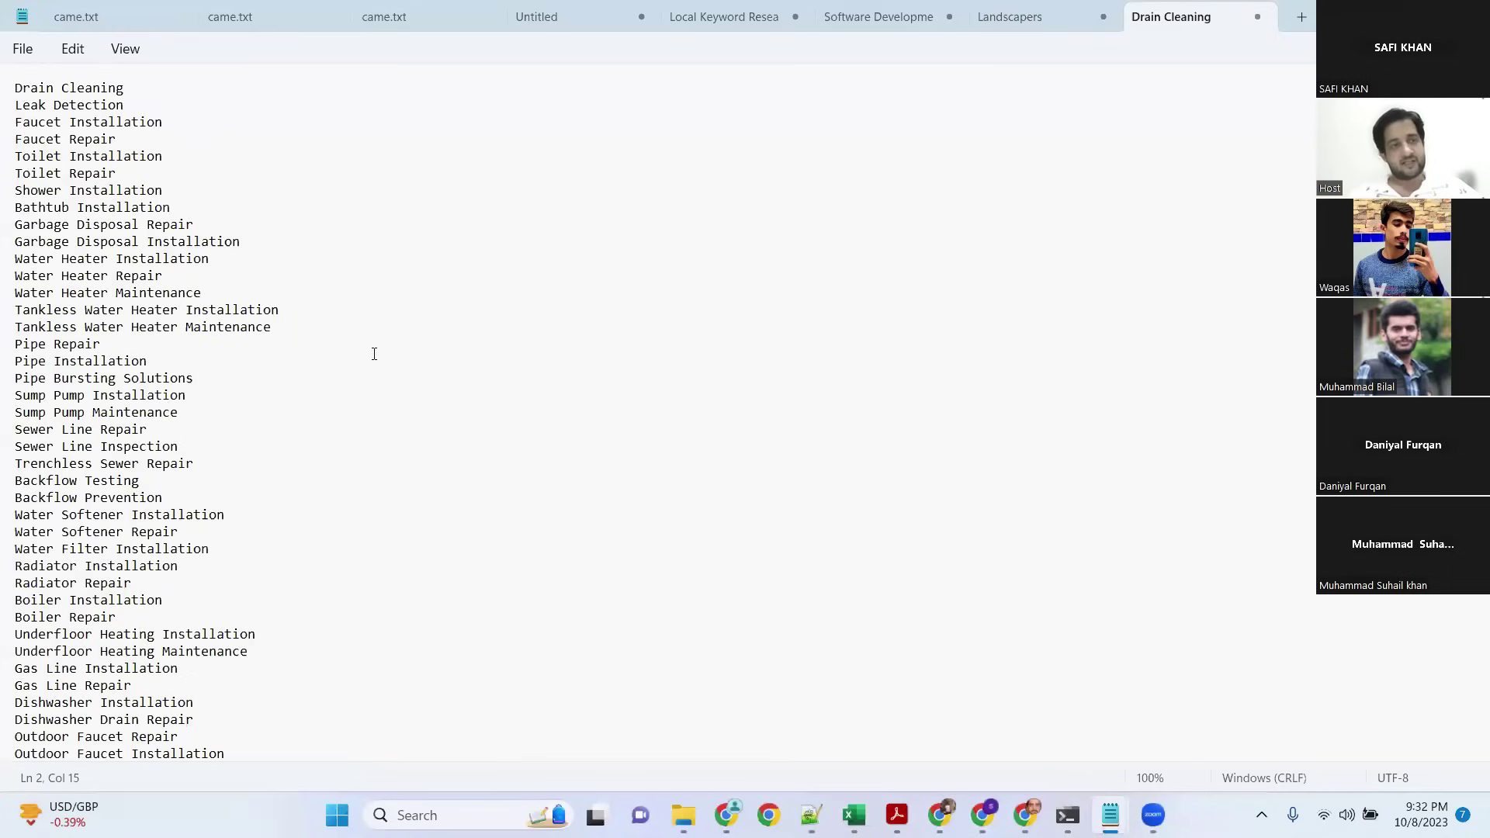
scroll(335, 240, down, 15)
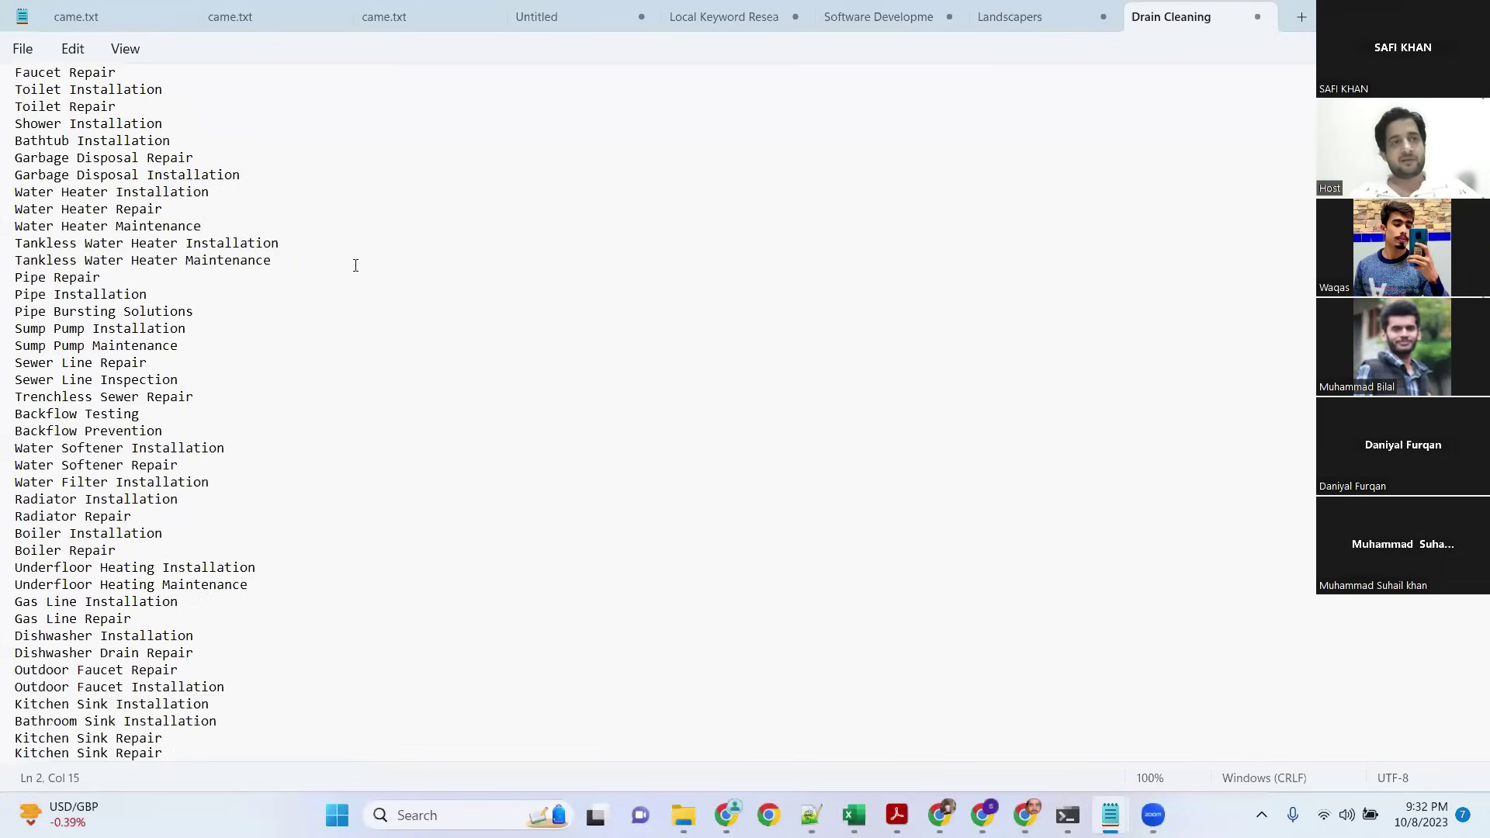
scroll(444, 423, down, 3)
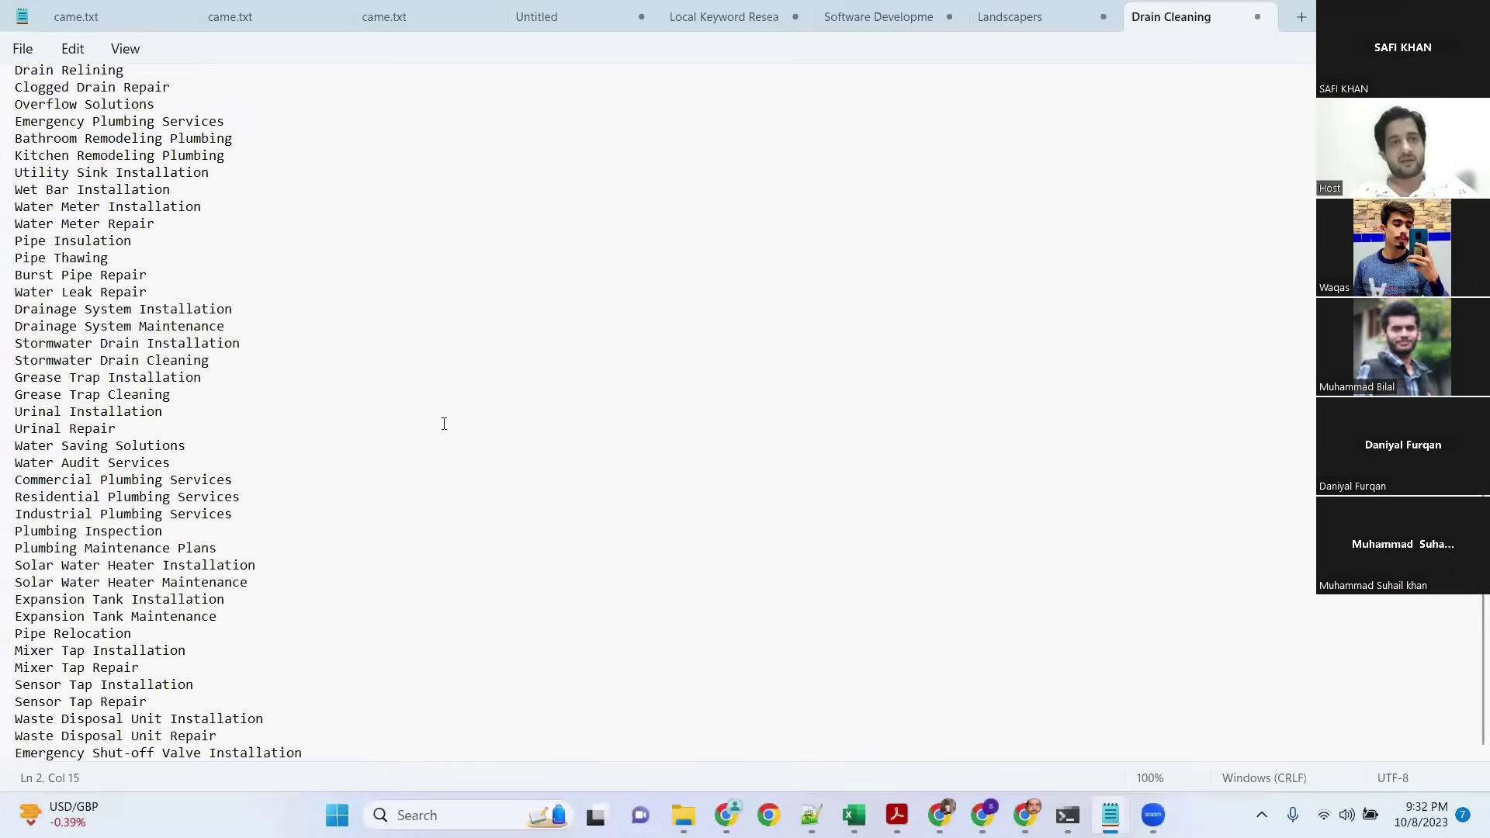
scroll(444, 423, up, 15)
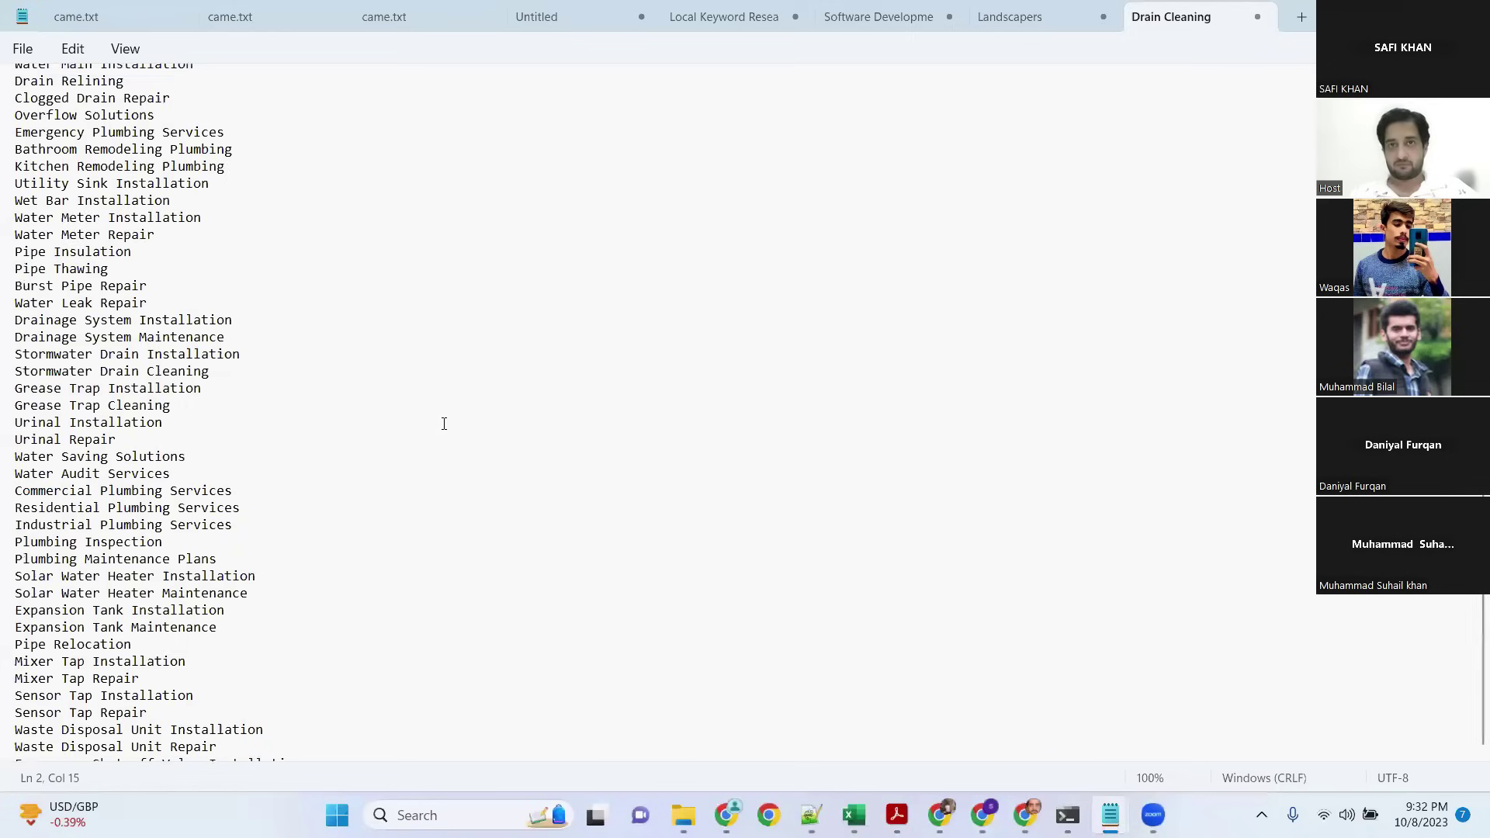
click(757, 16)
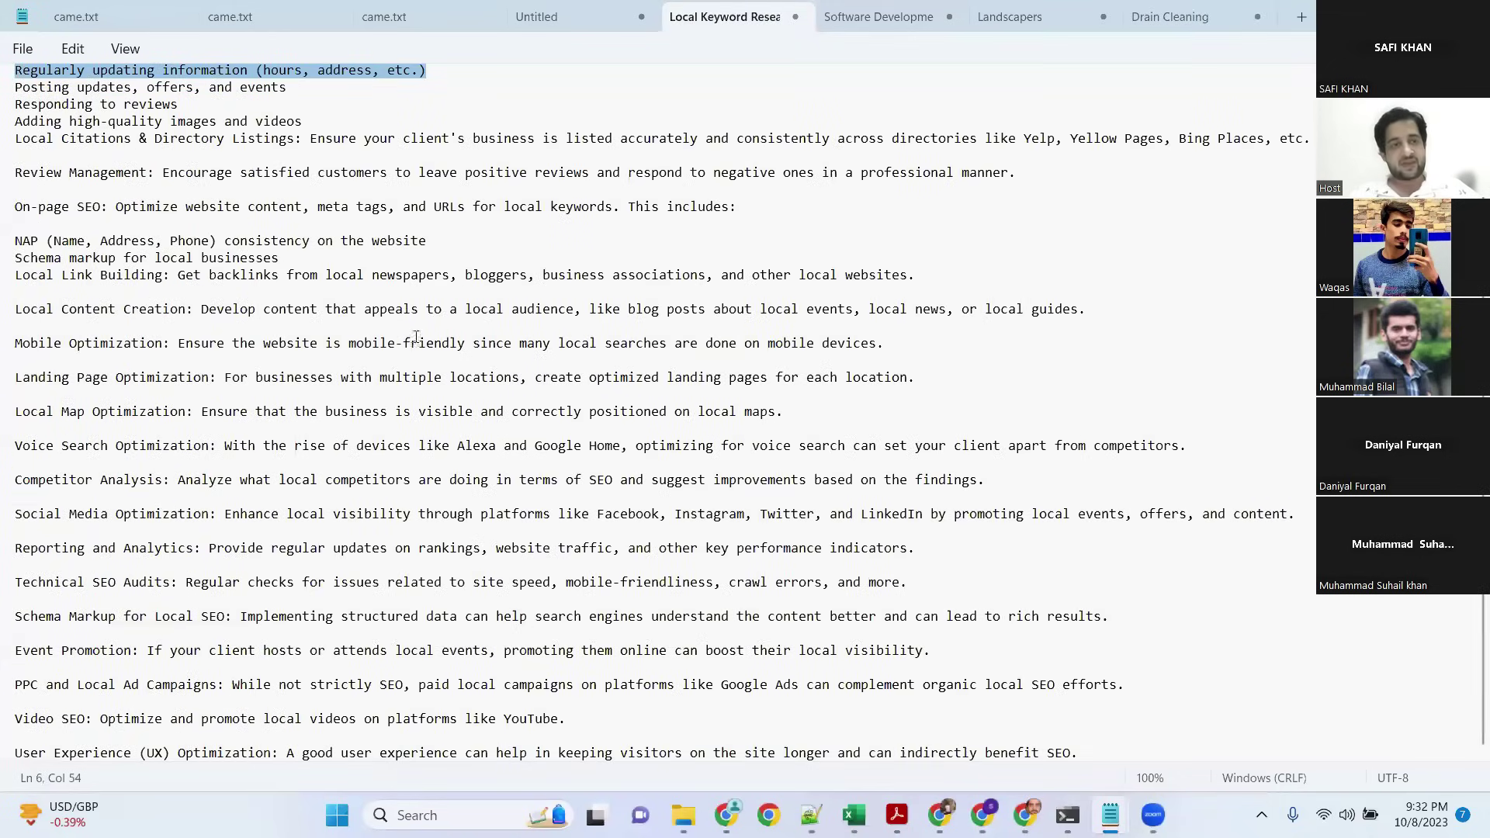
drag(163, 275, 11, 463)
drag(392, 169, 388, 172)
click(554, 248)
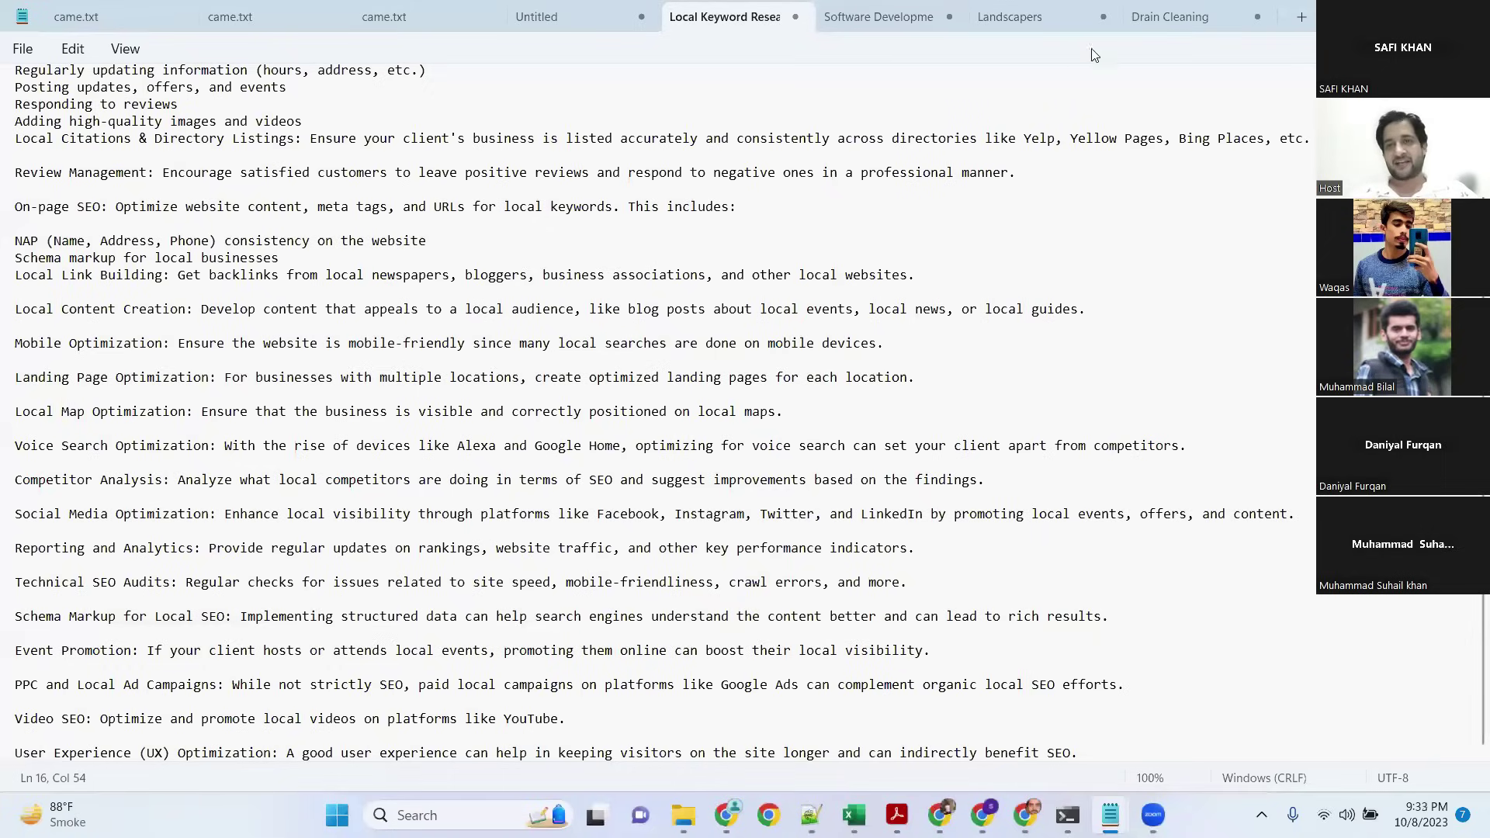
Step: On the Drain Cleaning note, insert a top line reading 'Country =' followed by a dotted blank
click(1149, 17)
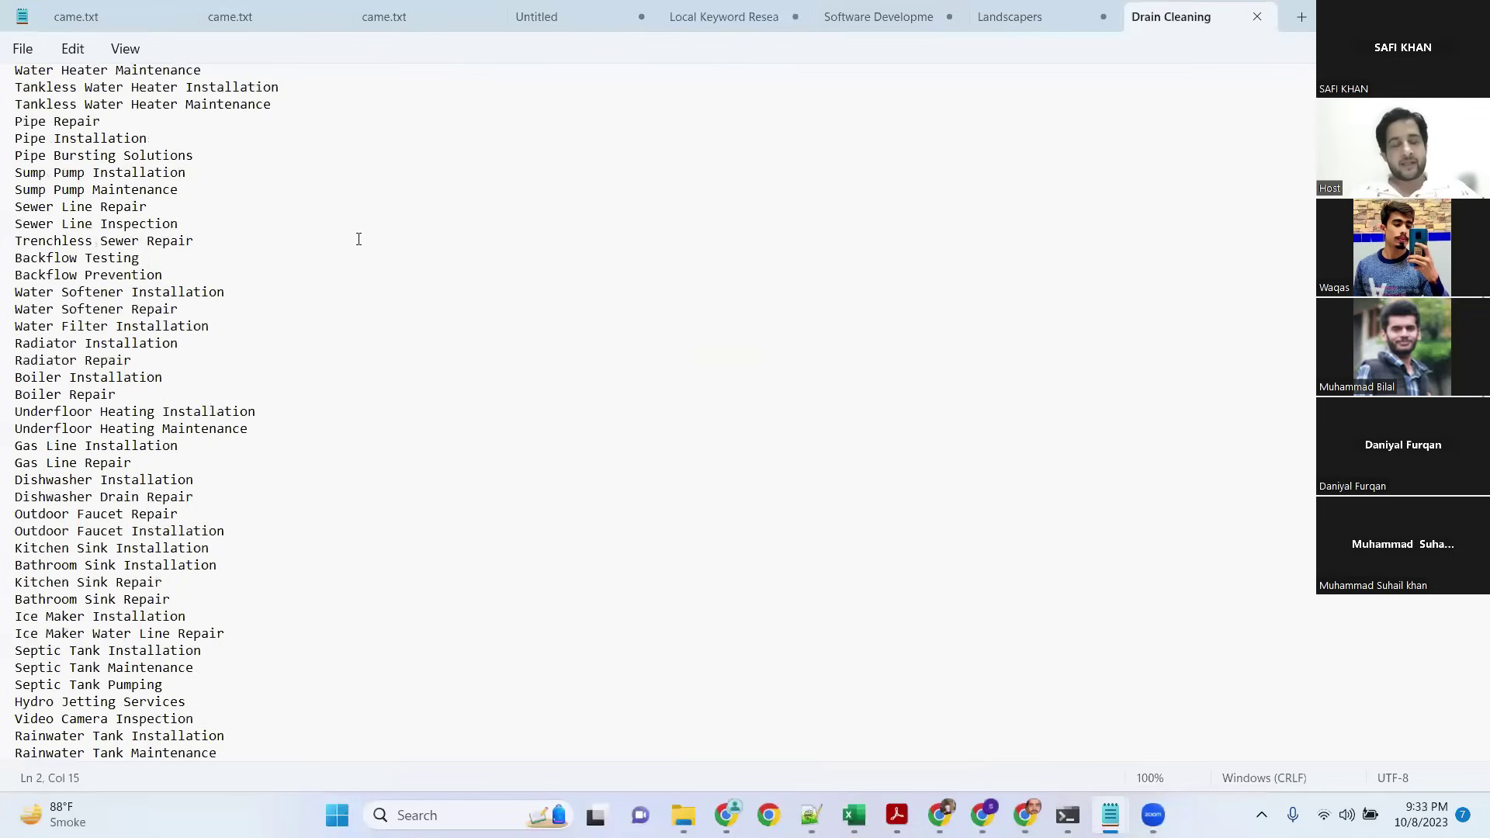
scroll(356, 239, up, 5)
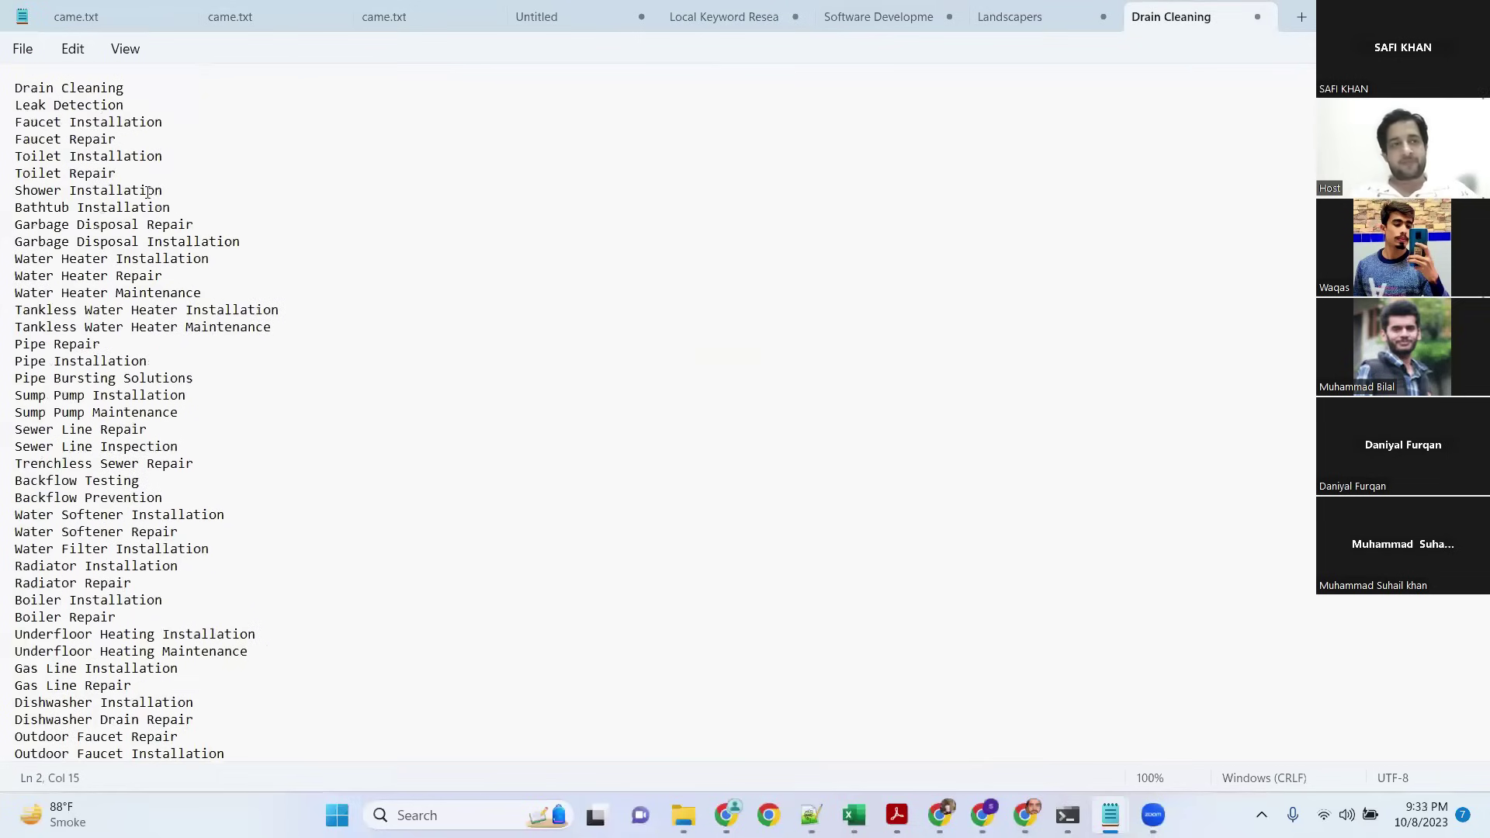
click(17, 87)
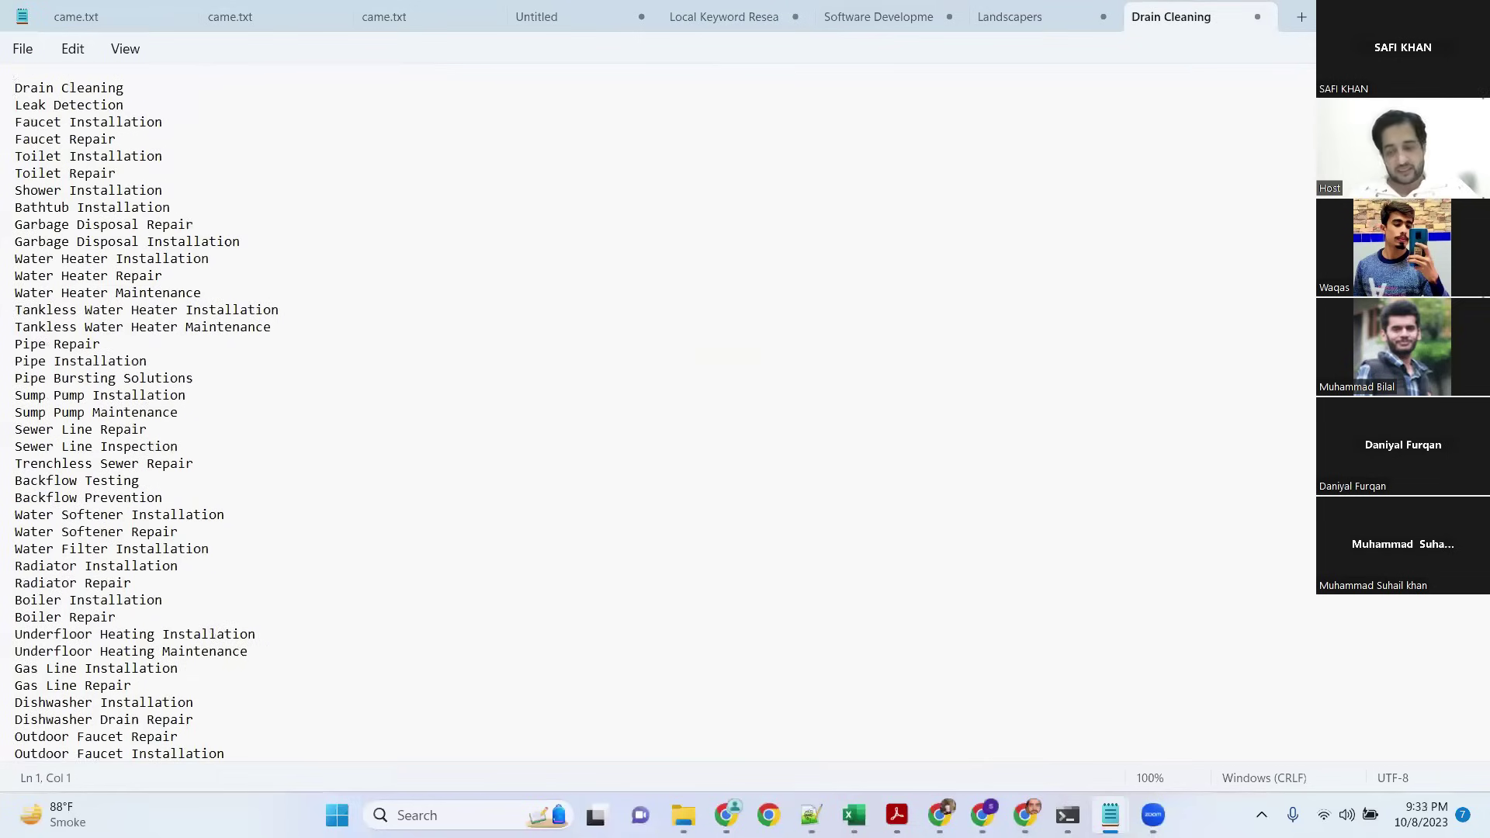
key(Return)
key(Return)
key(Return)
key(Return)
click(85, 94)
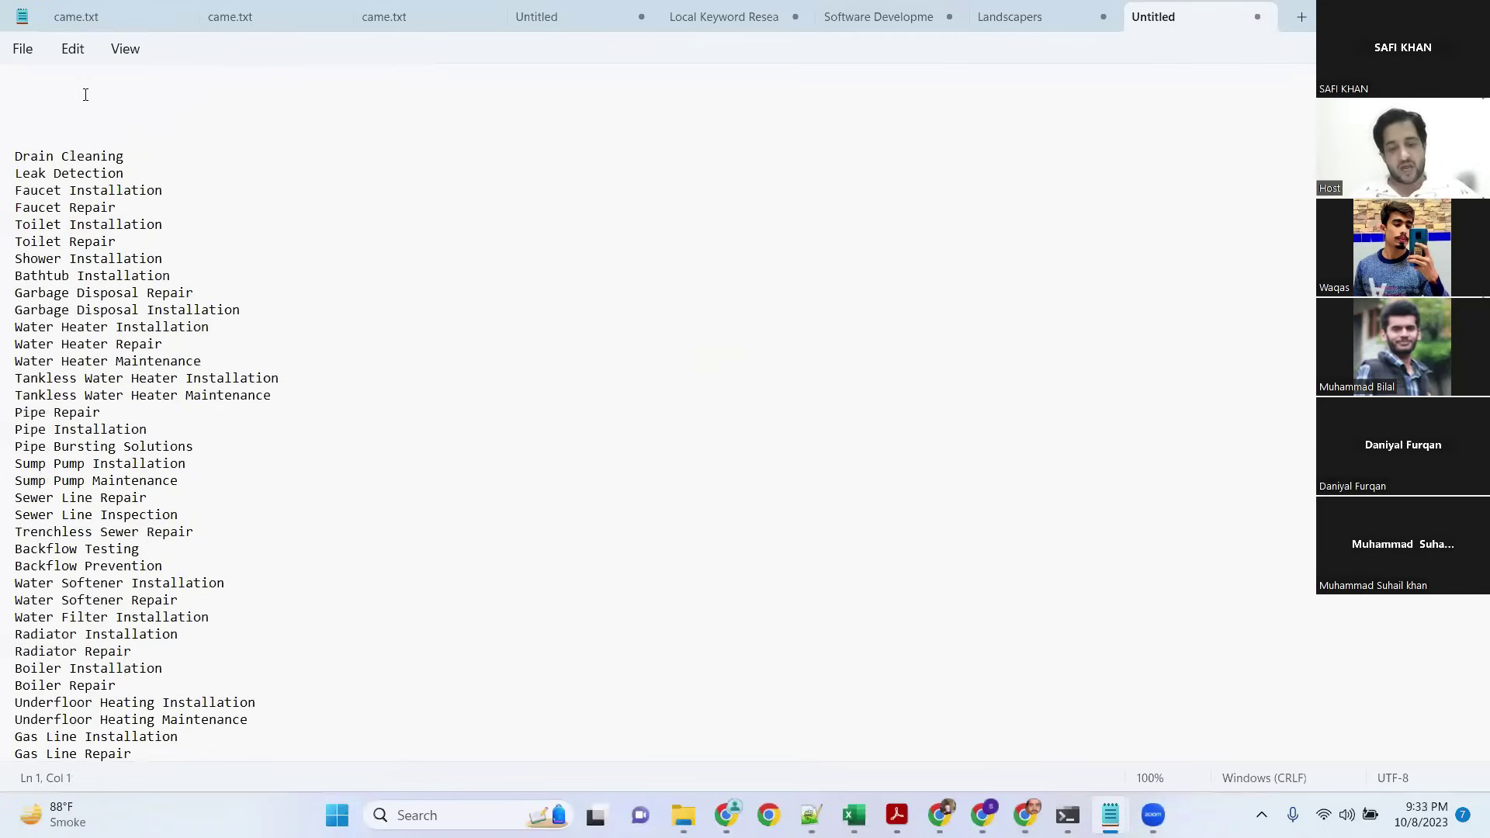
text(Country )
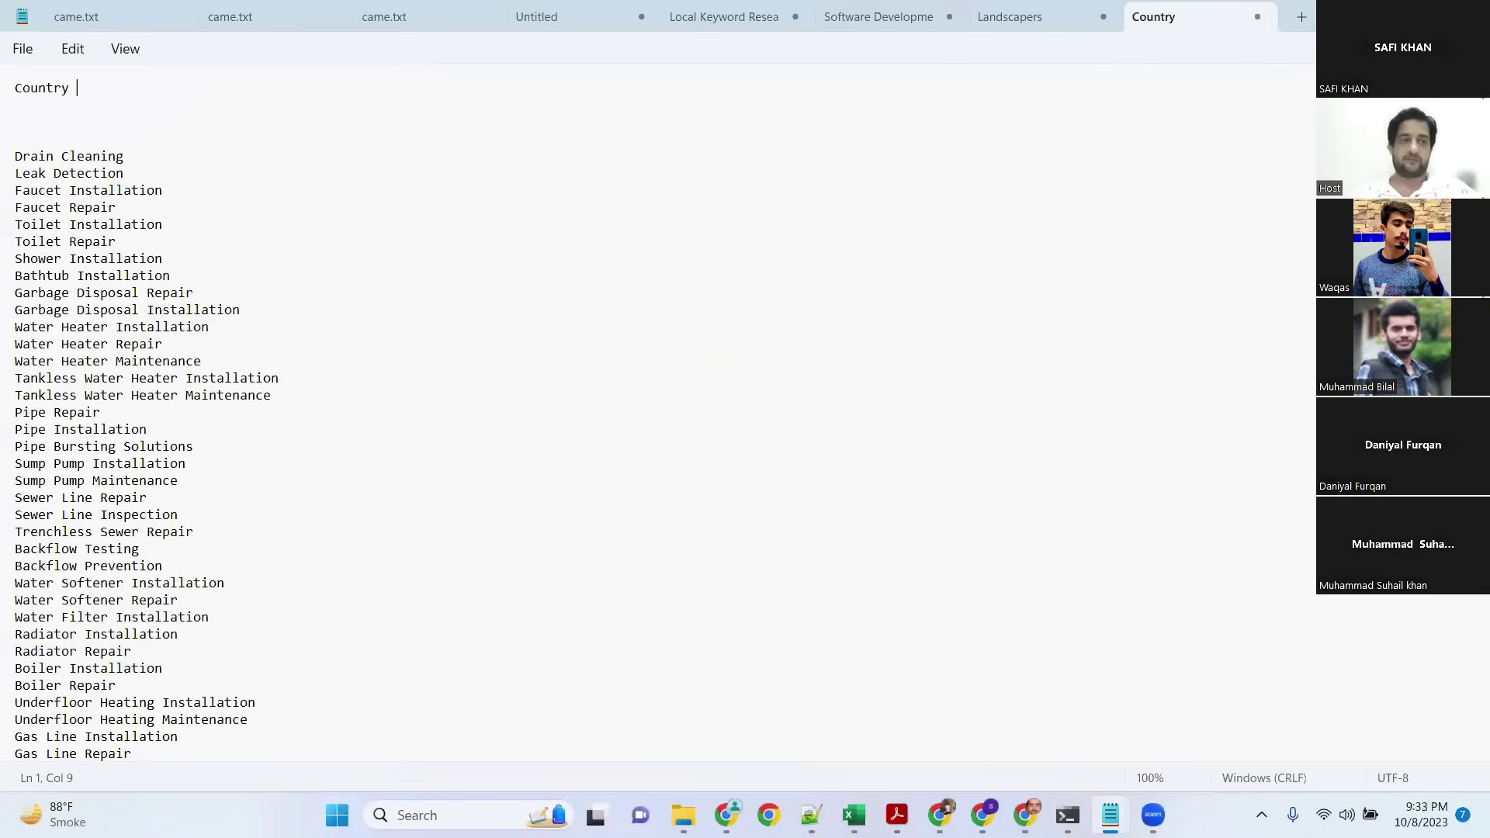
text(=  ................................................)
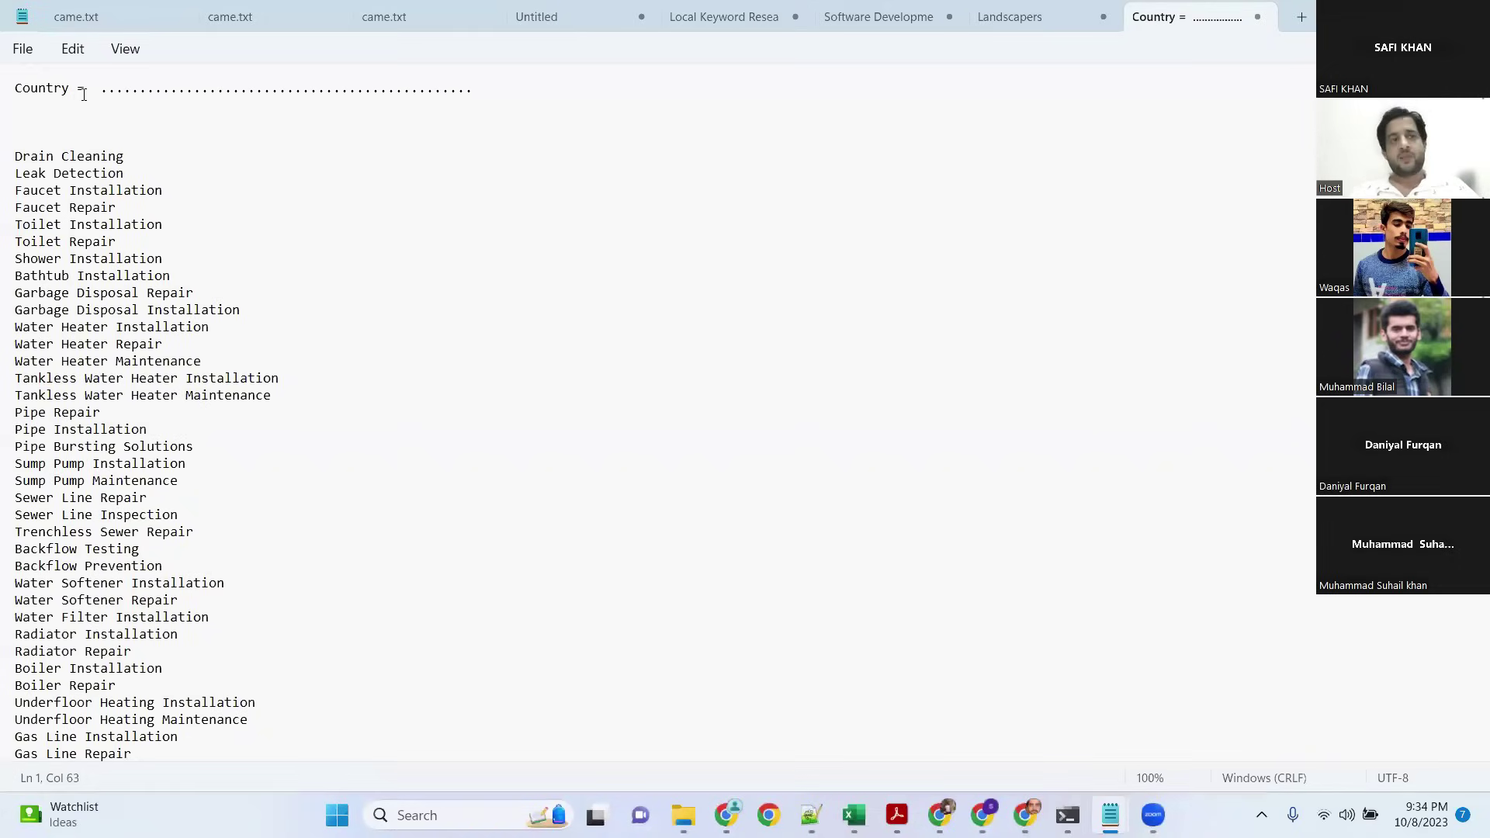
Step: Add a second dotted line and two blank lines above the Drain Cleaning list
click(90, 111)
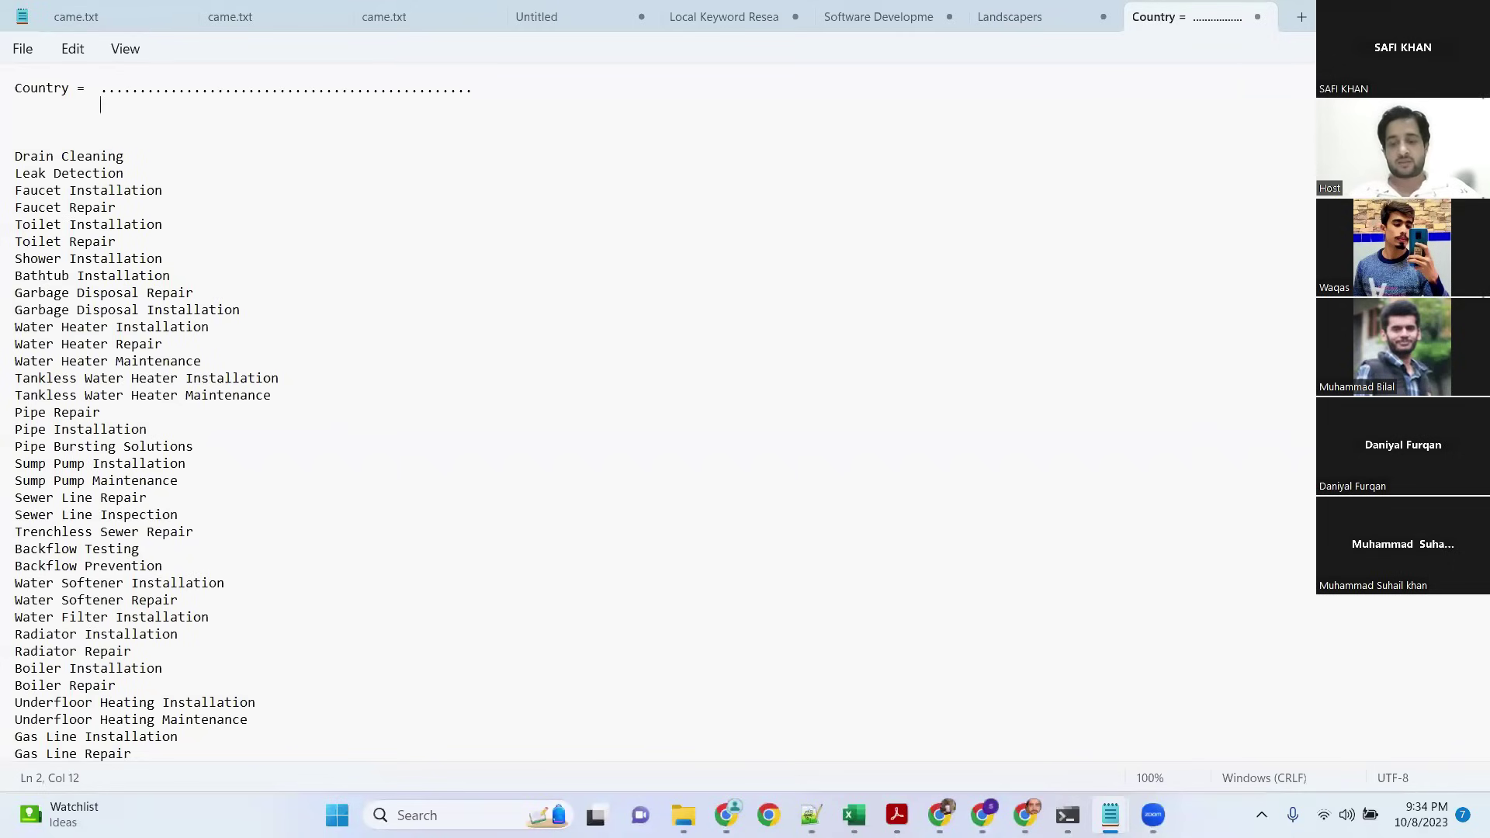
text(..................)
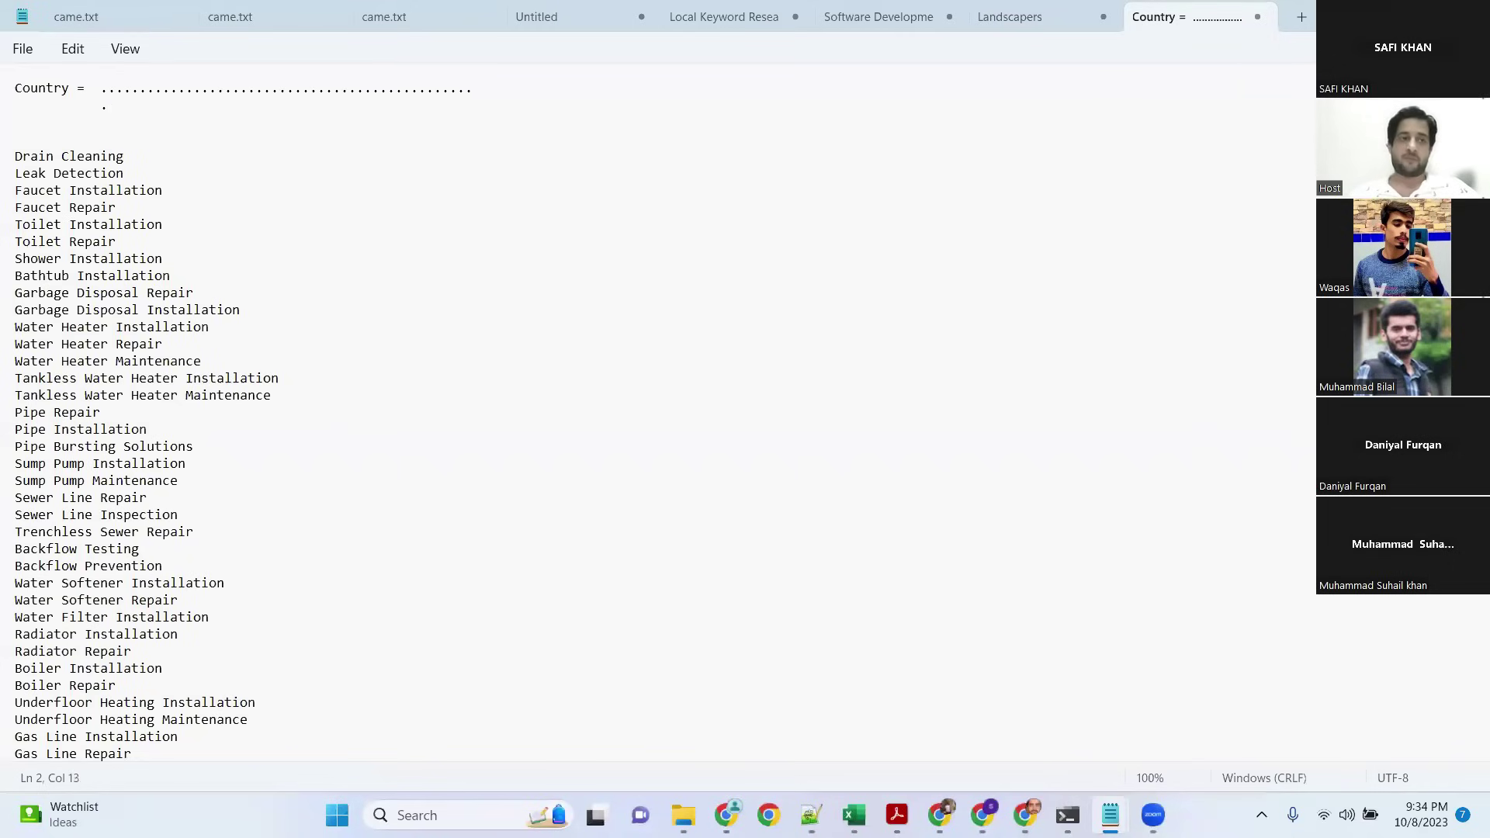
text(.............................)
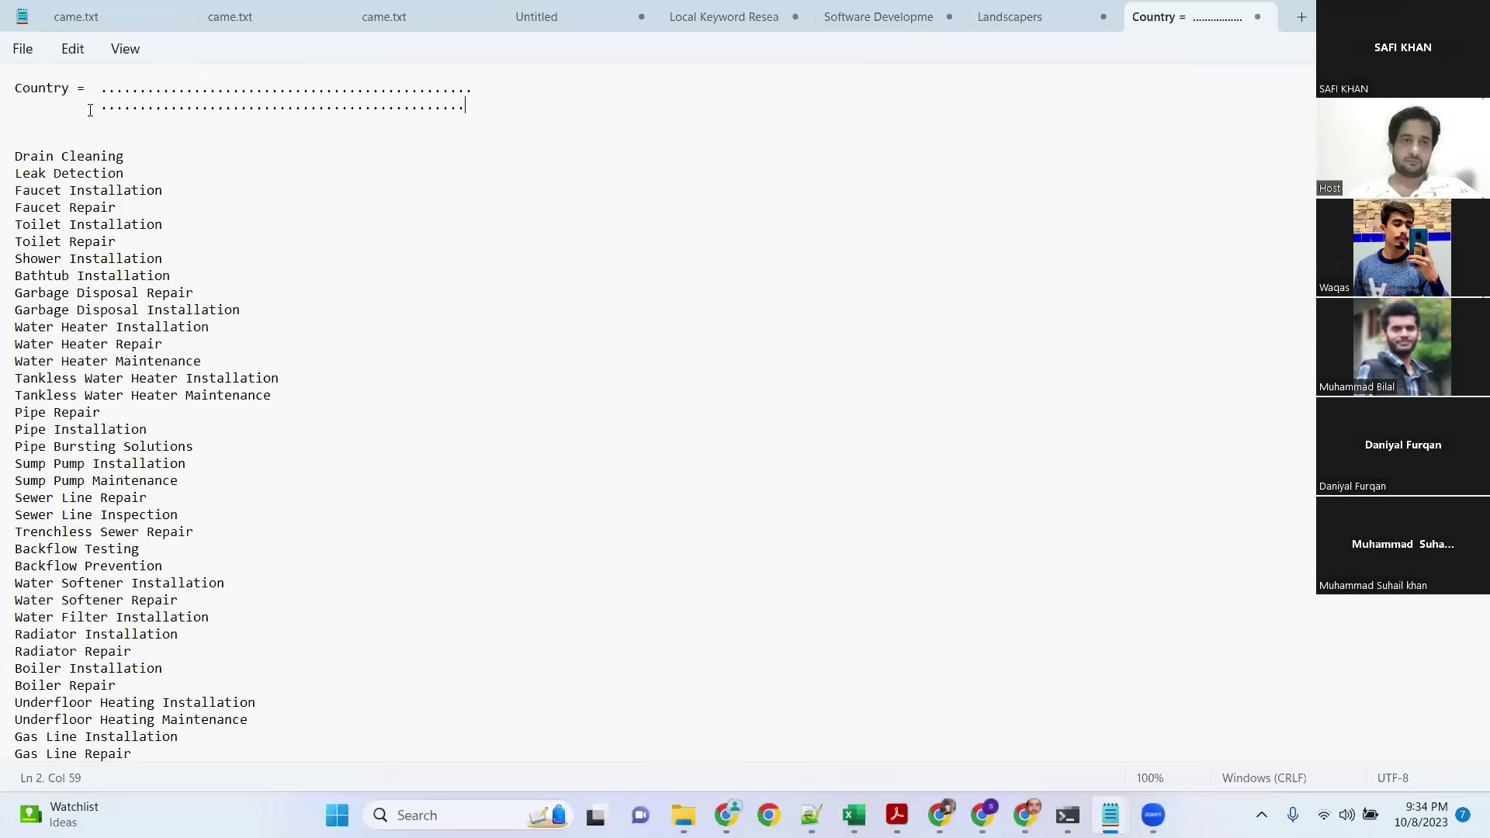
key(Return)
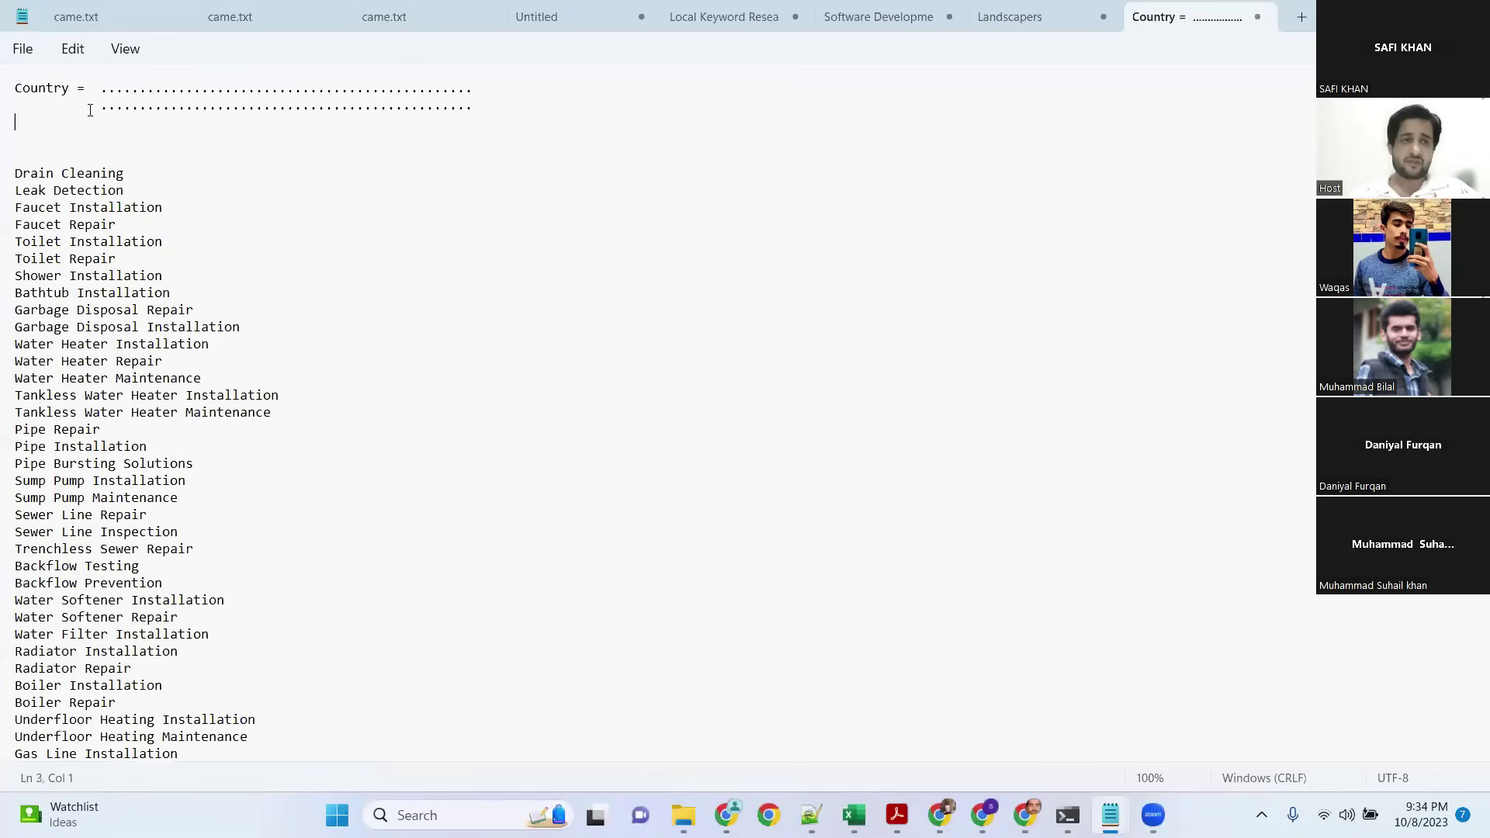
key(Return)
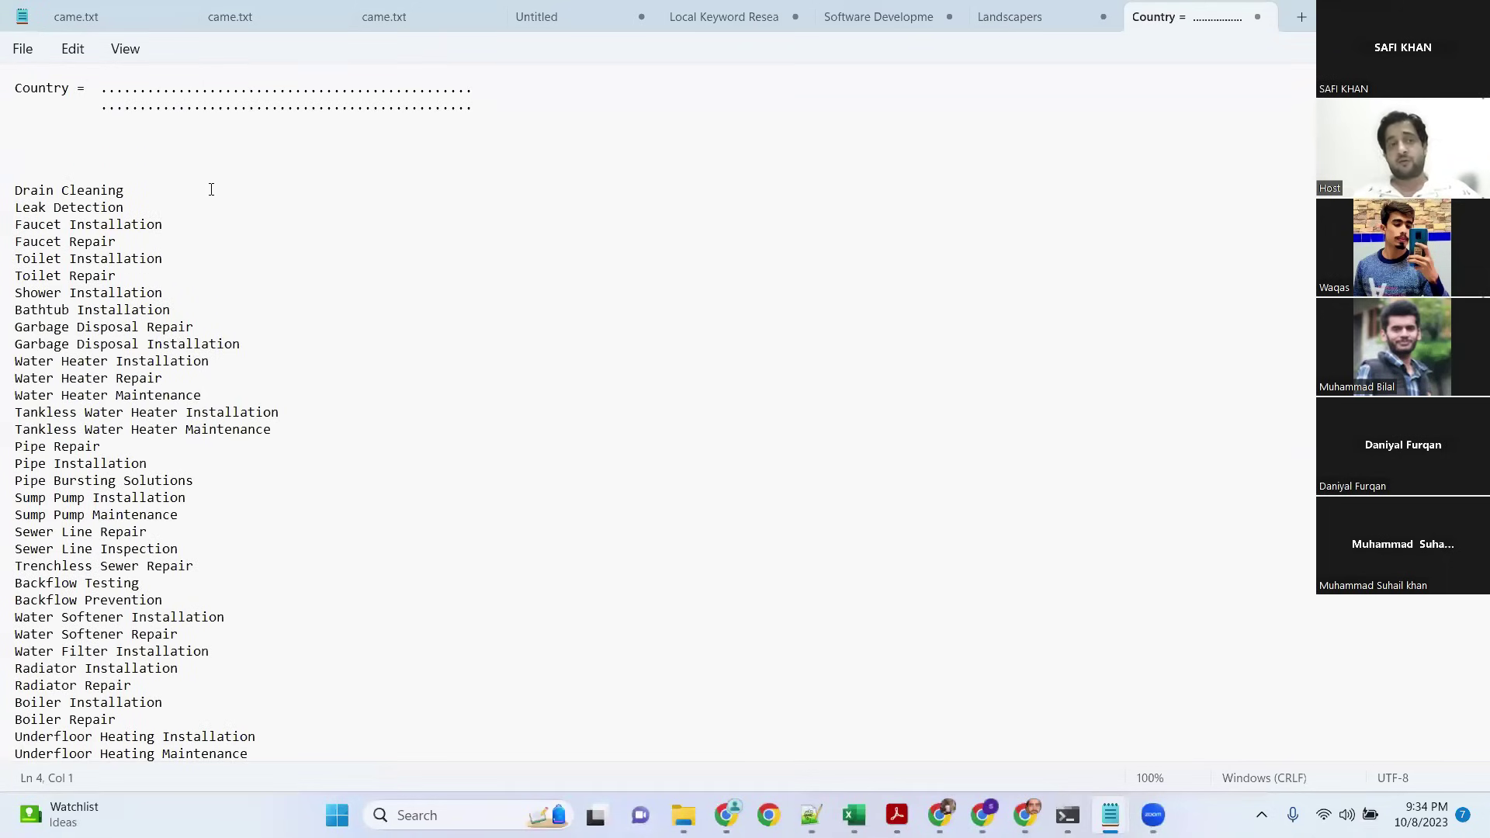
scroll(229, 284, down, 1)
scroll(187, 225, up, 1)
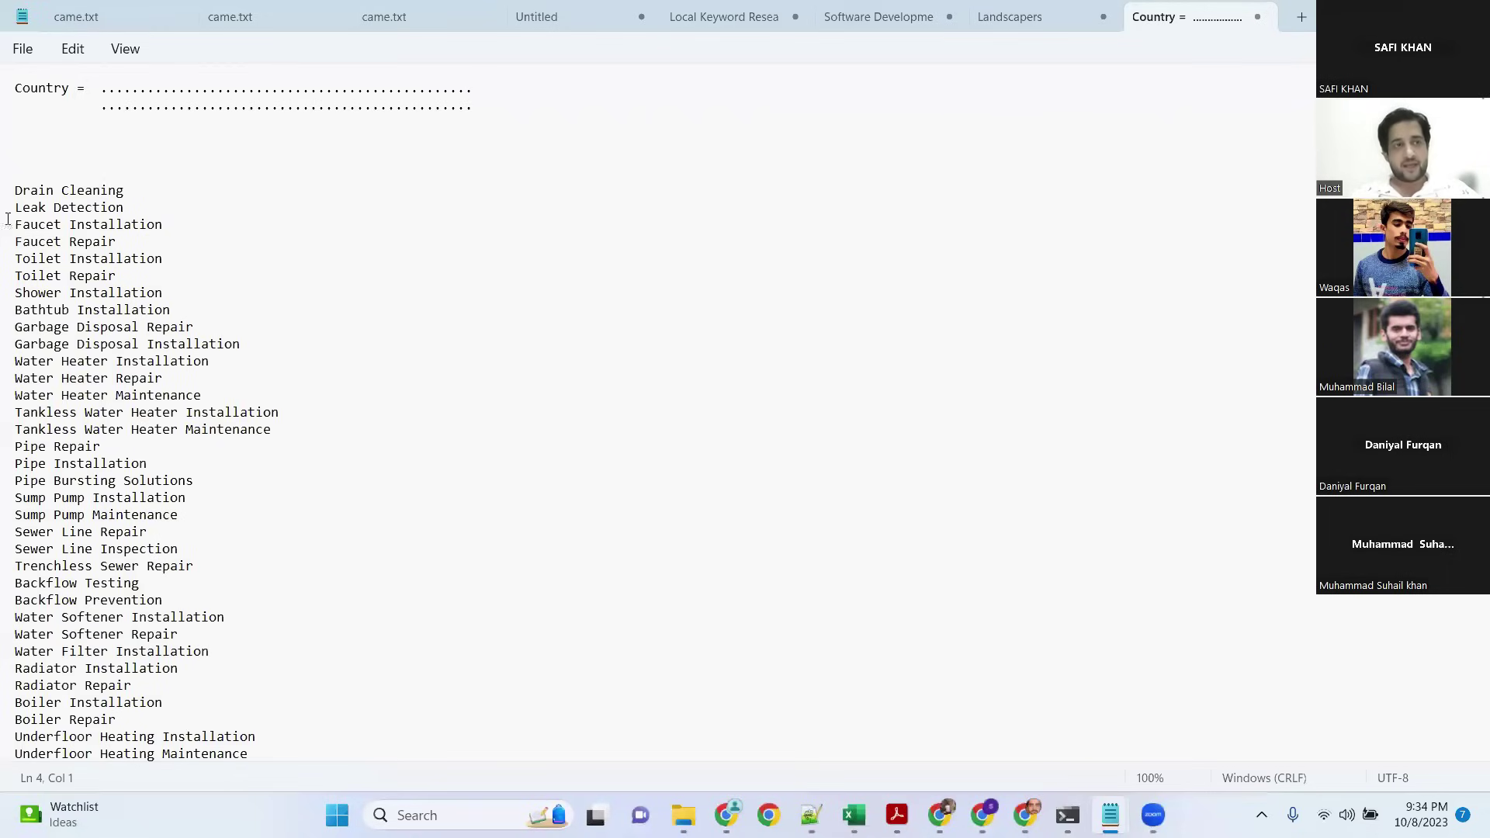
Step: Break the dots onto their own line so 'Country =' stands alone
drag(15, 191, 117, 186)
click(85, 106)
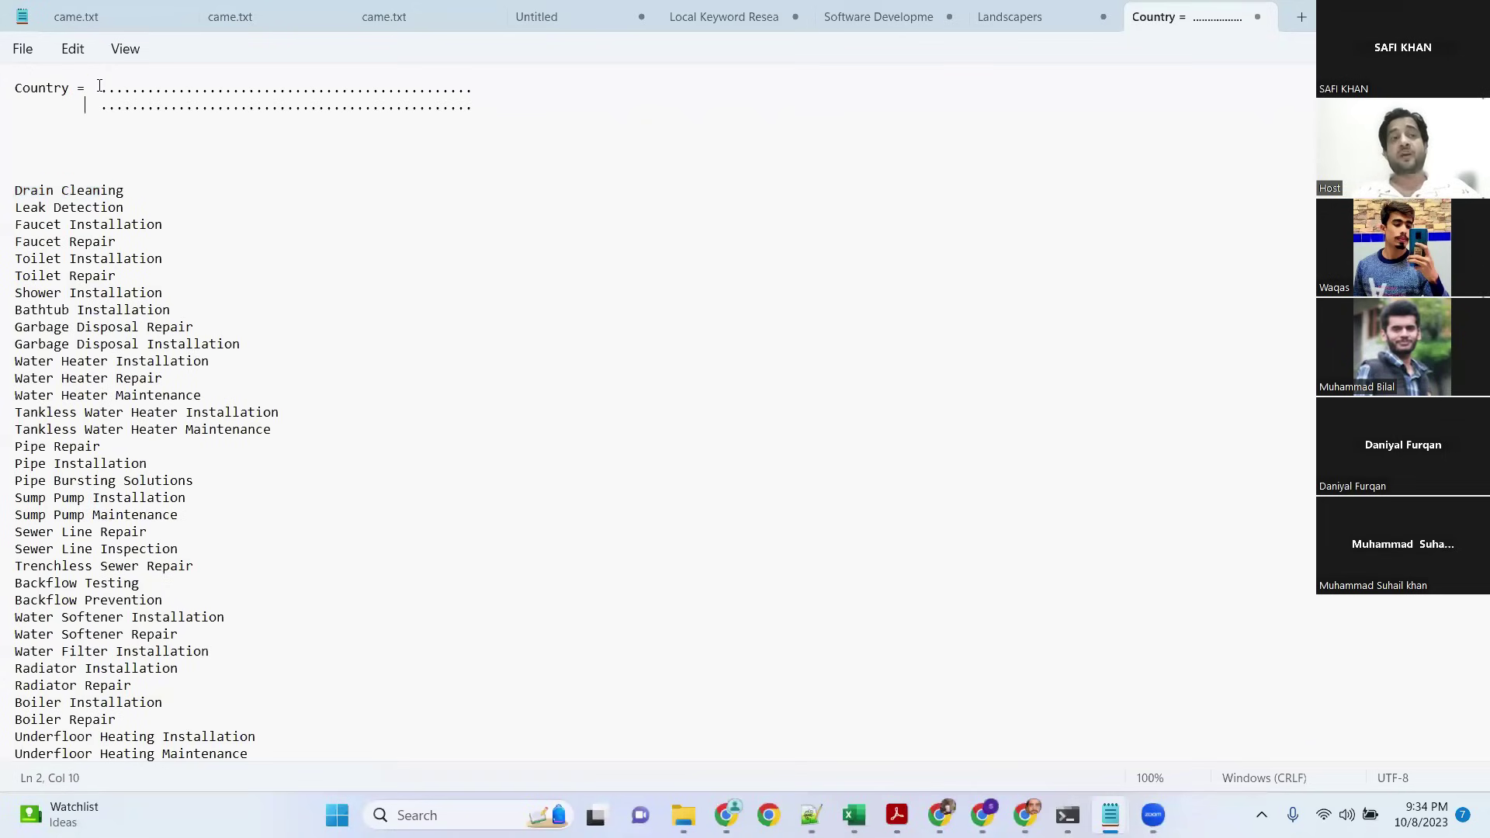
click(97, 87)
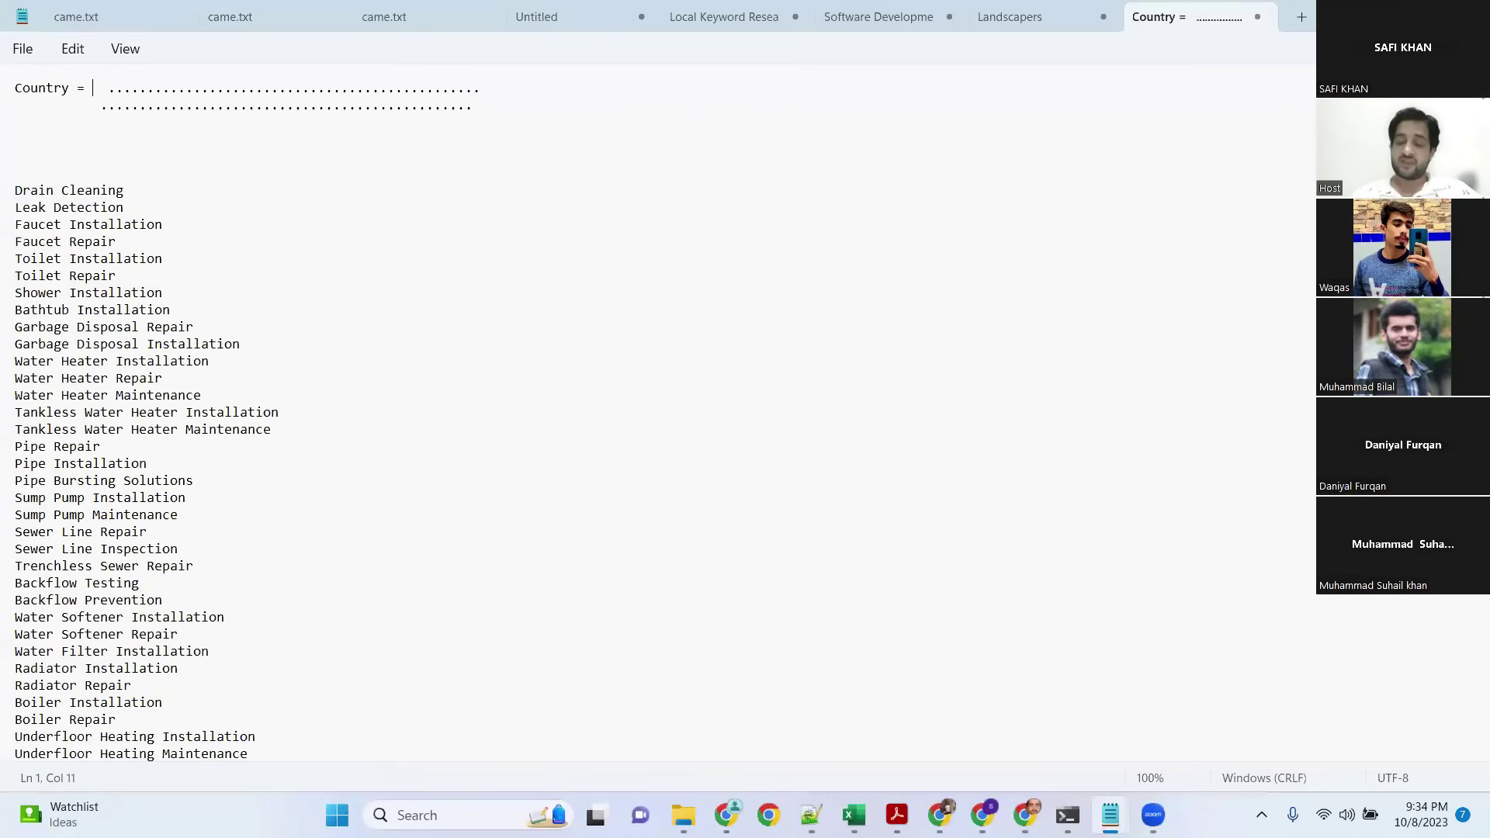
key(Return)
key(Return)
click(110, 92)
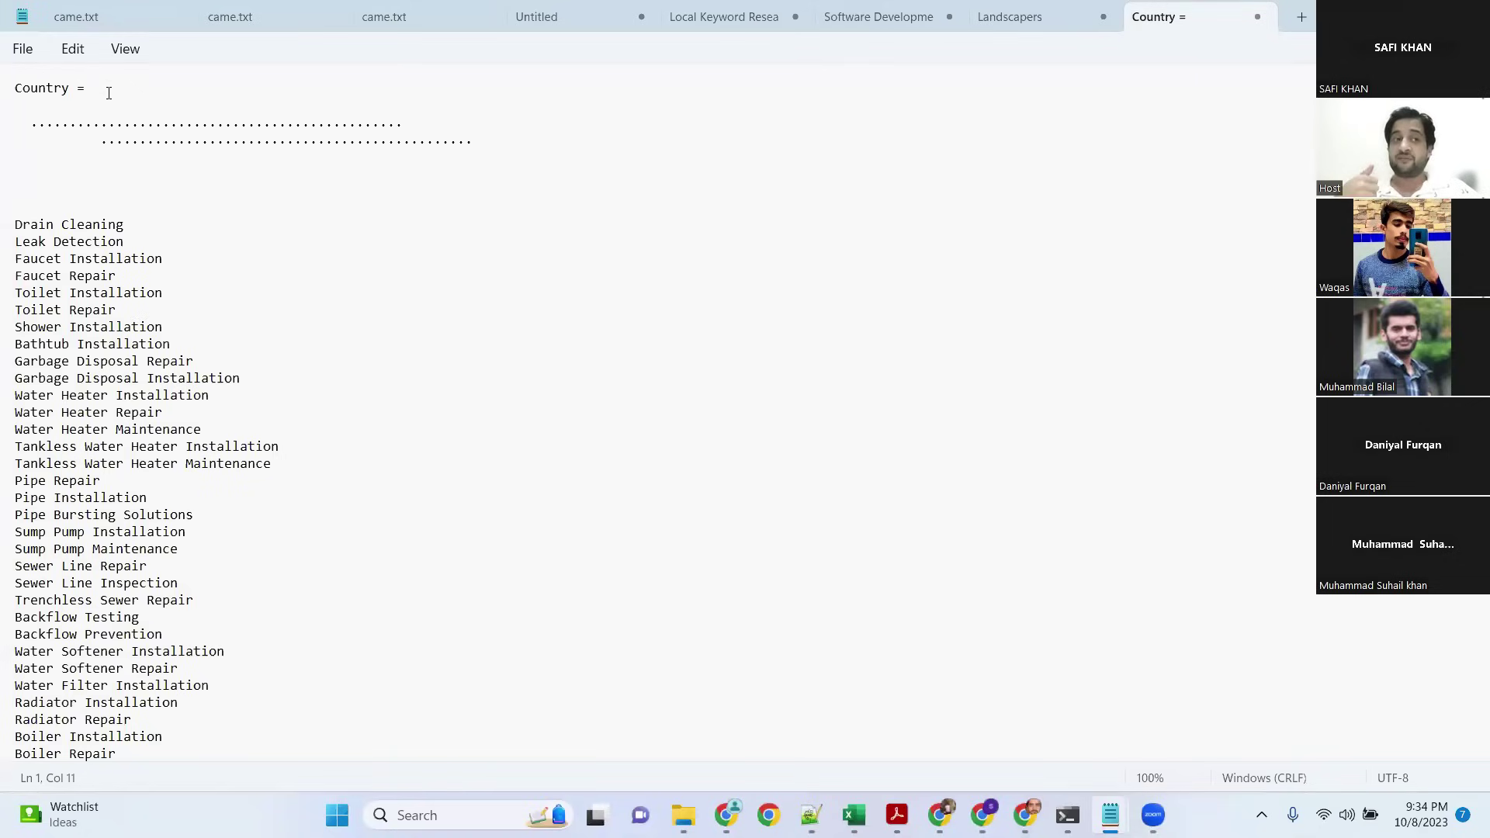
Step: Fill in 'Spain ....' on the Country line and copy the Drain Cleaning entry
text(Spain )
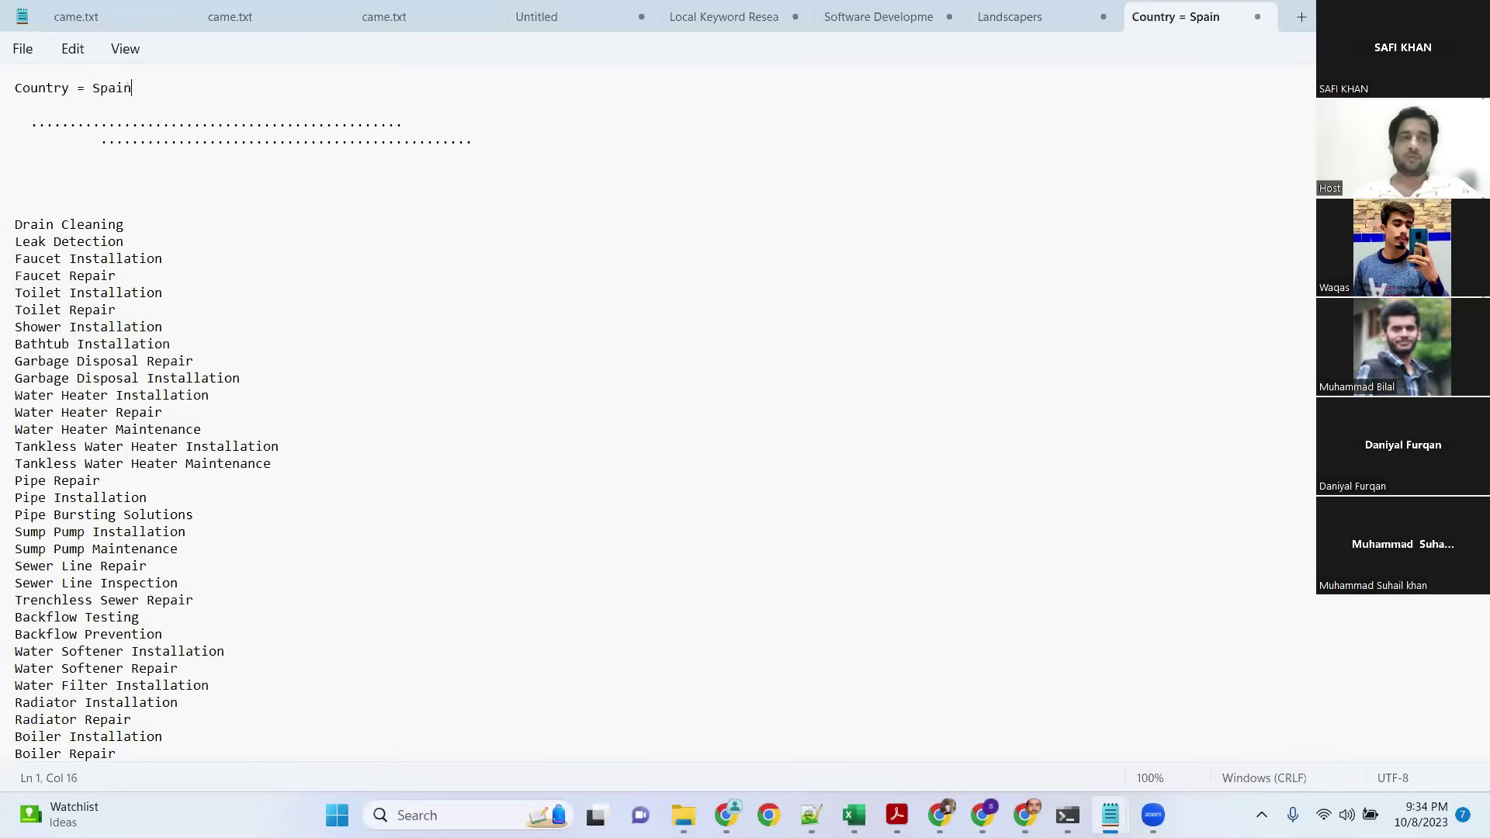
text(....)
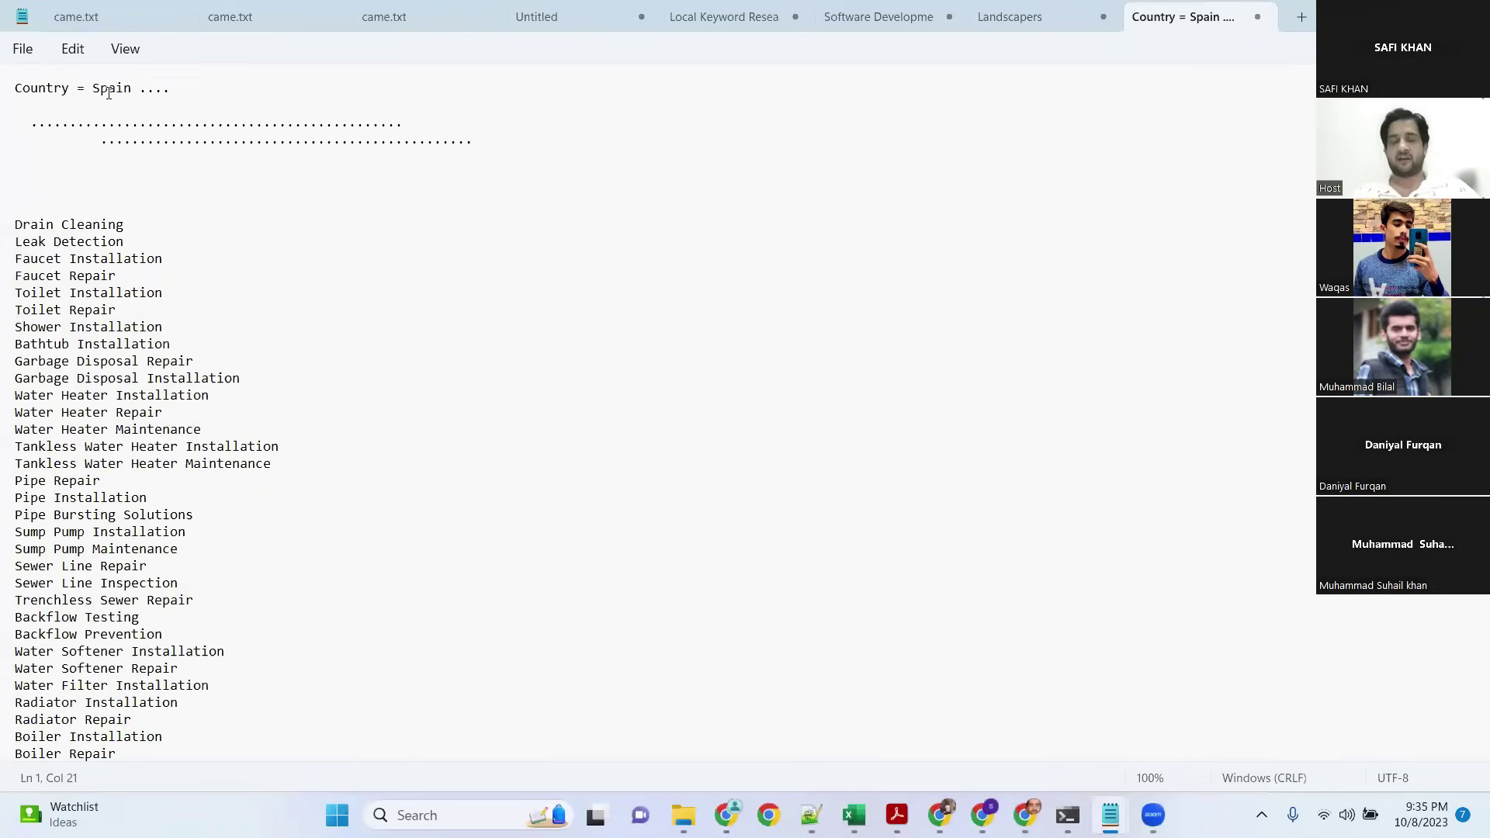
drag(94, 92, 132, 91)
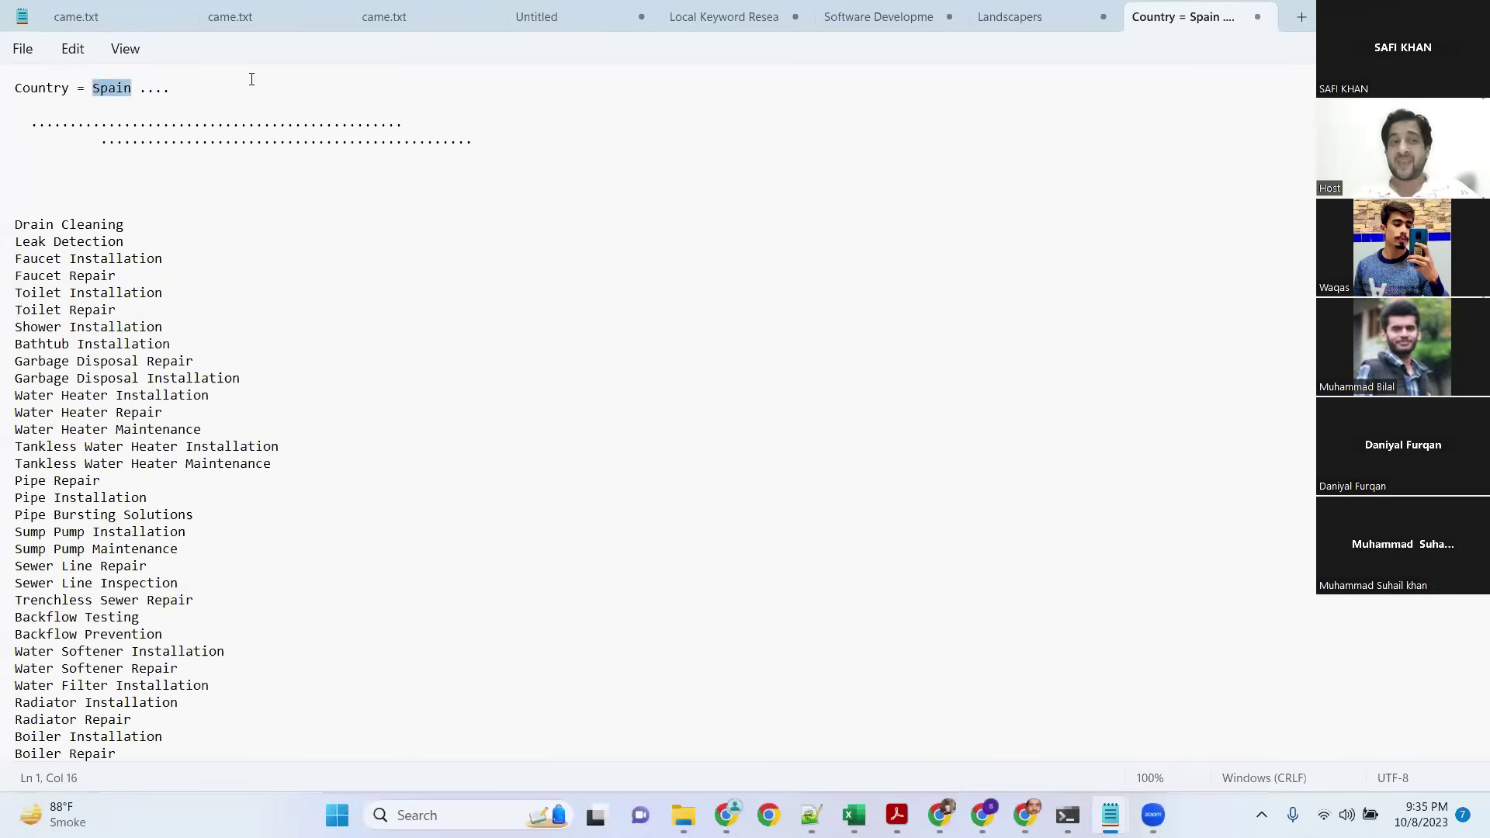
click(205, 77)
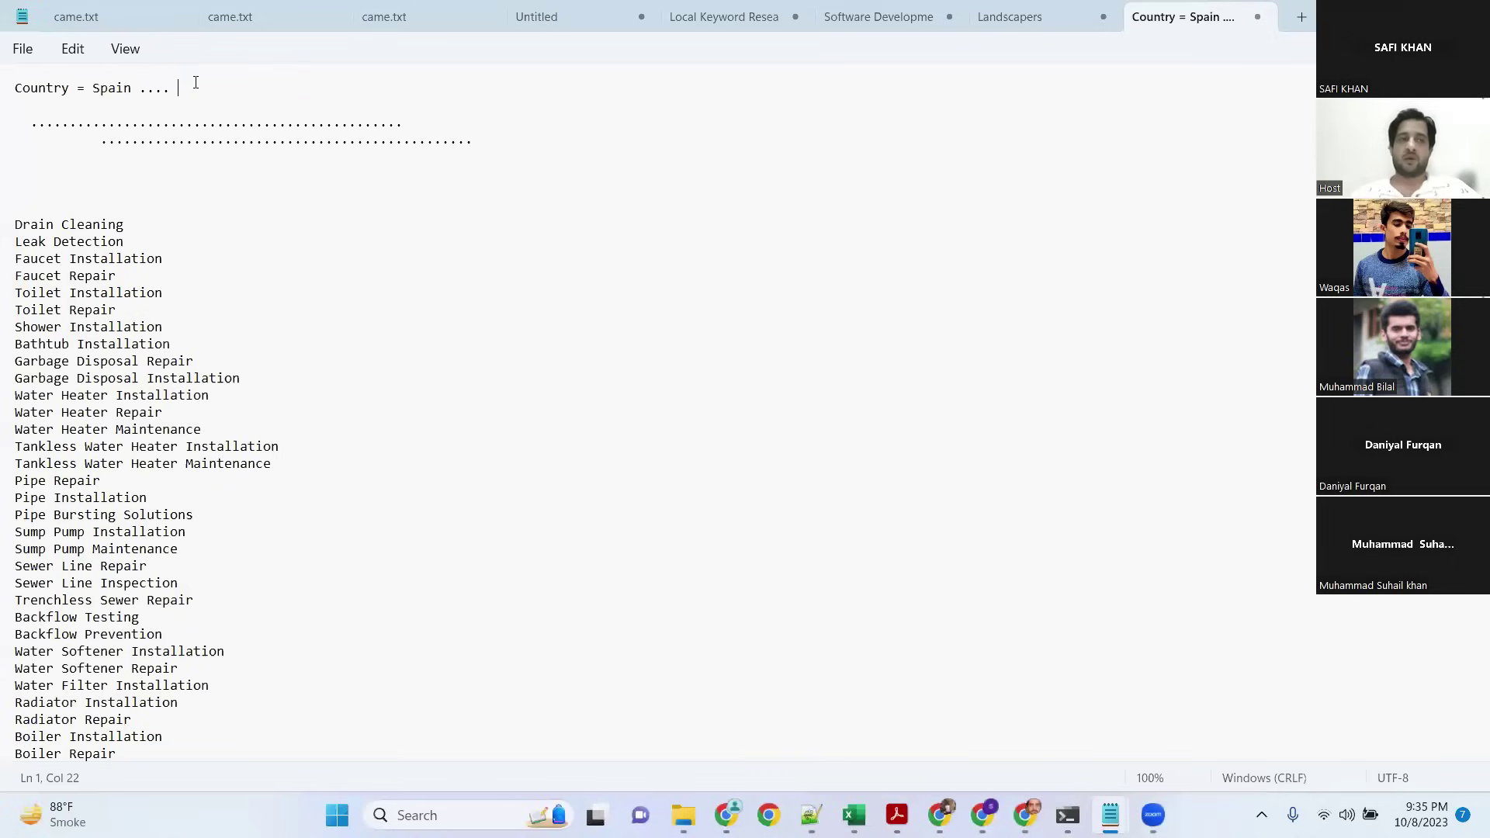
triple_click(54, 217)
key(ctrl+c)
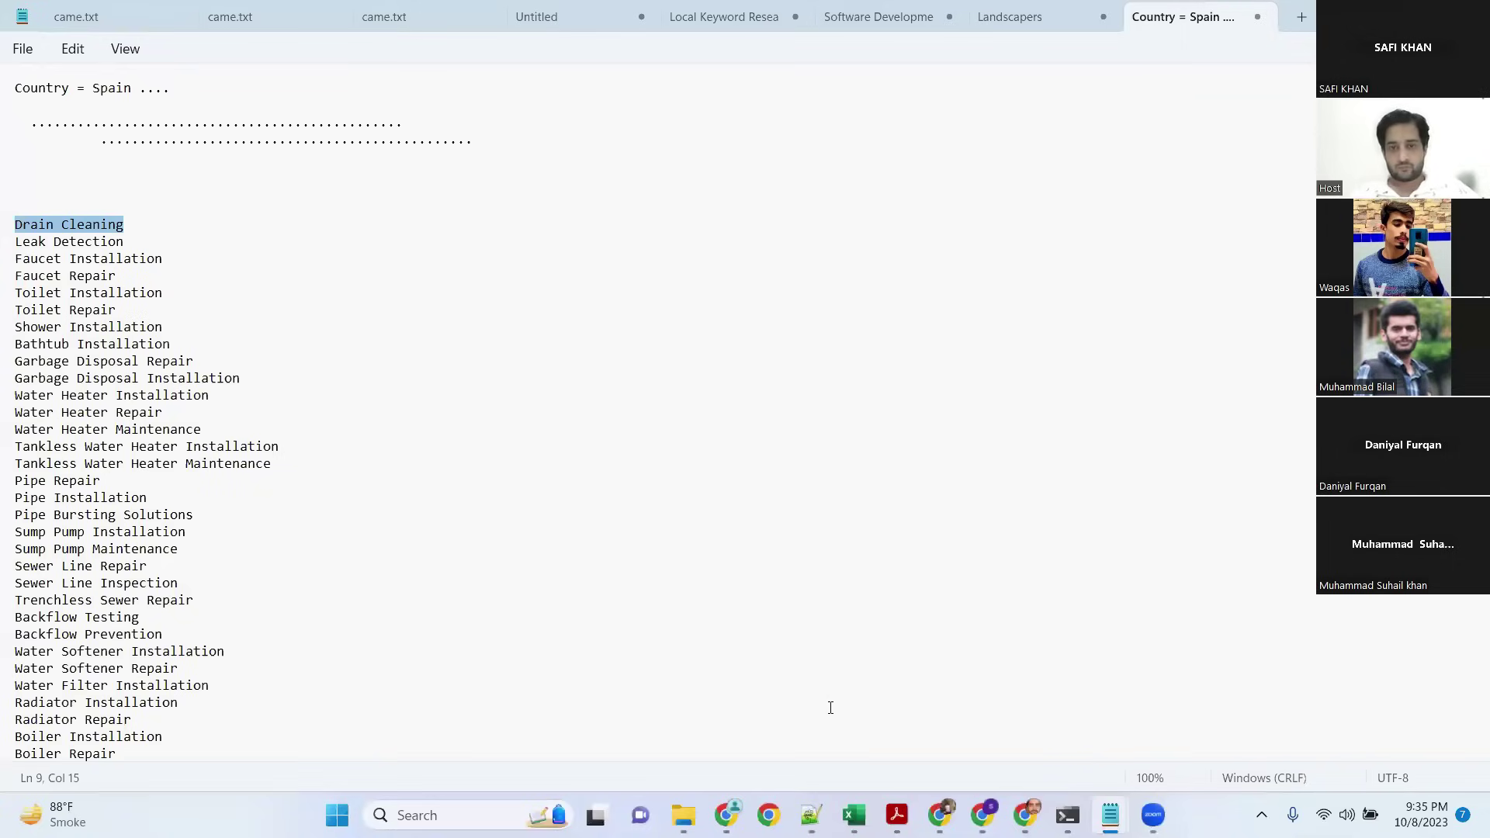
key(alt+Tab)
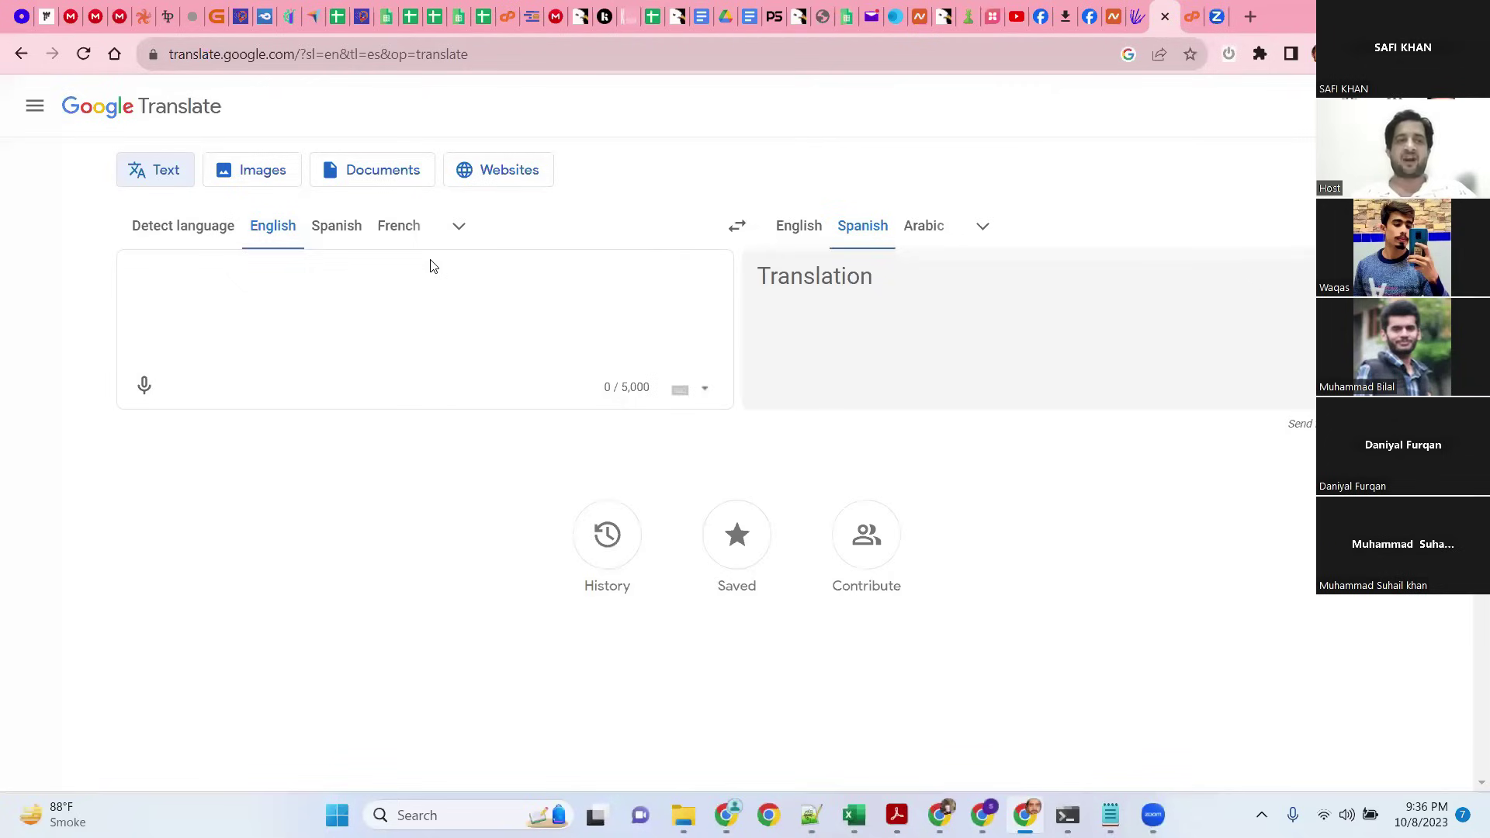
Step: Paste 'Drain Cleaning' into Google Translate to get 'Limpieza de desagües', then show all languages
click(393, 285)
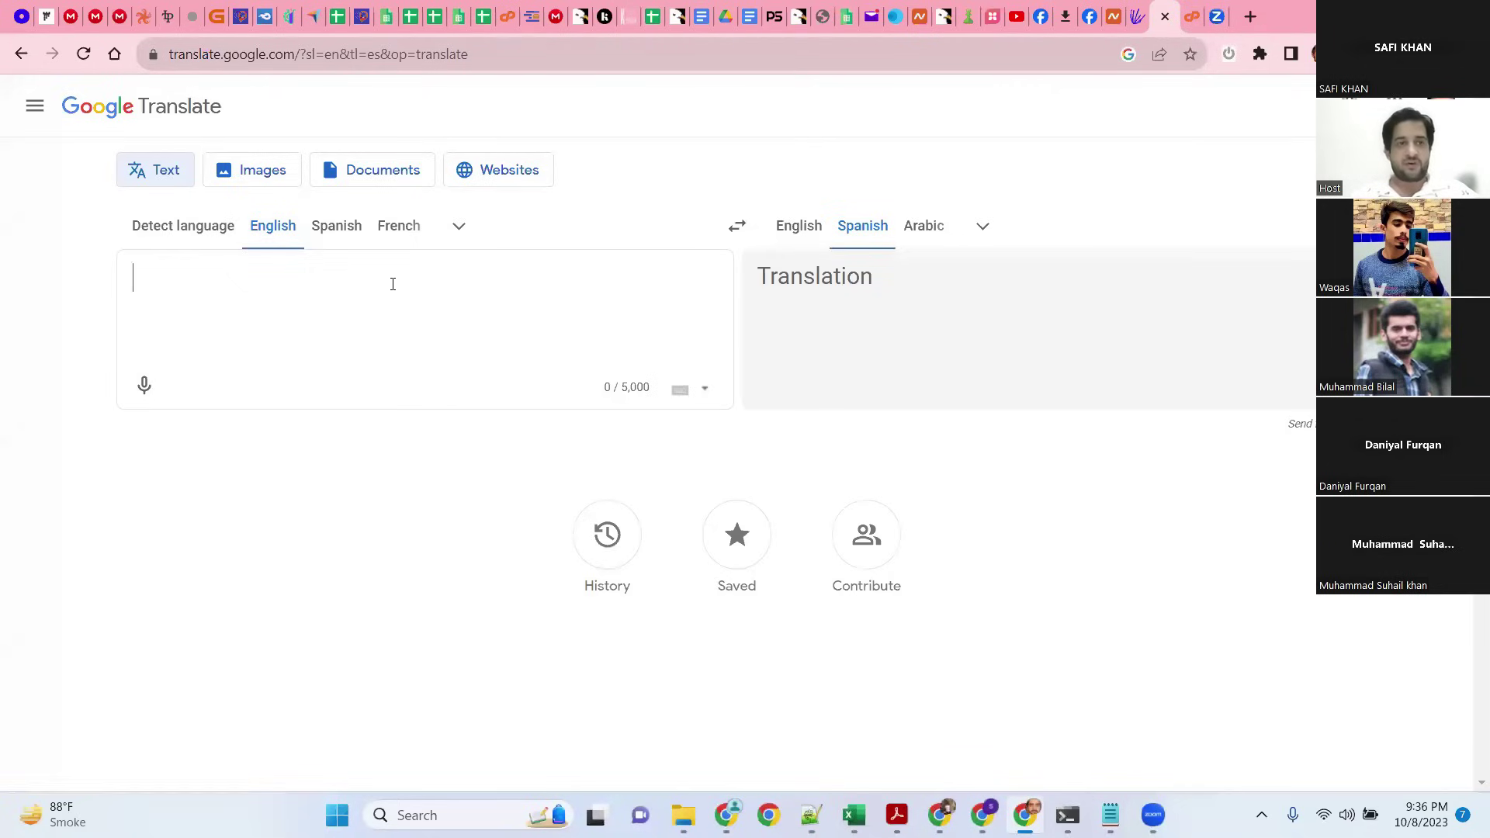
key(ctrl+v)
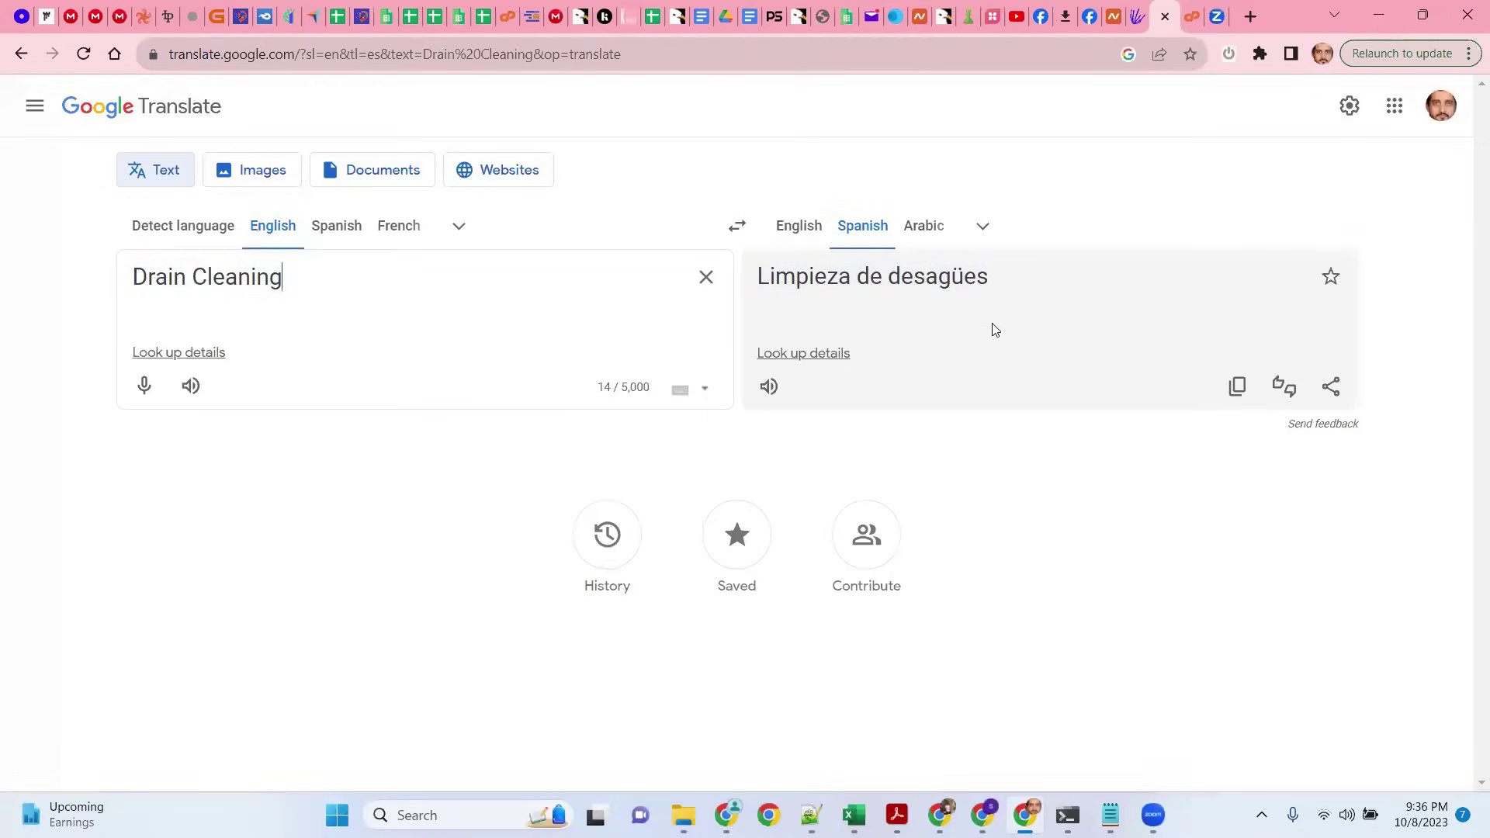
click(985, 227)
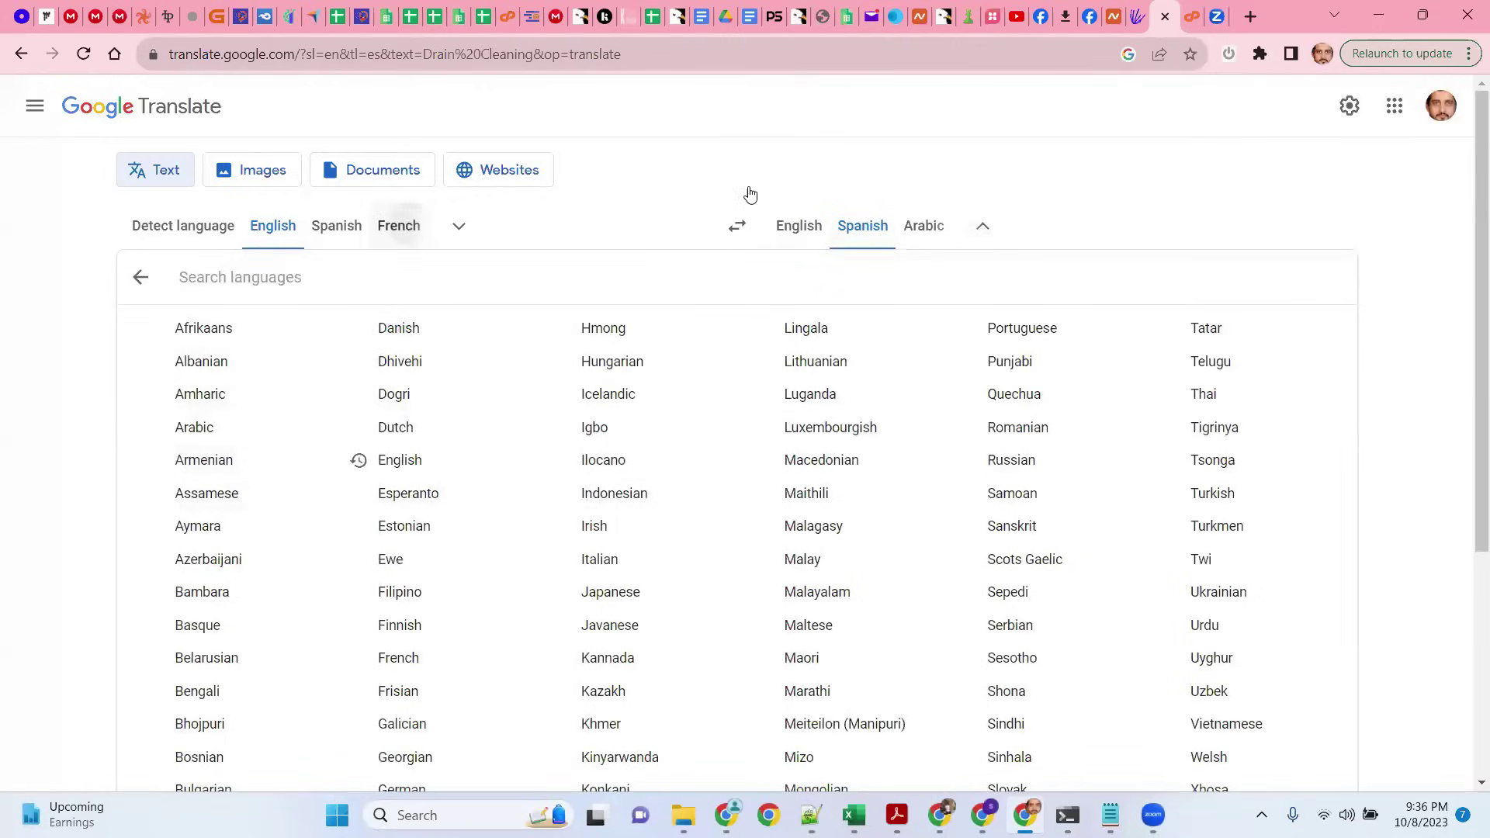
drag(466, 290, 103, 279)
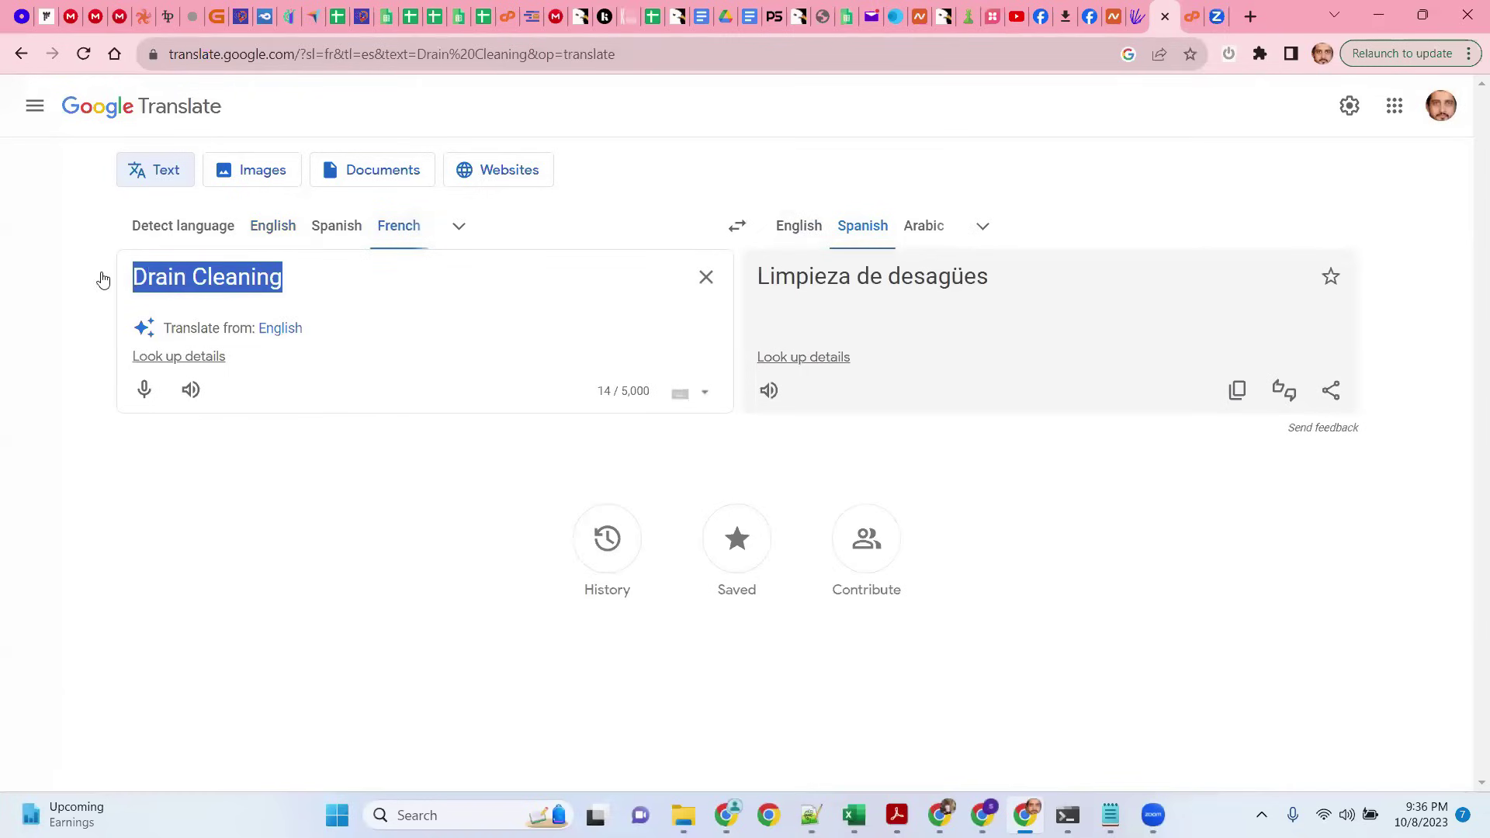
click(794, 239)
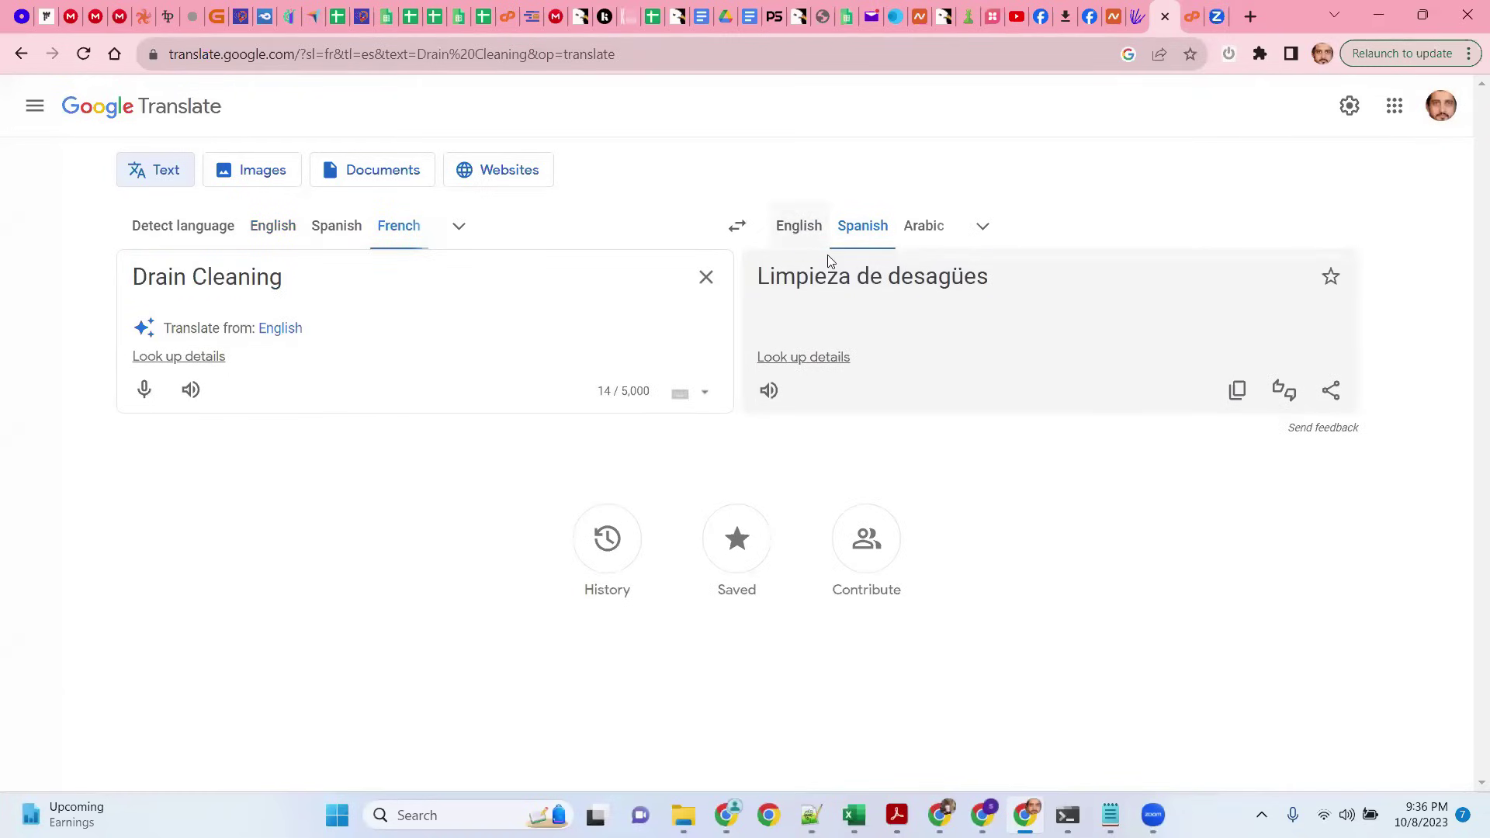
click(808, 229)
drag(920, 279, 738, 281)
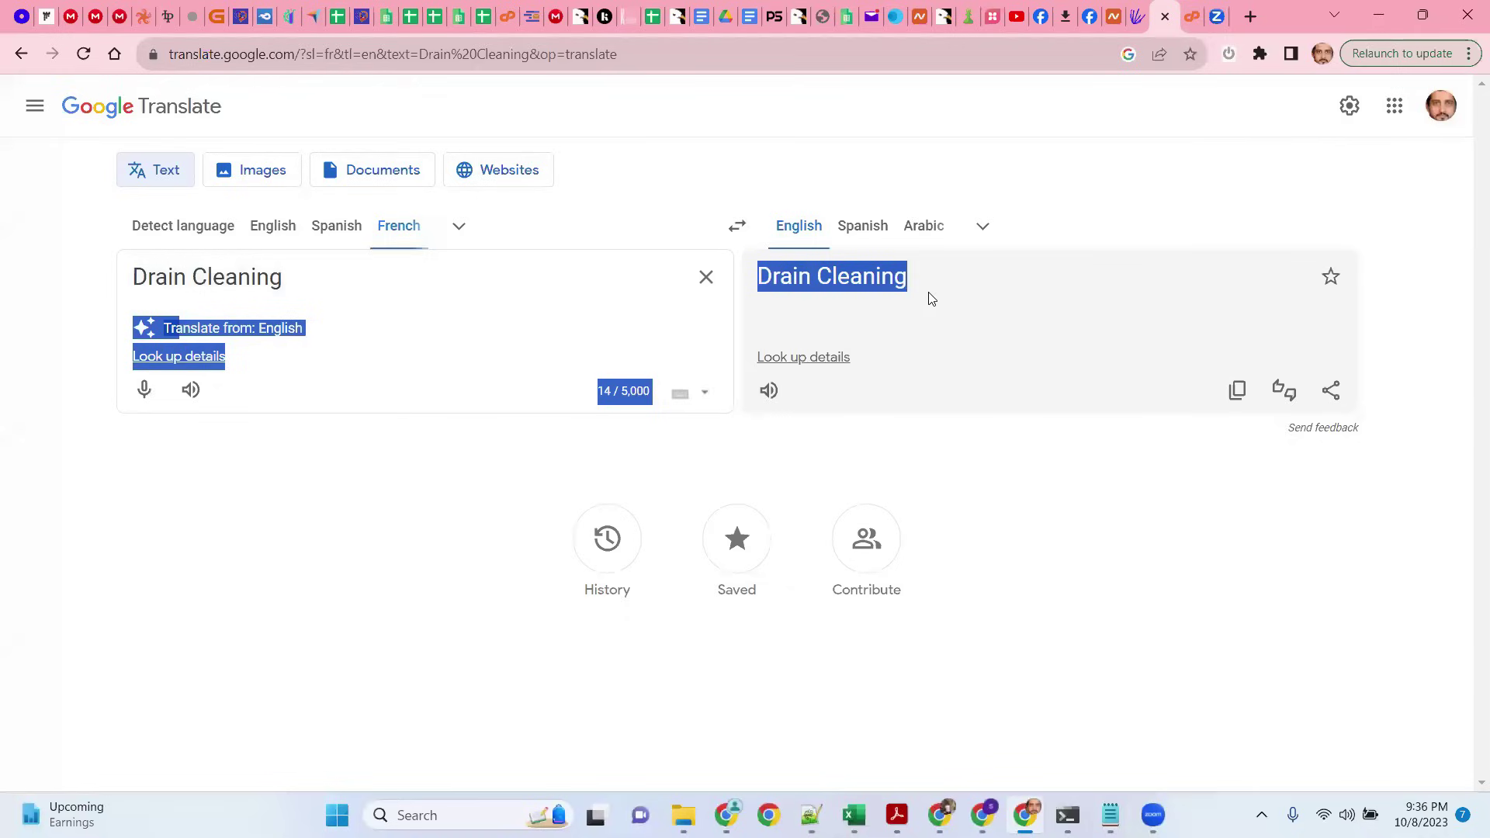
drag(931, 293, 838, 279)
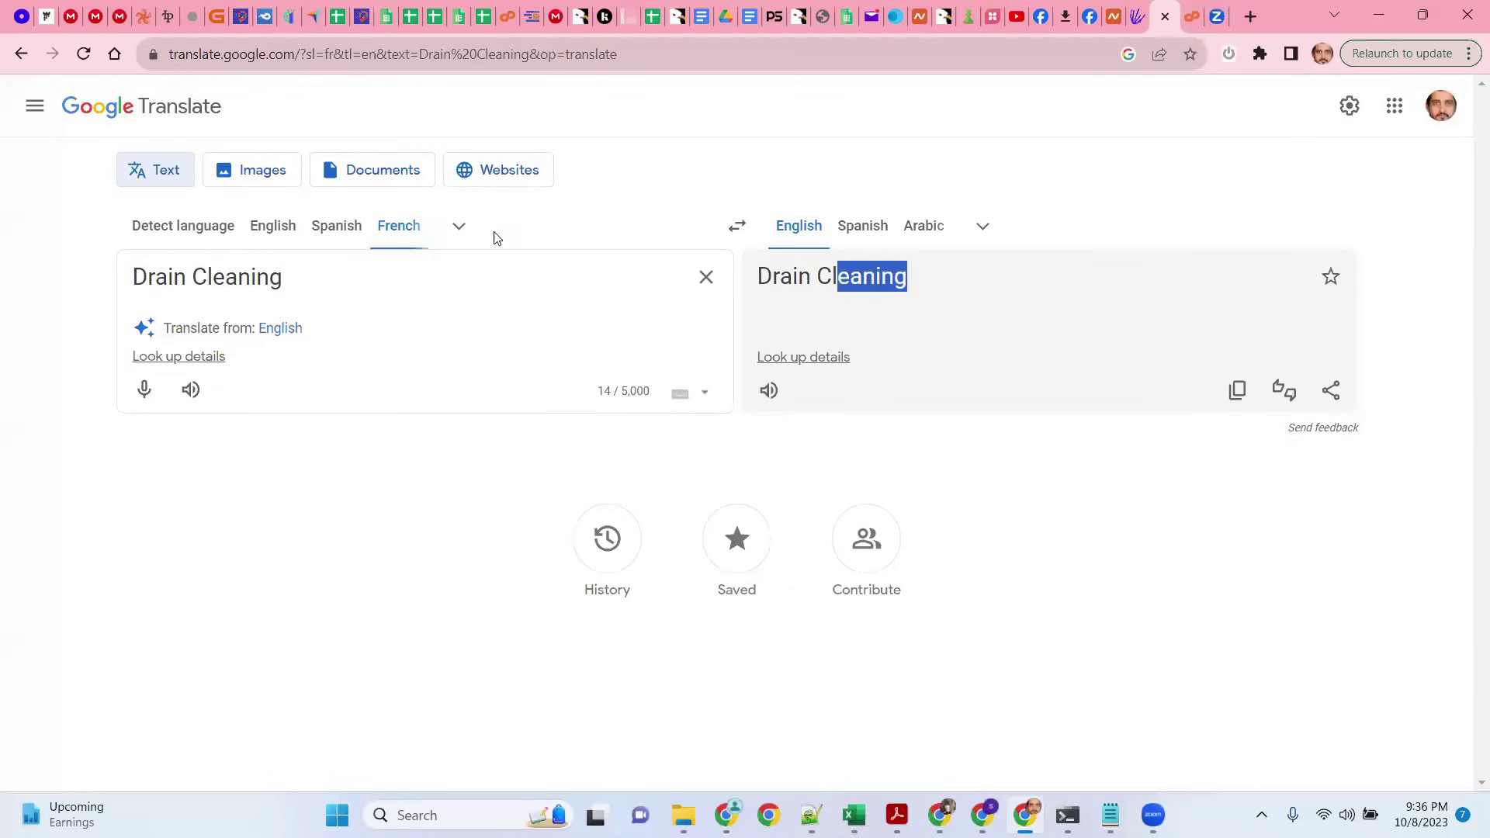
click(287, 331)
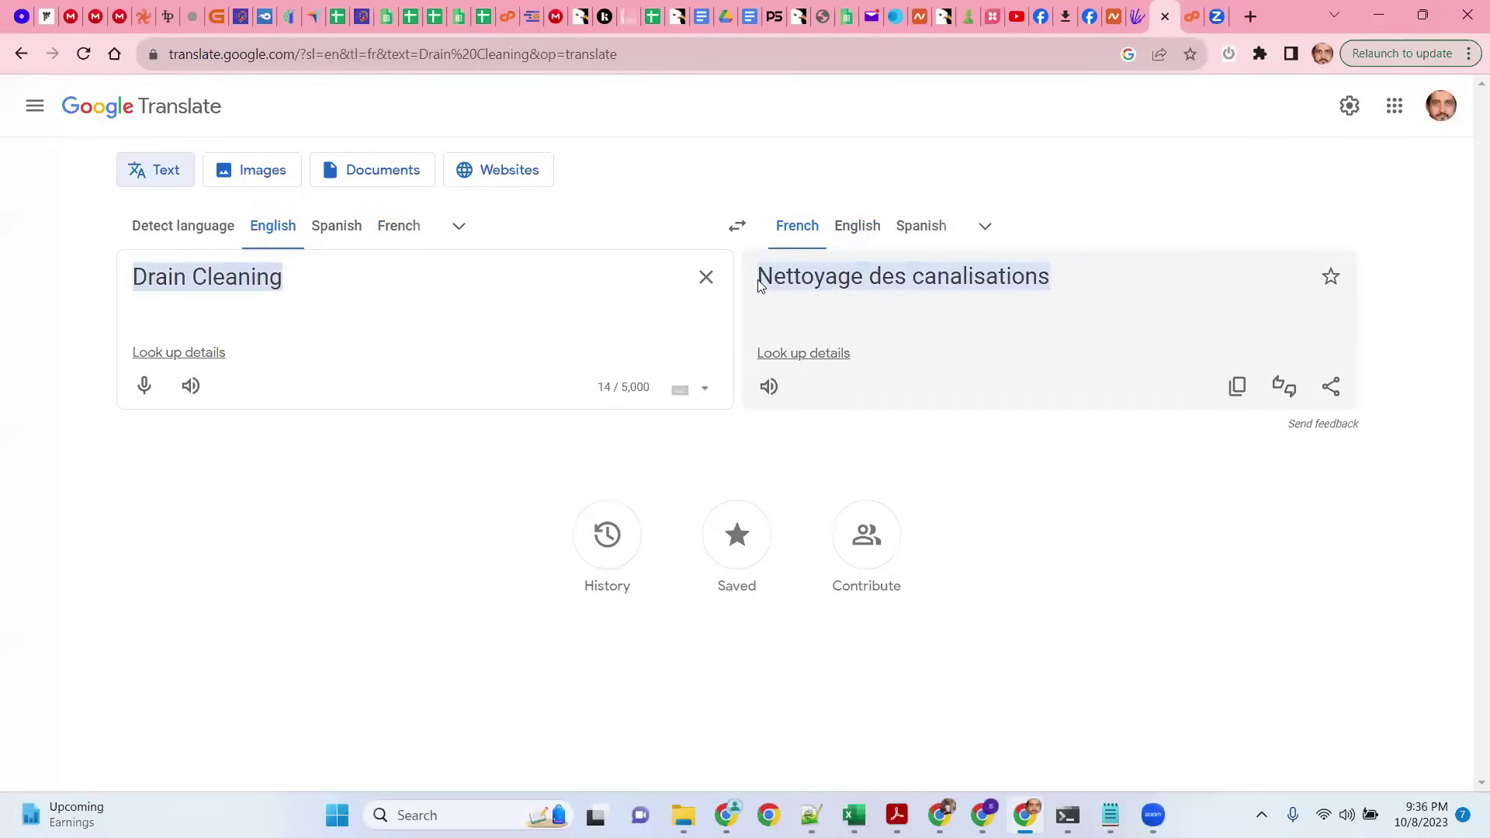
drag(284, 278, 133, 278)
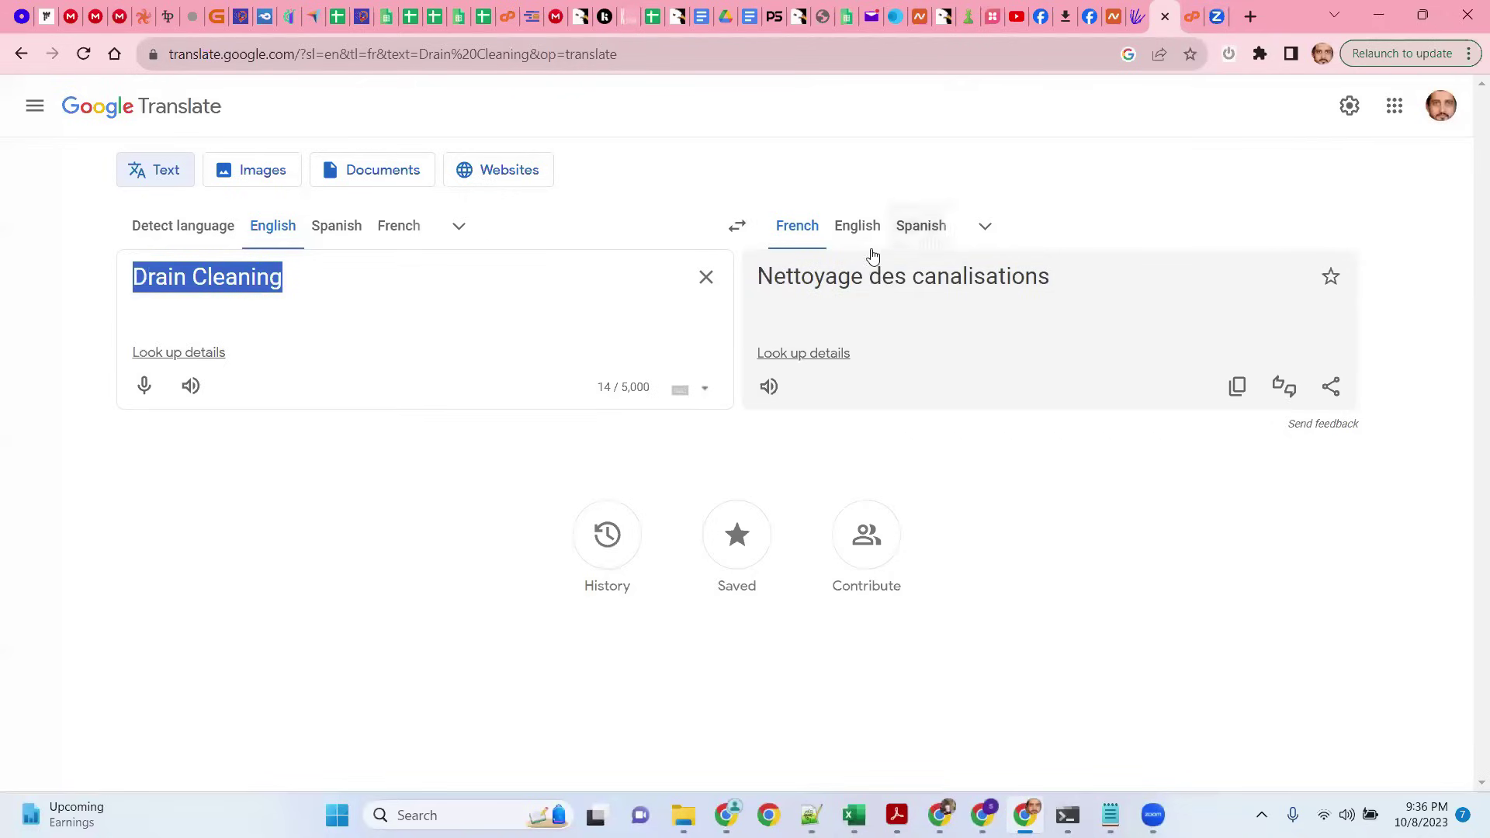
click(393, 284)
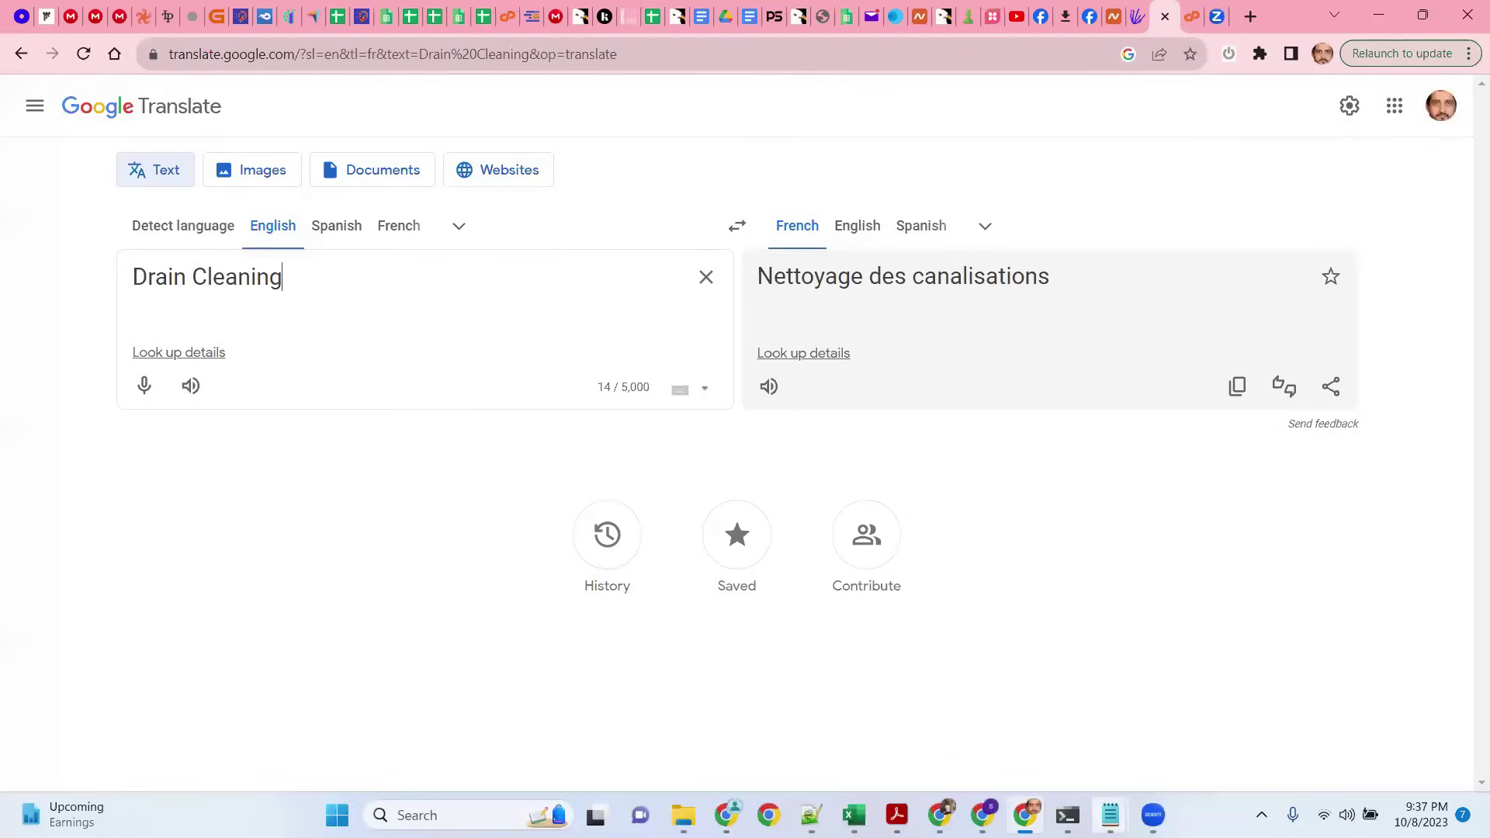
mouse_move(1111, 815)
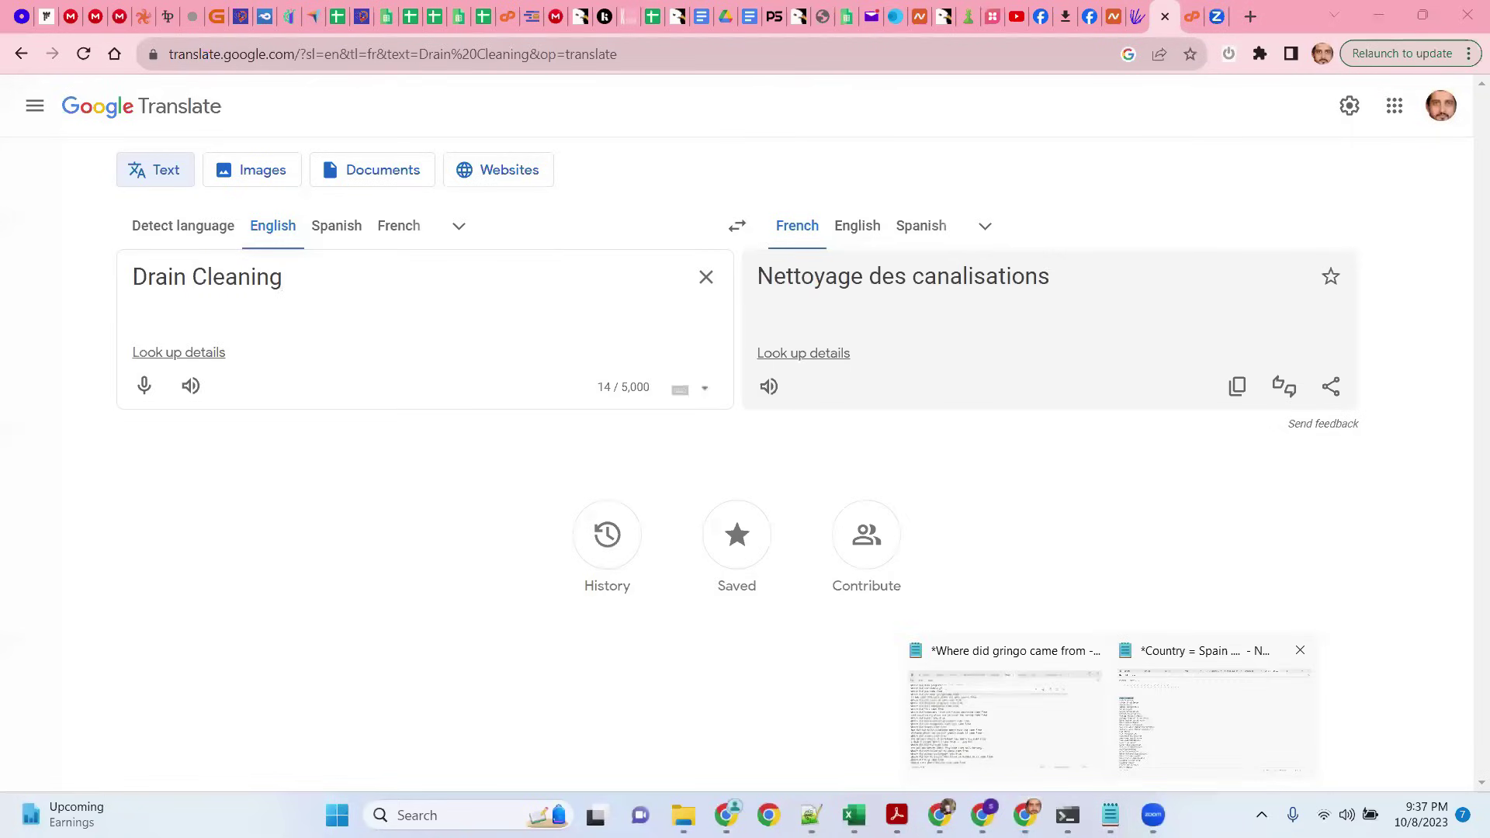
Step: Bring the Country = Spain note forward and add a 'Guest posting ..' line above the services
click(1215, 718)
click(313, 154)
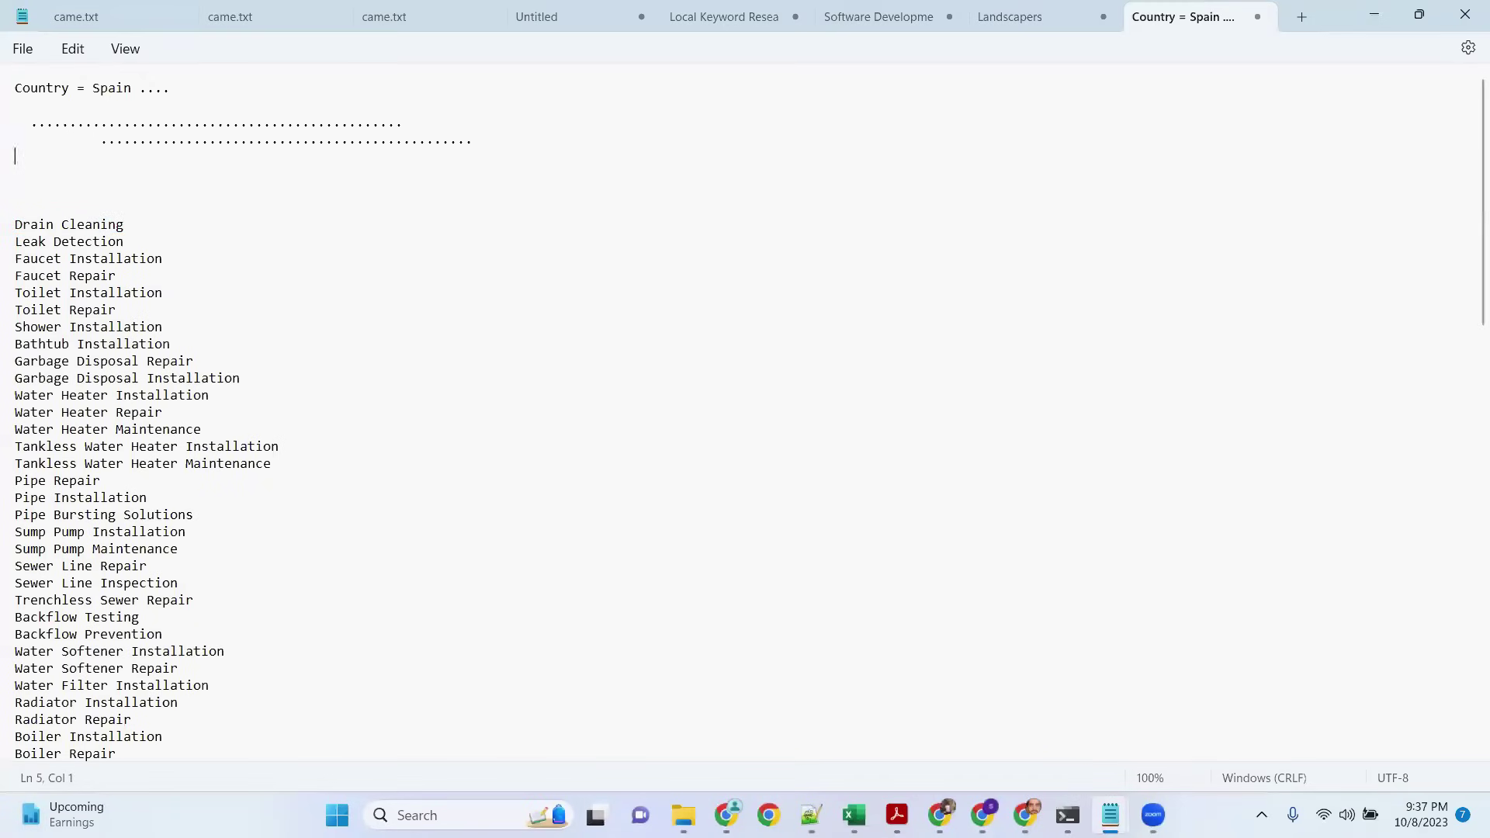
key(Return)
key(Return)
text(Guest posting .......)
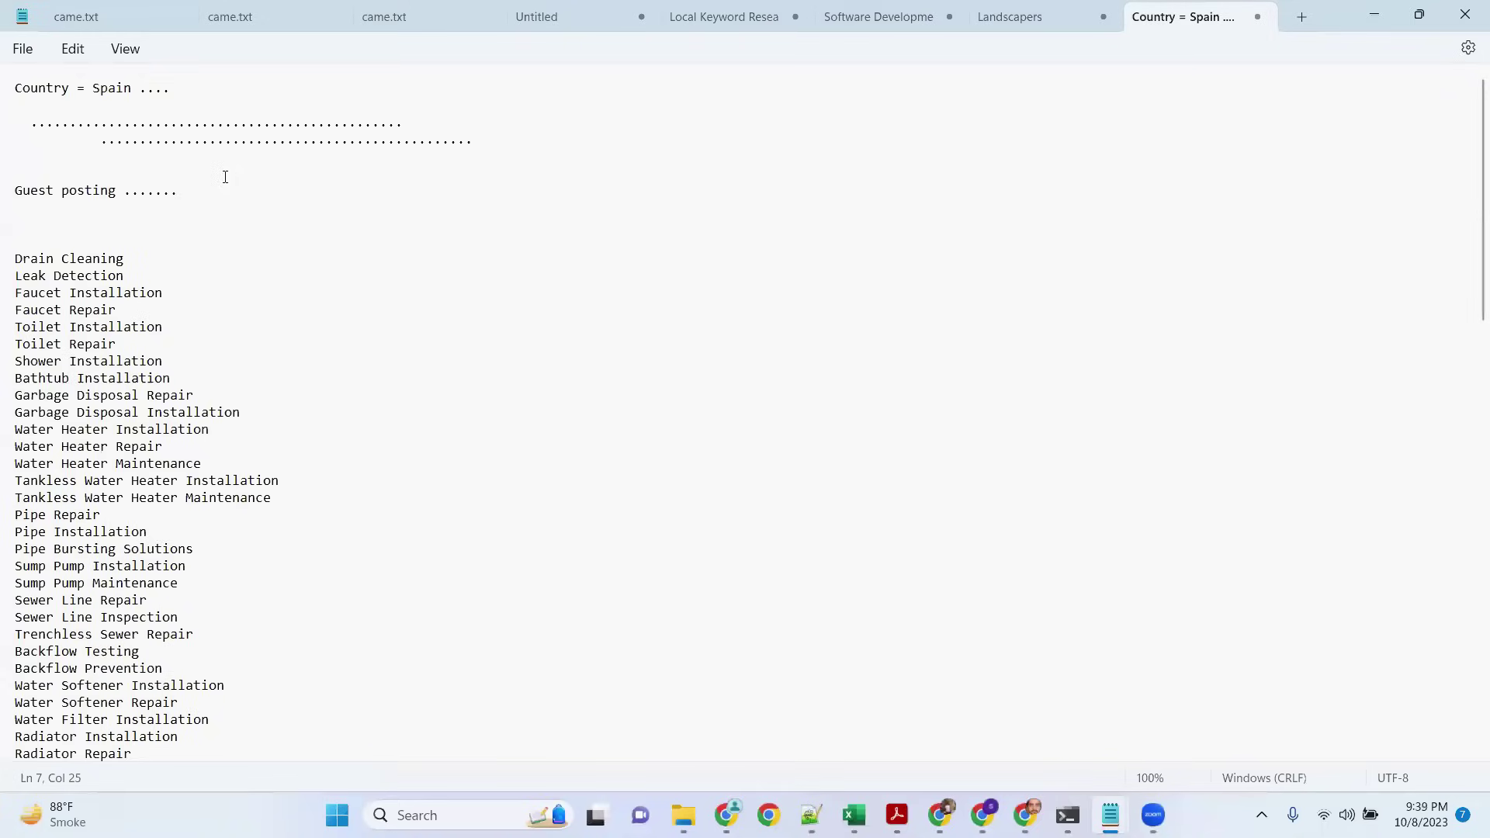
Step: Type plumbing services such as Drain Cleaning, Leak Detection and Faucet Installation, one per line, under Guest posting
click(225, 177)
click(206, 195)
text(...)
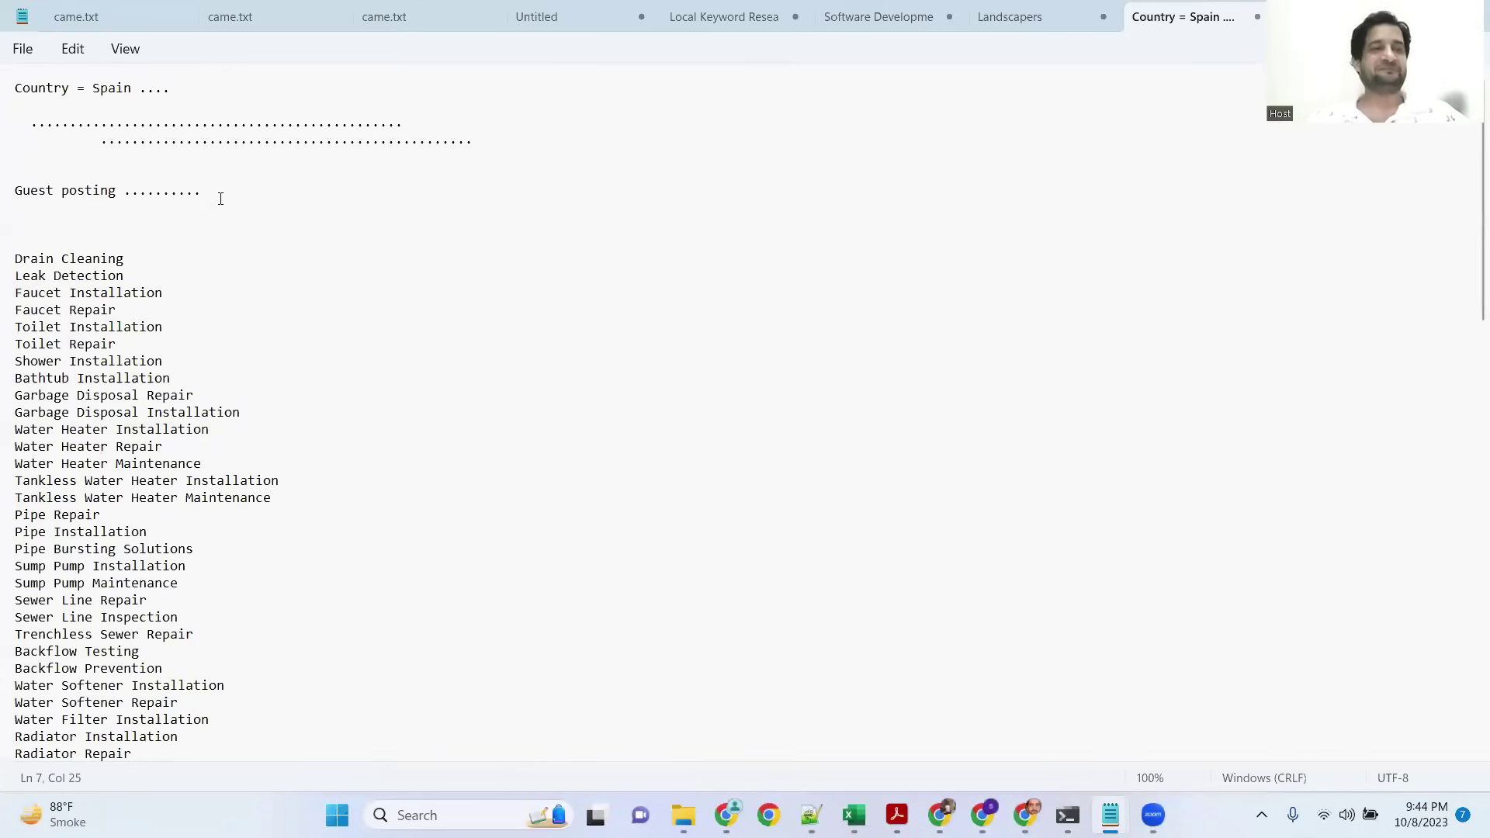
Step: Extend the Guest posting leader by four dots and select the Toilet Repair line
text(.....)
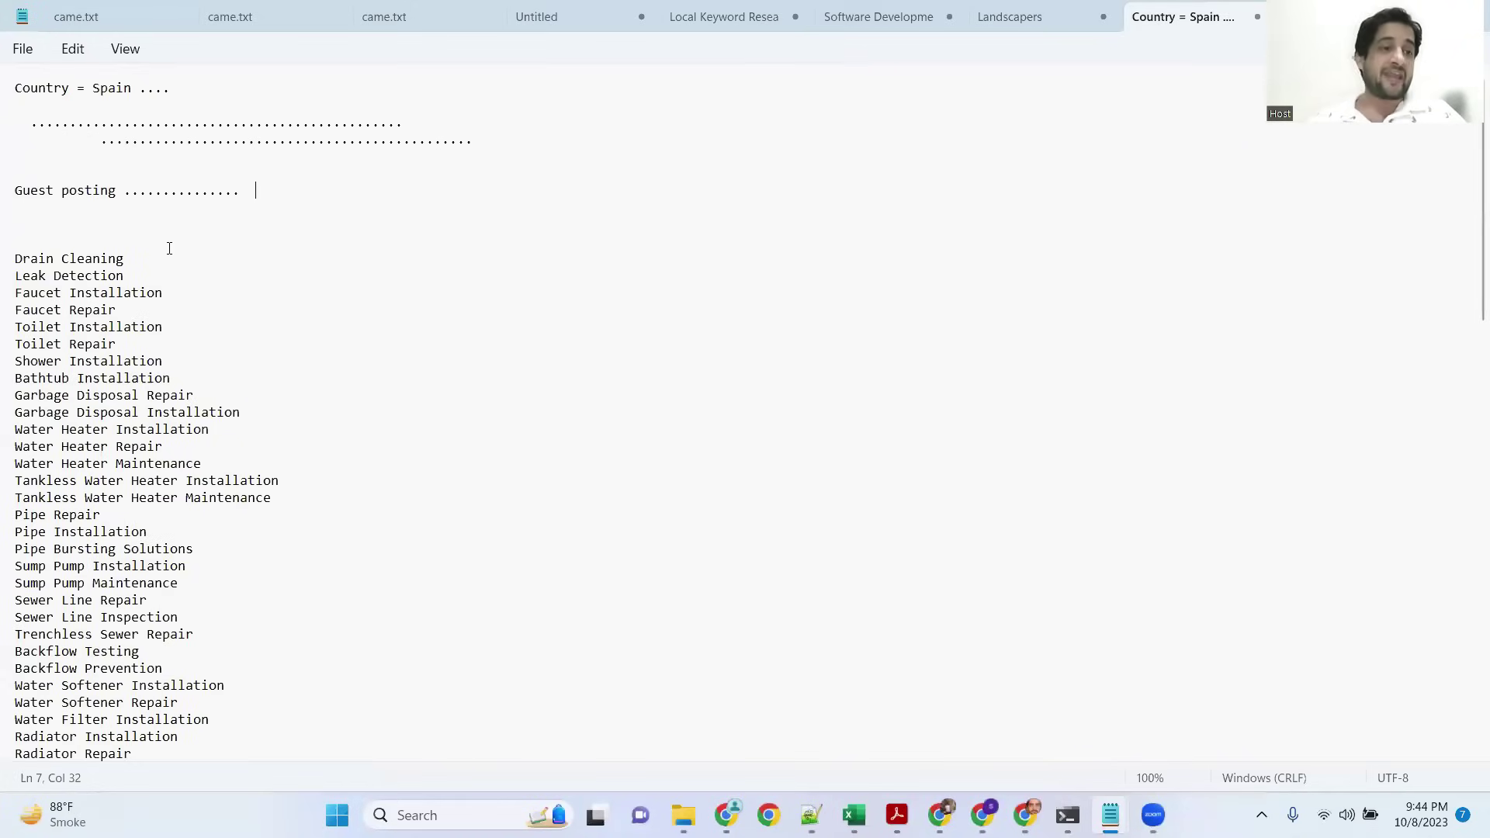
drag(115, 344, 13, 344)
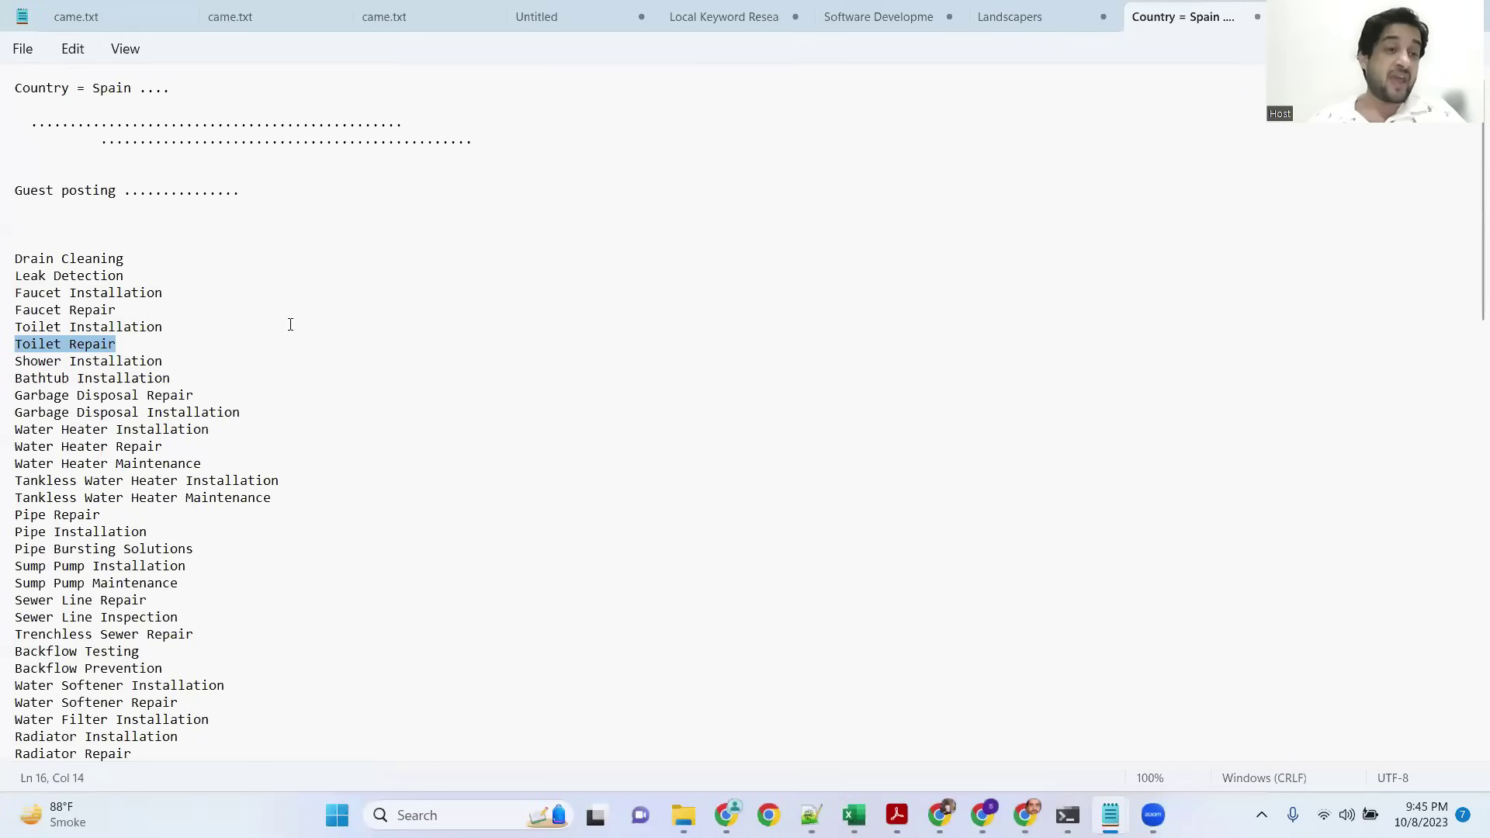
scroll(291, 325, down, 3)
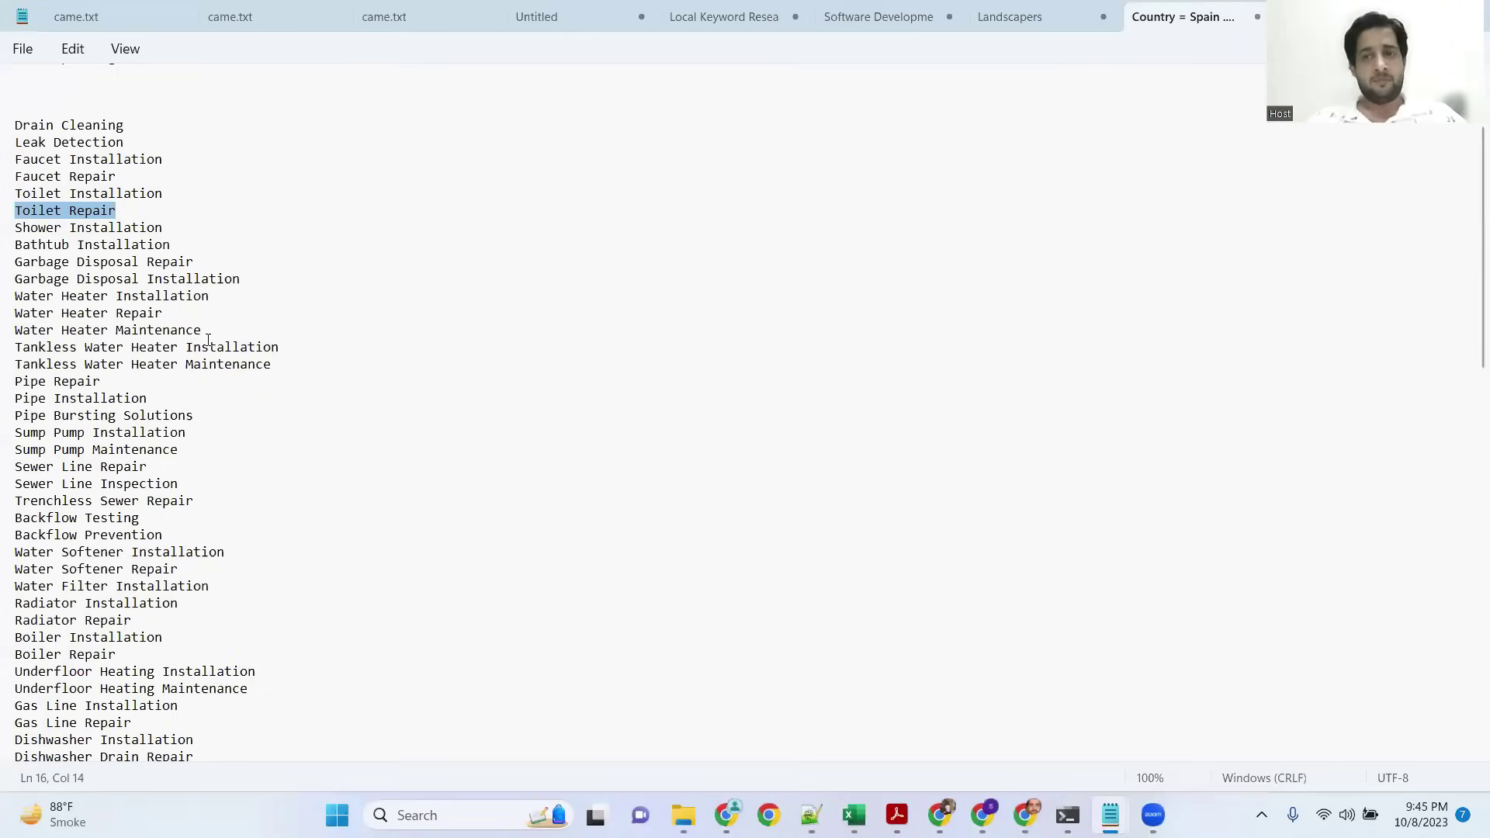
scroll(138, 214, up, 1)
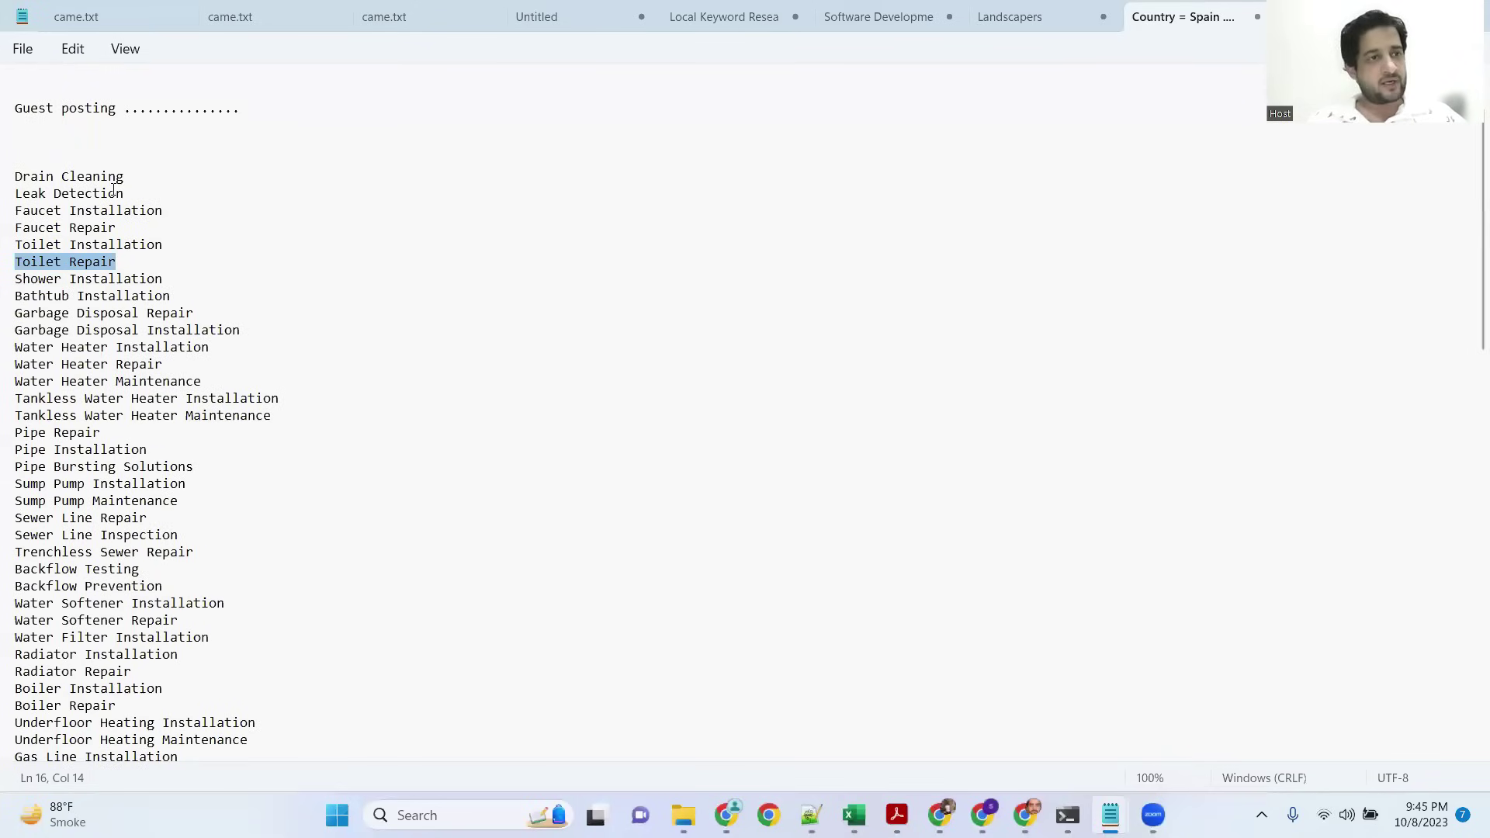
scroll(113, 189, up, 2)
drag(17, 190, 162, 190)
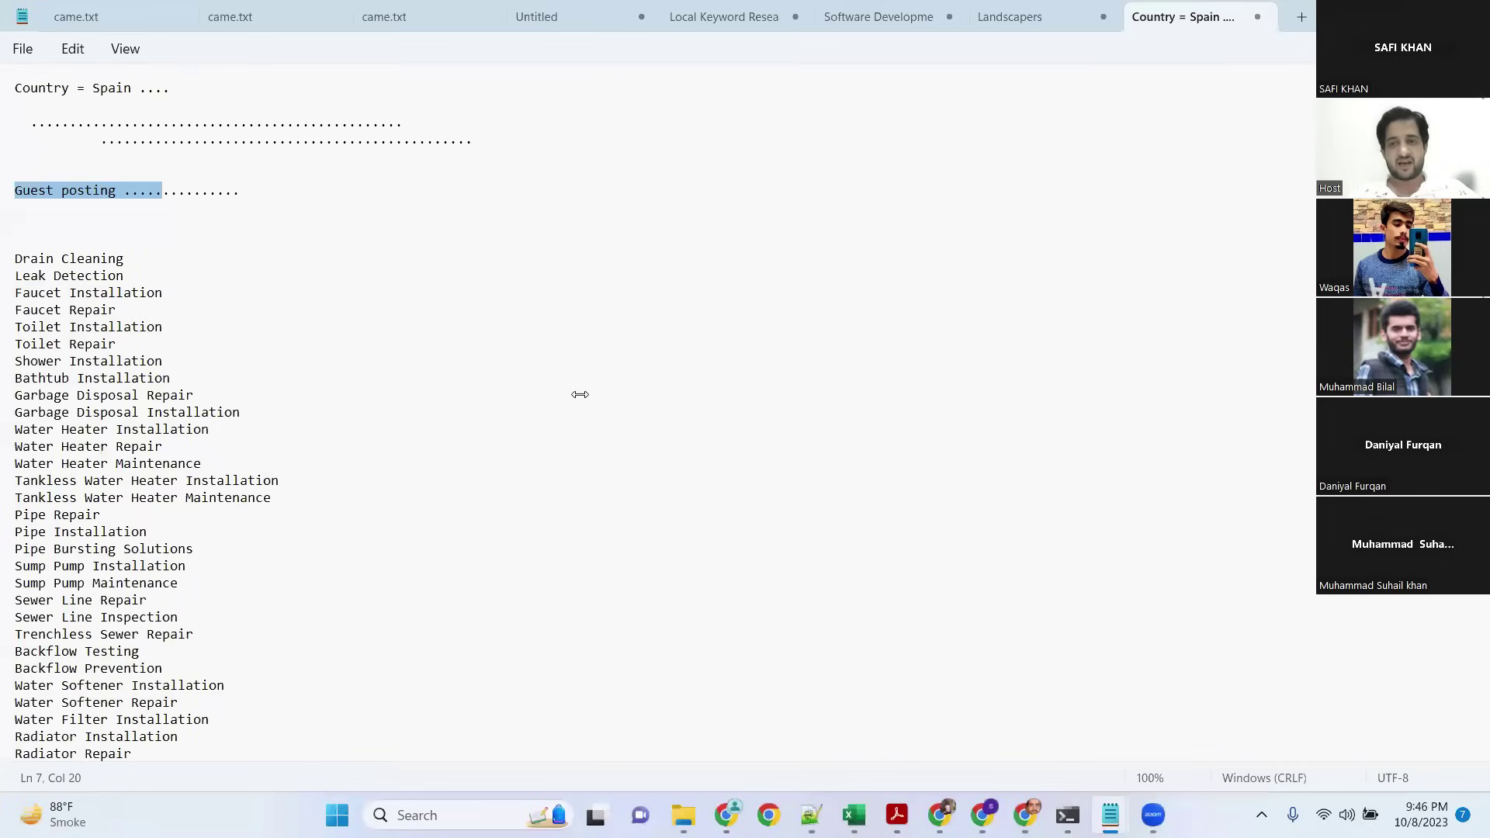
Step: Remove the stray characters accidentally typed after the Guest posting line
click(178, 195)
click(123, 190)
text(0)
text(-1)
key(Down)
click(131, 190)
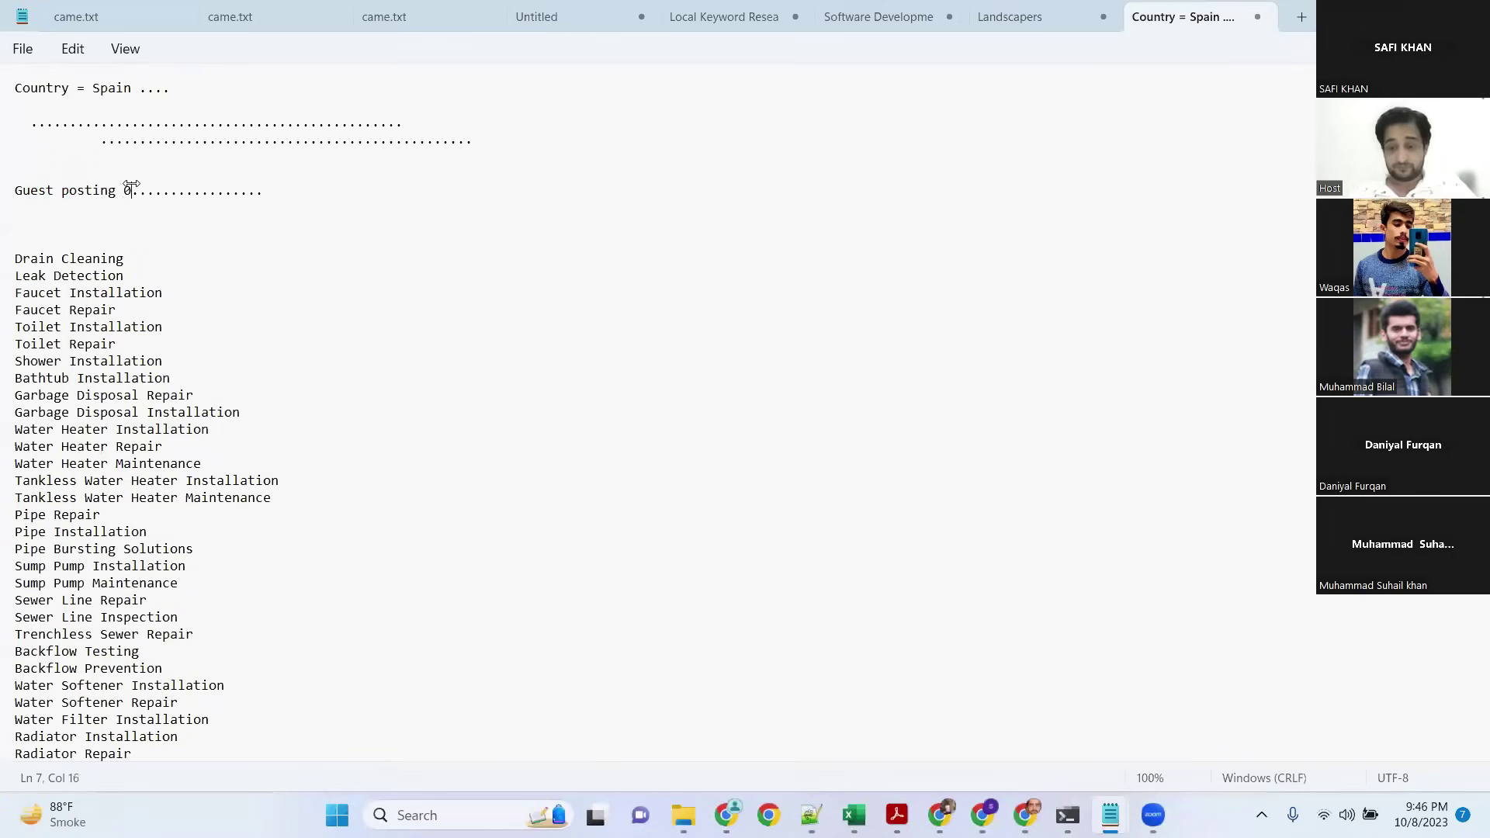
key(BackSpace)
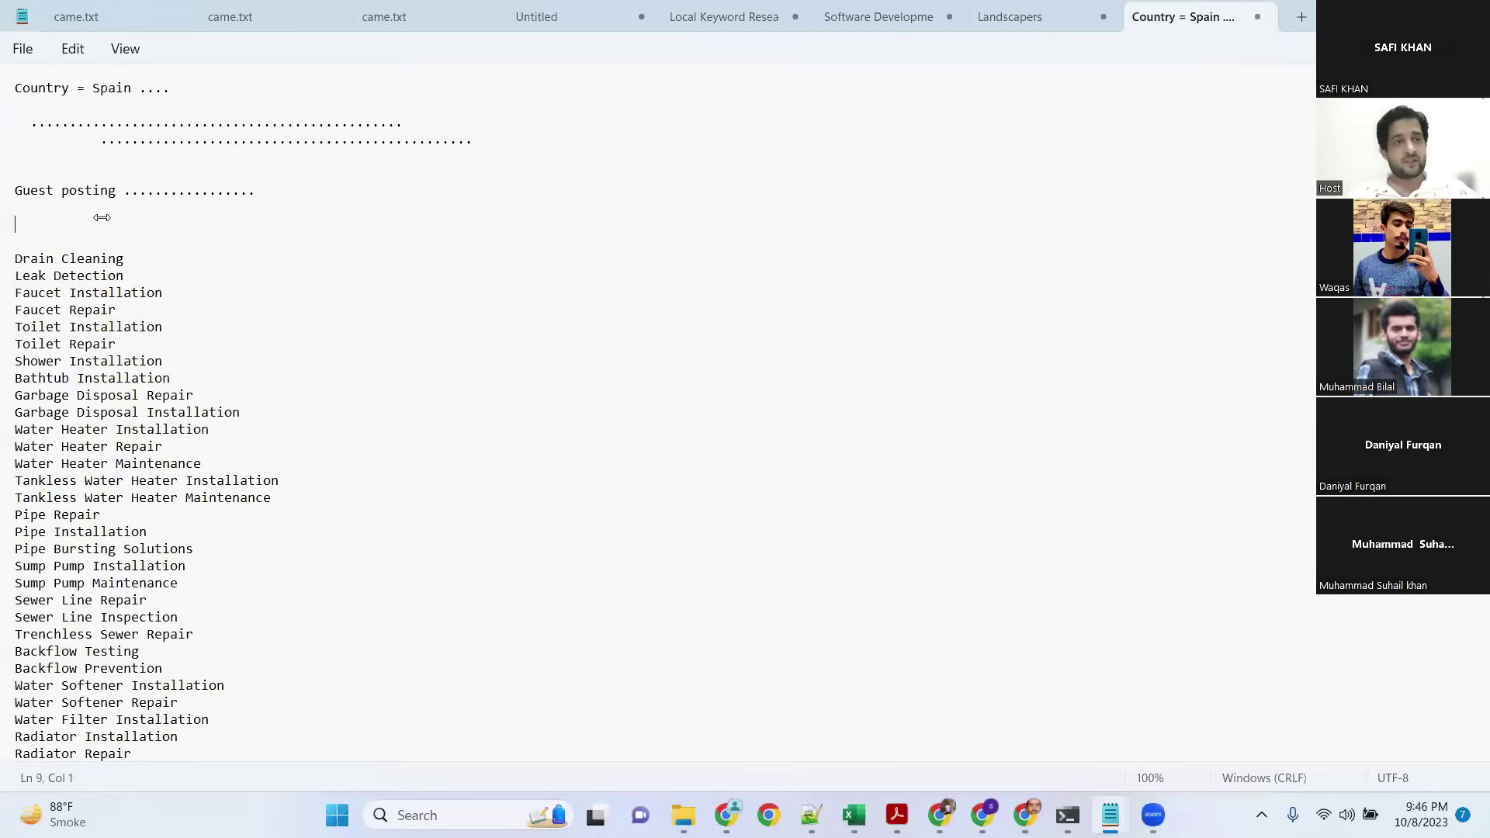
Step: Delete two empty lines above Drain Cleaning to tighten the gap below Guest posting
drag(22, 190, 56, 213)
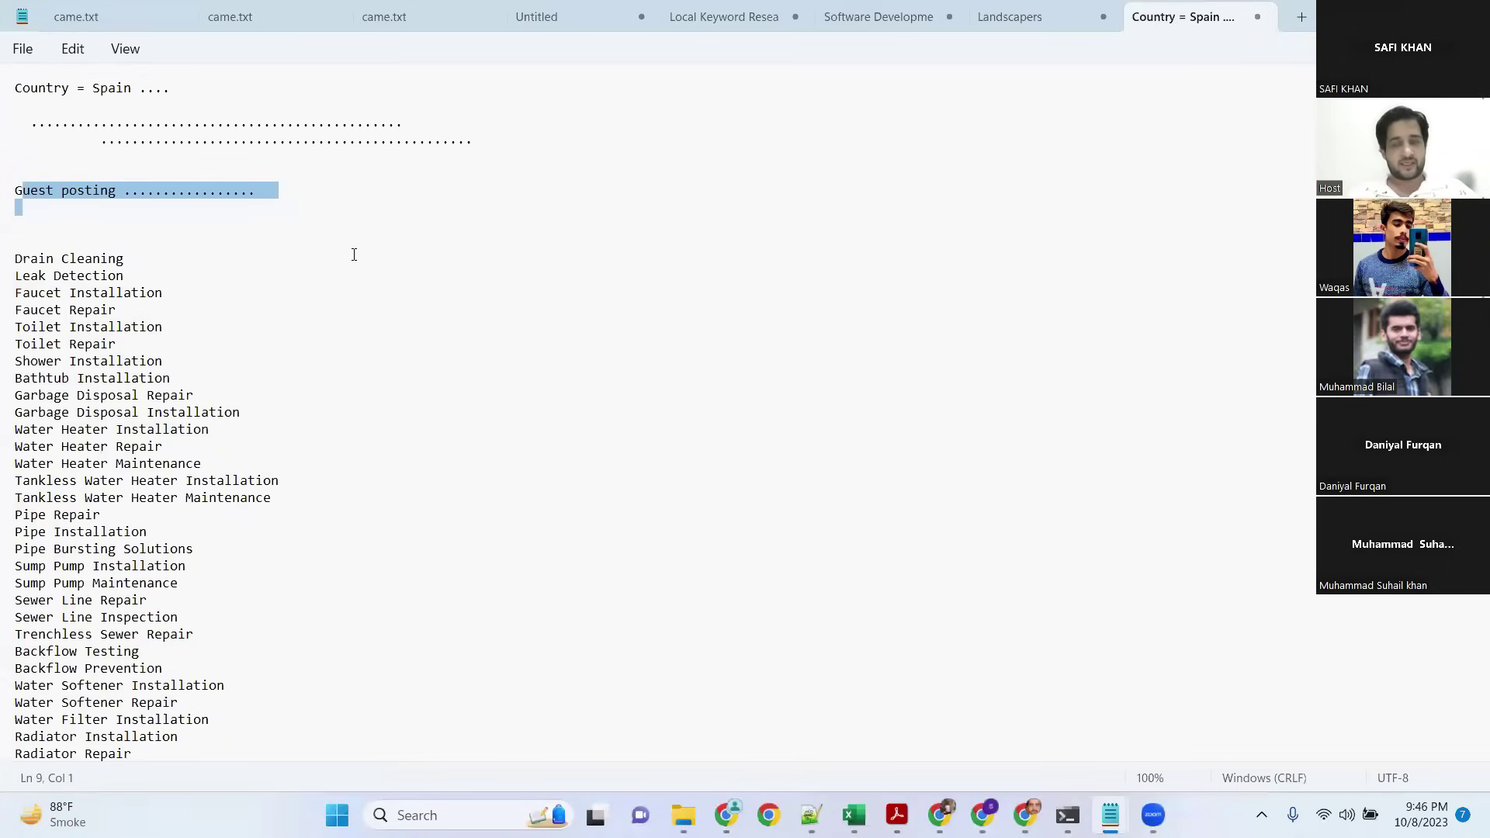
click(211, 237)
click(166, 253)
drag(128, 255, 14, 260)
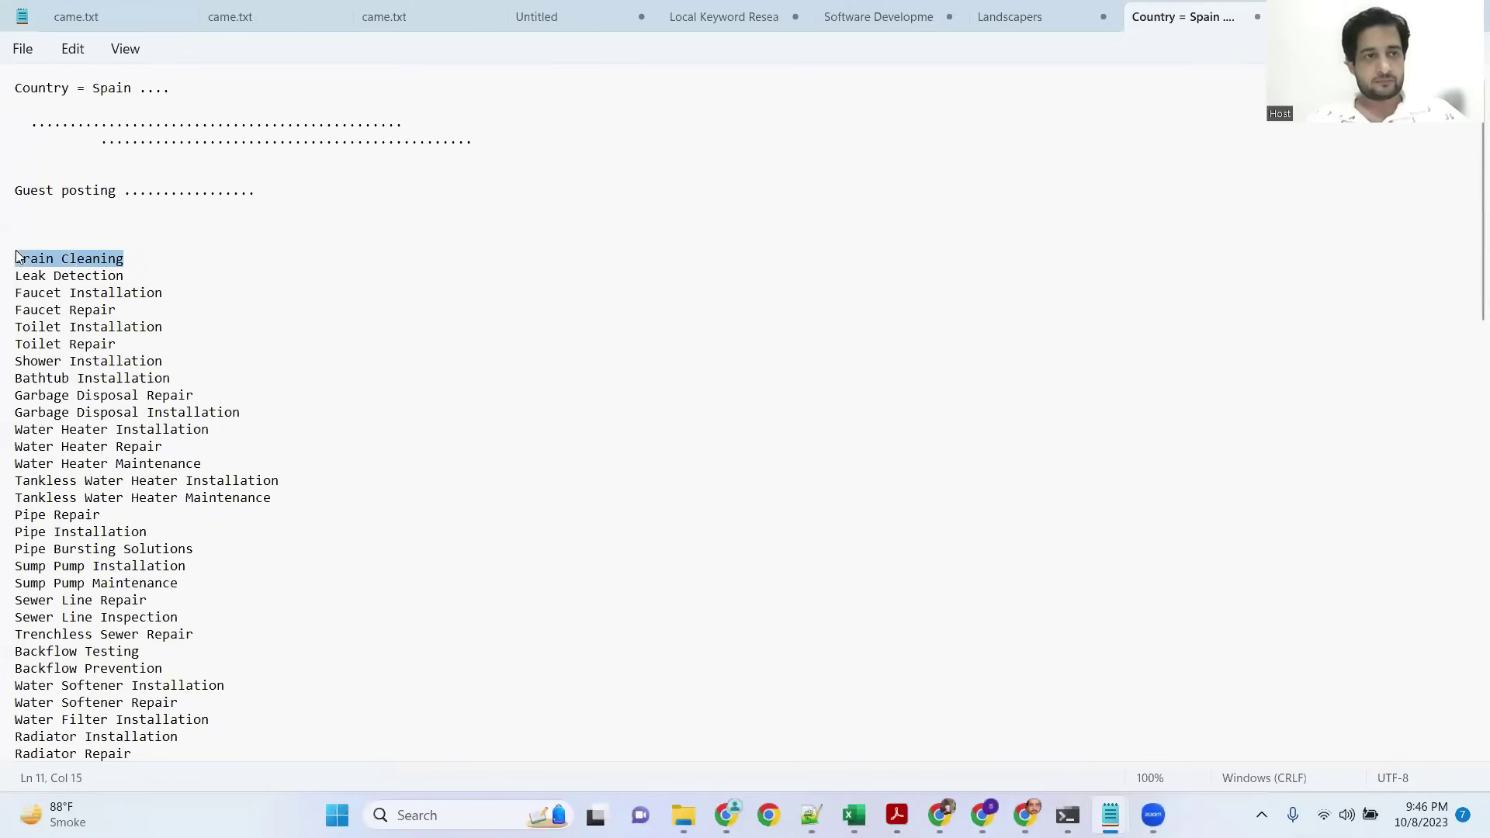
click(96, 220)
key(Delete)
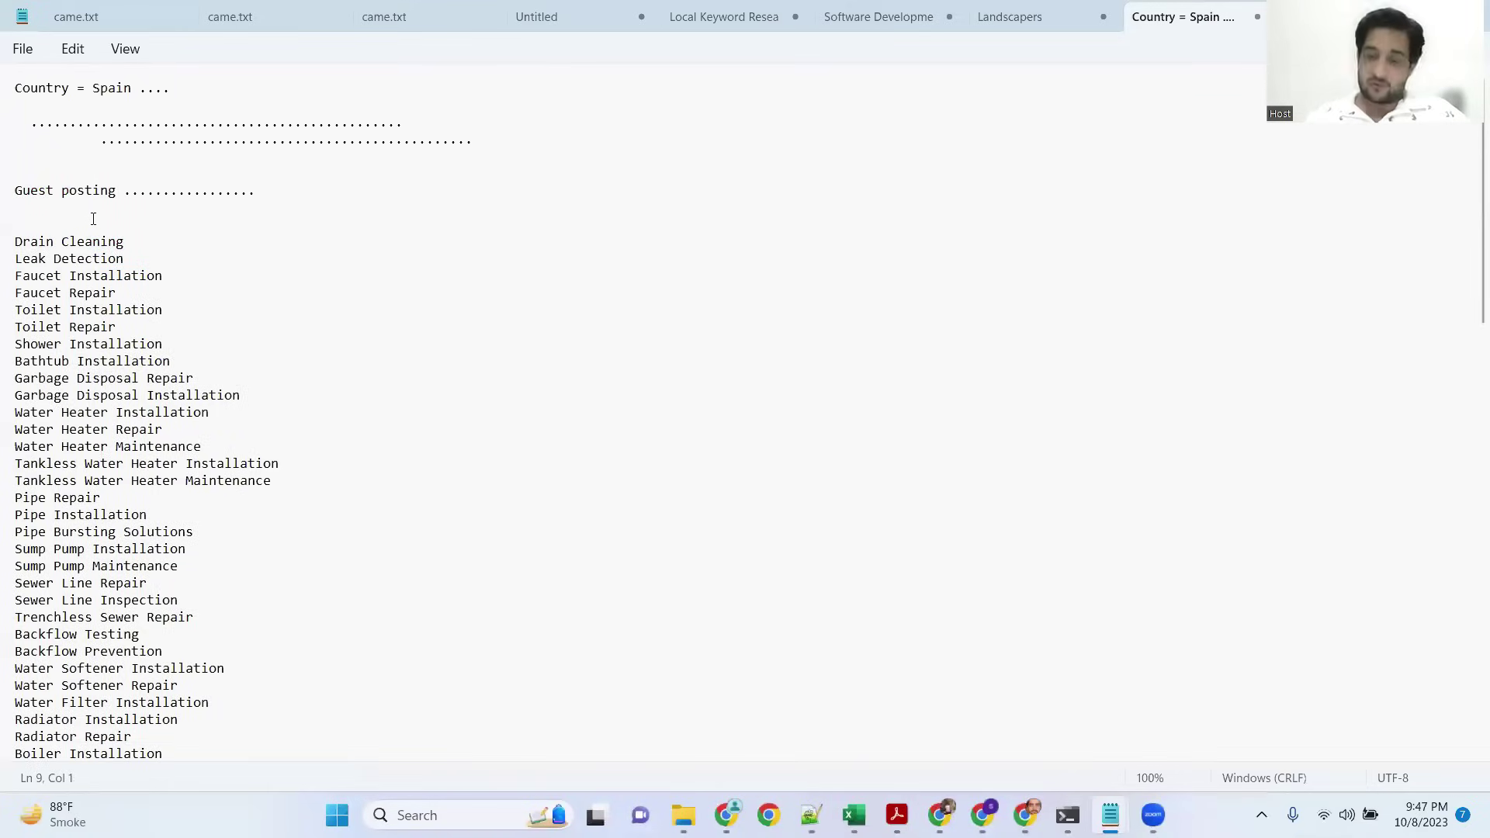
key(Delete)
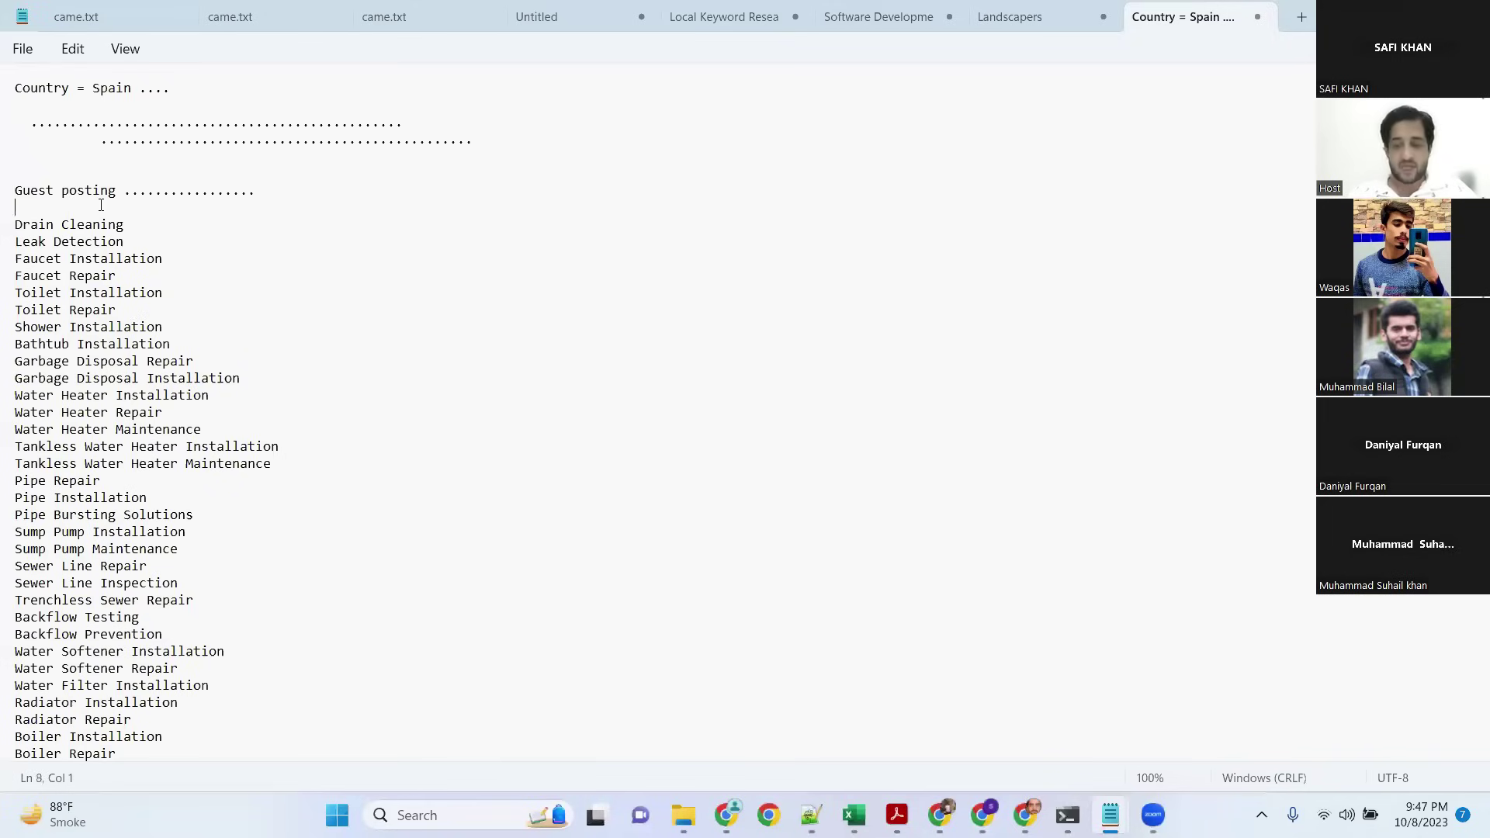
Step: Add a blank line above the service list, review it, then remove it again
key(Return)
key(Return)
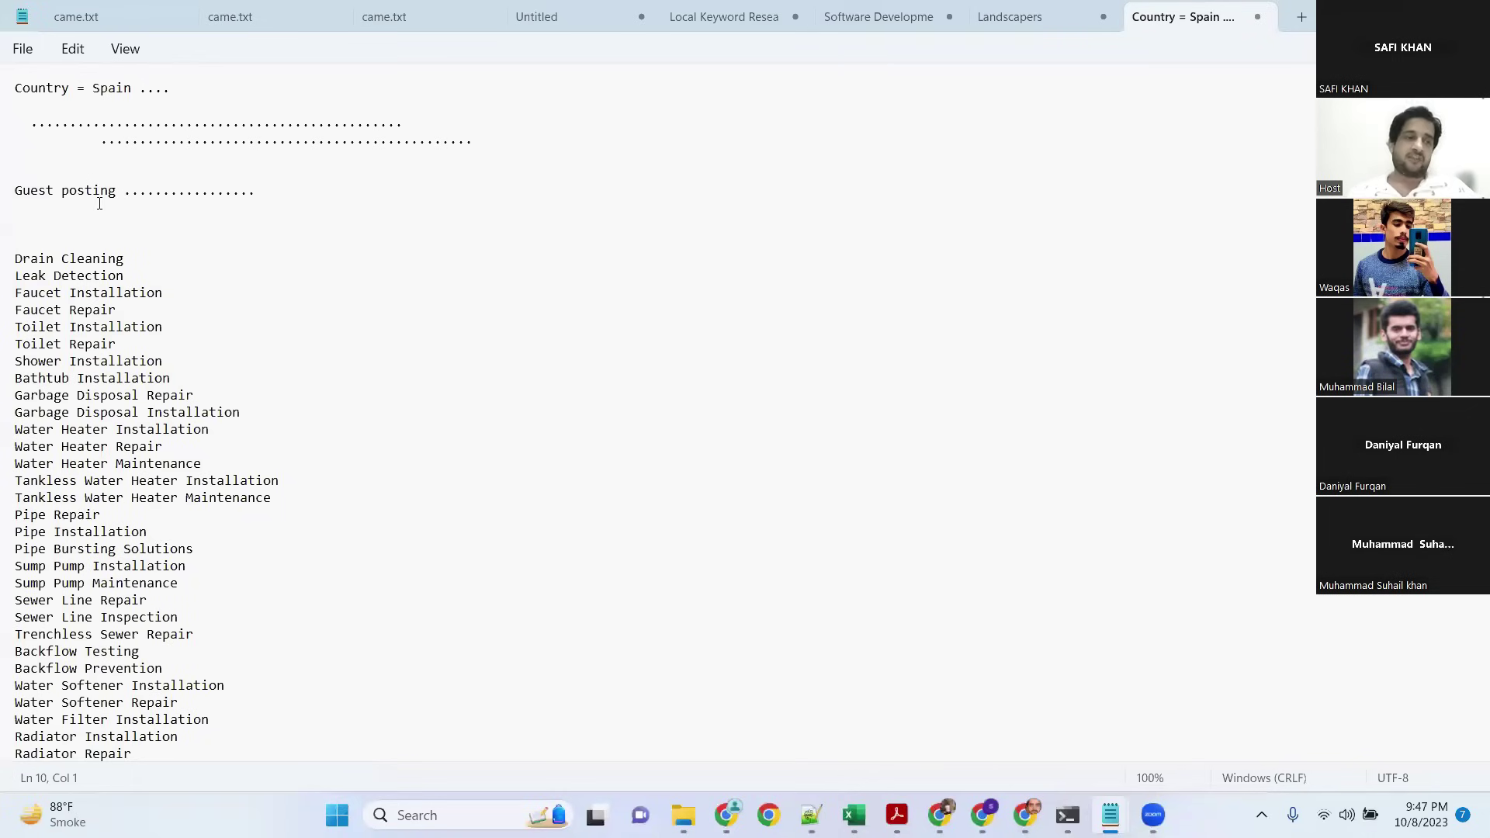
drag(100, 203, 203, 242)
scroll(227, 436, down, 6)
scroll(226, 436, up, 5)
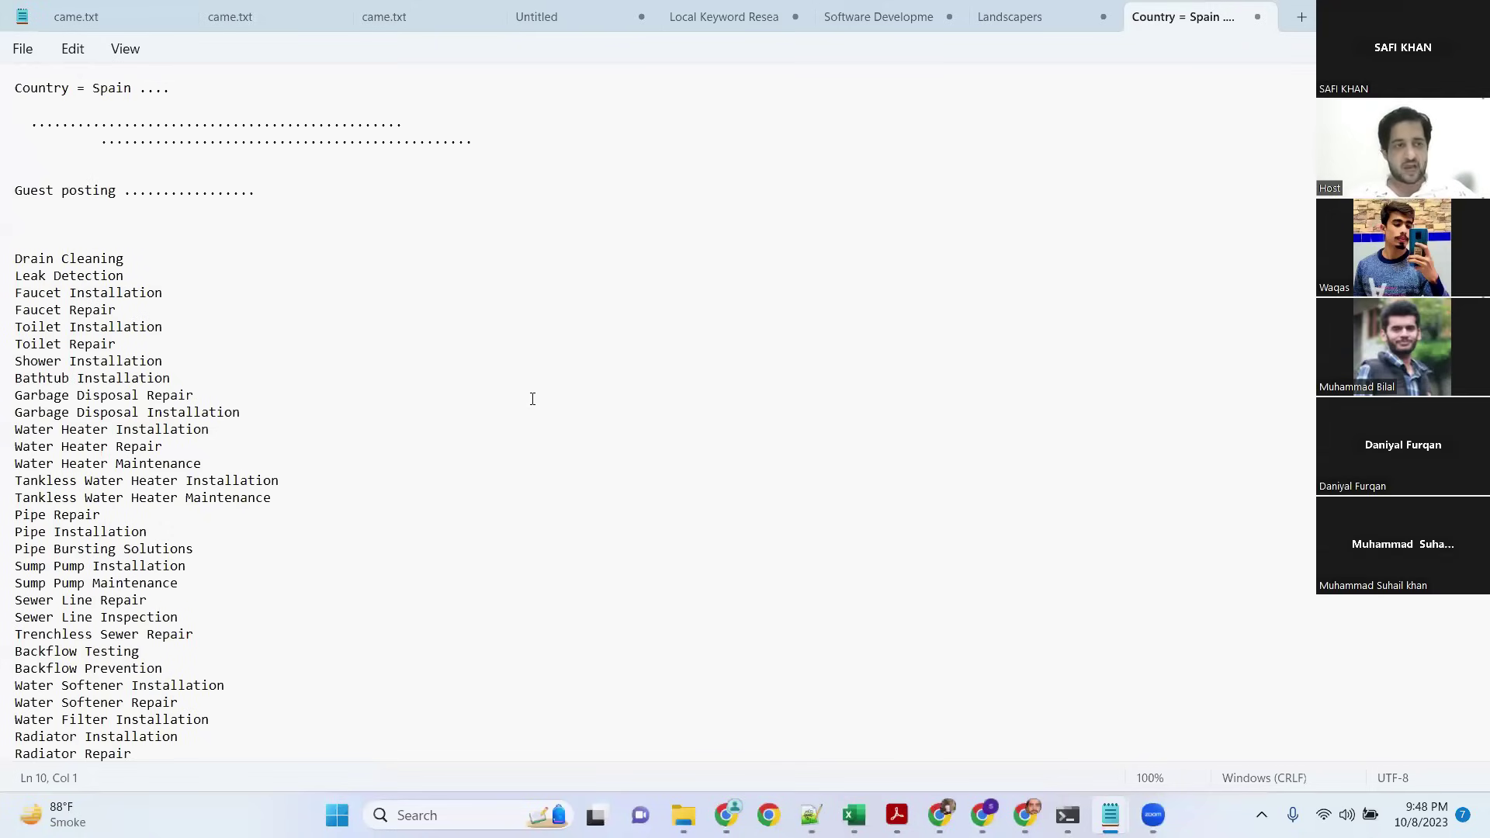
click(57, 223)
key(BackSpace)
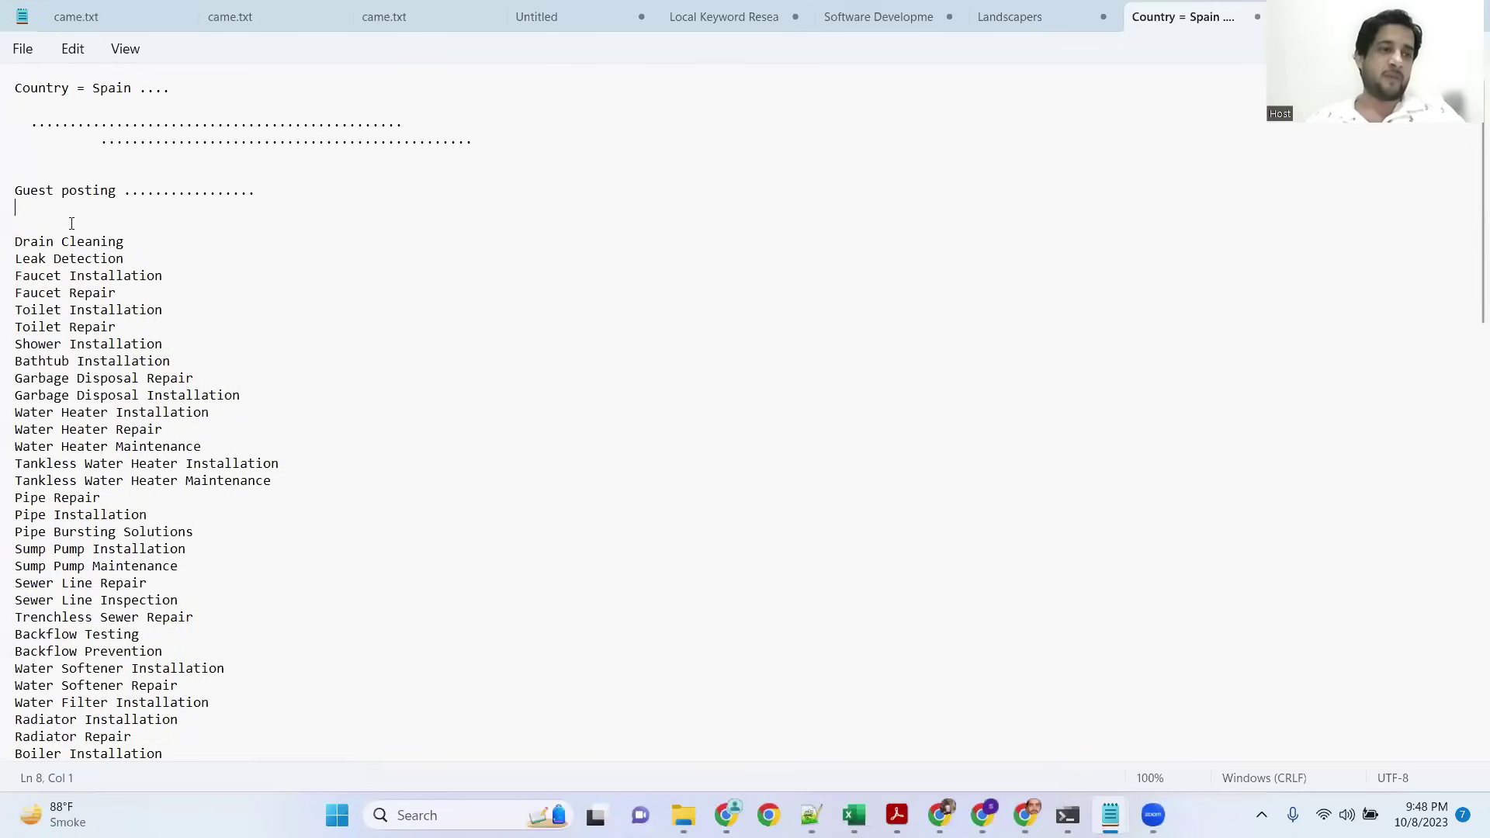
Step: Insert a blank line above Drain Cleaning and select the whole Drain Cleaning line
drag(123, 241, 23, 245)
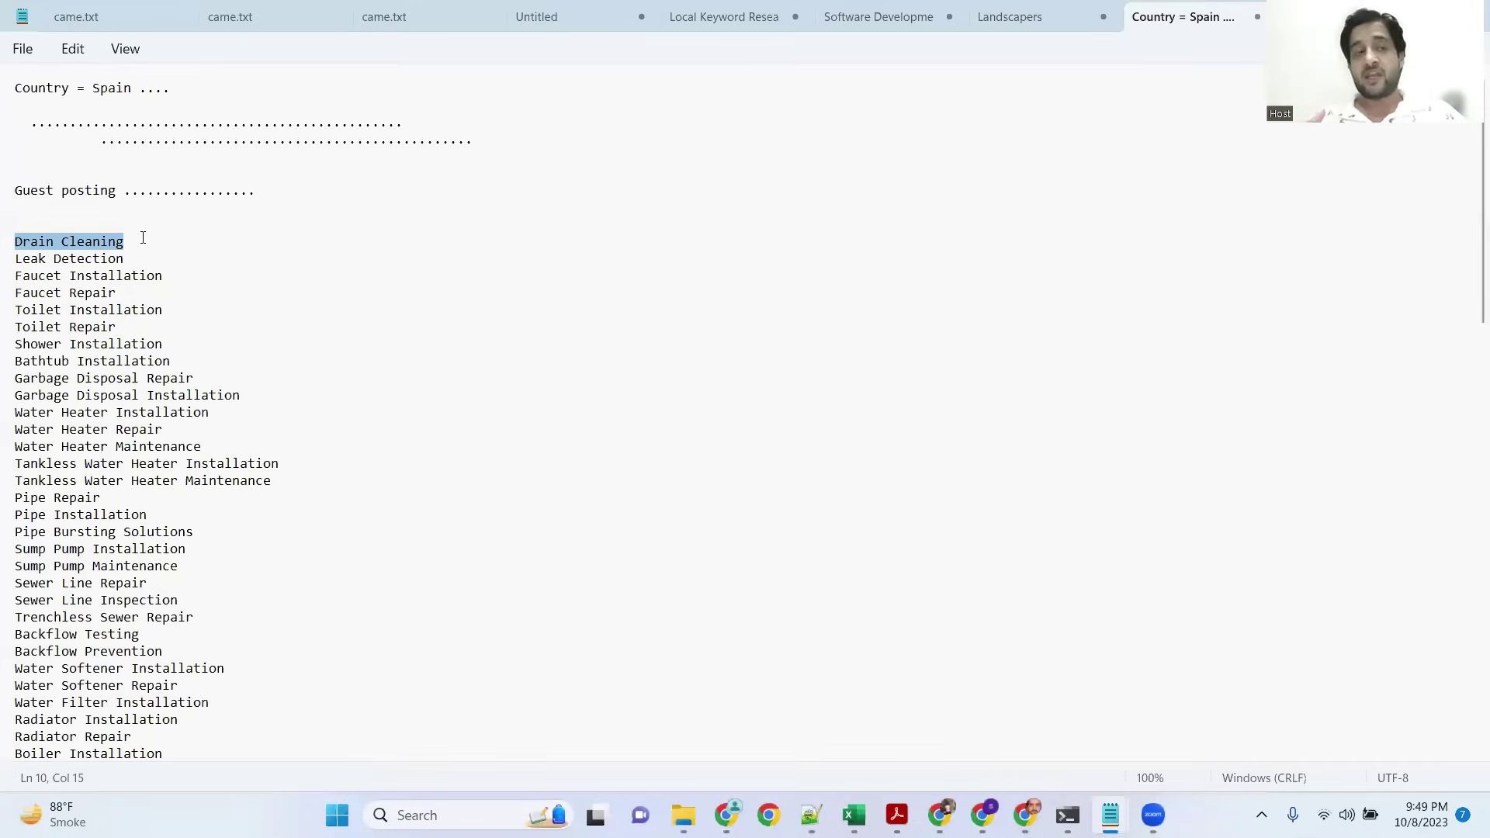
key(Up)
key(shift+Down)
key(shift+Down)
key(Up)
key(Up)
key(Up)
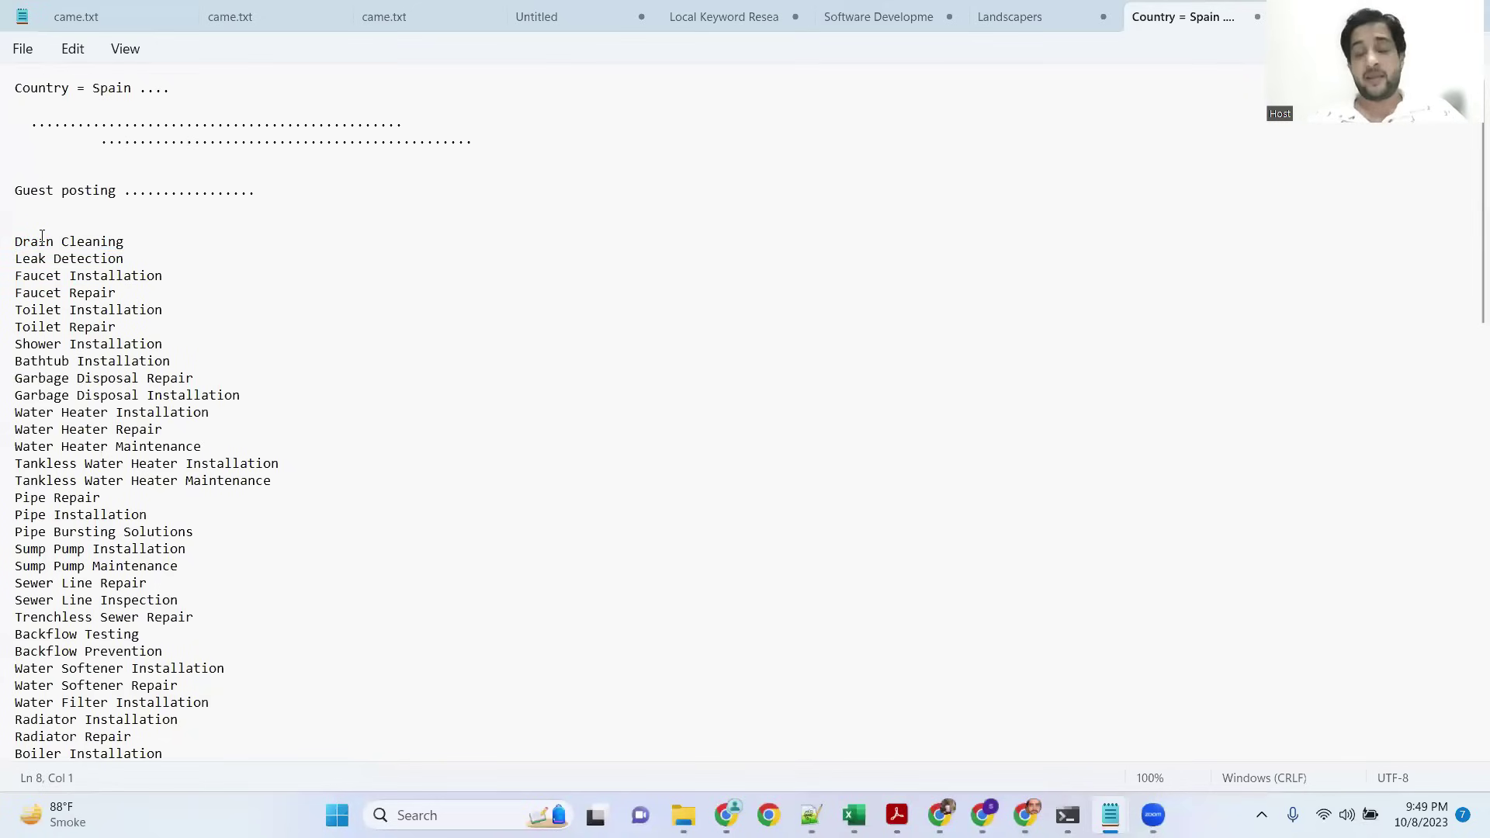
key(Return)
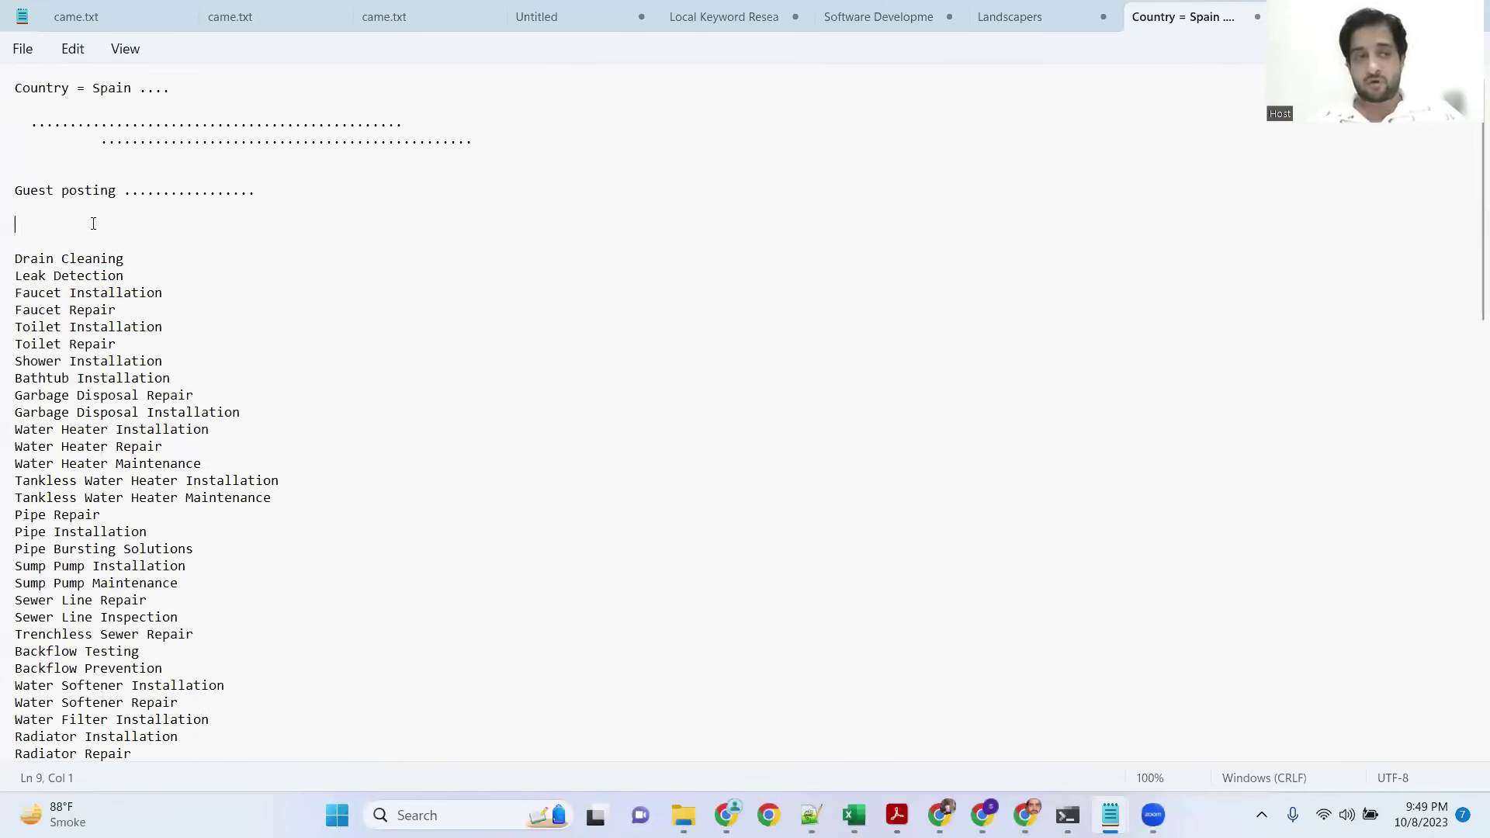
click(133, 258)
triple_click(67, 259)
key(ctrl+c)
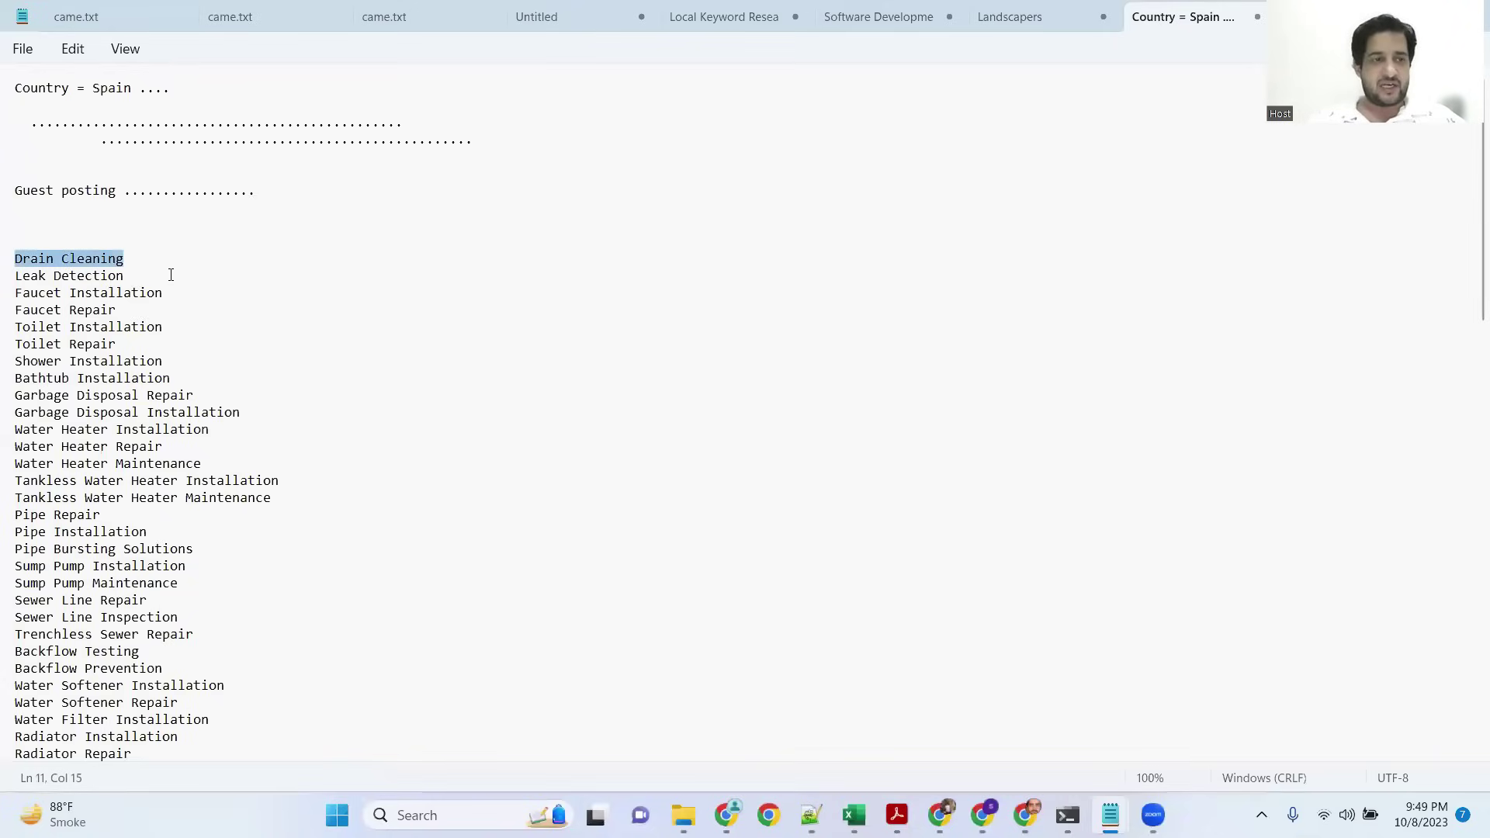
scroll(332, 331, down, 6)
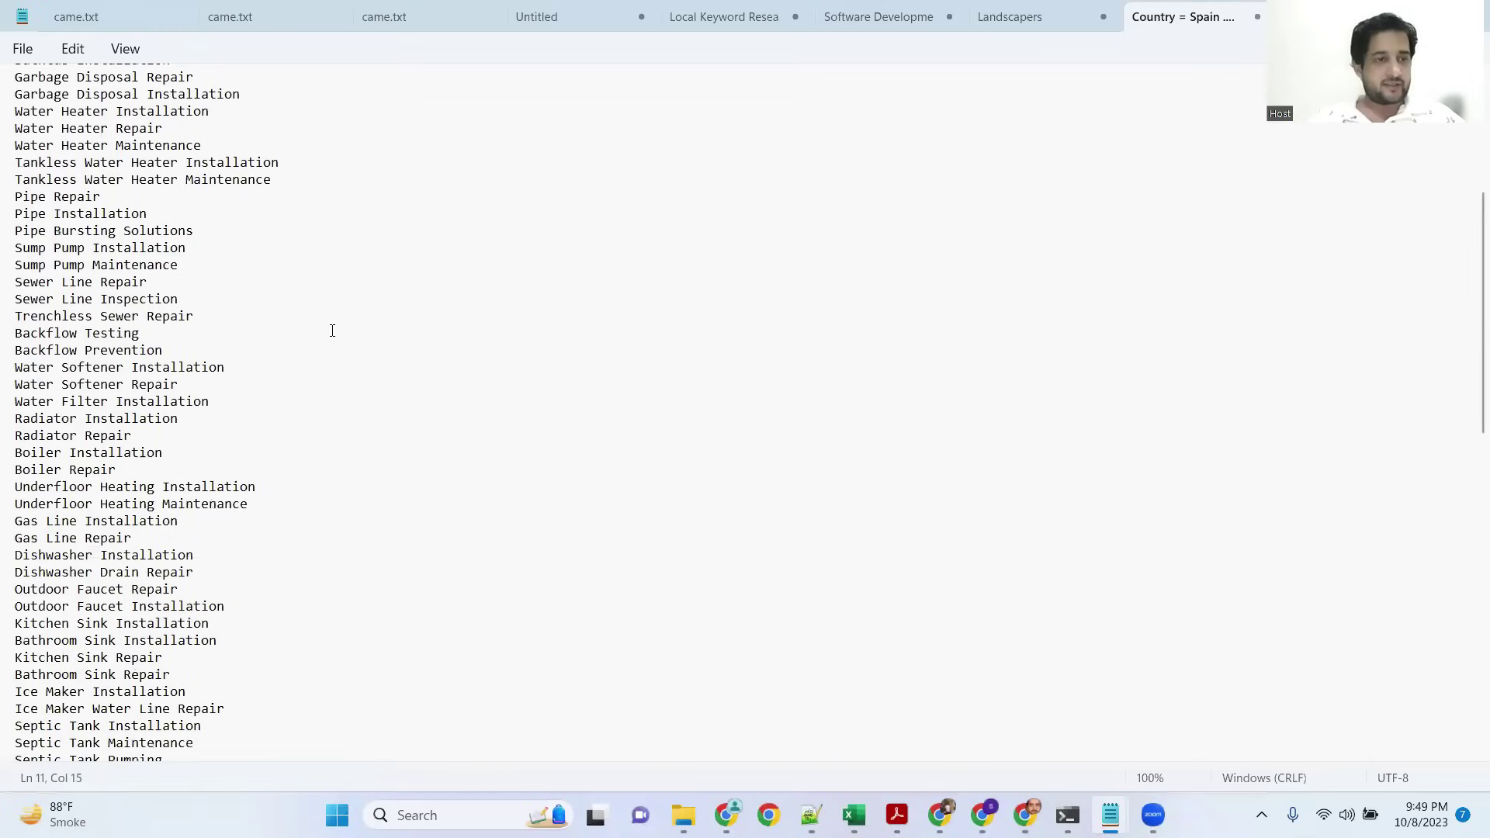
scroll(332, 330, up, 6)
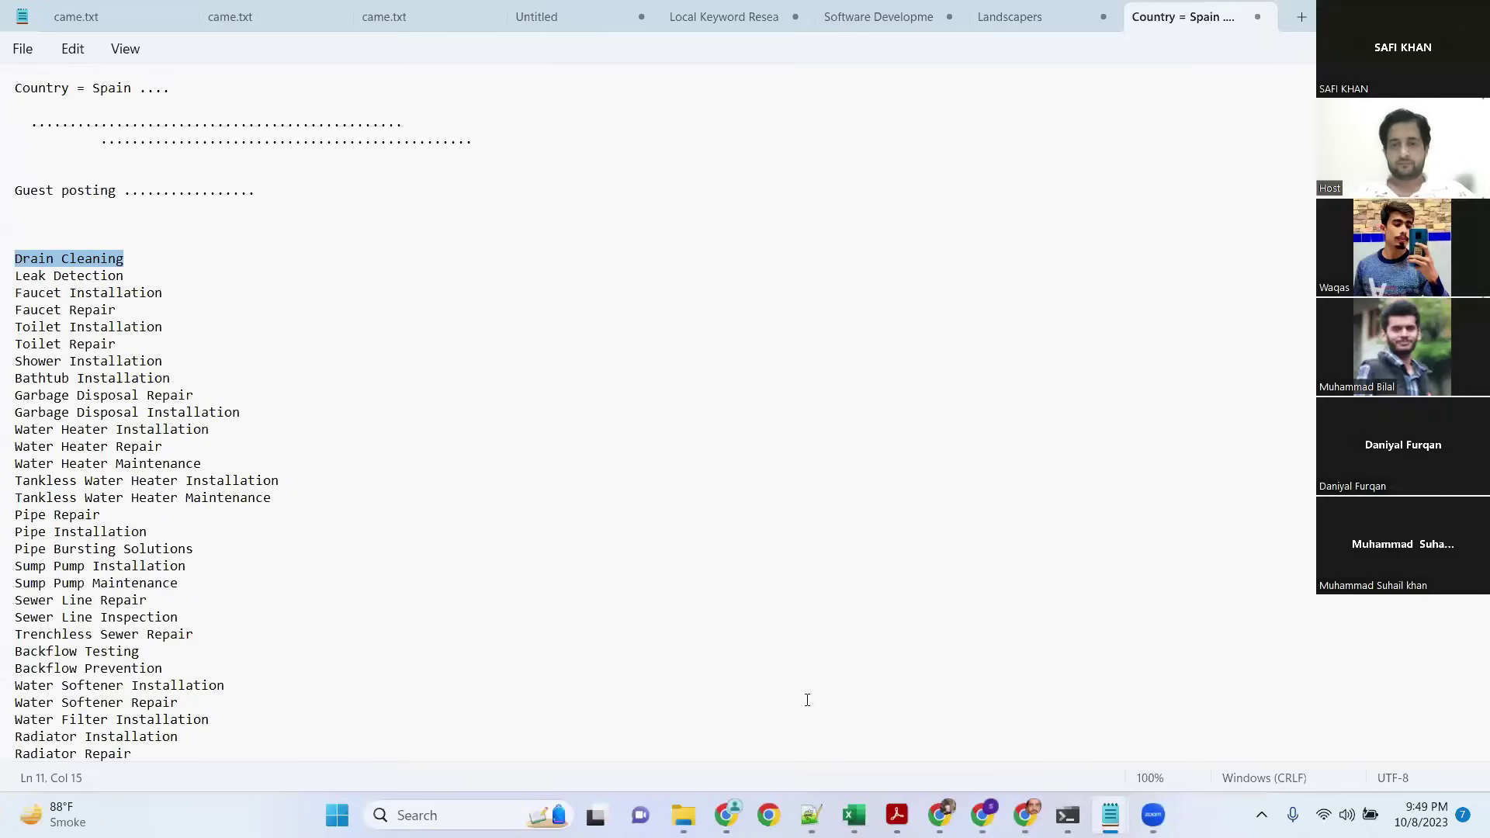
Step: Paste Drain Cleaning into Namecheap's domain search and search for DrainCleaning
key(alt+Tab)
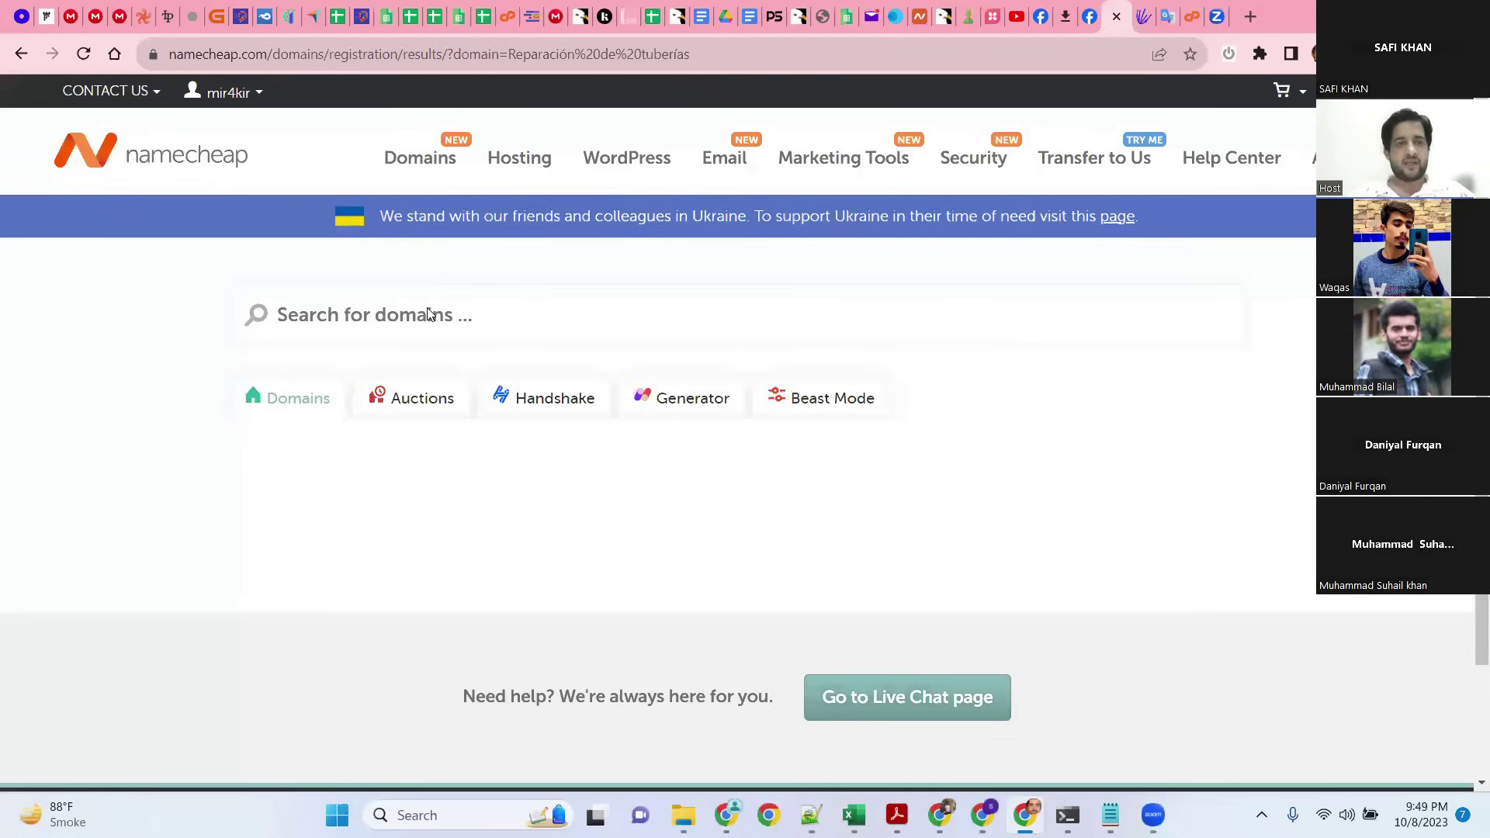
key(ctrl+v)
key(Return)
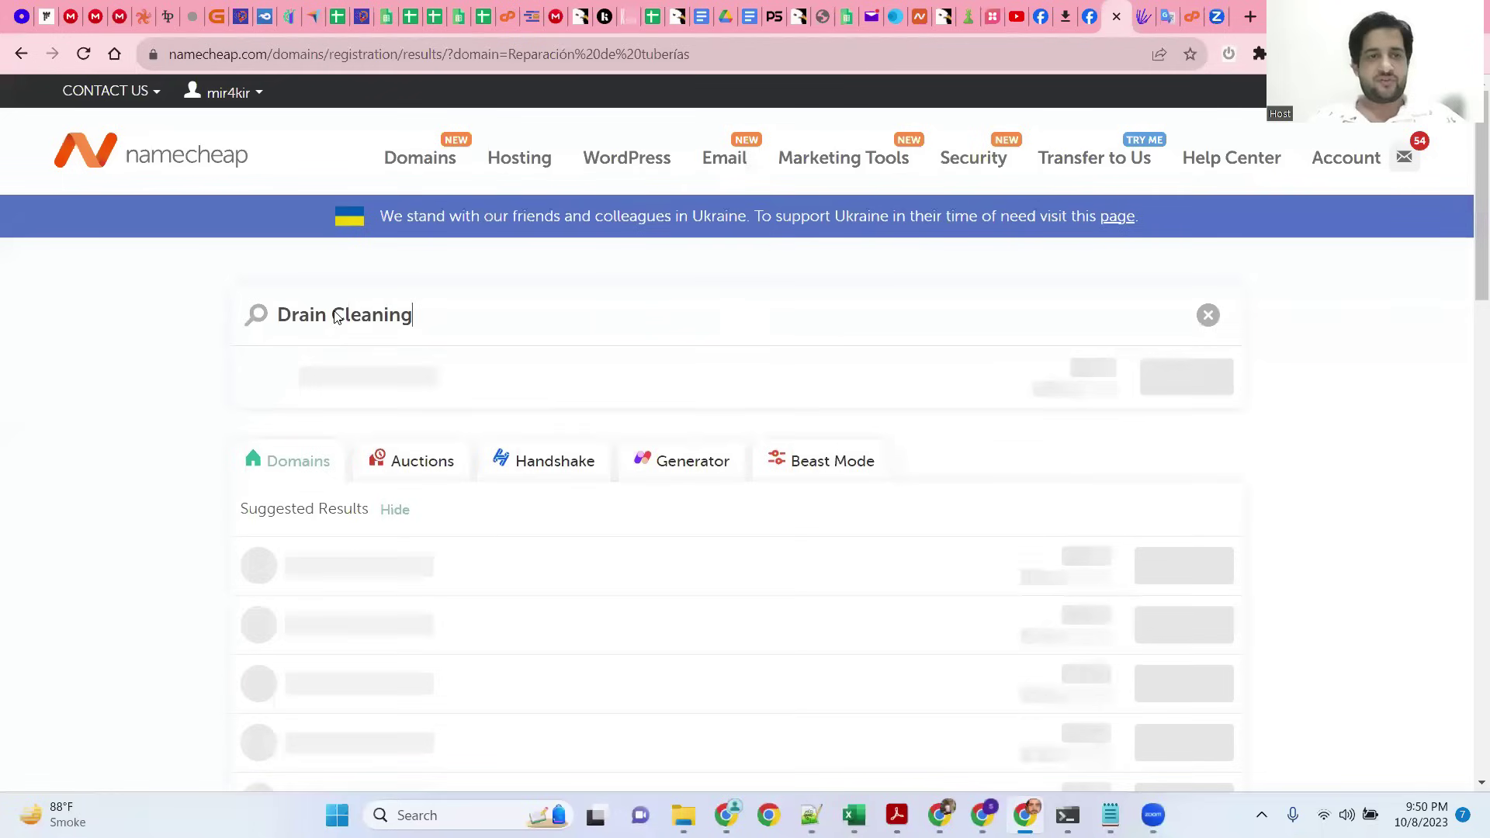
click(440, 316)
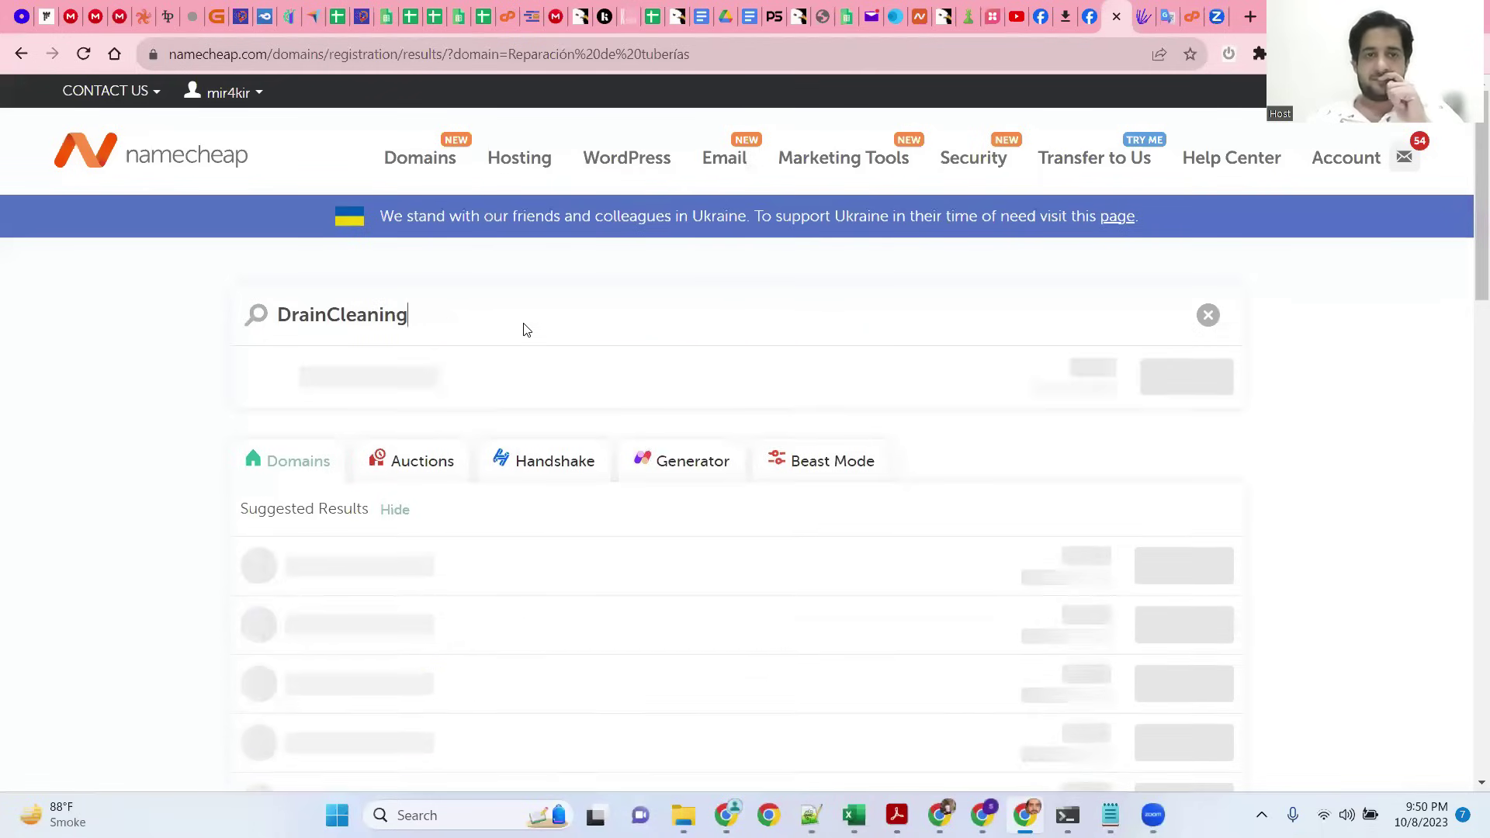
Step: Review the DrainCleaning results, including drain.cleaning as a $520.00 premium domain
scroll(570, 325, down, 3)
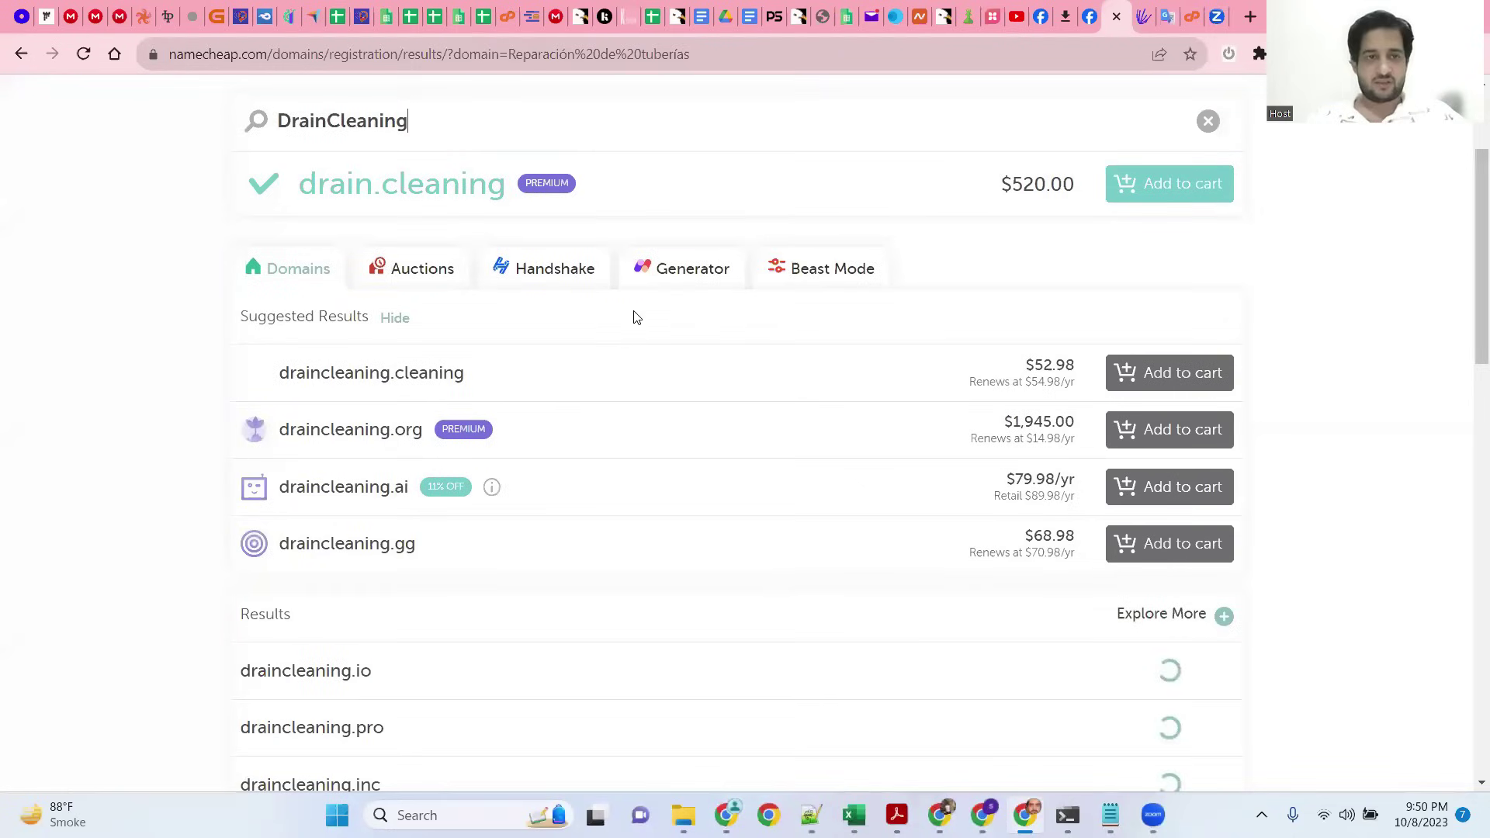
scroll(633, 317, down, 2)
scroll(633, 317, down, 3)
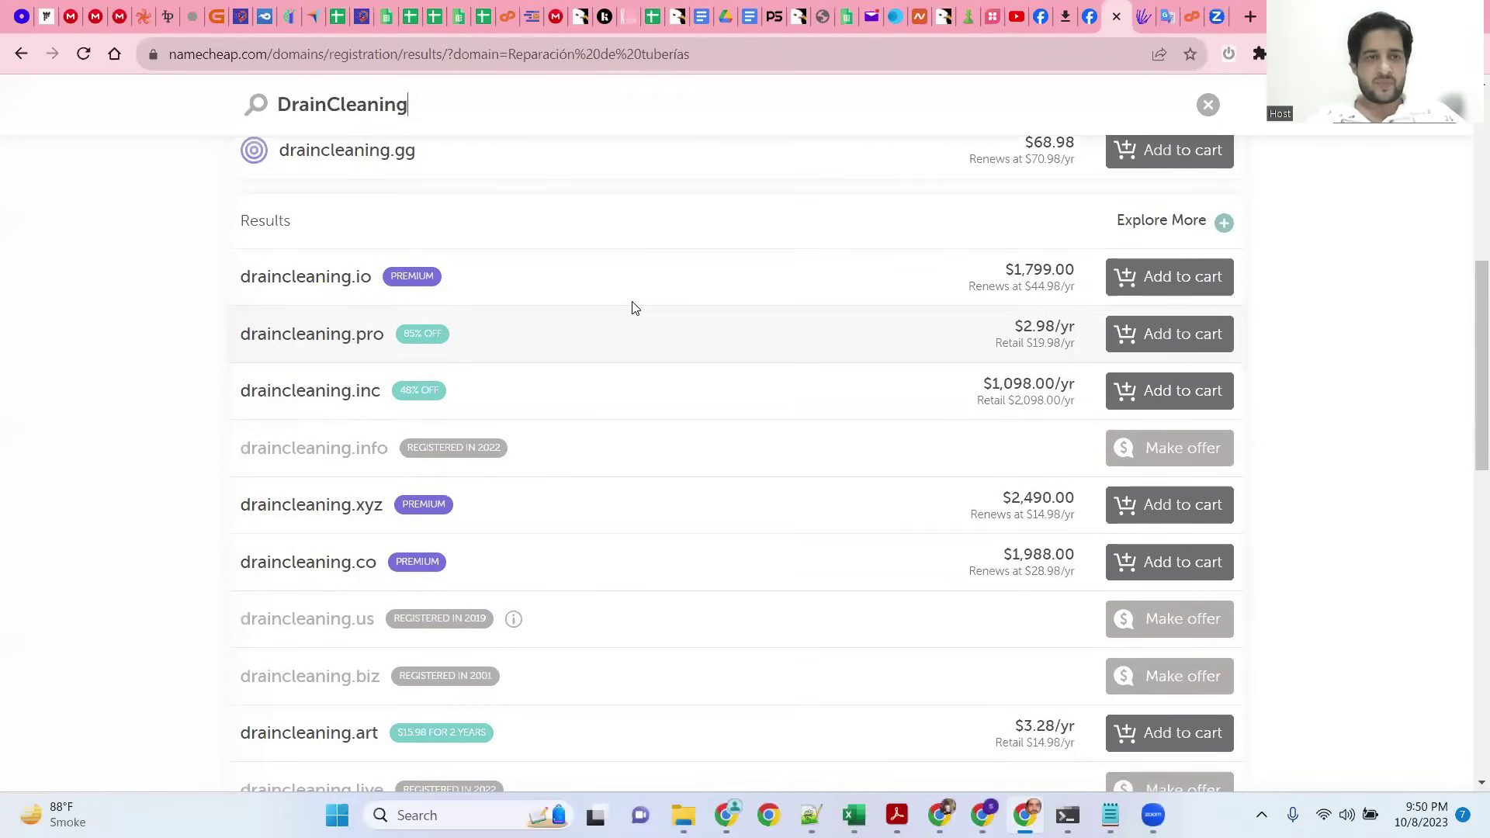
scroll(633, 317, down, 3)
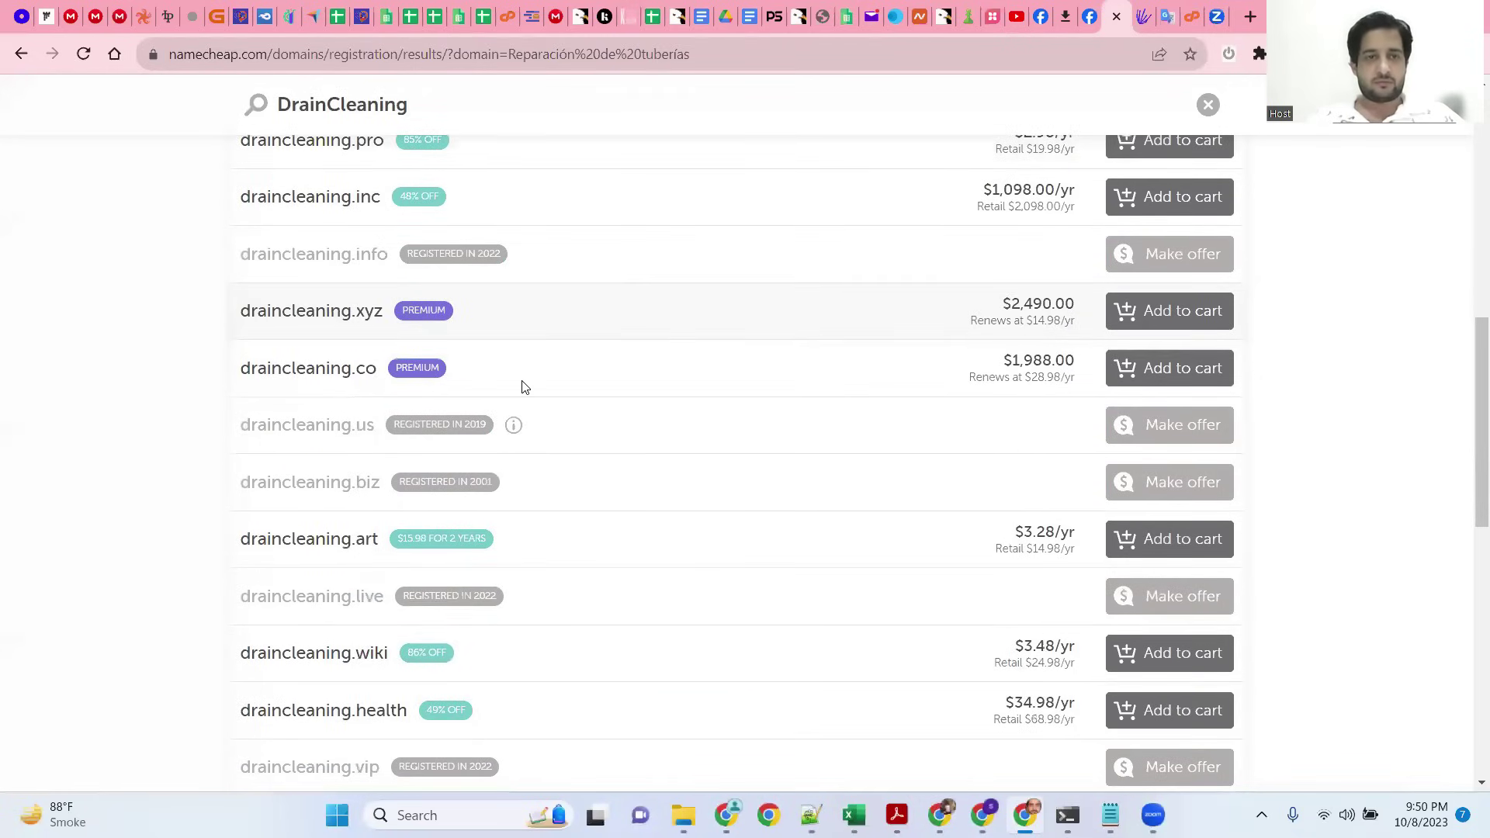
scroll(584, 397, down, 3)
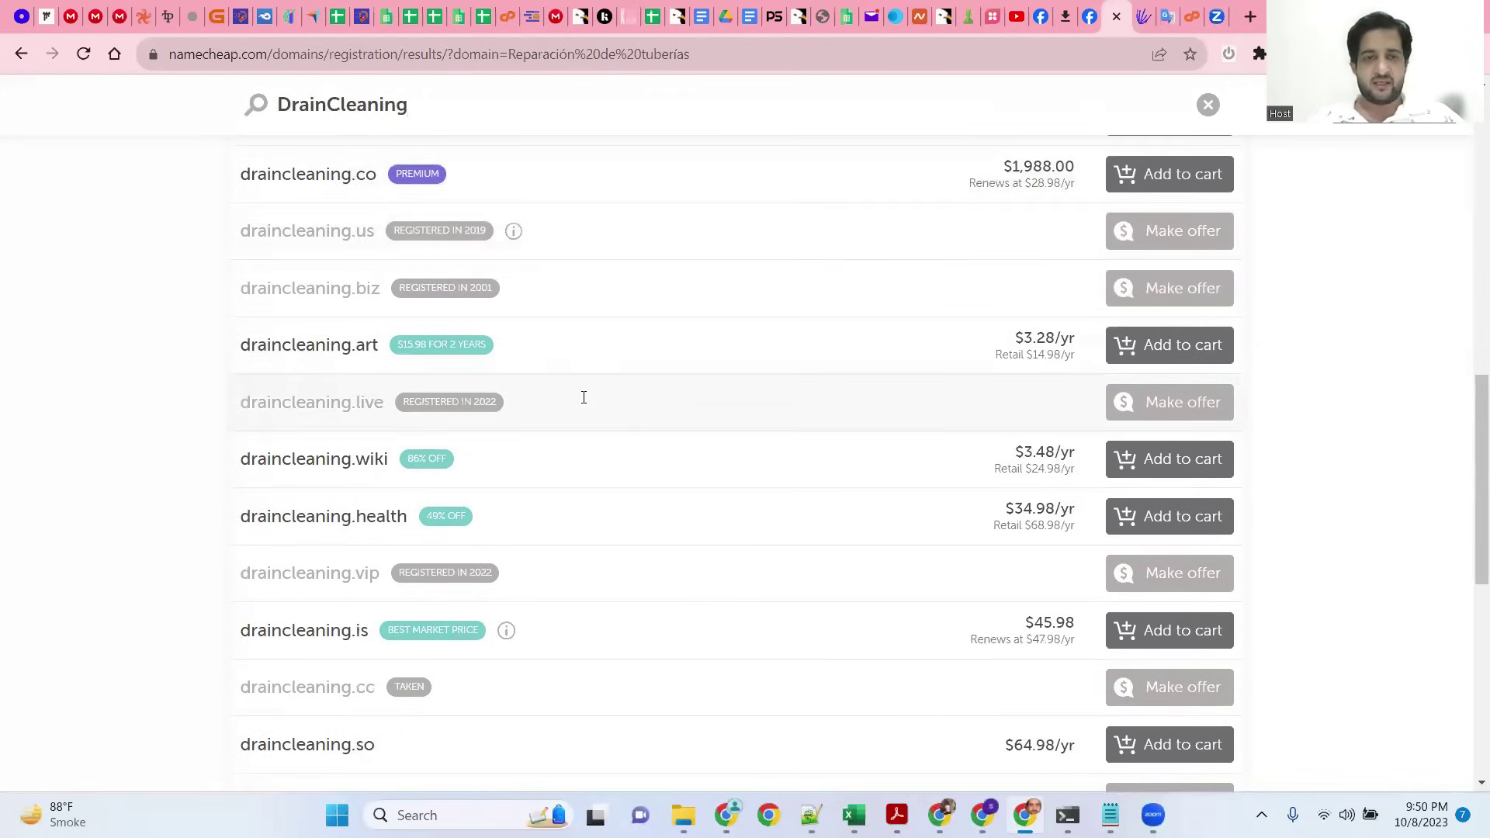
scroll(584, 397, down, 3)
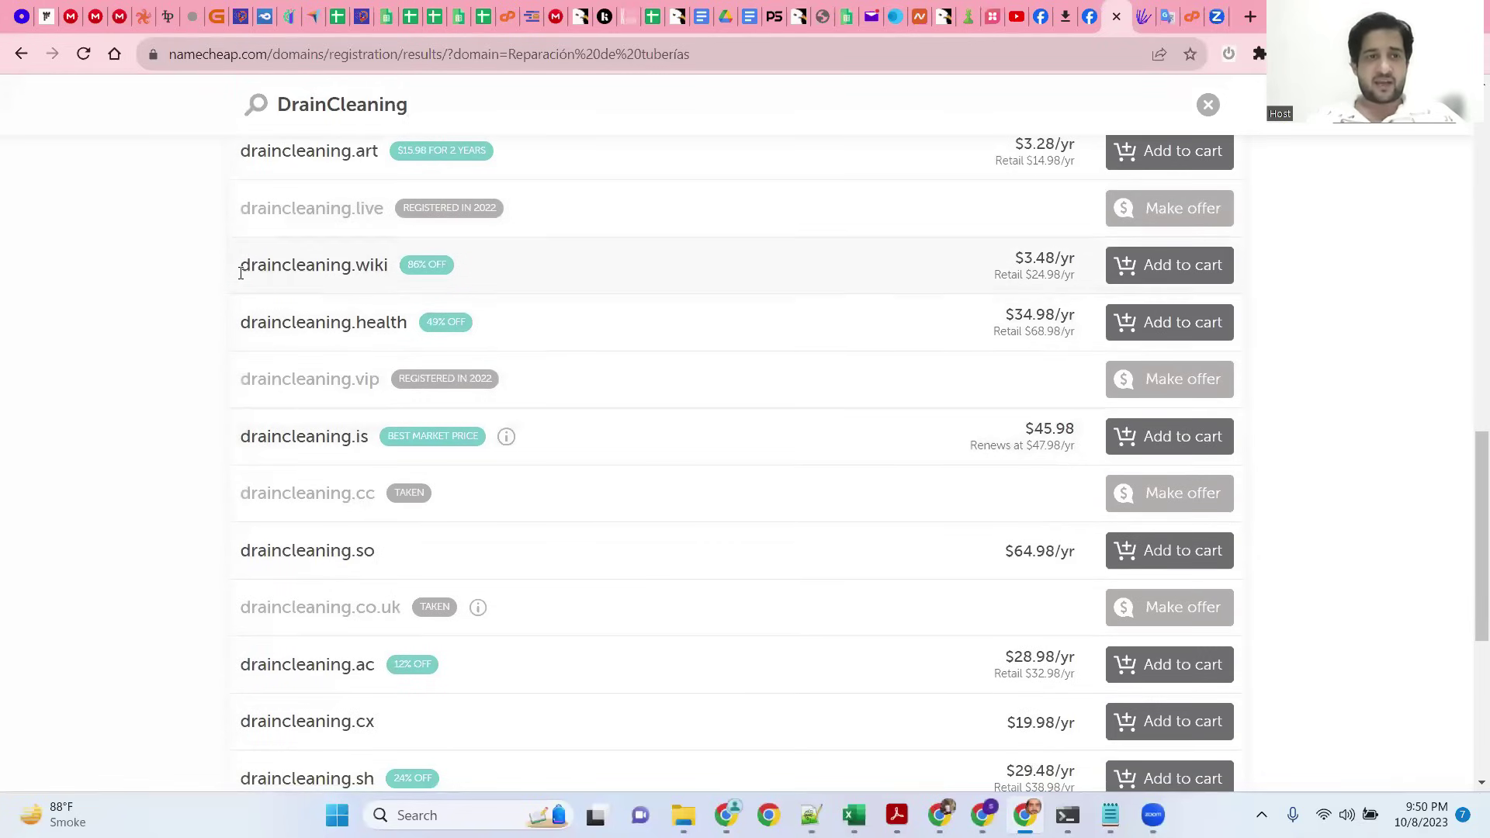
scroll(696, 312, up, 12)
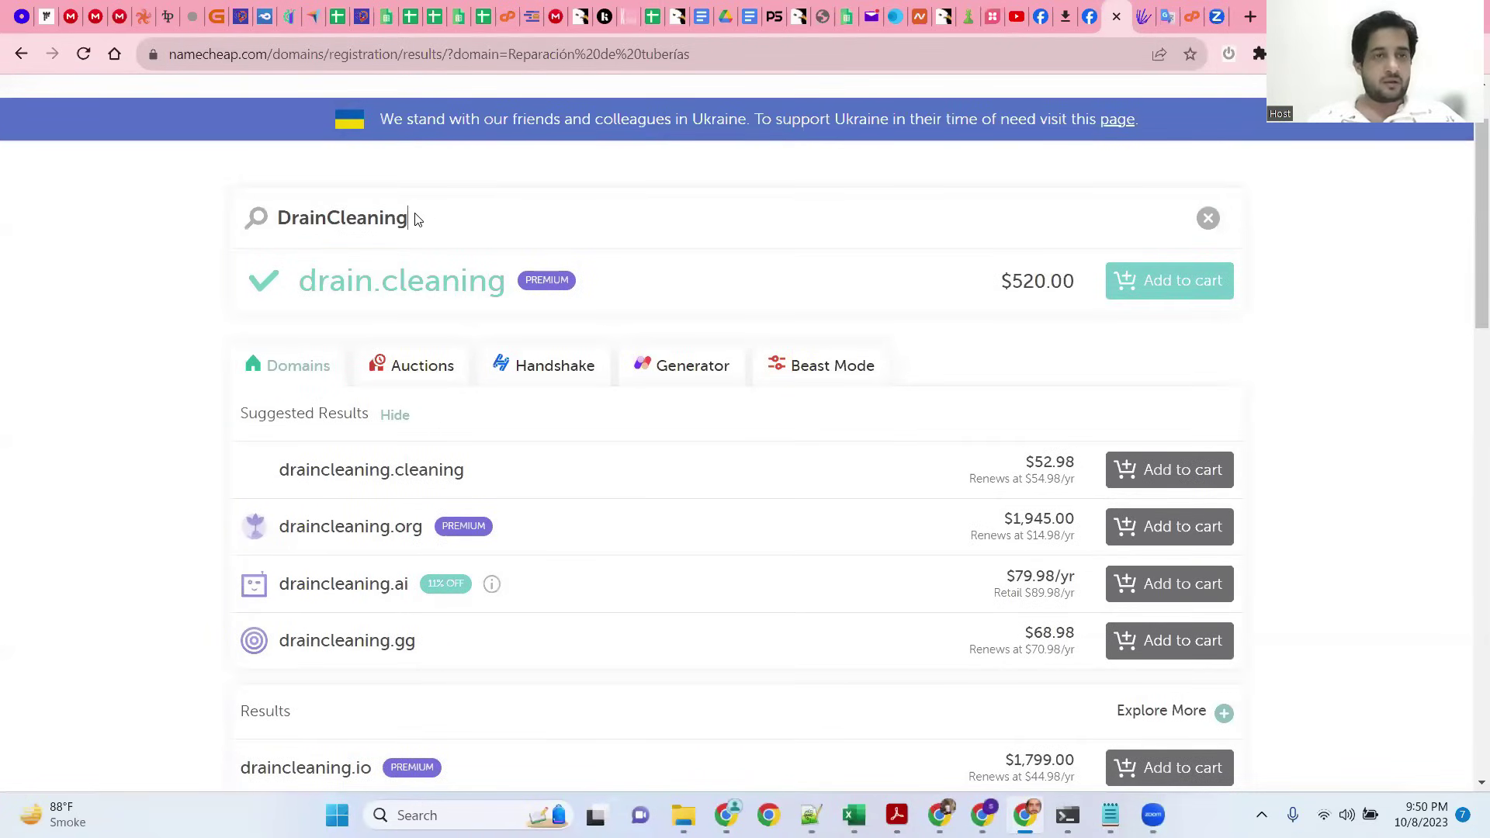
key(Home)
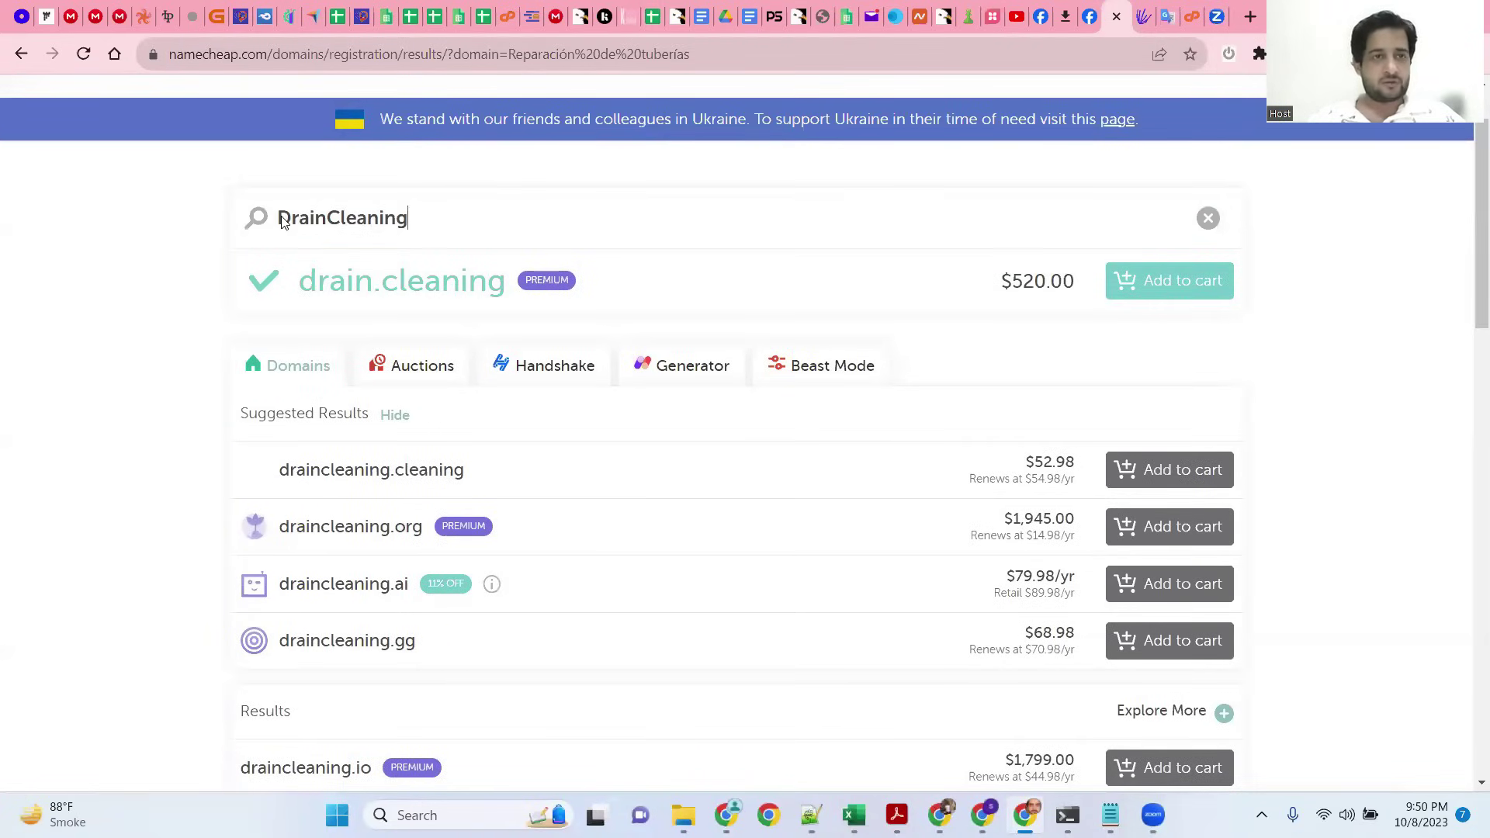
key(End)
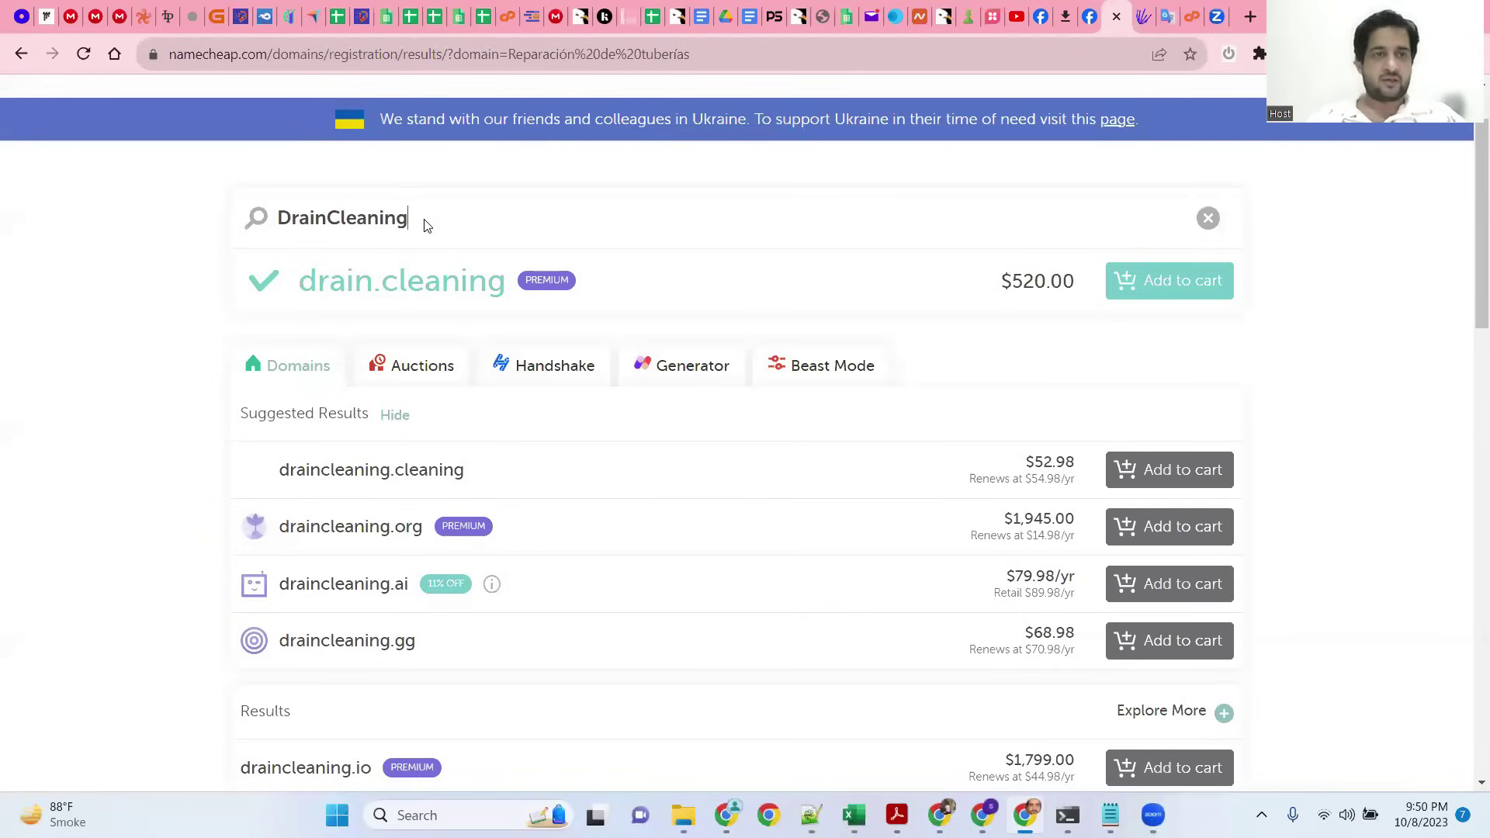
click(278, 218)
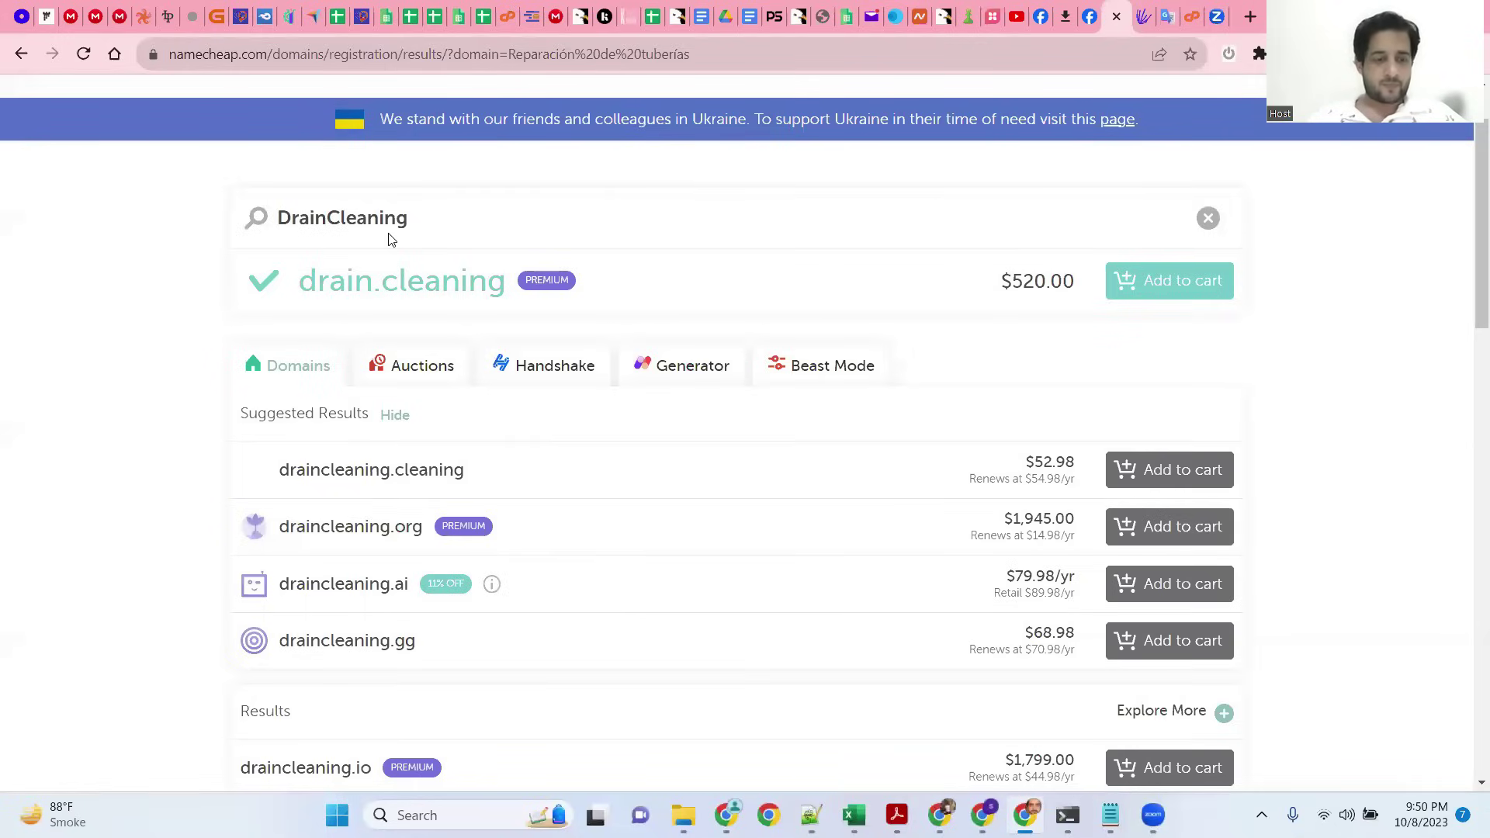
Step: Search fixDrainCleaning and highlight fixdraincleaning.info, priced at $3.98/yr
text(fix)
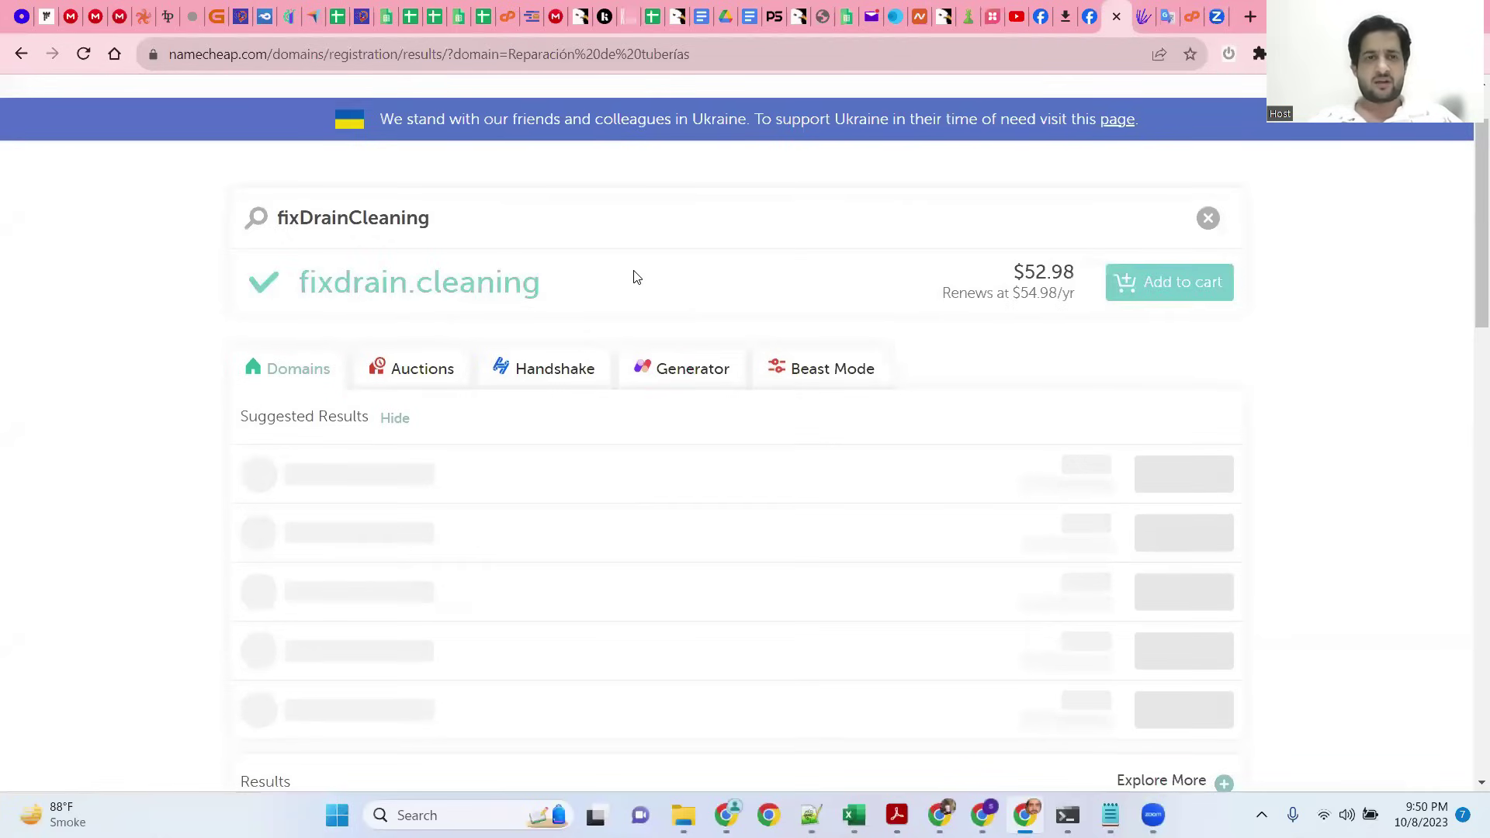
scroll(636, 277, down, 5)
scroll(637, 277, down, 5)
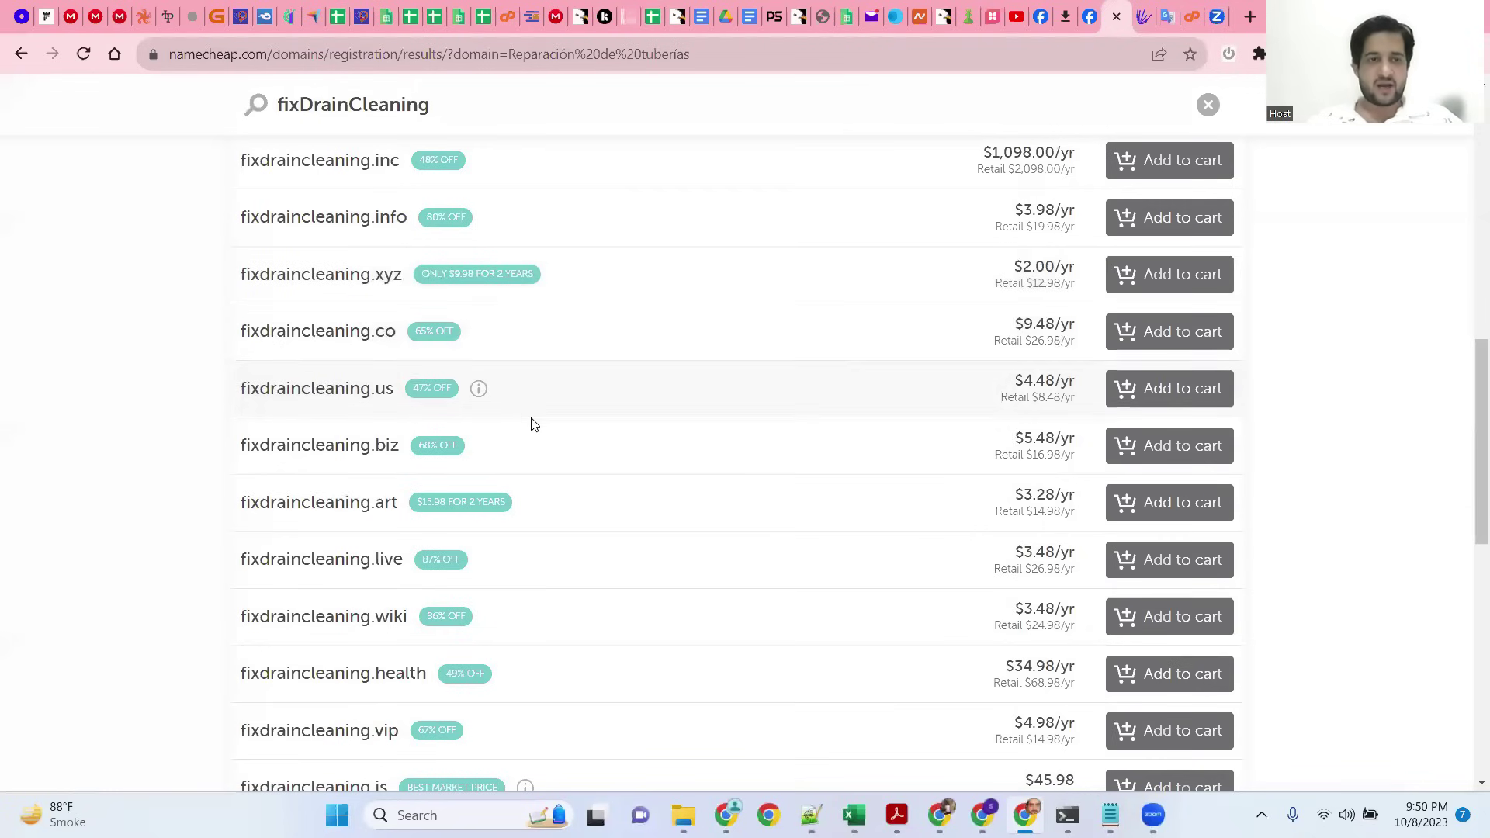
scroll(533, 419, up, 2)
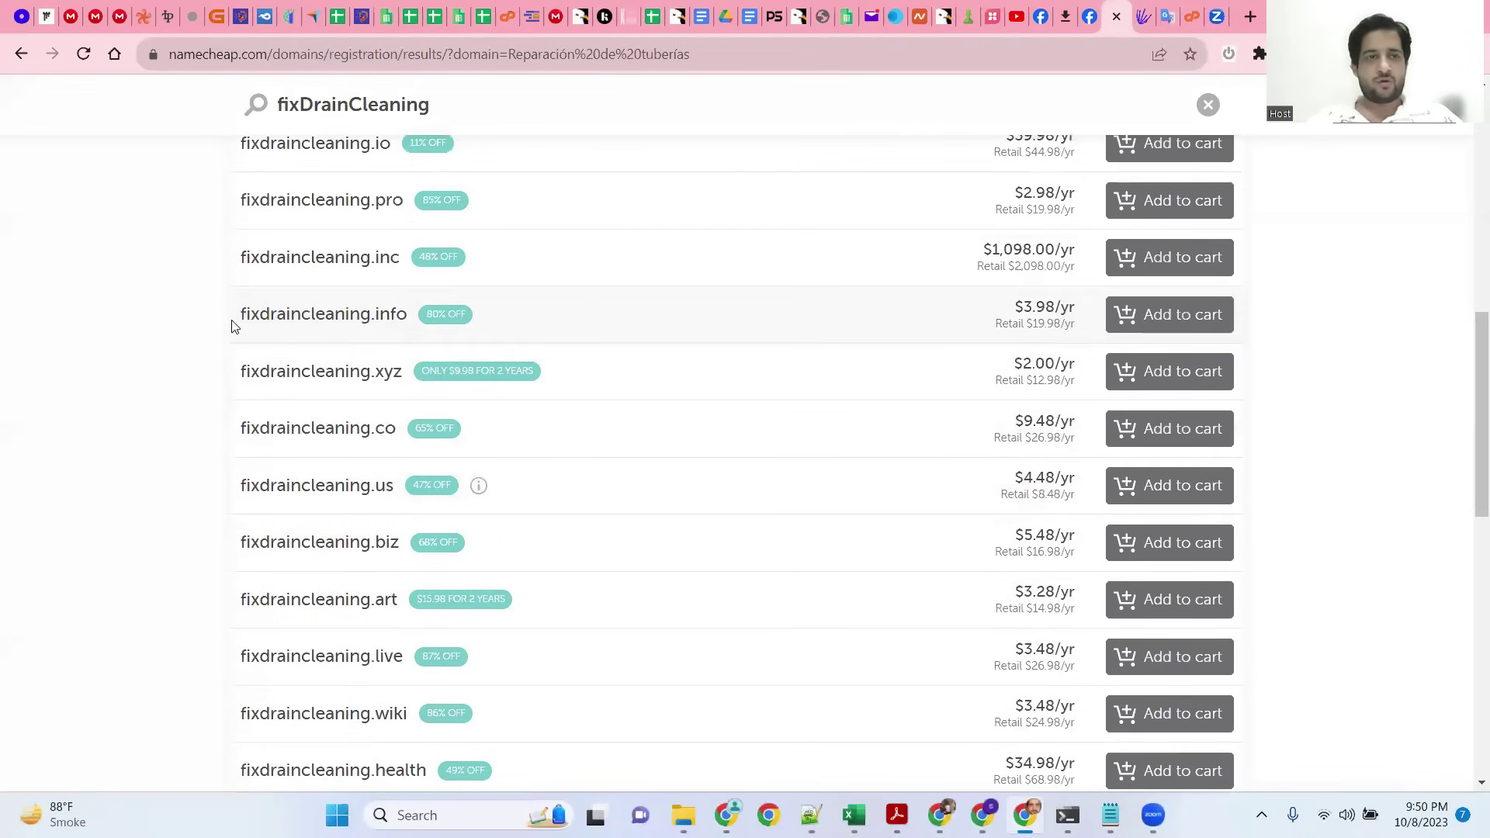
drag(233, 321, 399, 311)
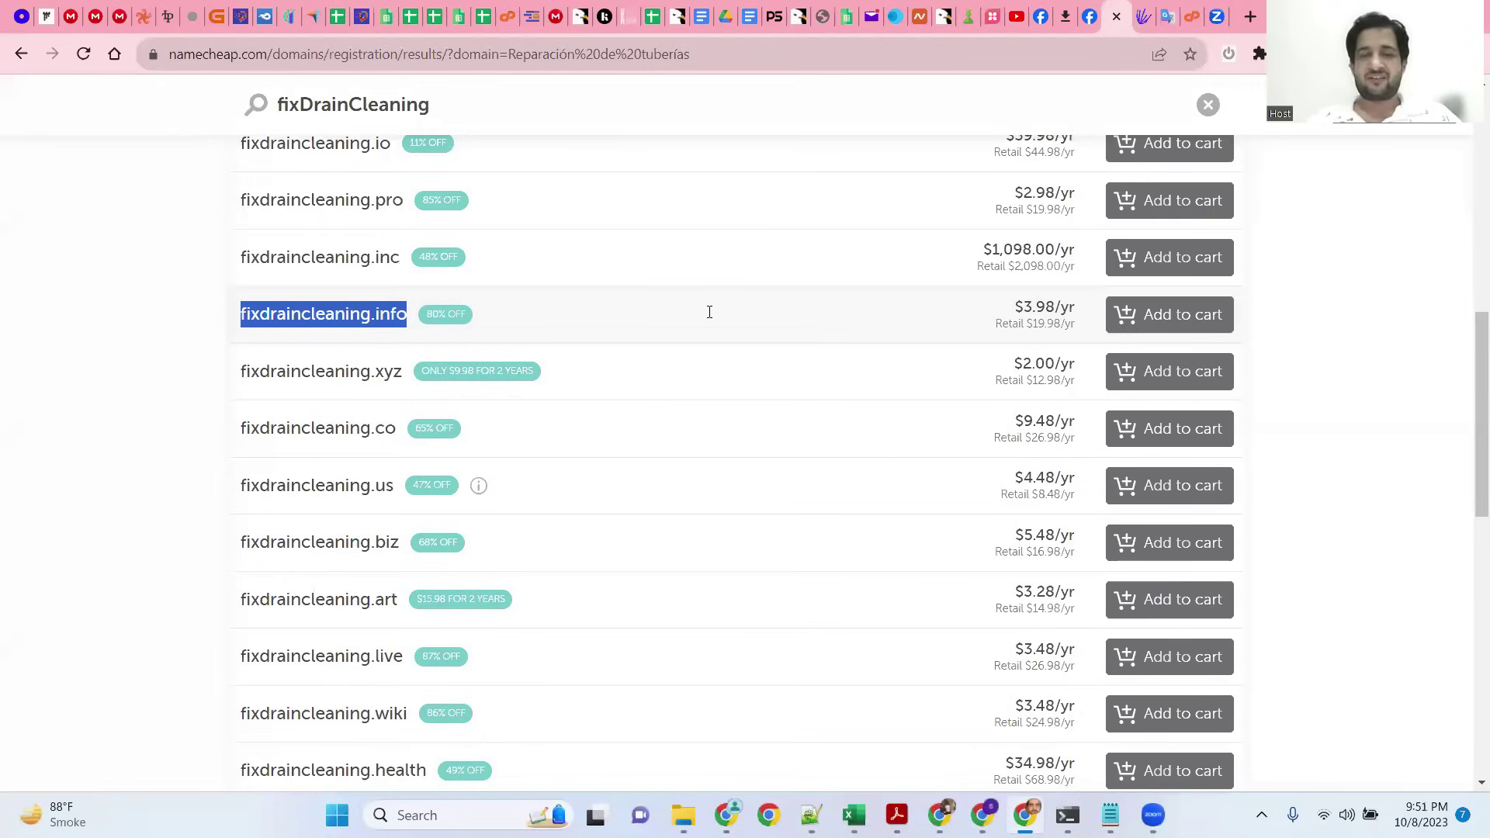
Step: Add fixdraincleaning.info to the cart and proceed to checkout with the $4.16 total
click(1141, 310)
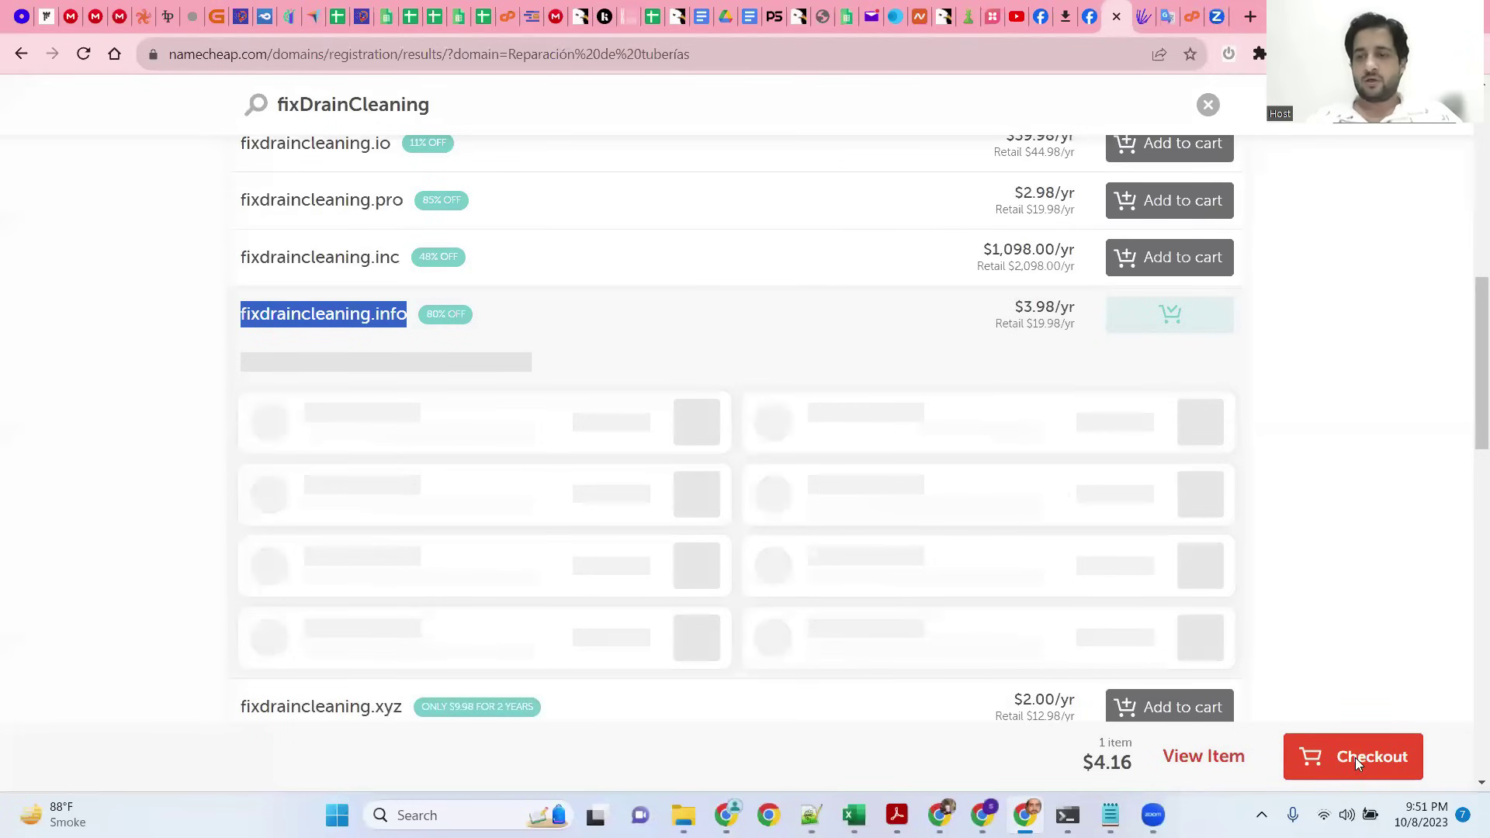
click(1355, 757)
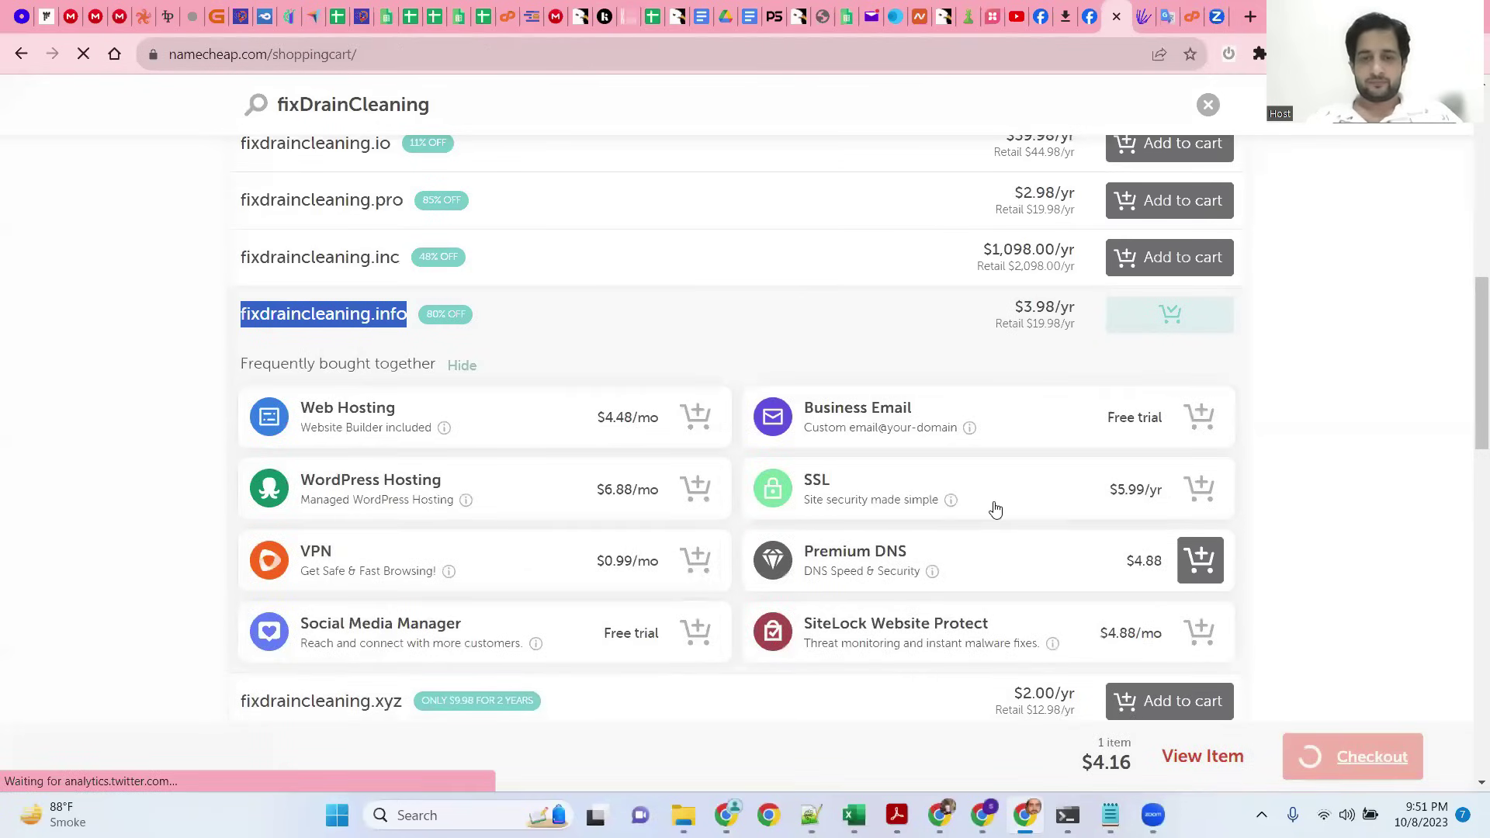
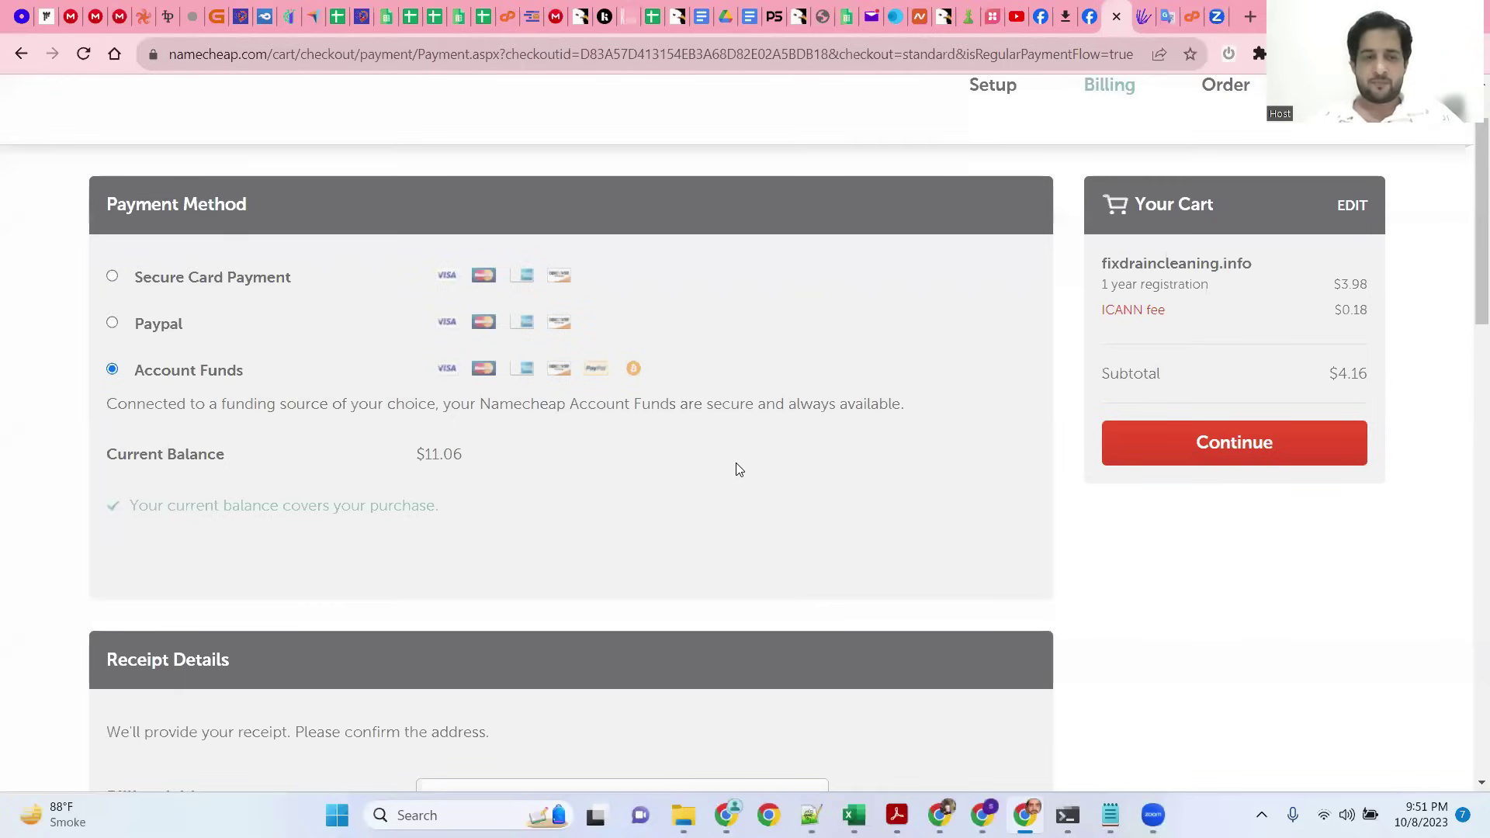
Step: Pay for fixdraincleaning.info from account funds and review the $4.16 purchase summary
scroll(776, 544, up, 2)
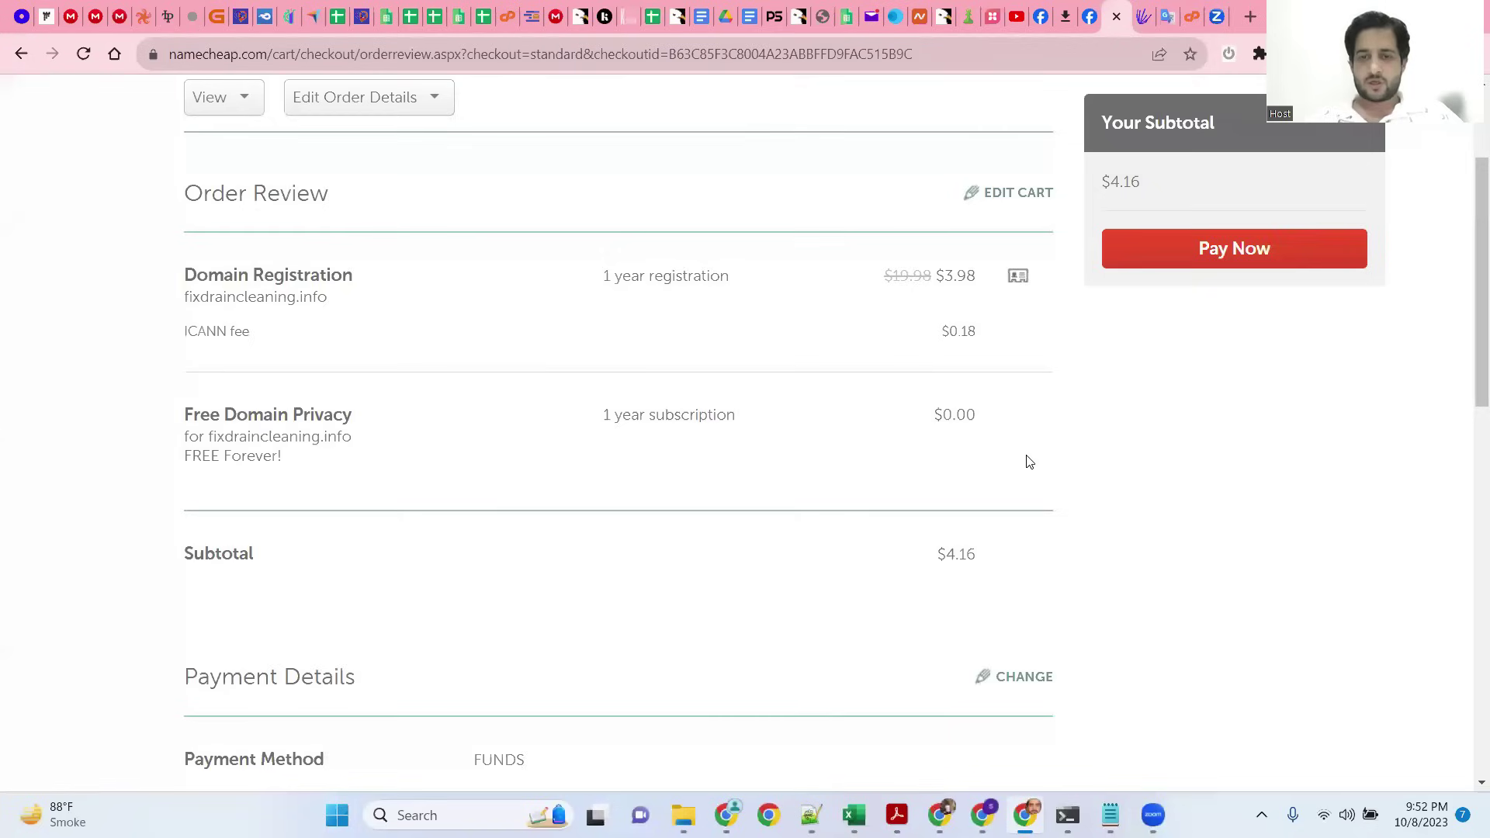
scroll(1071, 427, up, 3)
click(1129, 425)
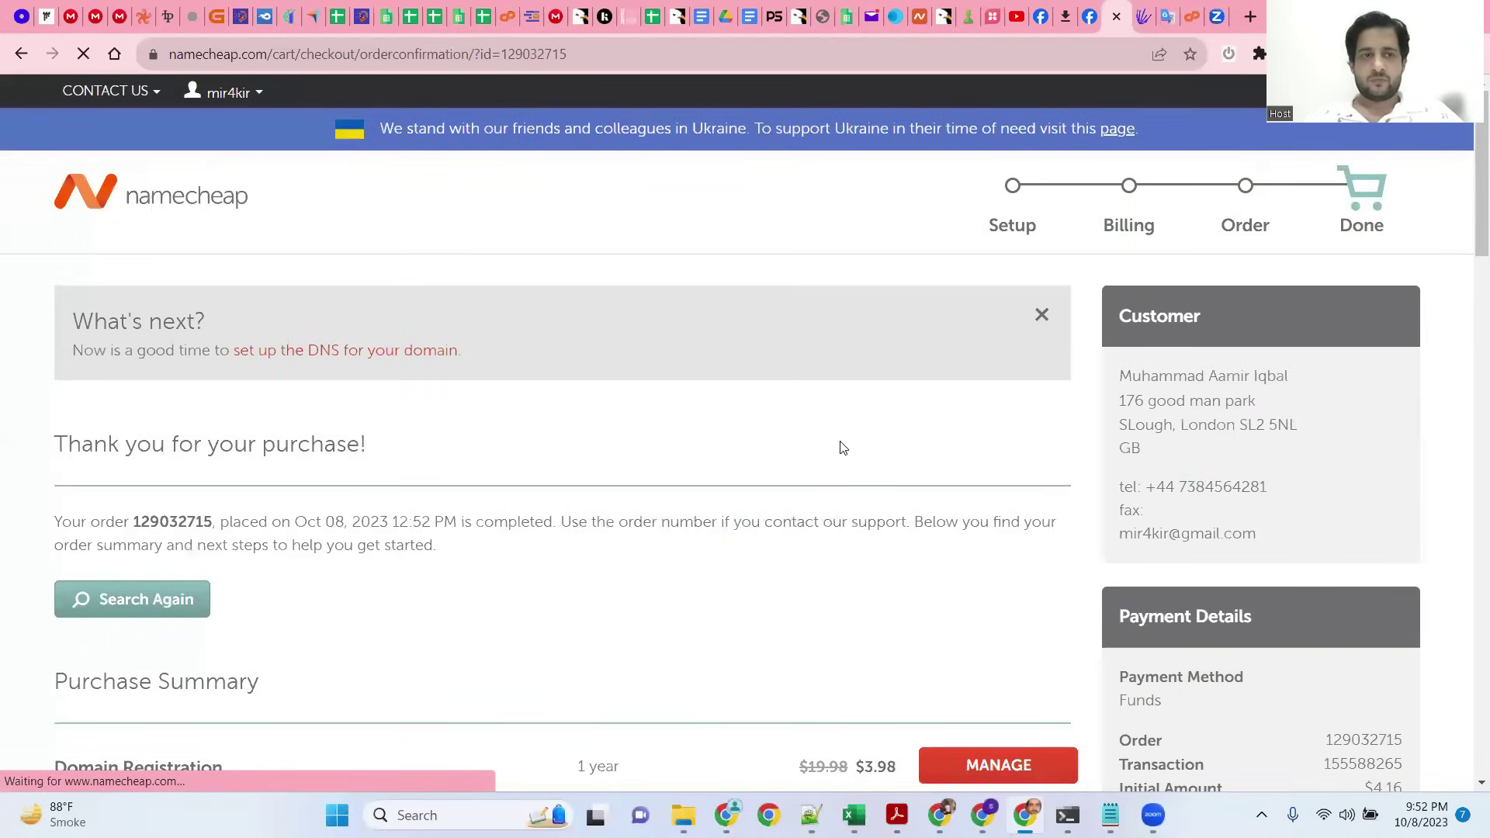
scroll(843, 446, down, 1)
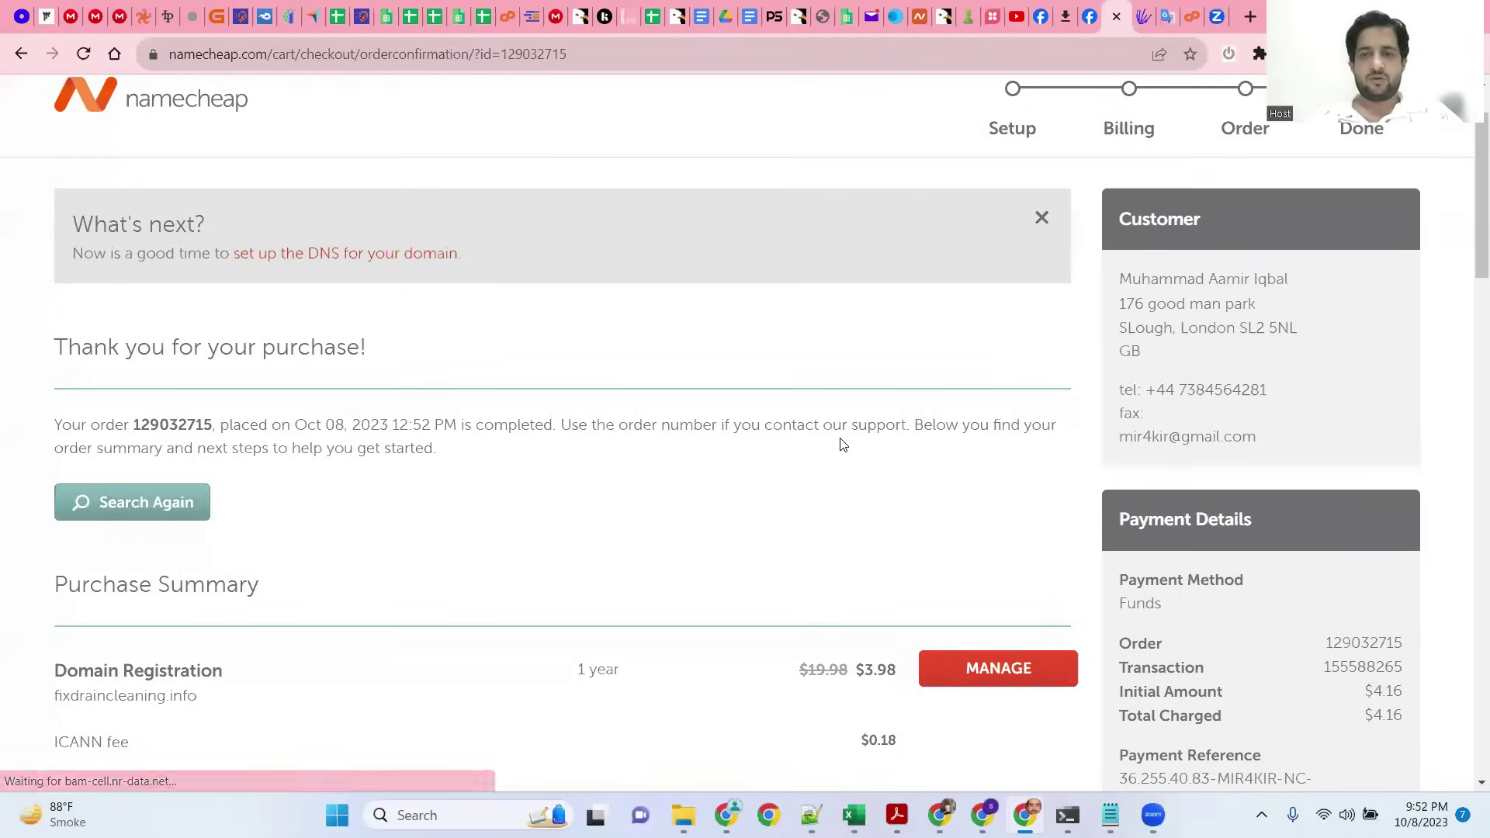
scroll(843, 444, down, 3)
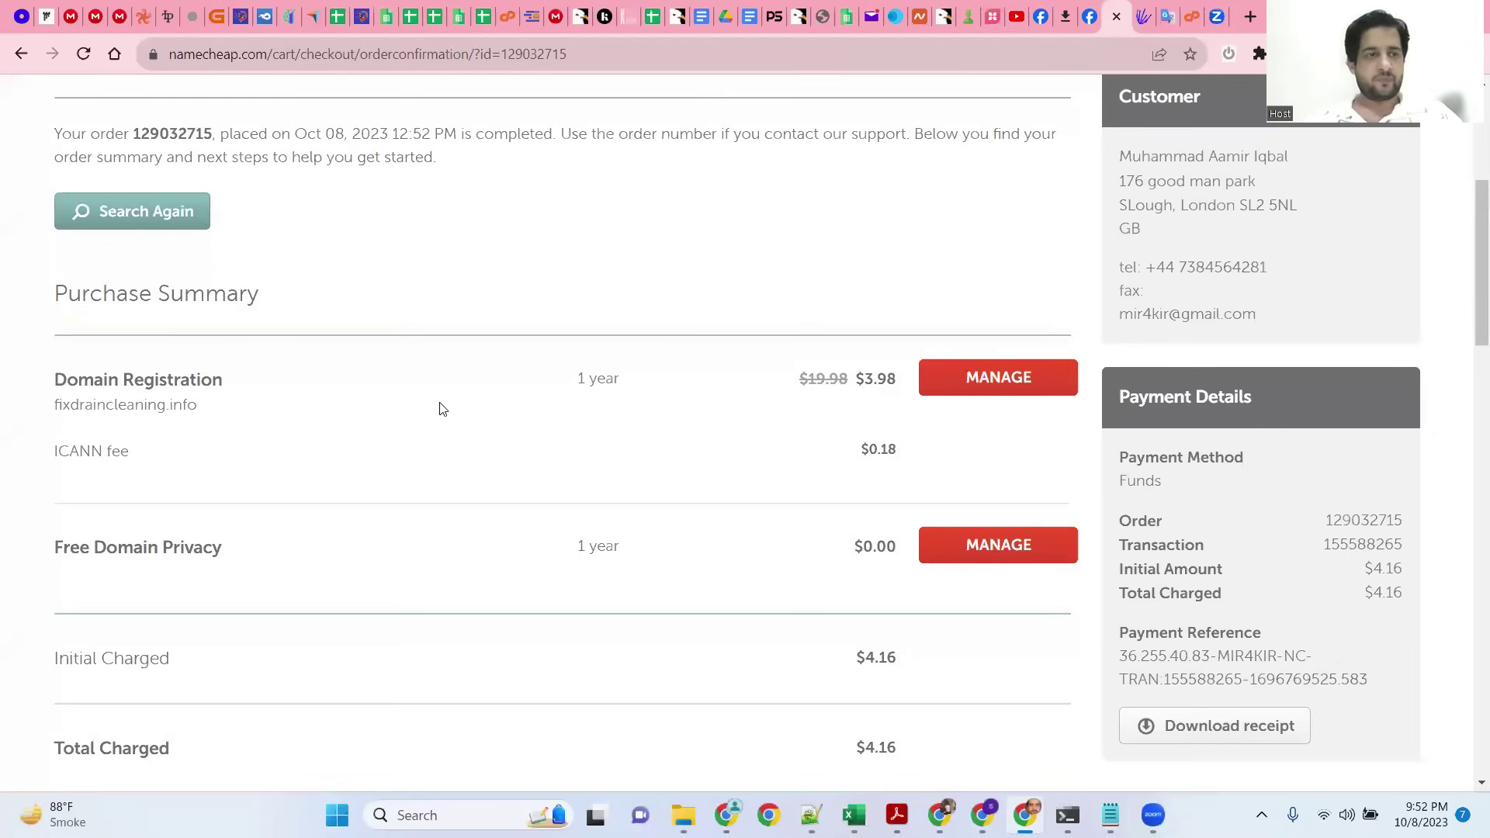
Step: Switch fixdraincleaning.info to Custom DNS with ns1.seotoolstation.com and ns2.seotoolstation.com
click(971, 384)
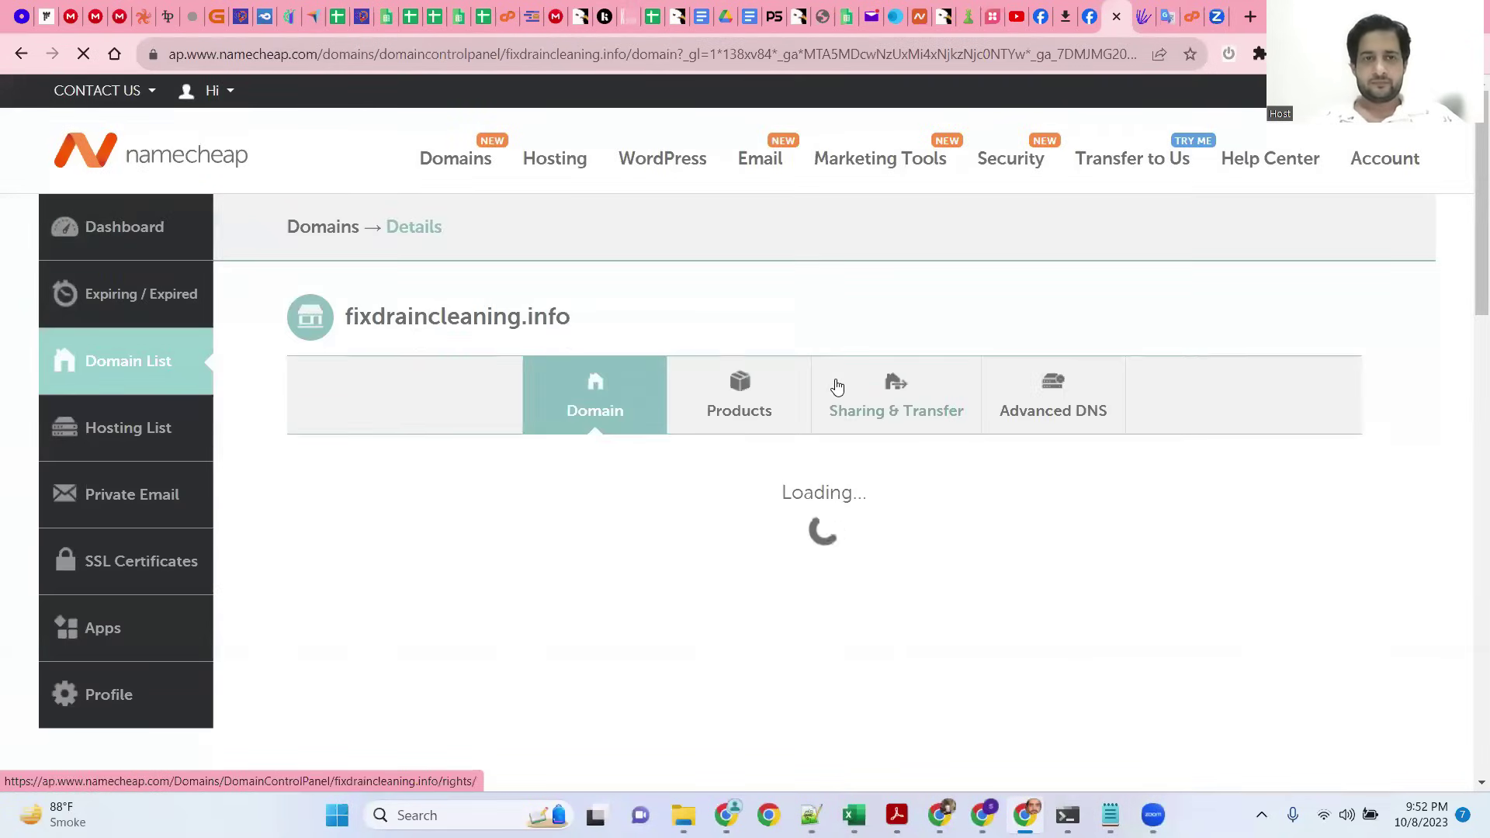
scroll(655, 338, down, 3)
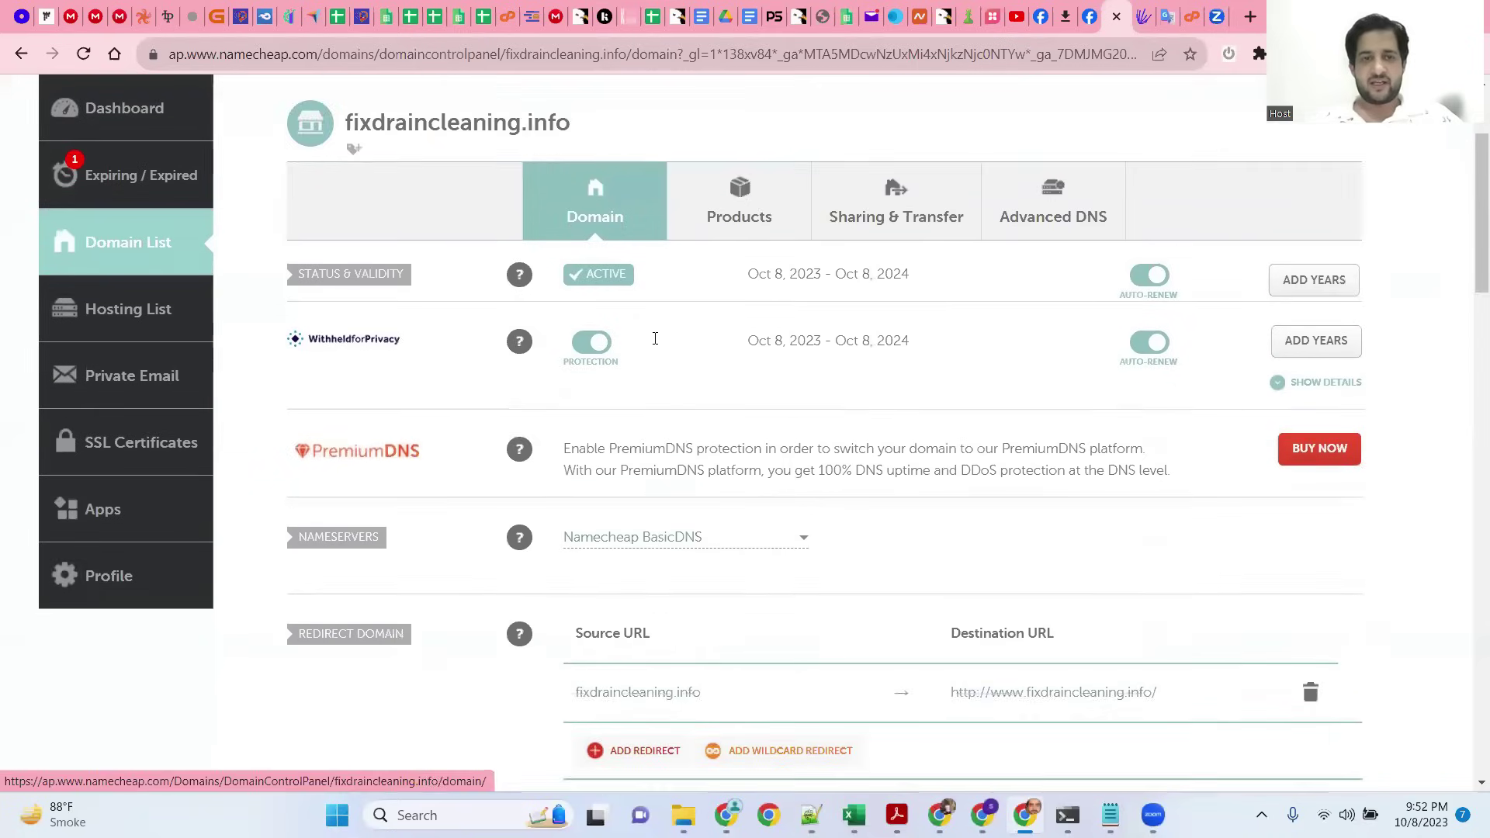
scroll(656, 339, down, 1)
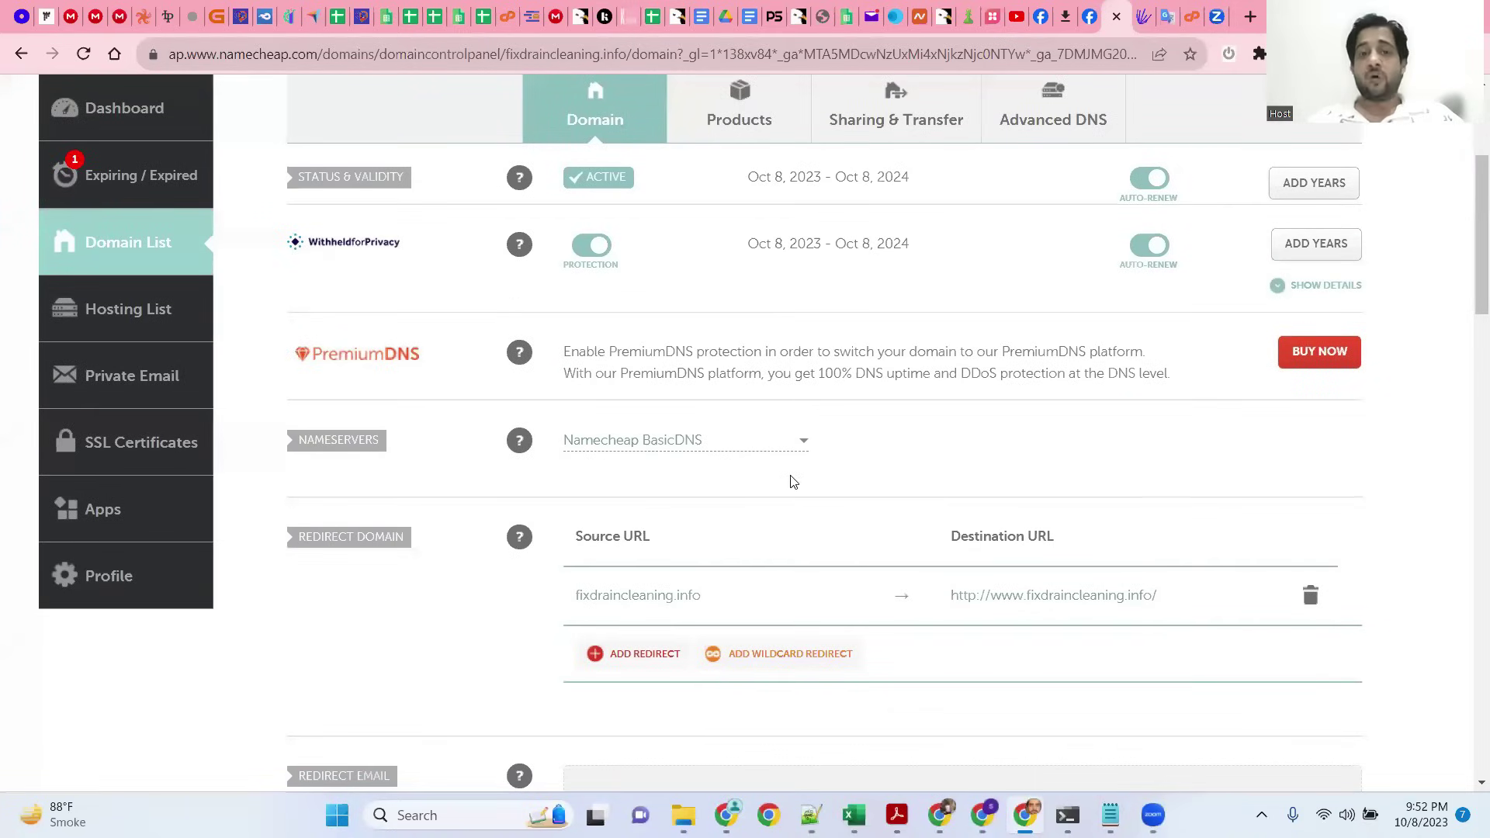
click(801, 432)
click(698, 524)
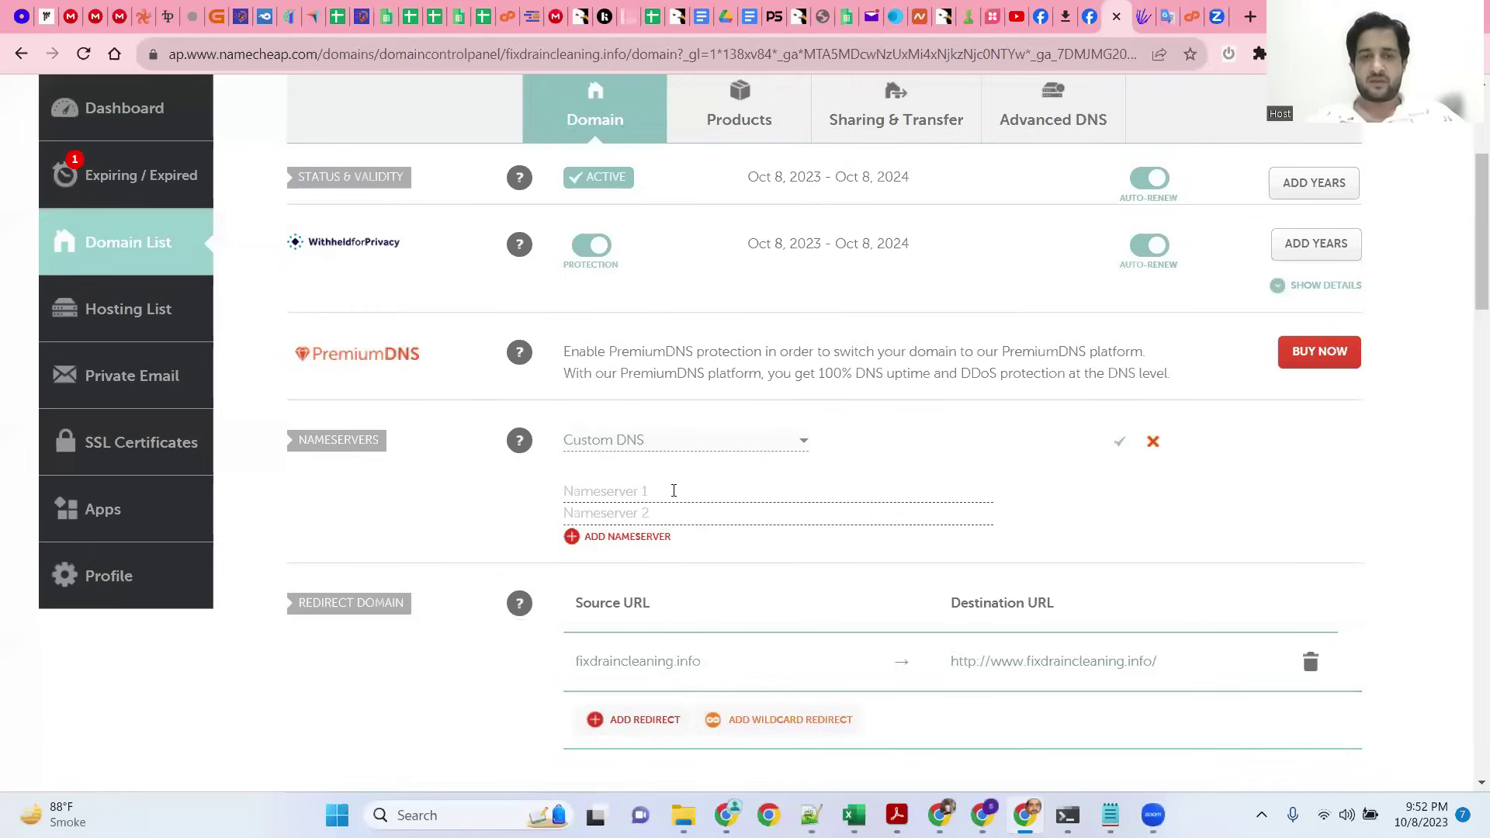
text(ns1)
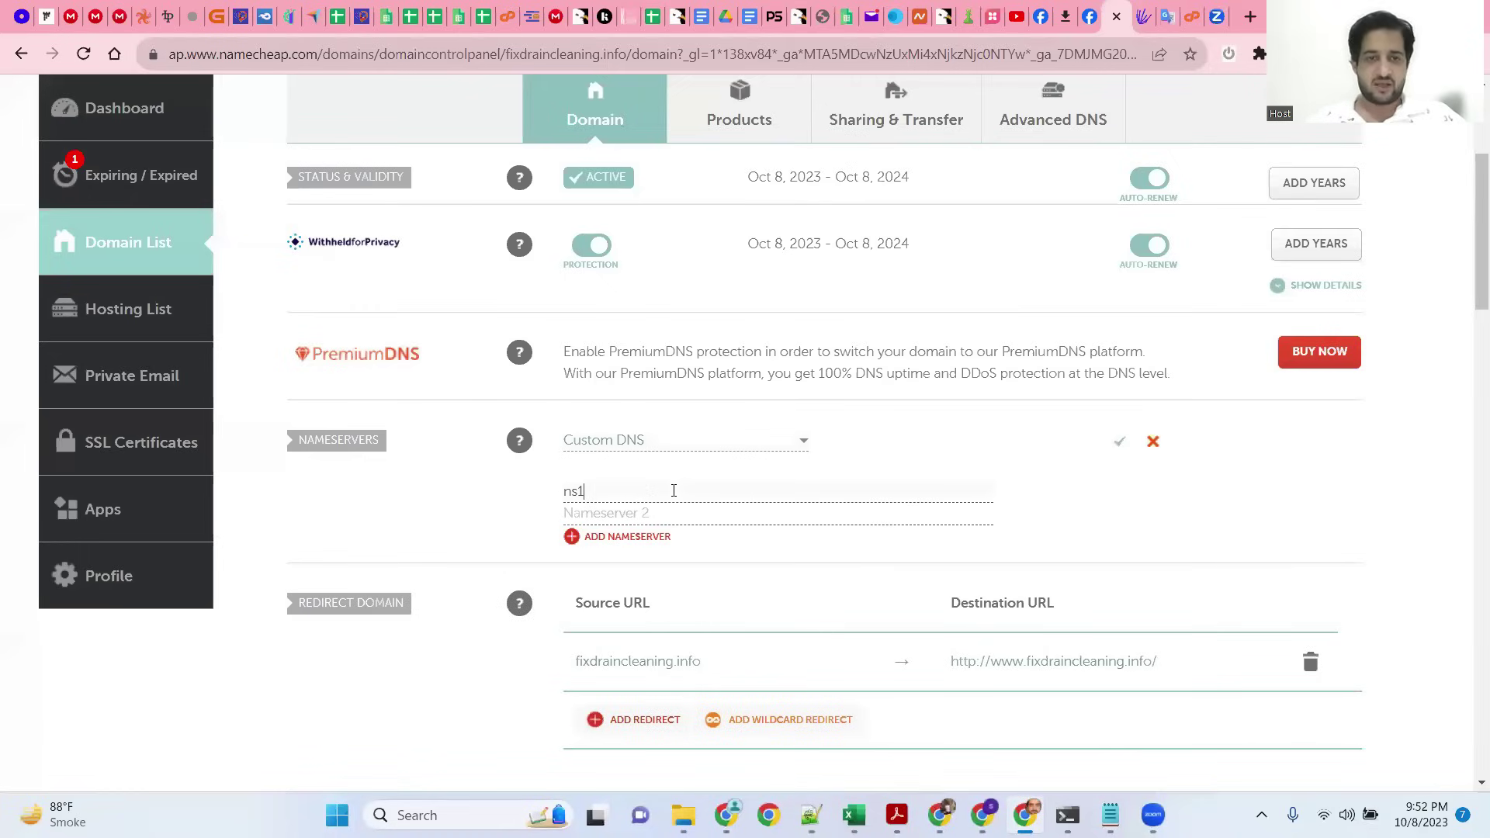
text(.seotoo)
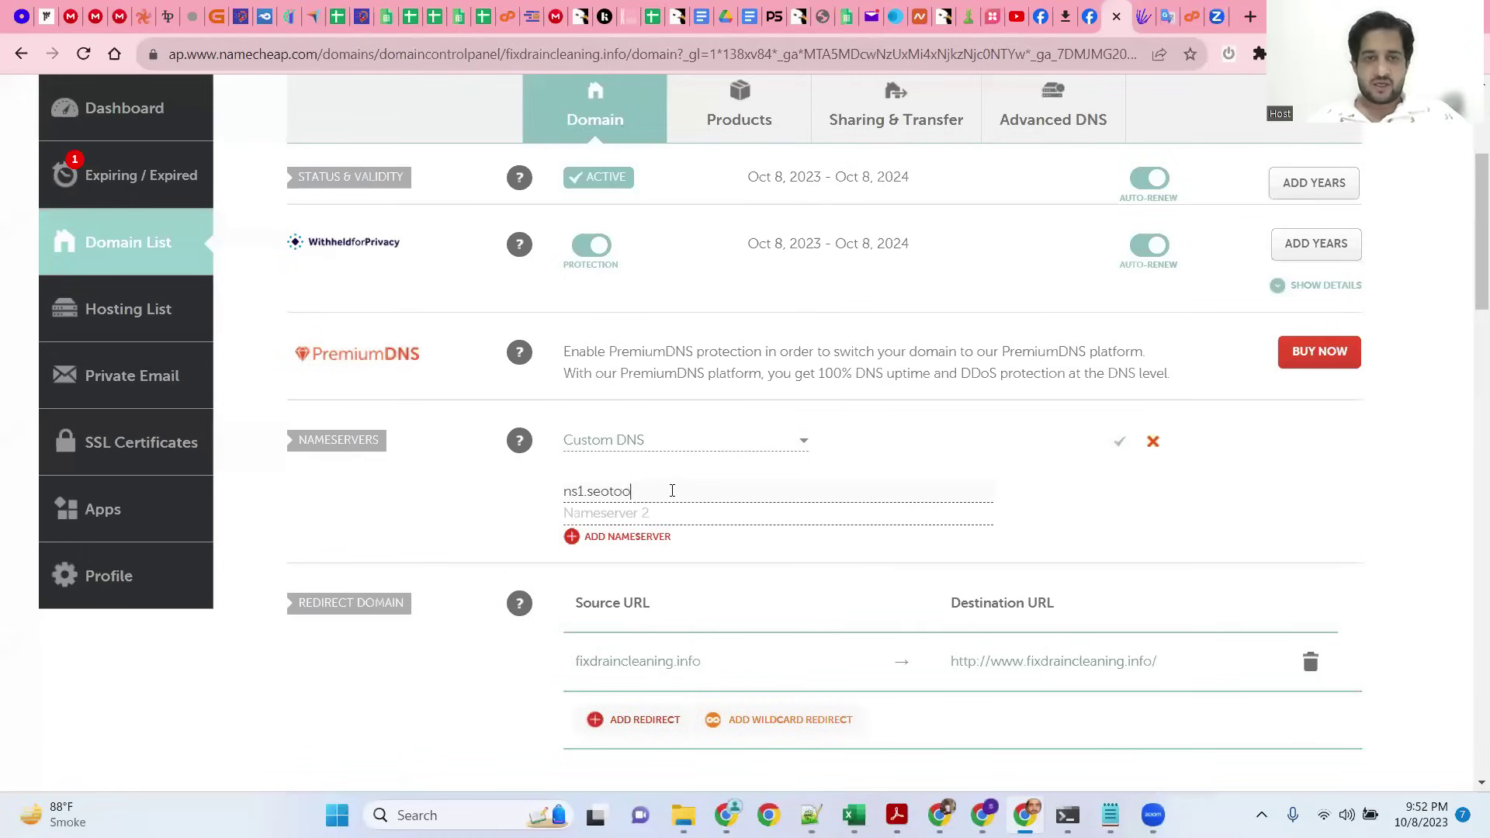
text(lstation)
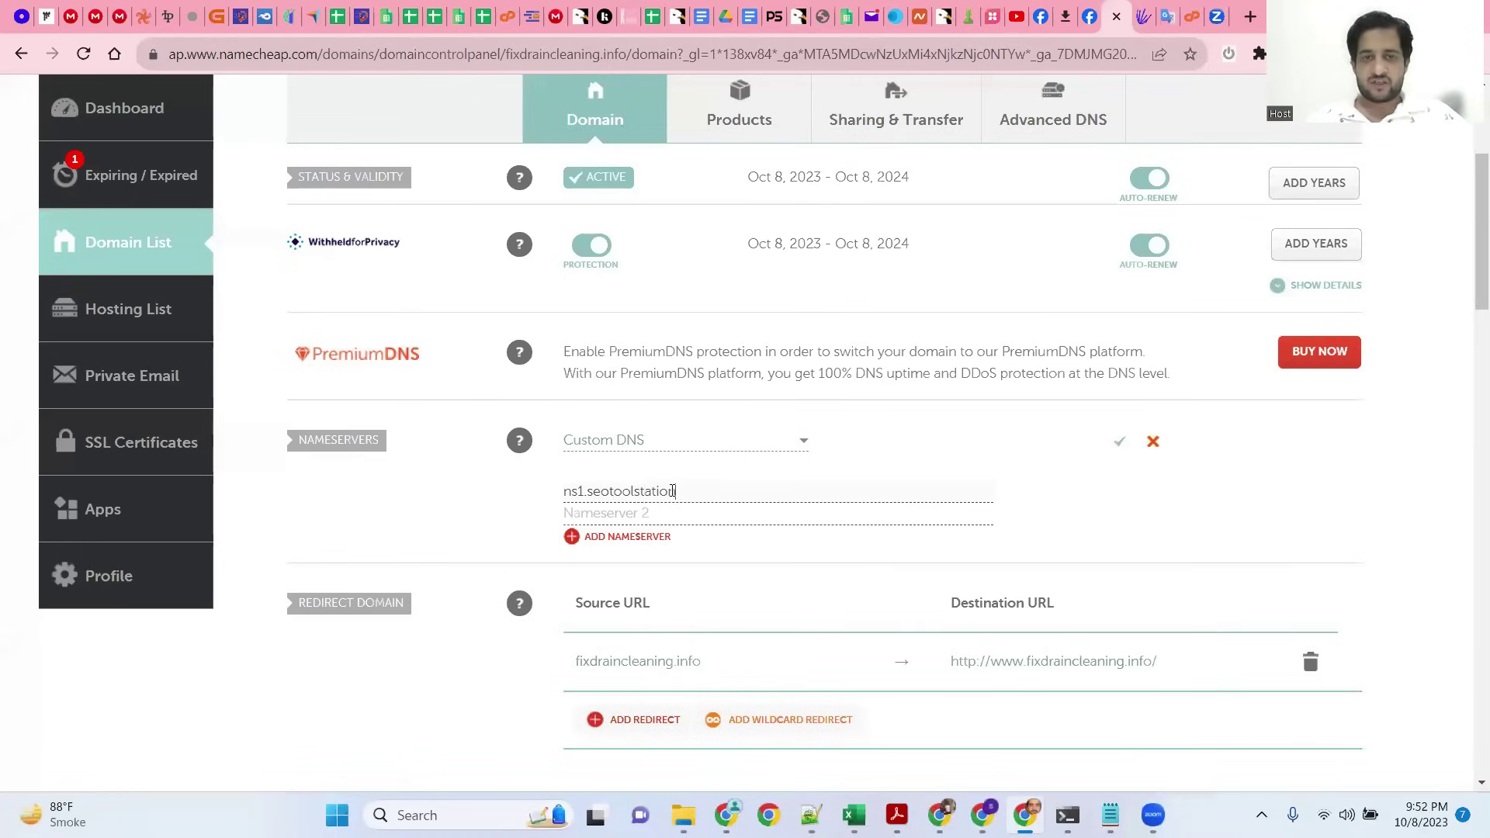
text(.comns2)
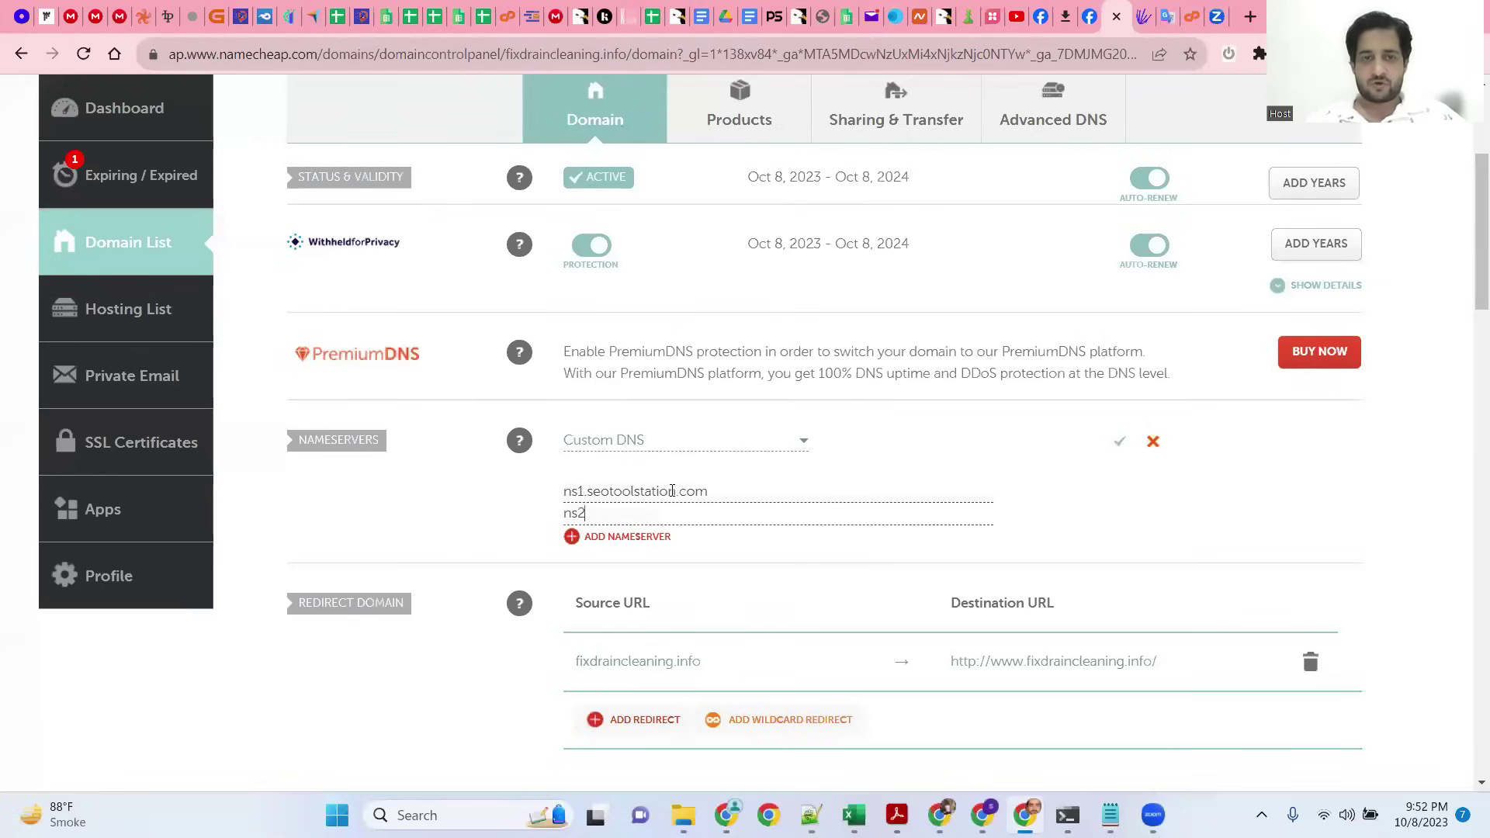
text(.seotoolstat)
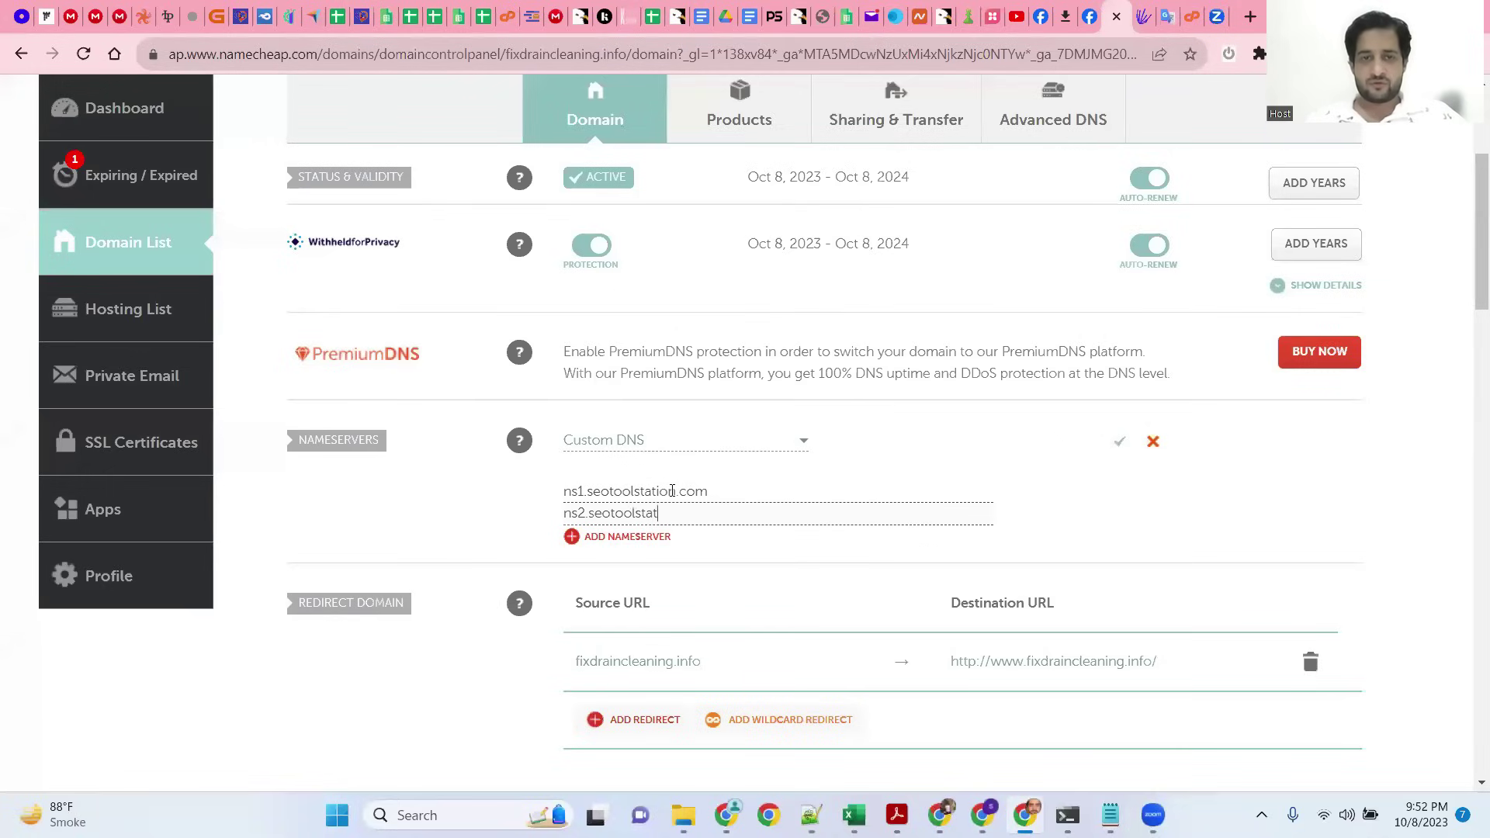
text(ion.com)
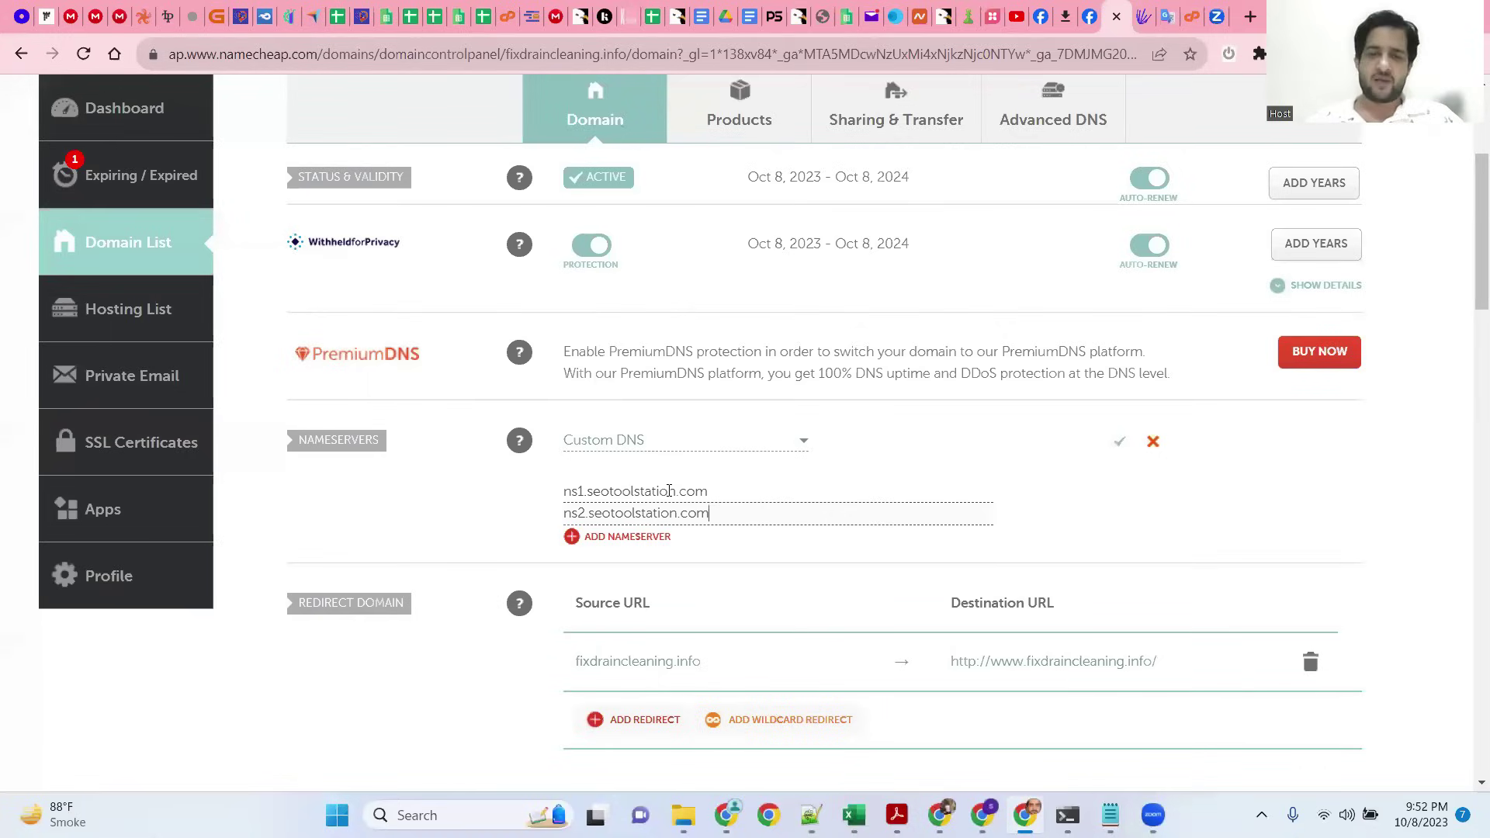
click(1119, 441)
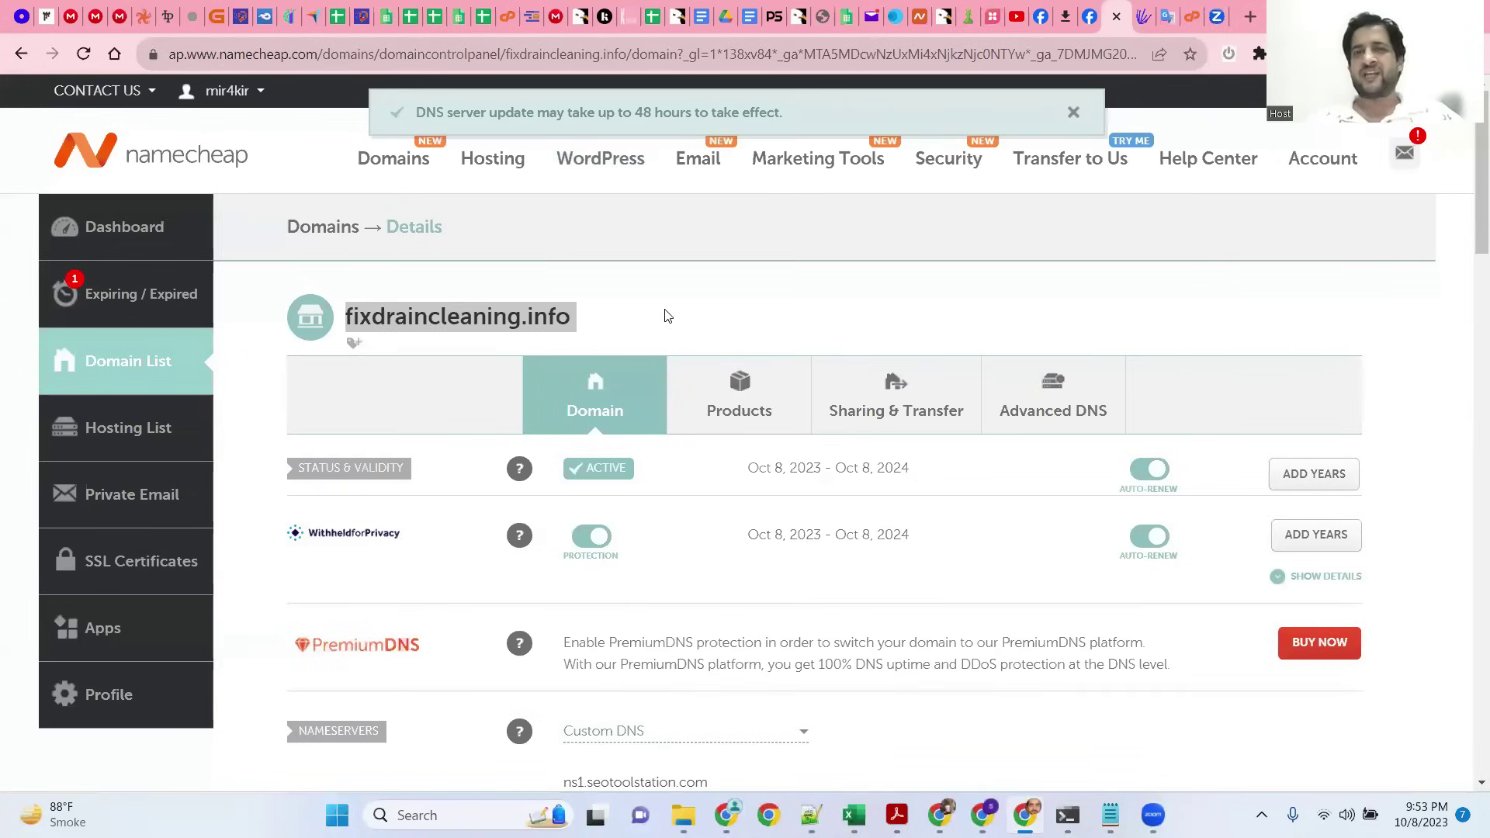
Step: Select the domain name fixdraincleaning.info and go to the WHM account-creation tab
drag(351, 326, 354, 321)
drag(499, 319, 572, 322)
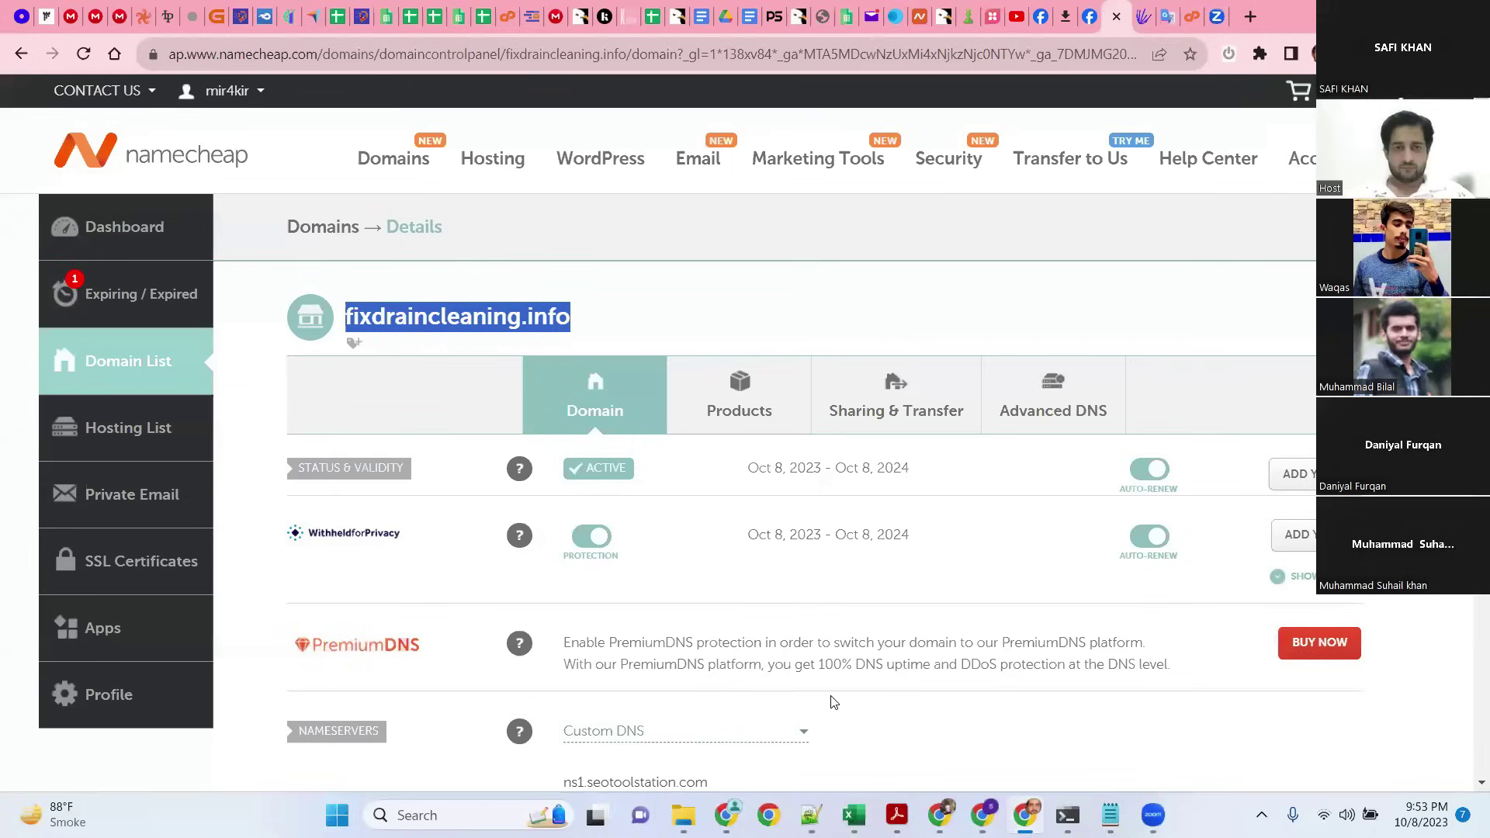
click(1193, 16)
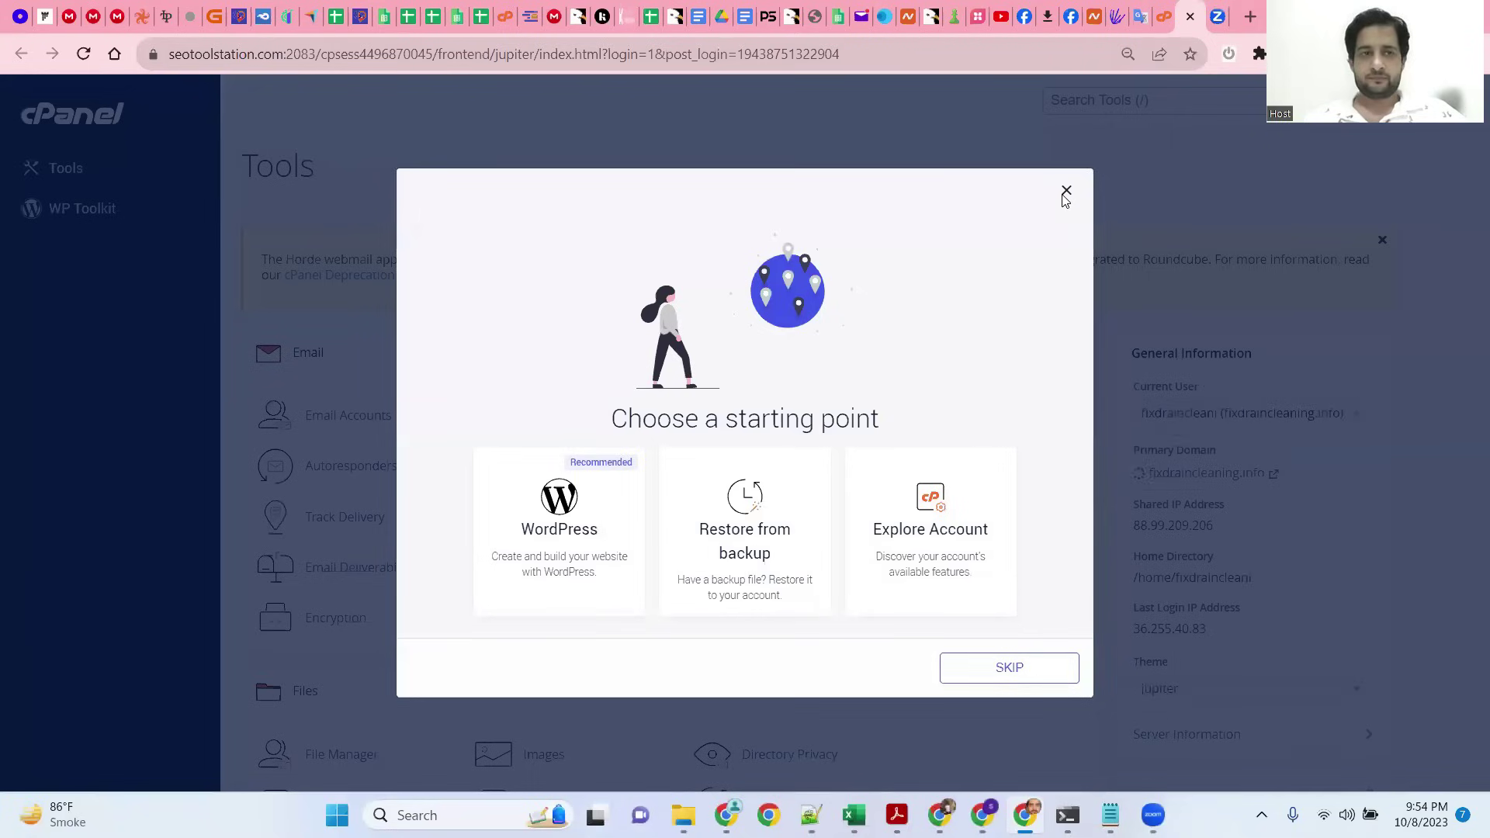
Step: Skip the starting-point prompt and open WP Toolkit from the Domains section
click(982, 664)
scroll(499, 401, down, 6)
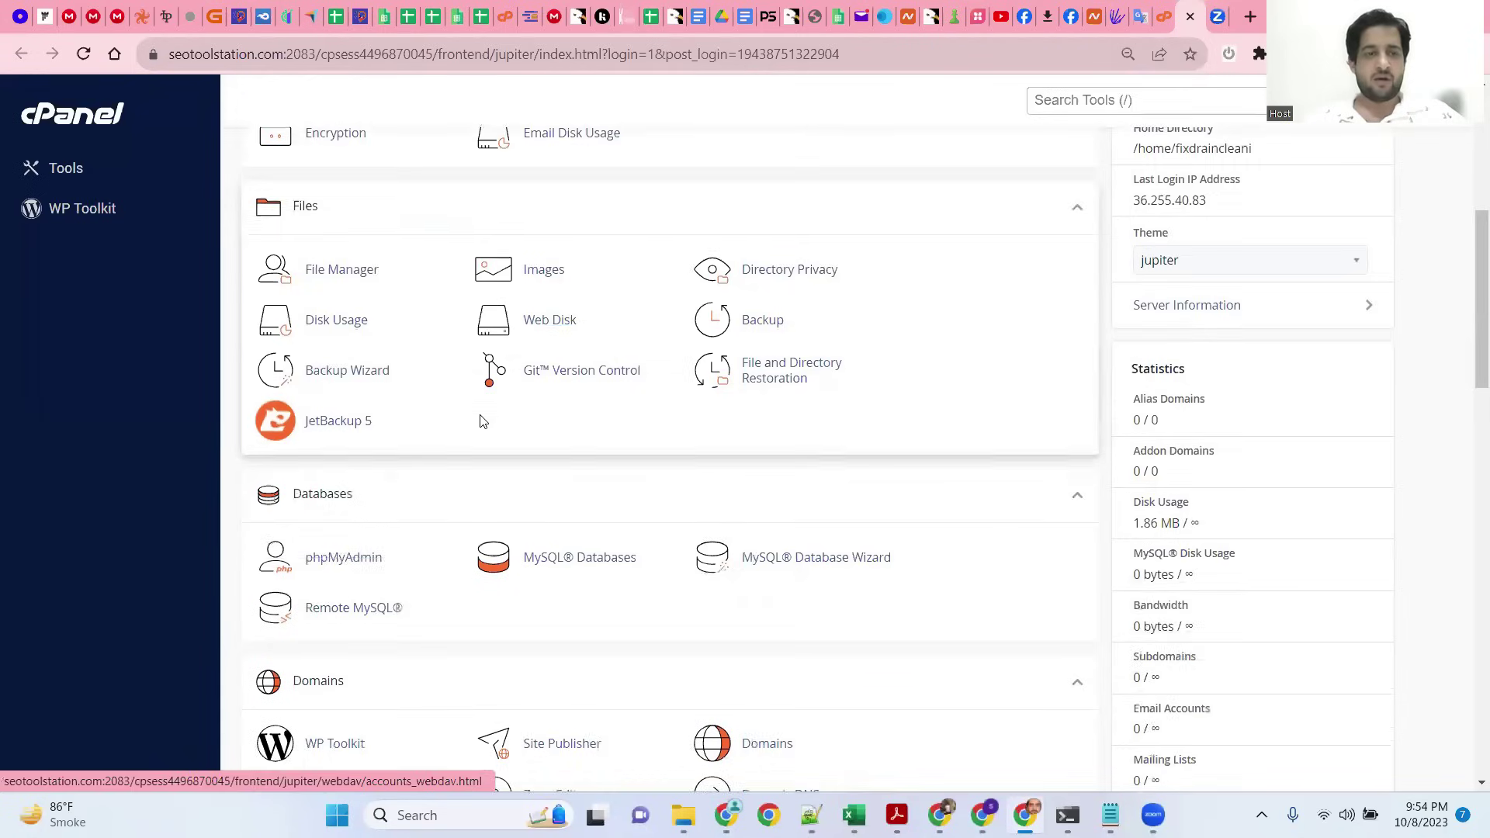
scroll(479, 421, down, 2)
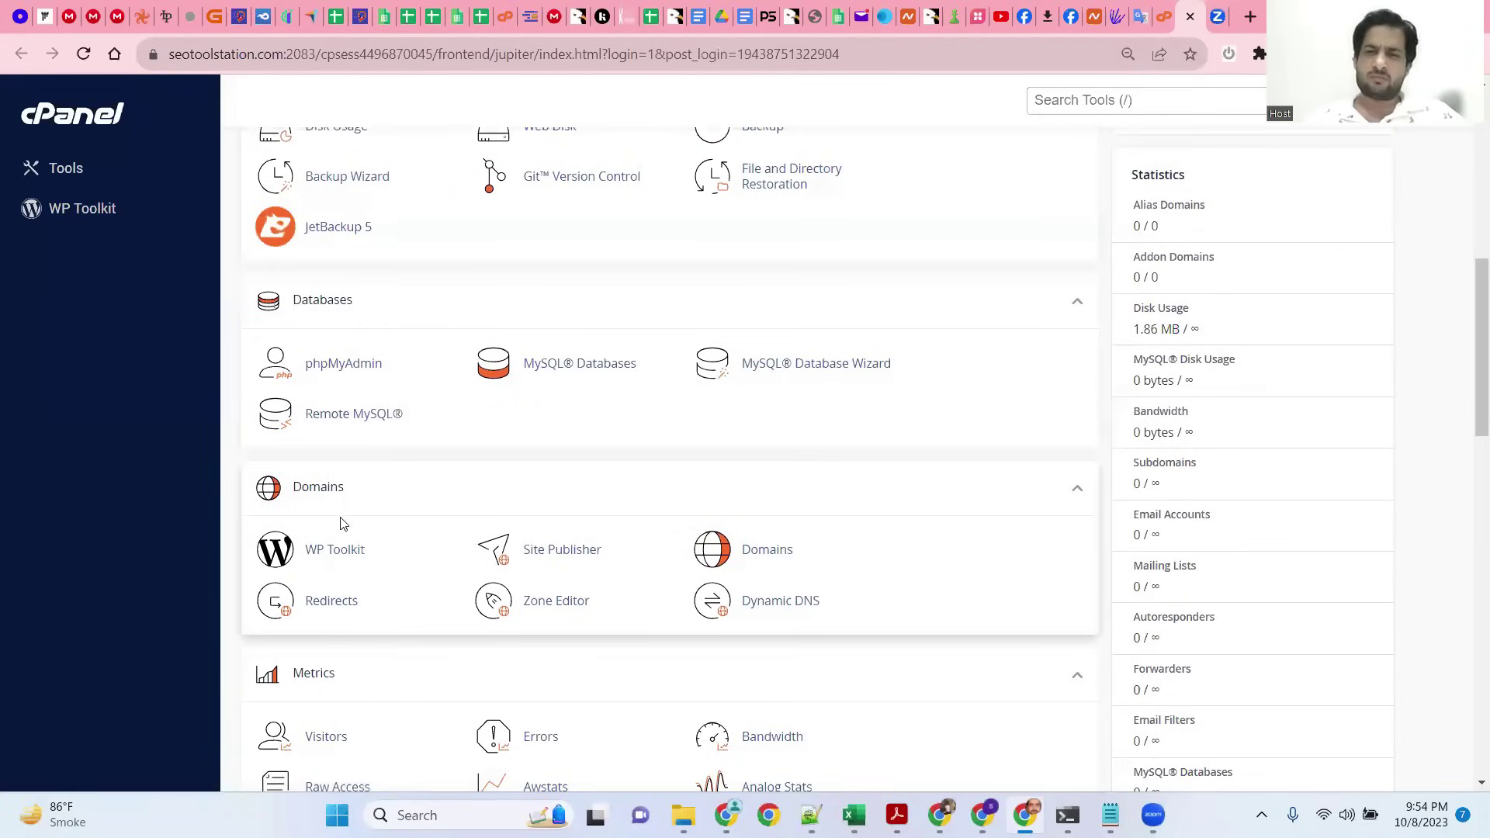
click(325, 561)
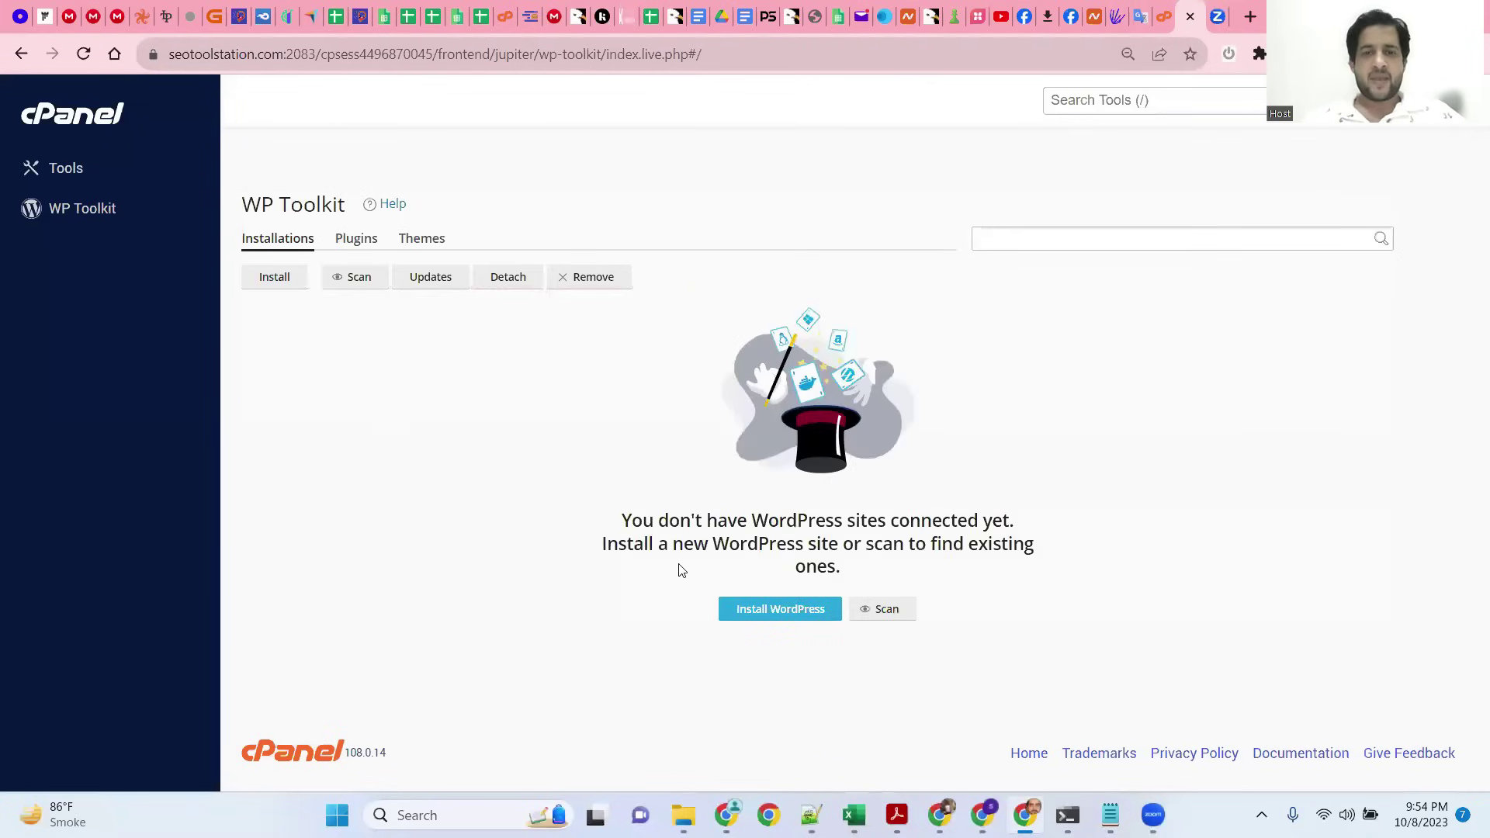
Step: Start a new WordPress install and replace the default title with 'fix drain cleaning'
click(764, 609)
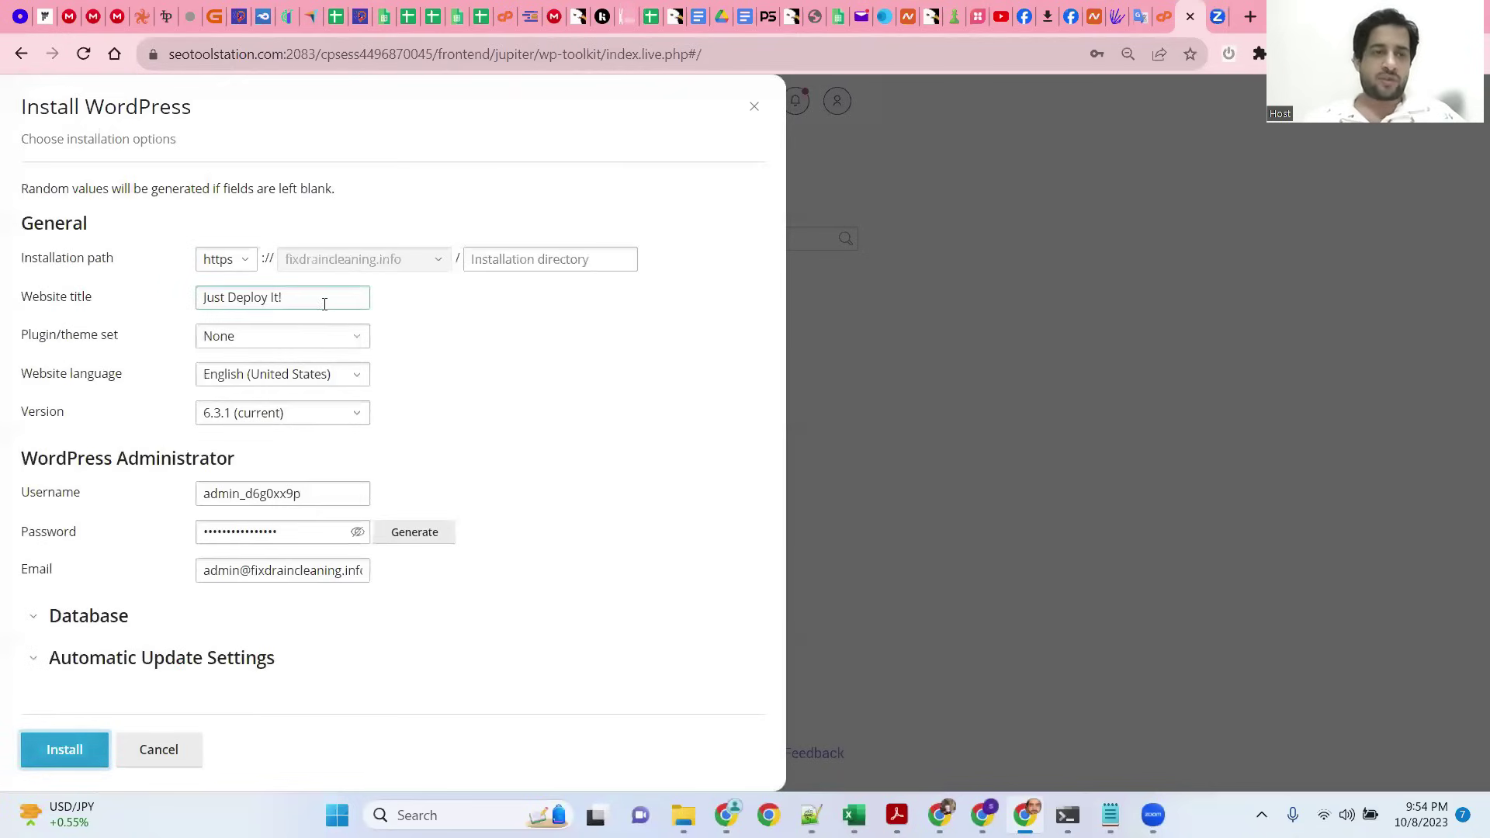
drag(323, 300, 194, 307)
text(fixdraincleani)
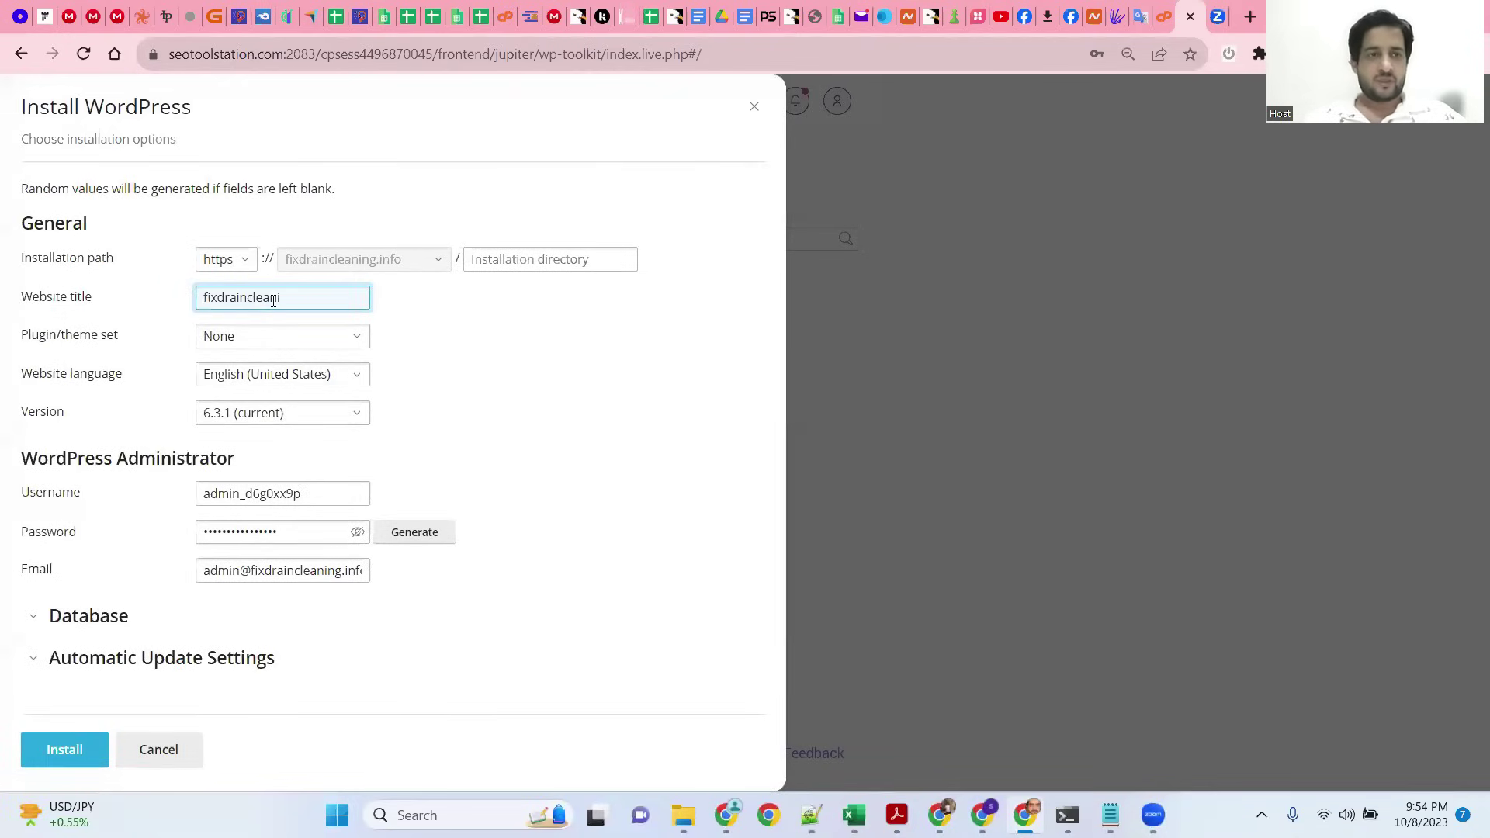
click(219, 297)
click(250, 297)
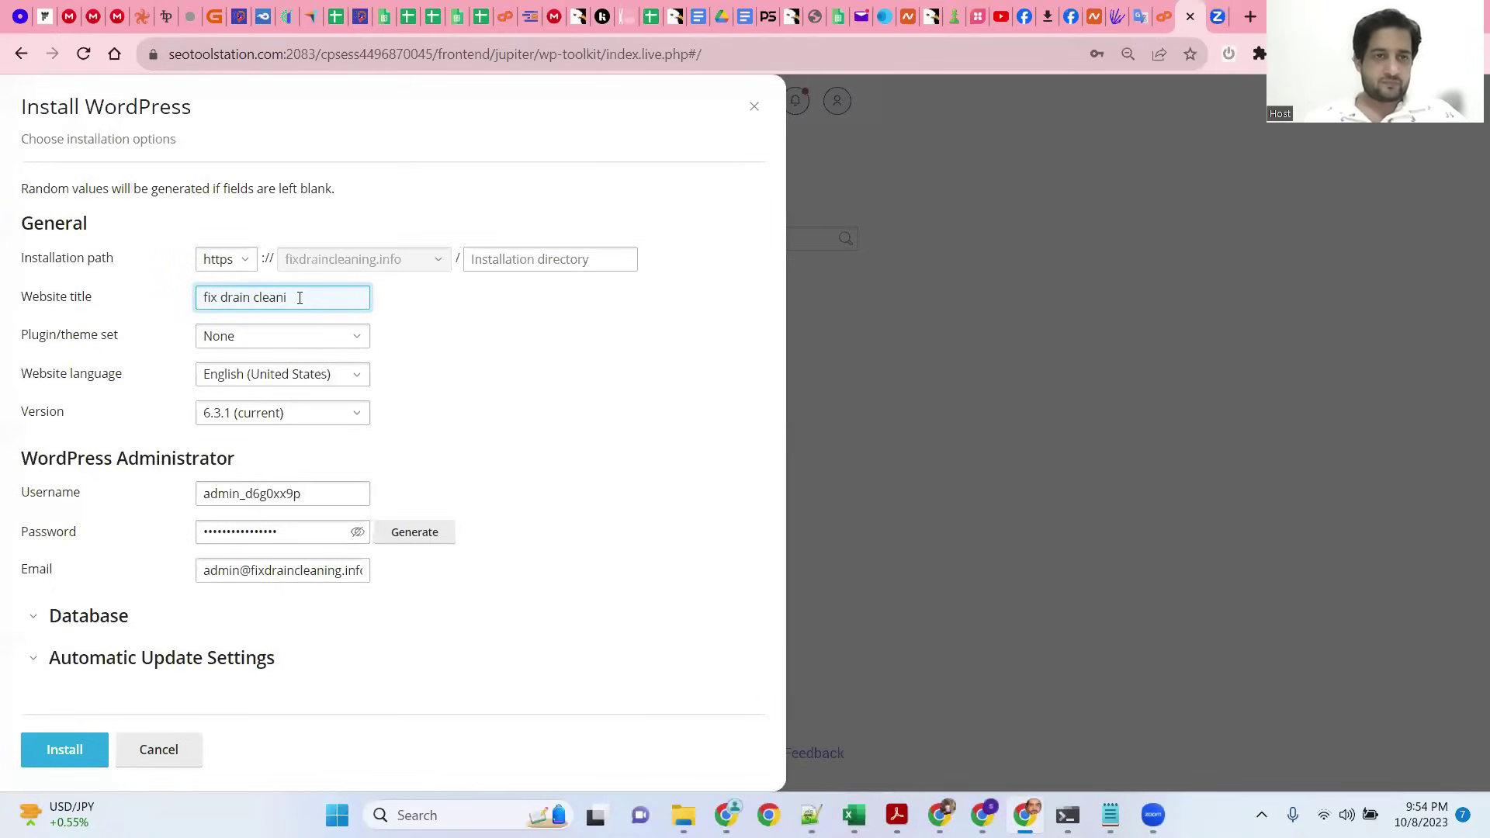
text(ng)
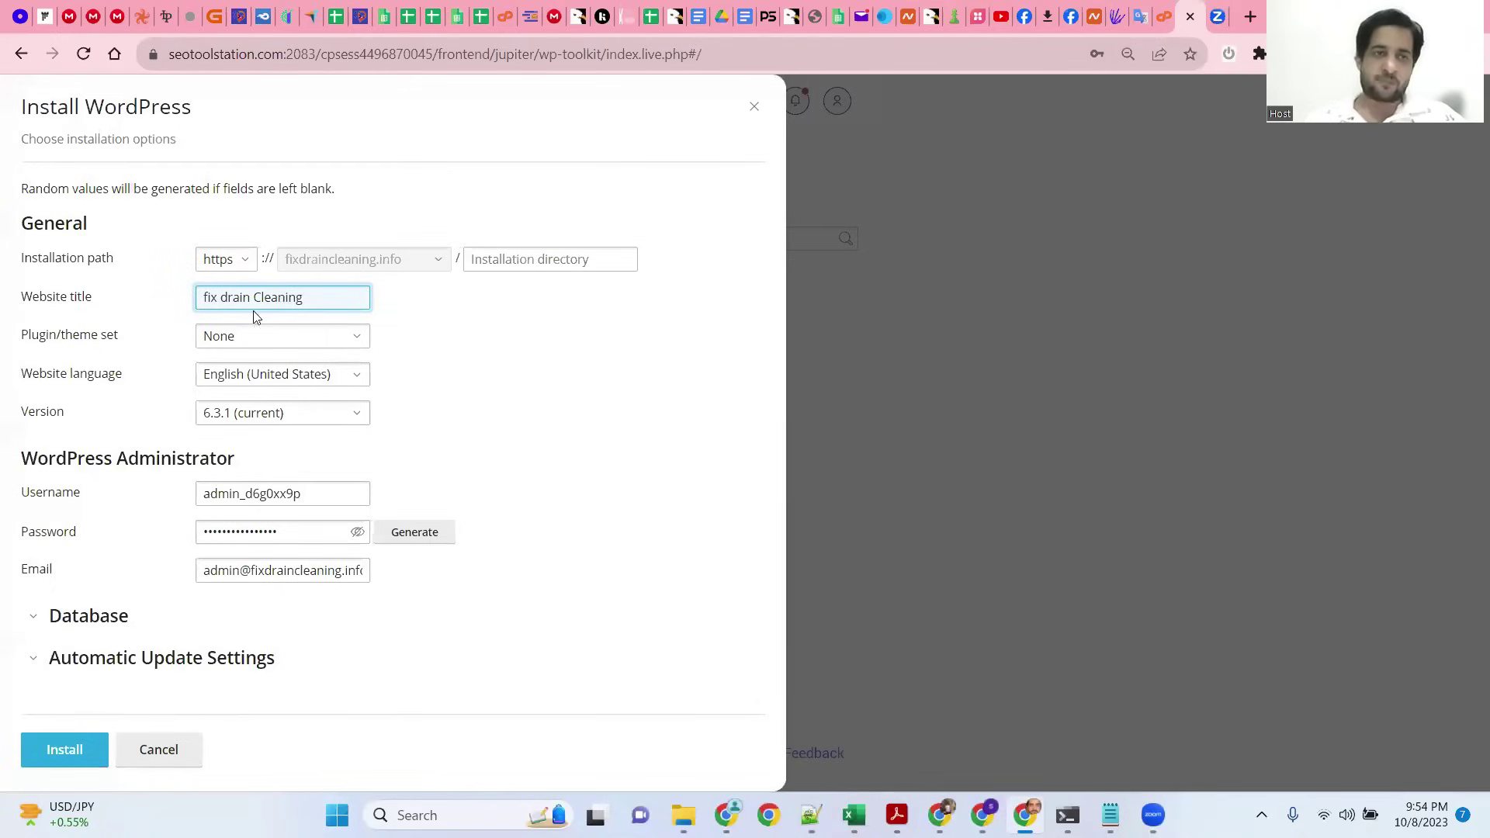
Step: Correct the site title's capitalization to 'Fix Drain Cleaning'
key(BackSpace)
text(D)
click(208, 298)
key(BackSpace)
text(F)
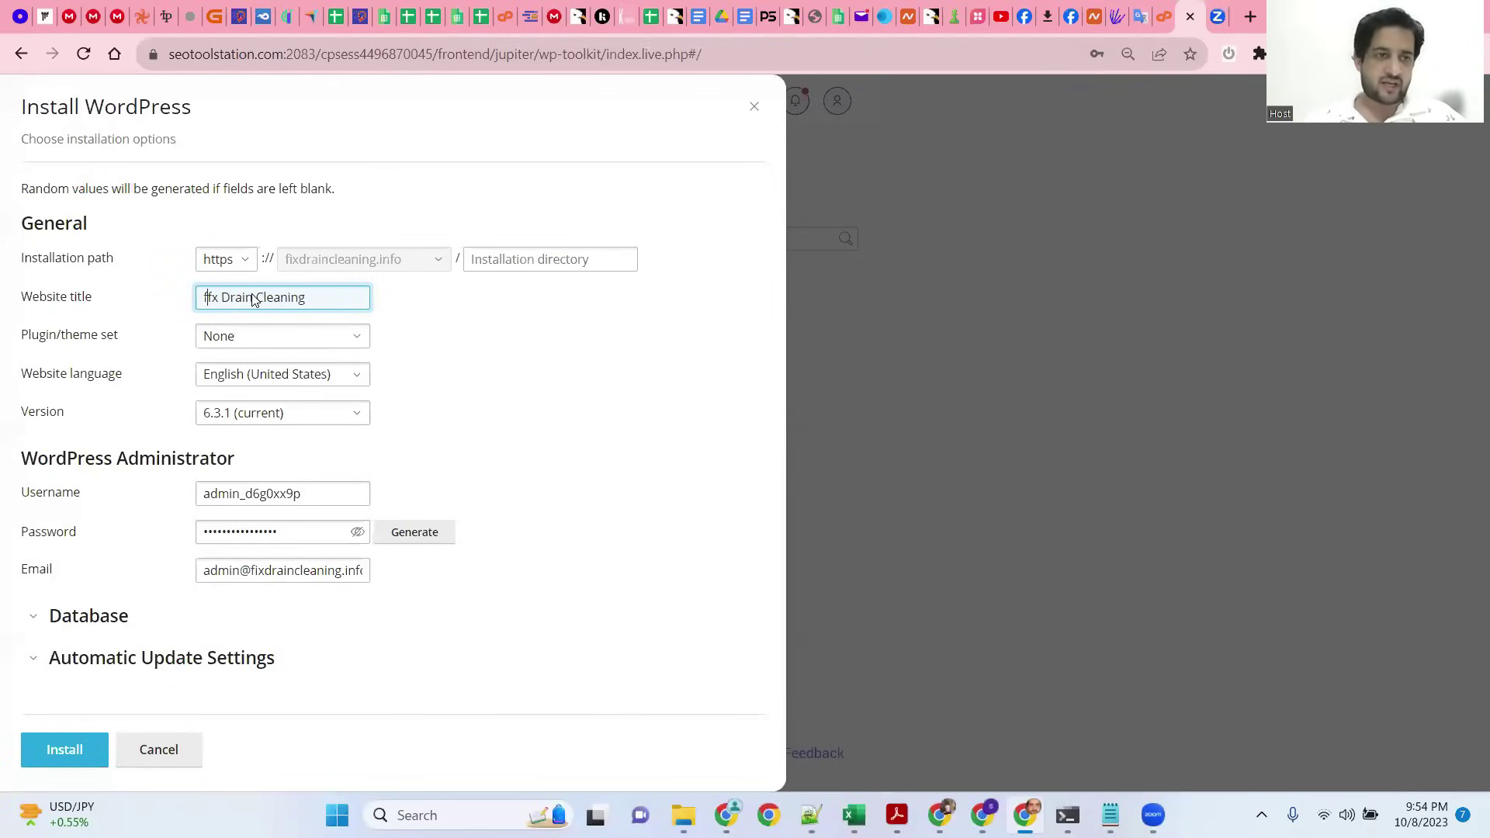
key(BackSpace)
key(Delete)
text(Fi)
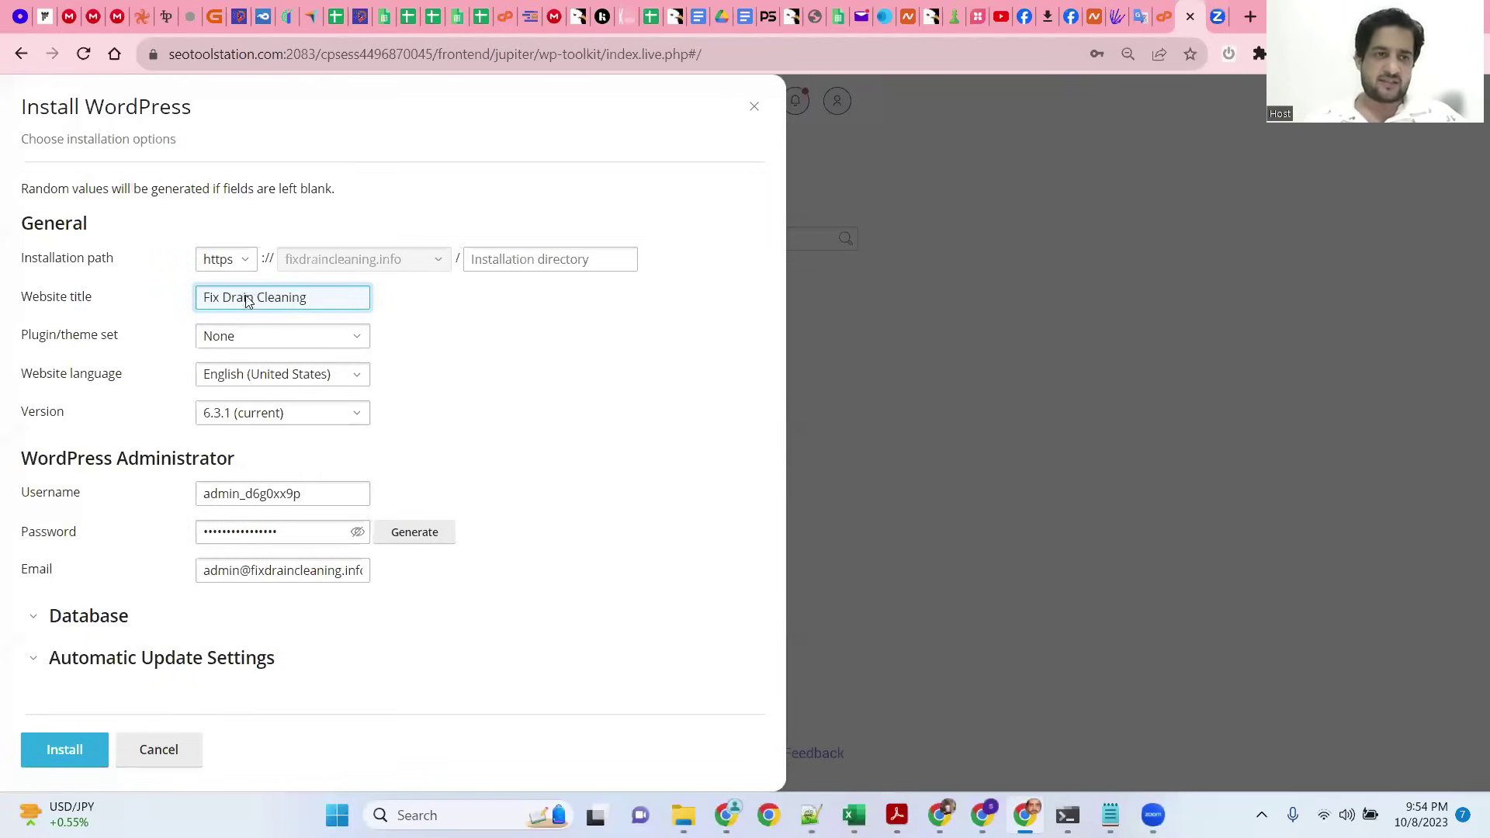
Step: Remove the random suffix and trailing underscore from the admin username, then install
drag(245, 493, 320, 492)
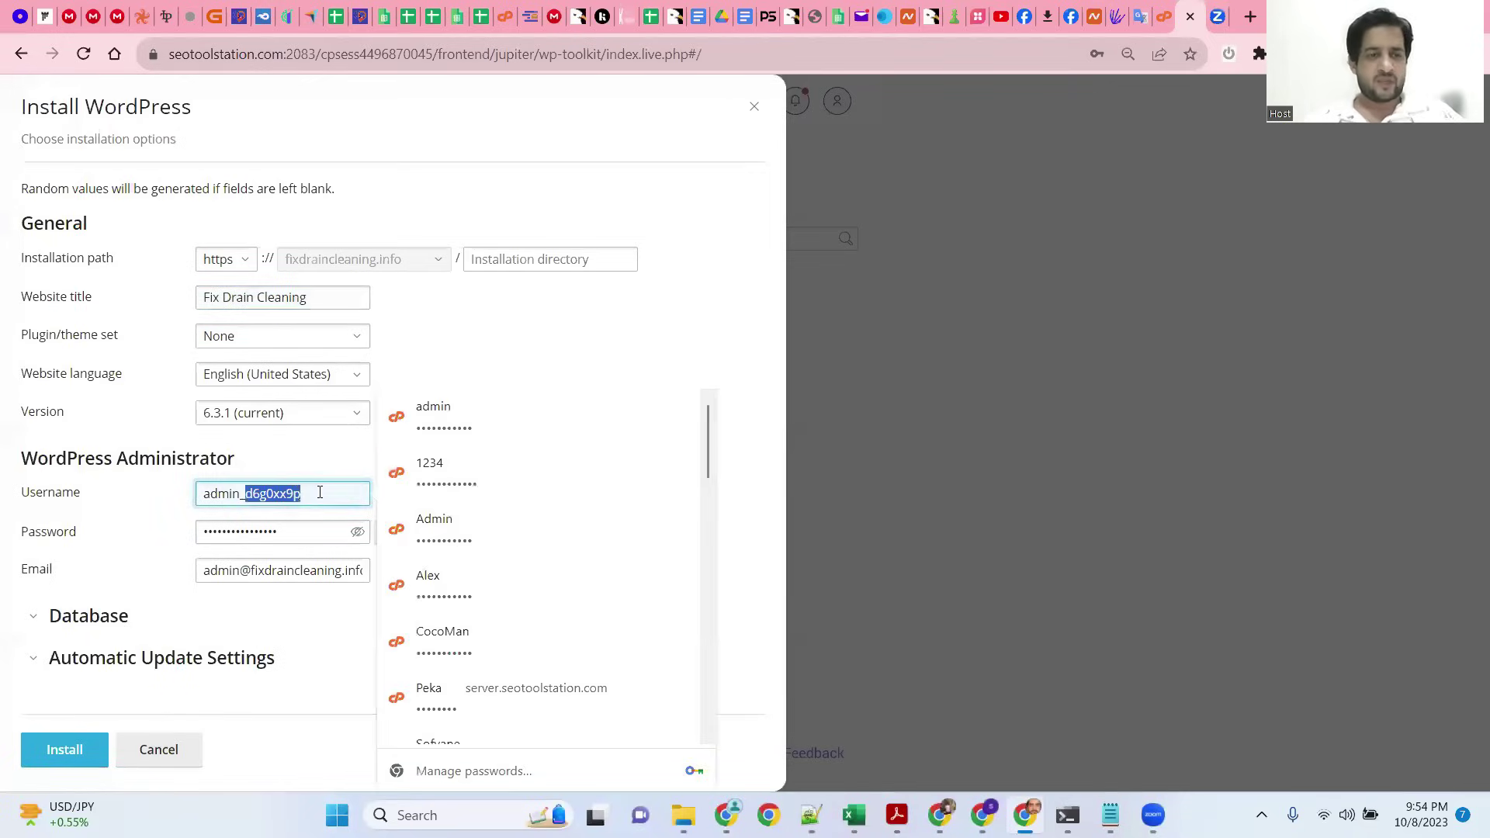
key(BackSpace)
key(BackSpace)
click(520, 439)
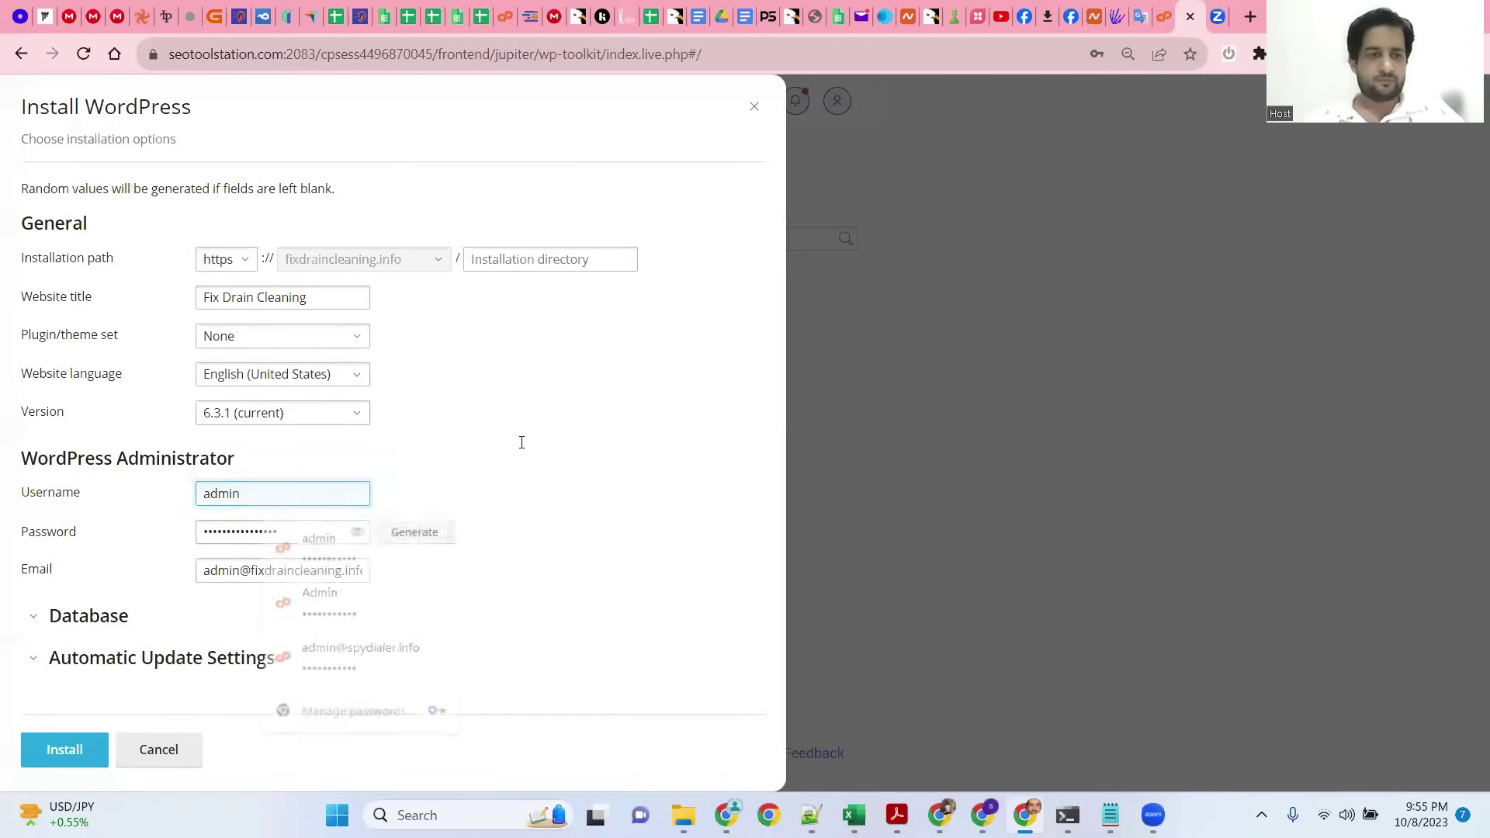
click(77, 751)
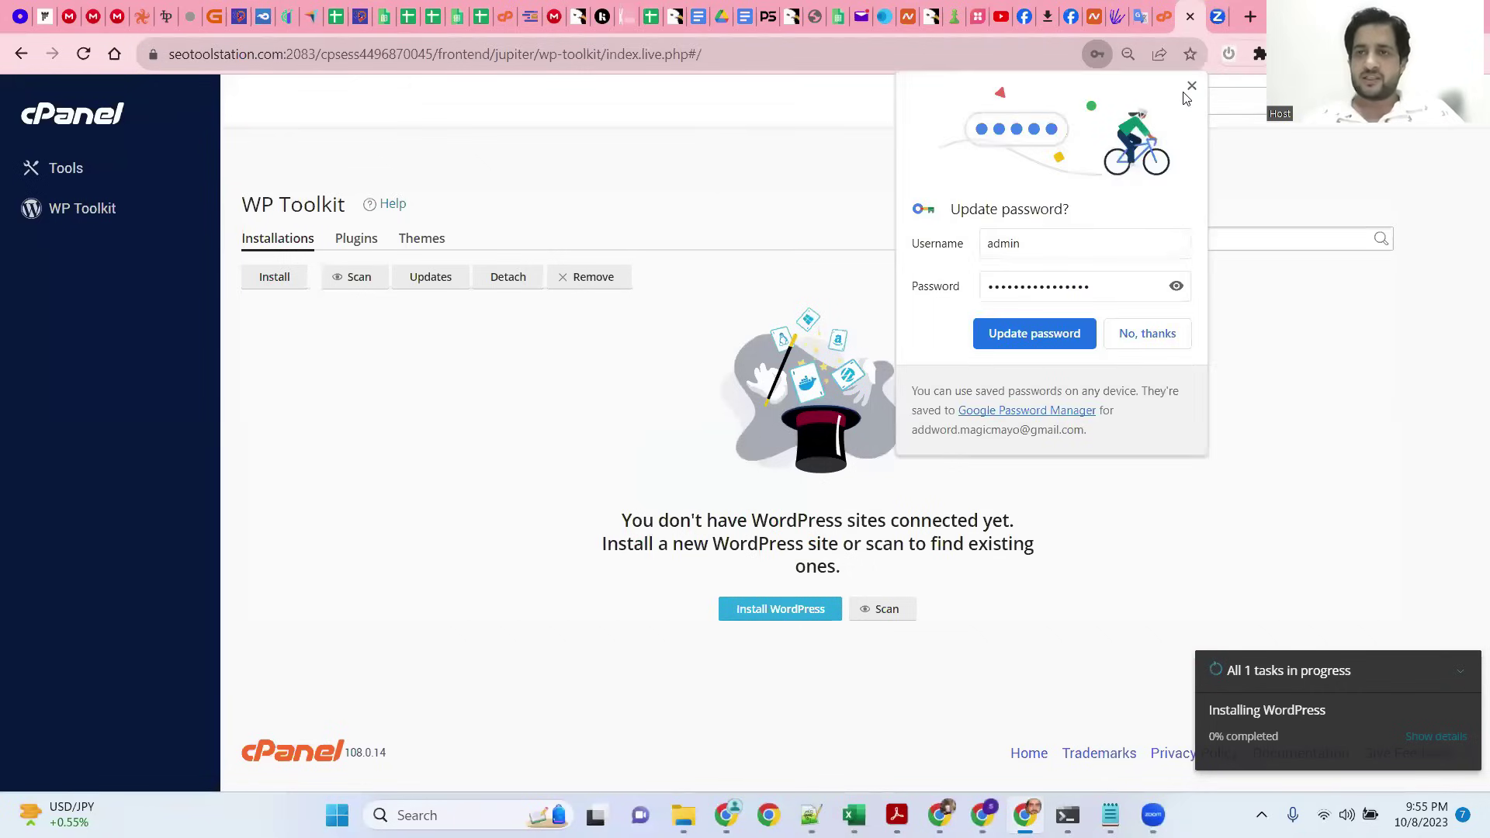
Step: Dismiss the password and Installation Complete popups, then try the new site's admin login
click(1193, 87)
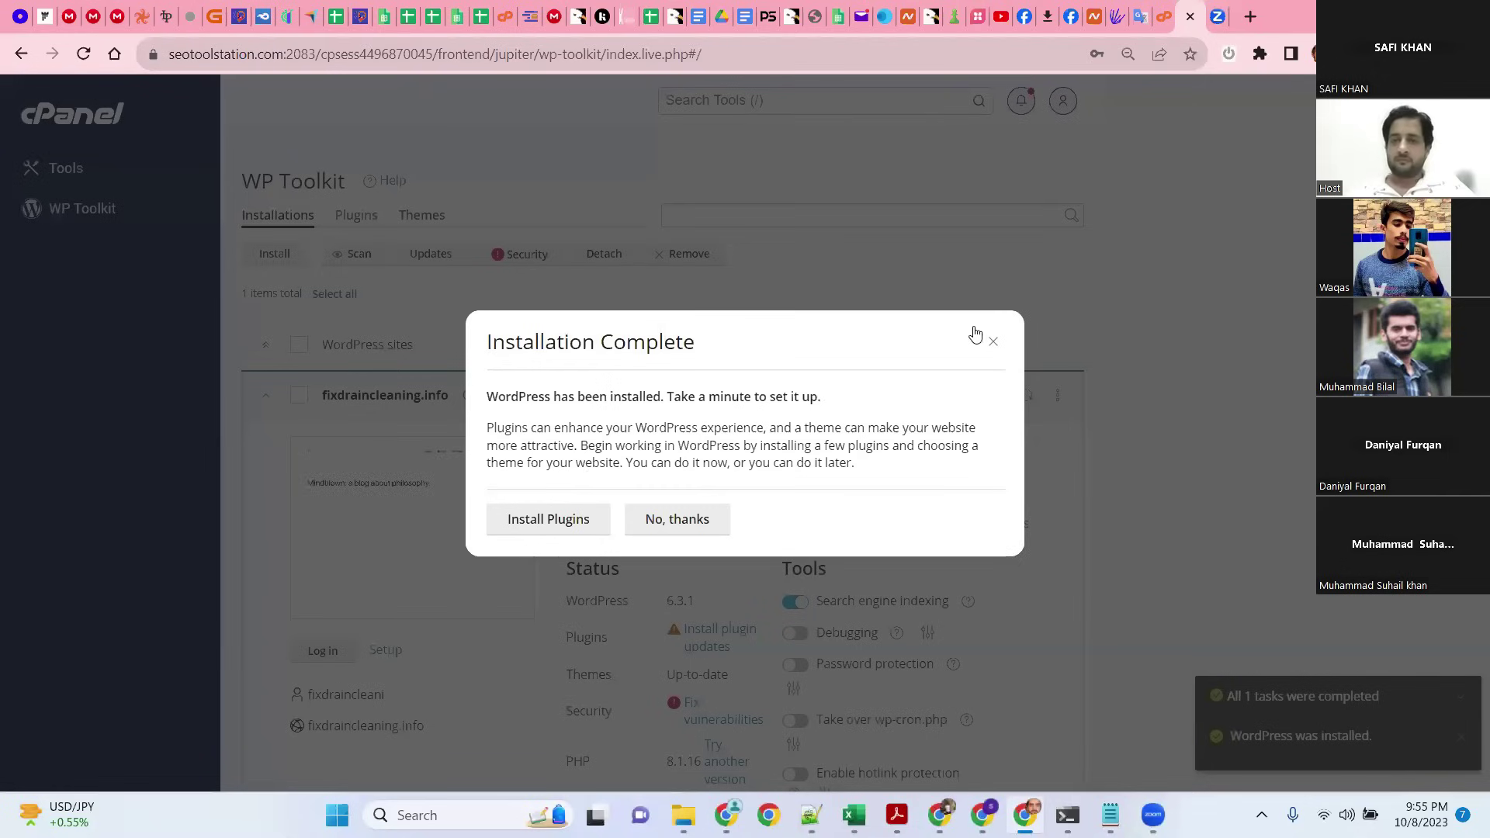
click(993, 341)
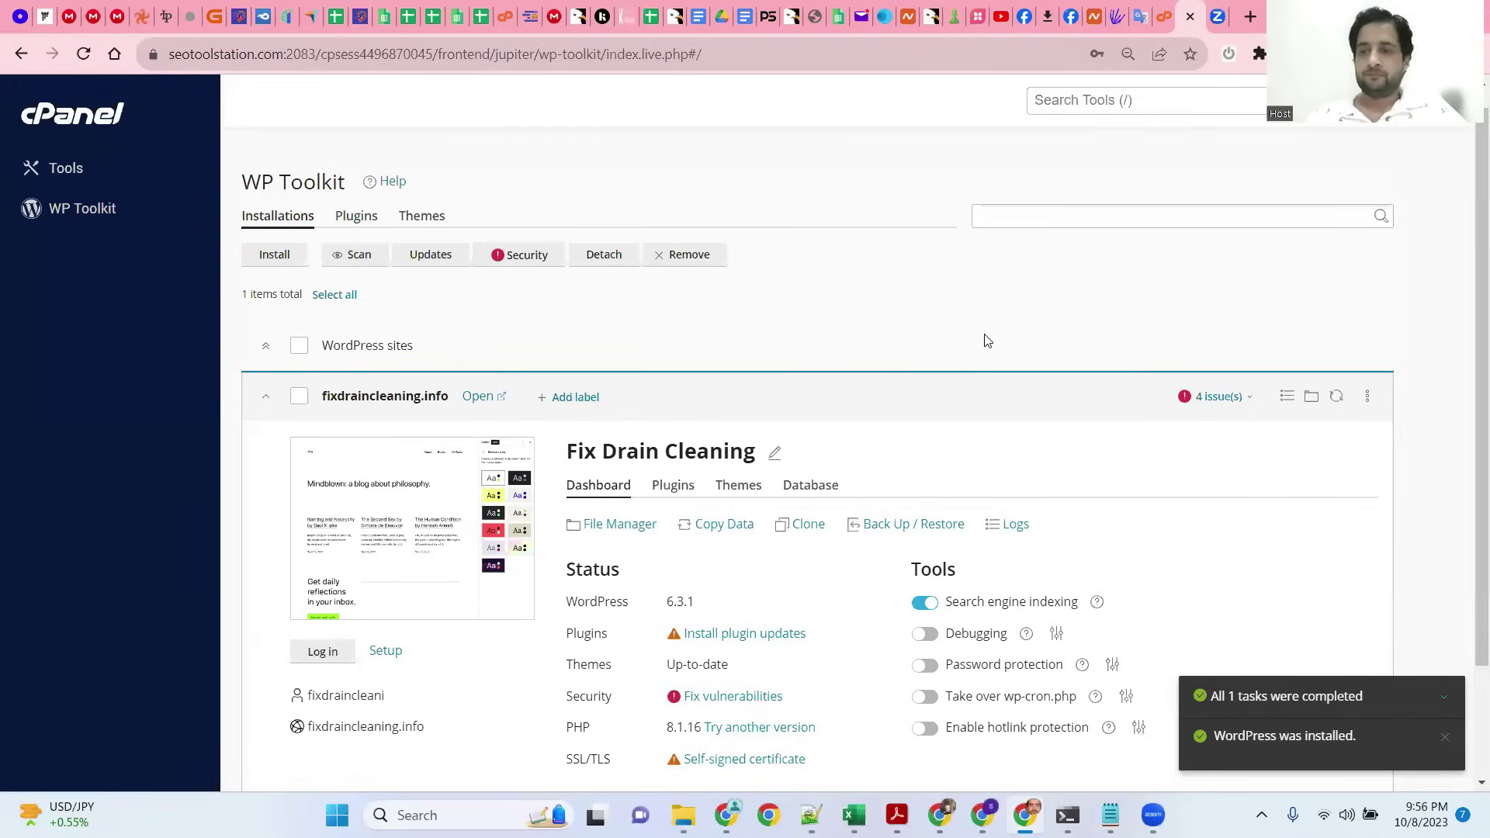
scroll(767, 363, down, 2)
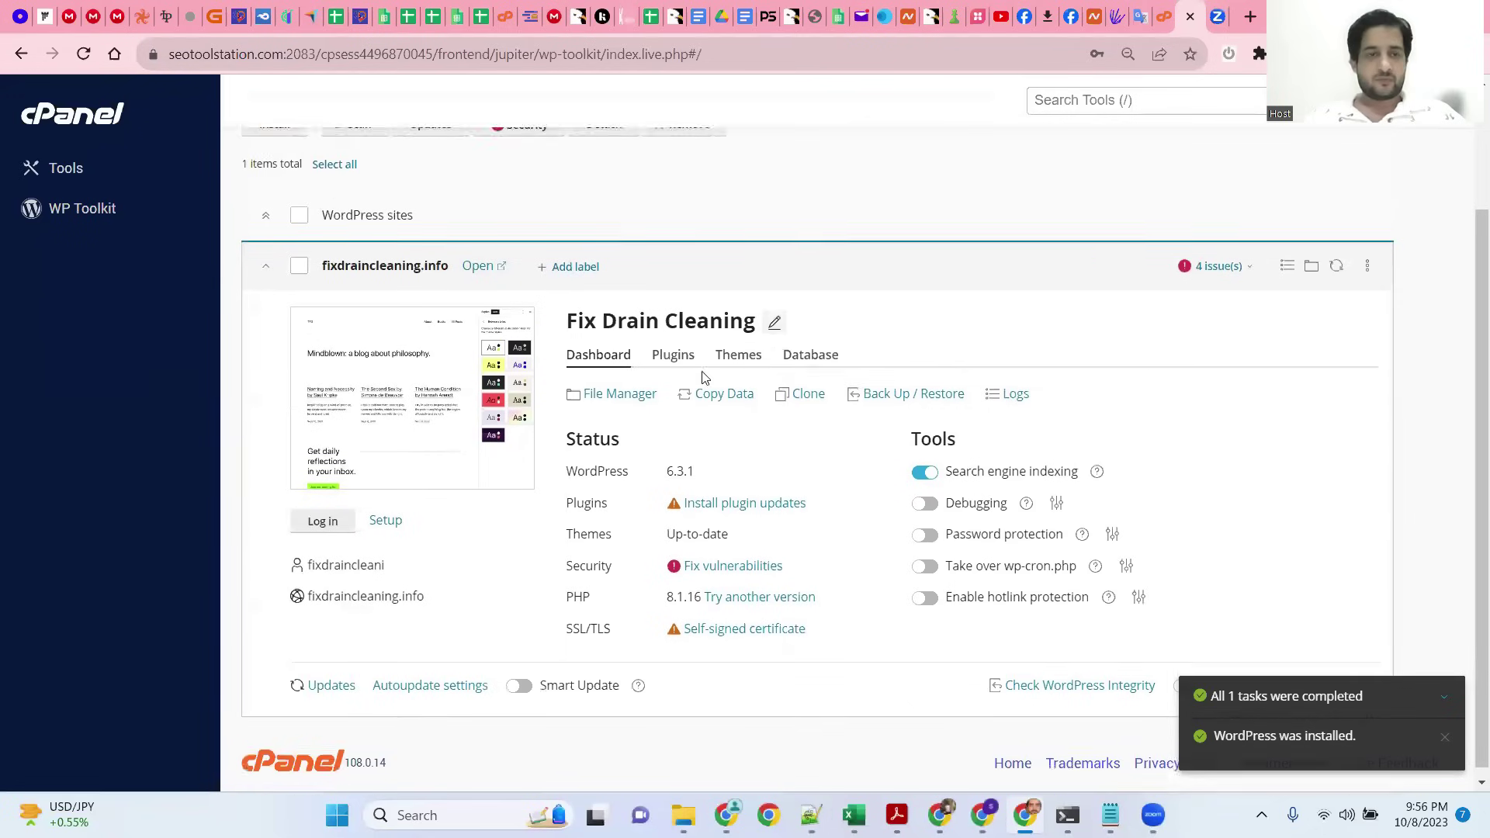
click(322, 512)
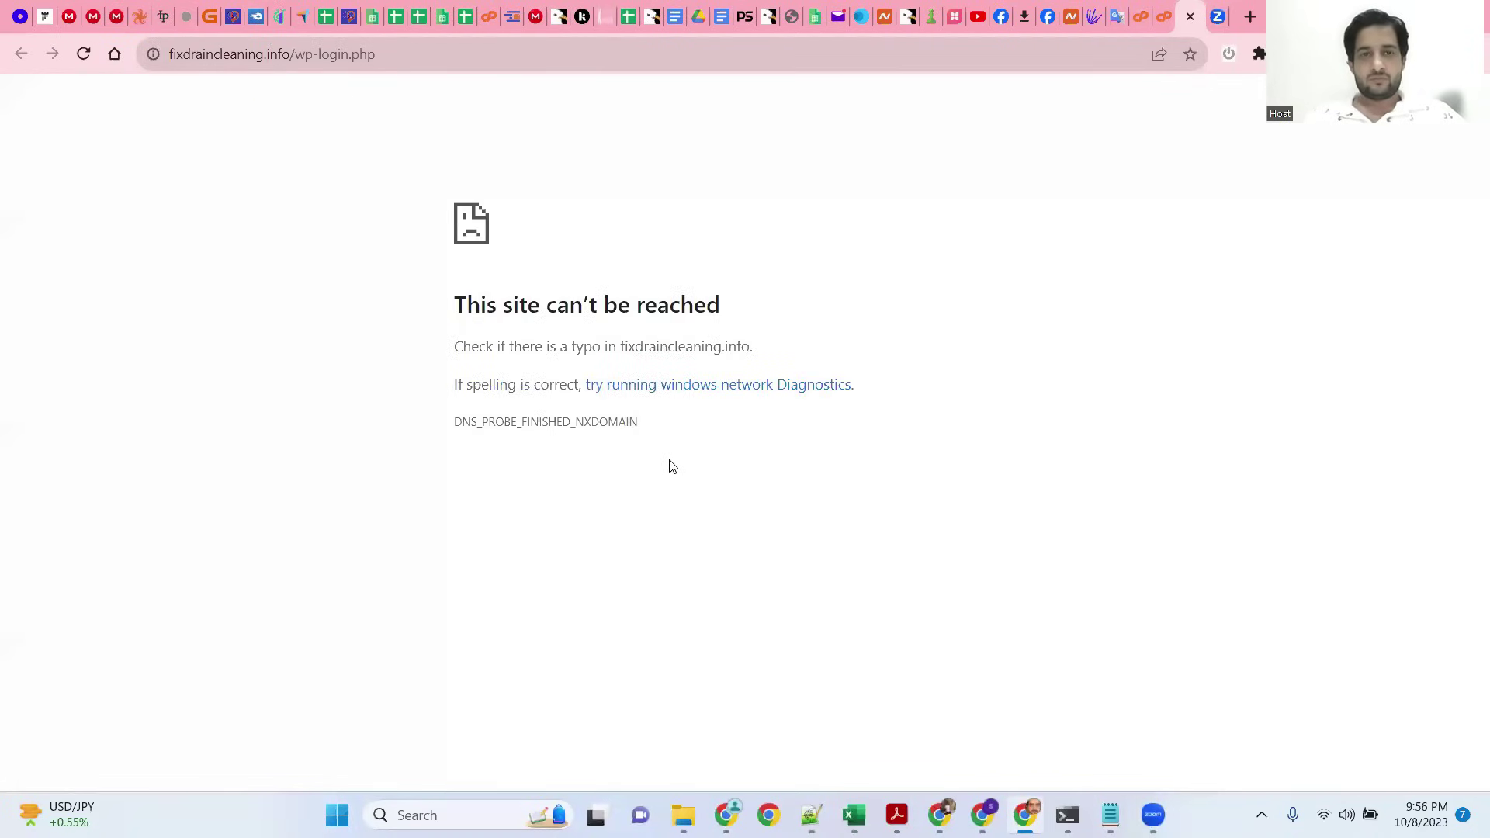
Step: Close the unreachable wp-login.php tab to get back to cPanel
mouse_move(456, 279)
mouse_down()
mouse_move(660, 383)
mouse_move(676, 424)
mouse_move(437, 301)
mouse_up()
click(697, 436)
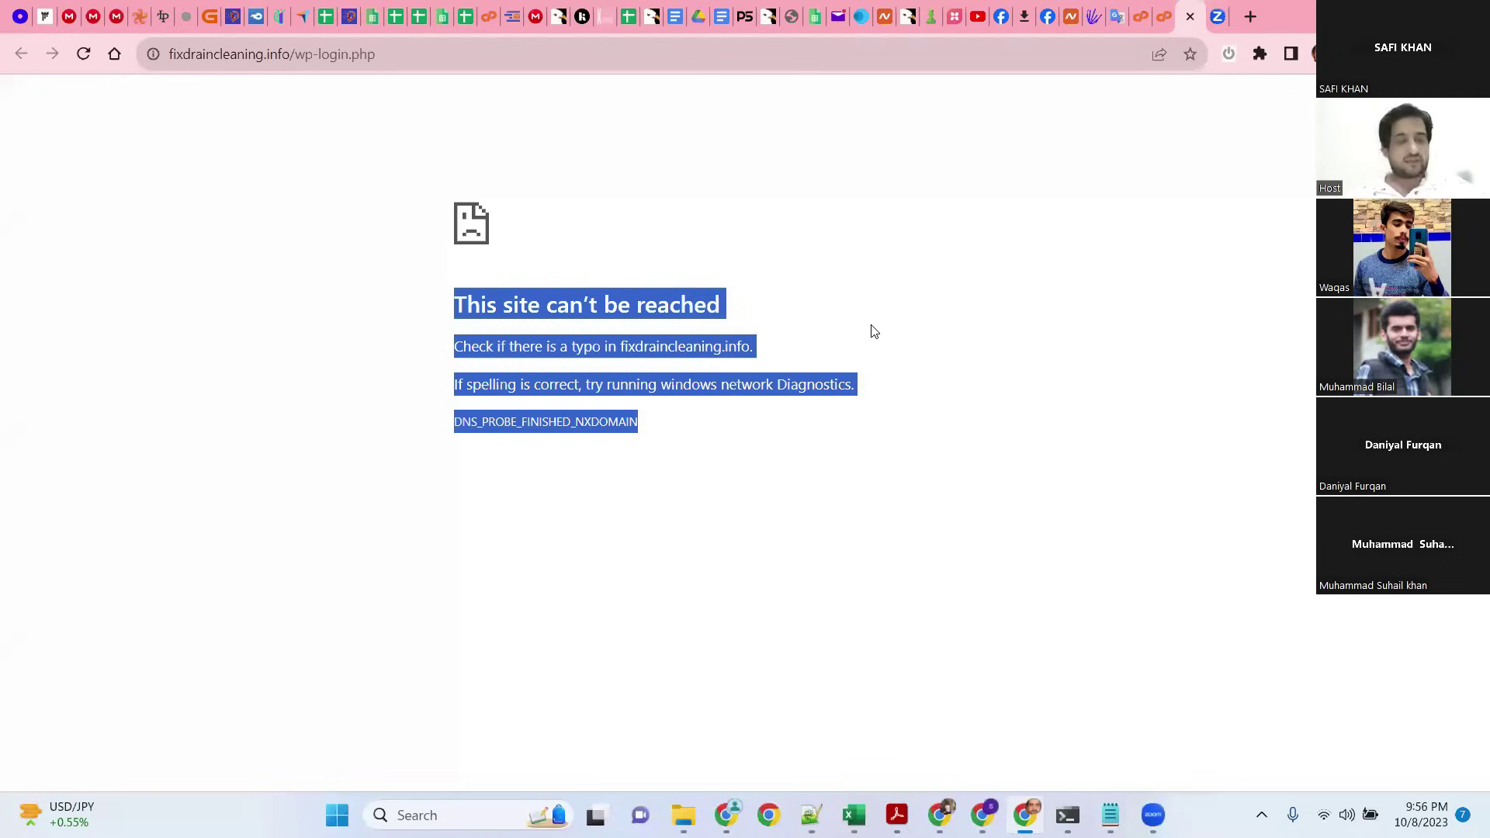
click(1191, 16)
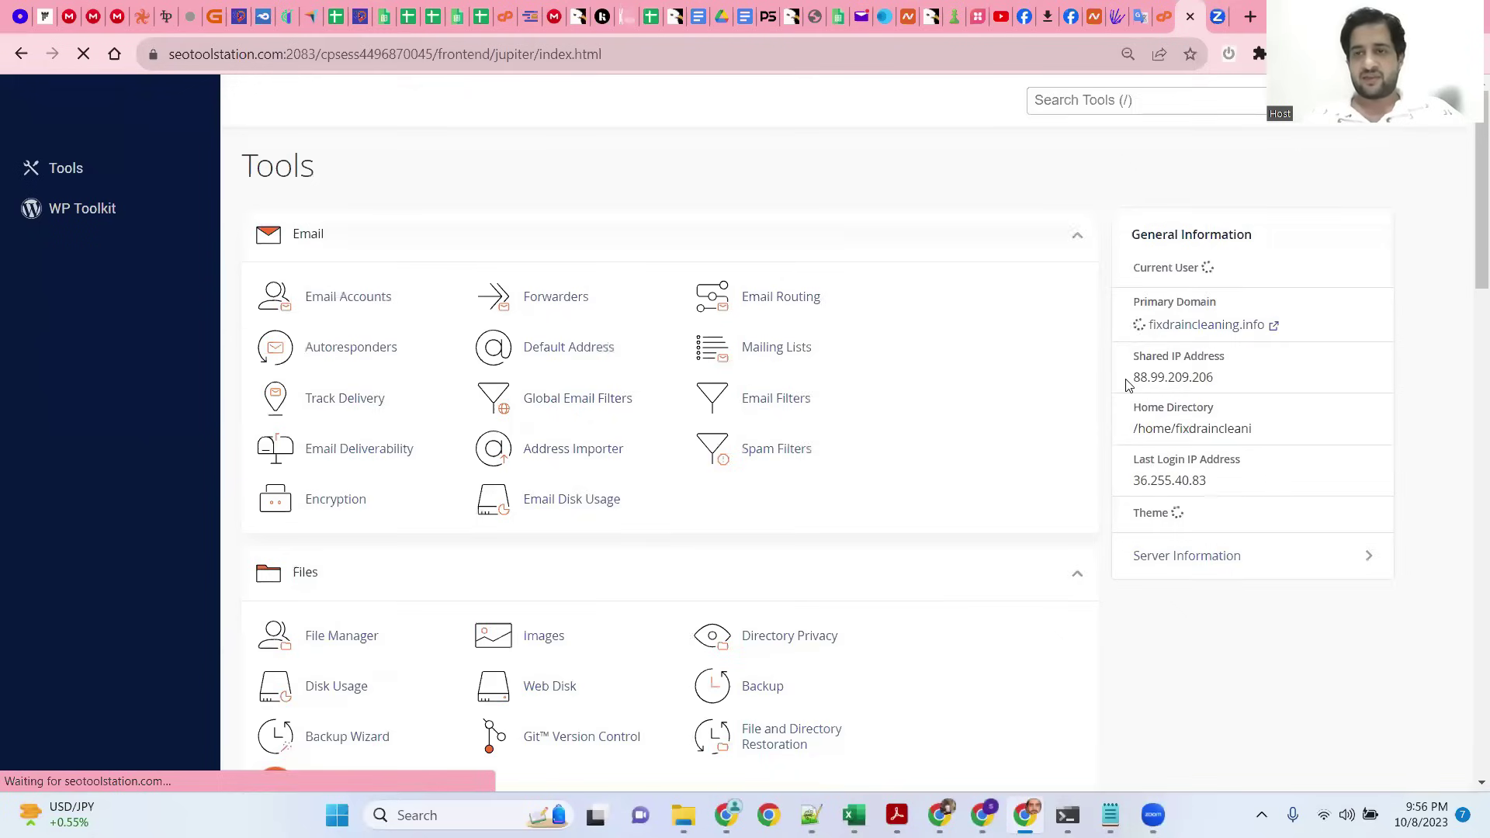
Step: Run AutoSSL on fixdraincleaning.info plus its mail and www subdomains from SSL/TLS Status
scroll(1152, 481, down, 1)
click(1149, 432)
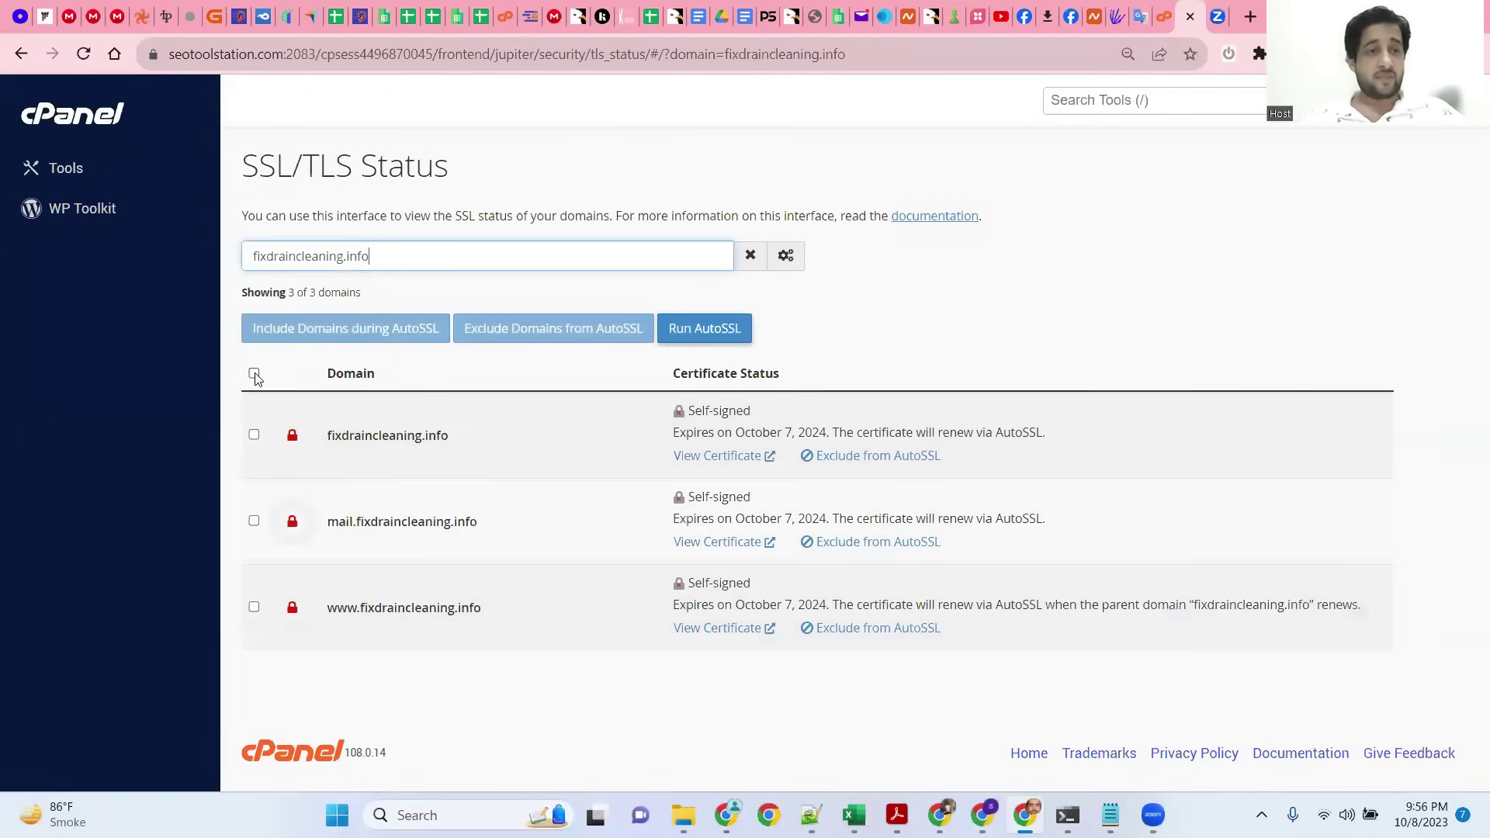
click(253, 374)
click(711, 329)
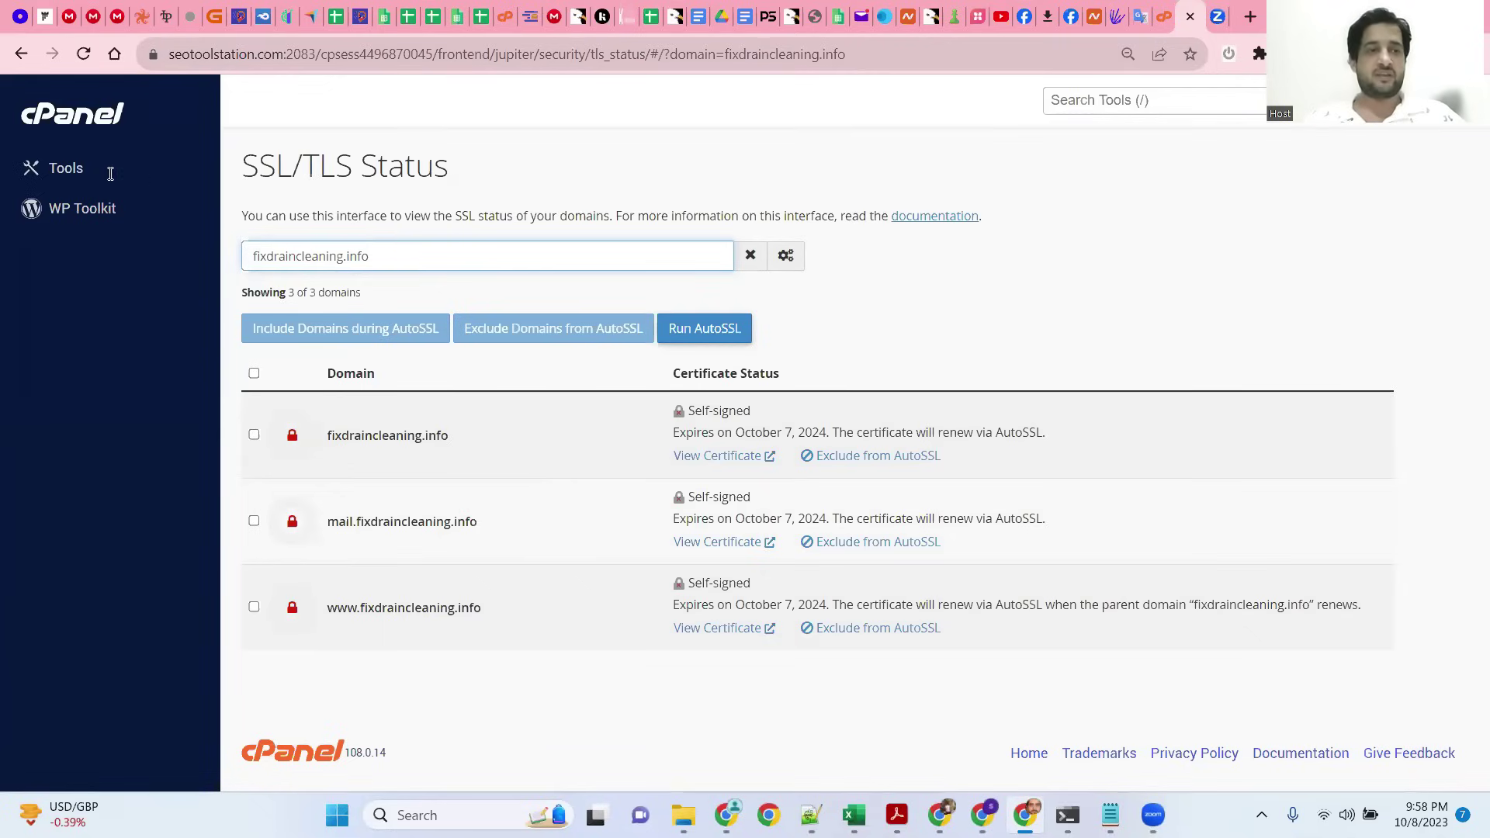
Step: Reopen WP Toolkit from the Tools page and retry the WordPress admin login
click(79, 171)
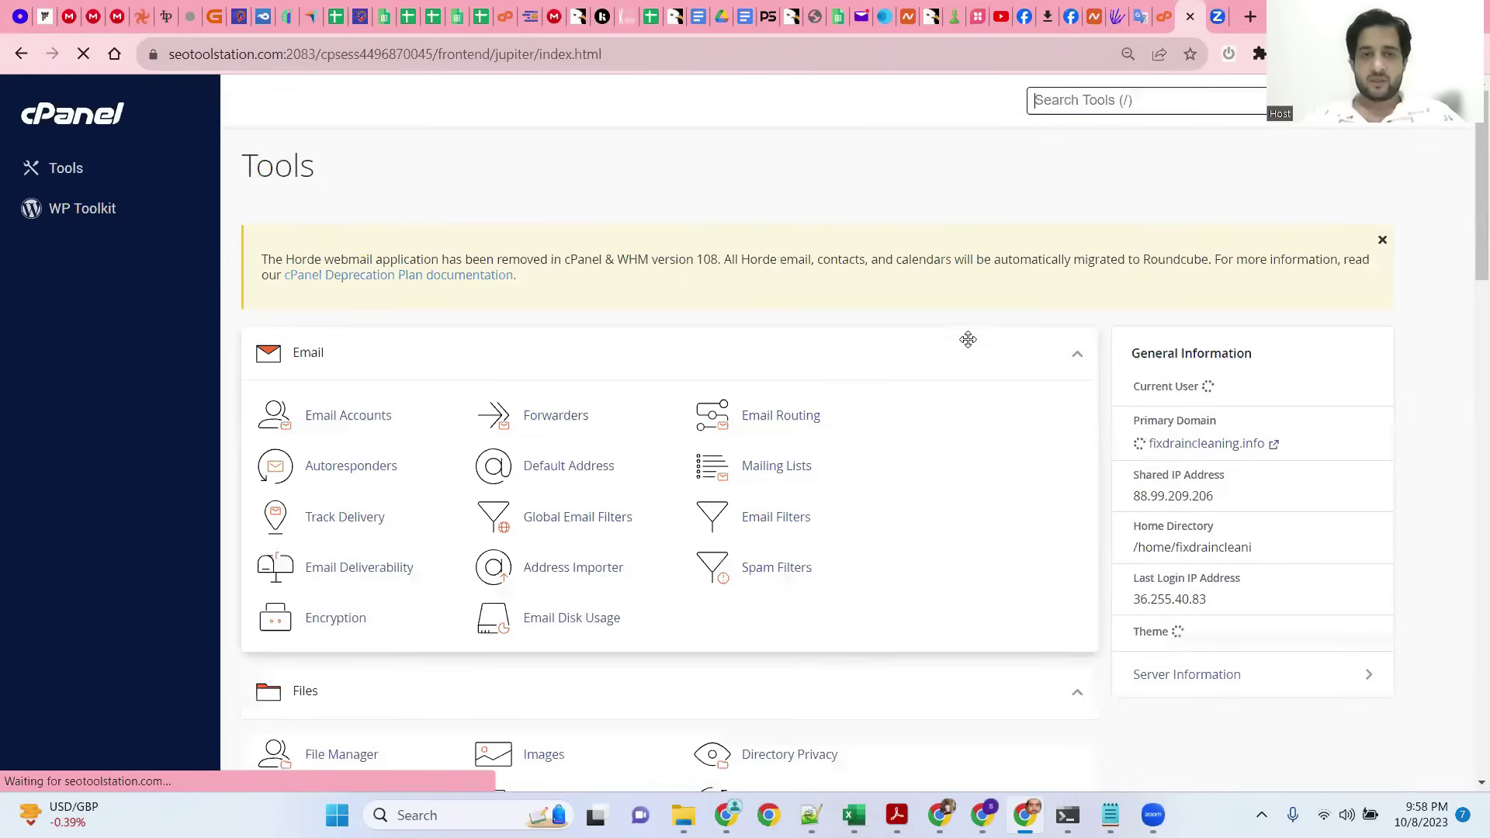
scroll(493, 423, down, 4)
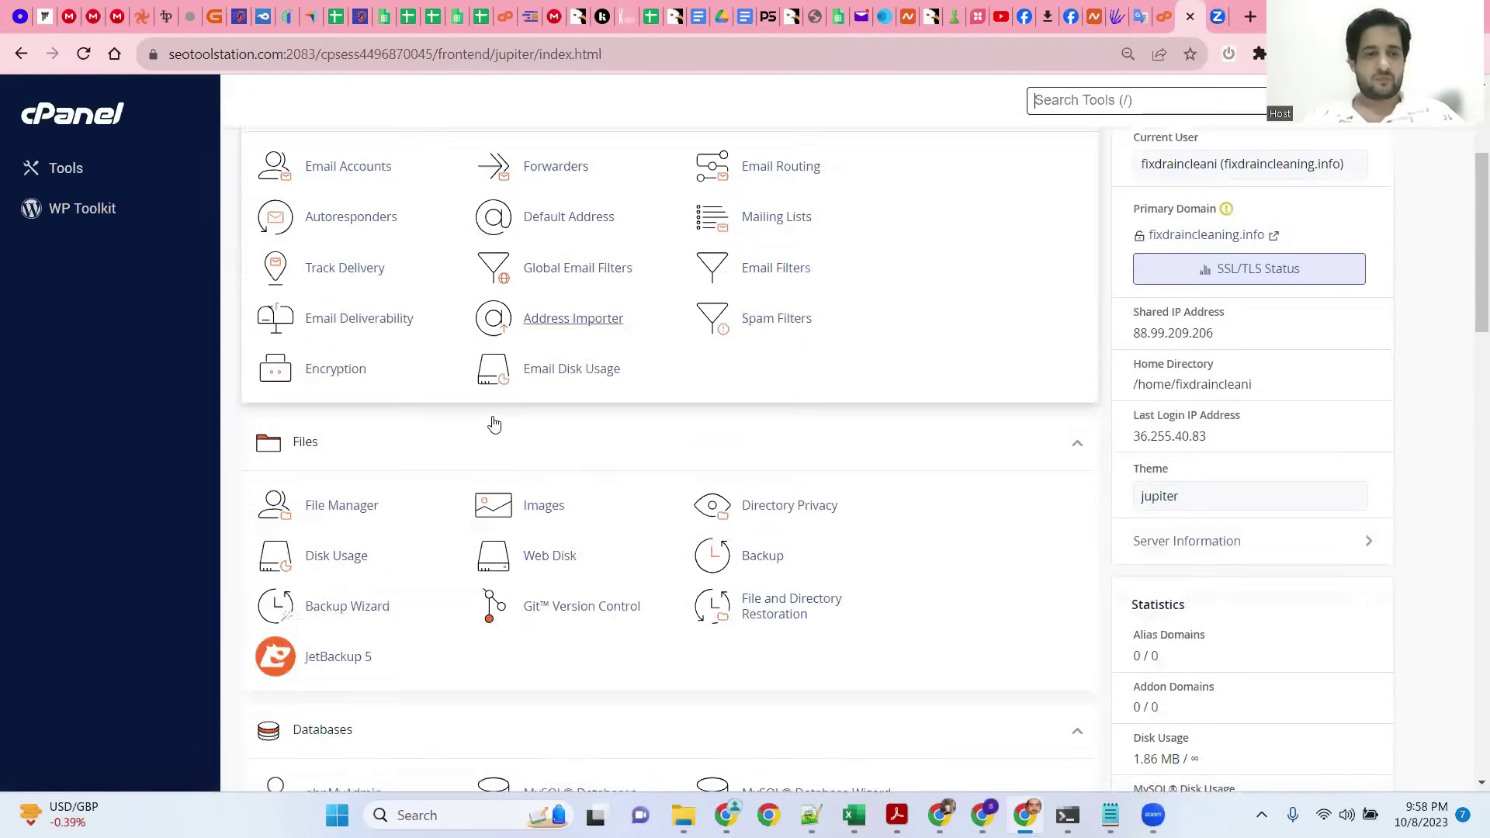
scroll(435, 493, down, 5)
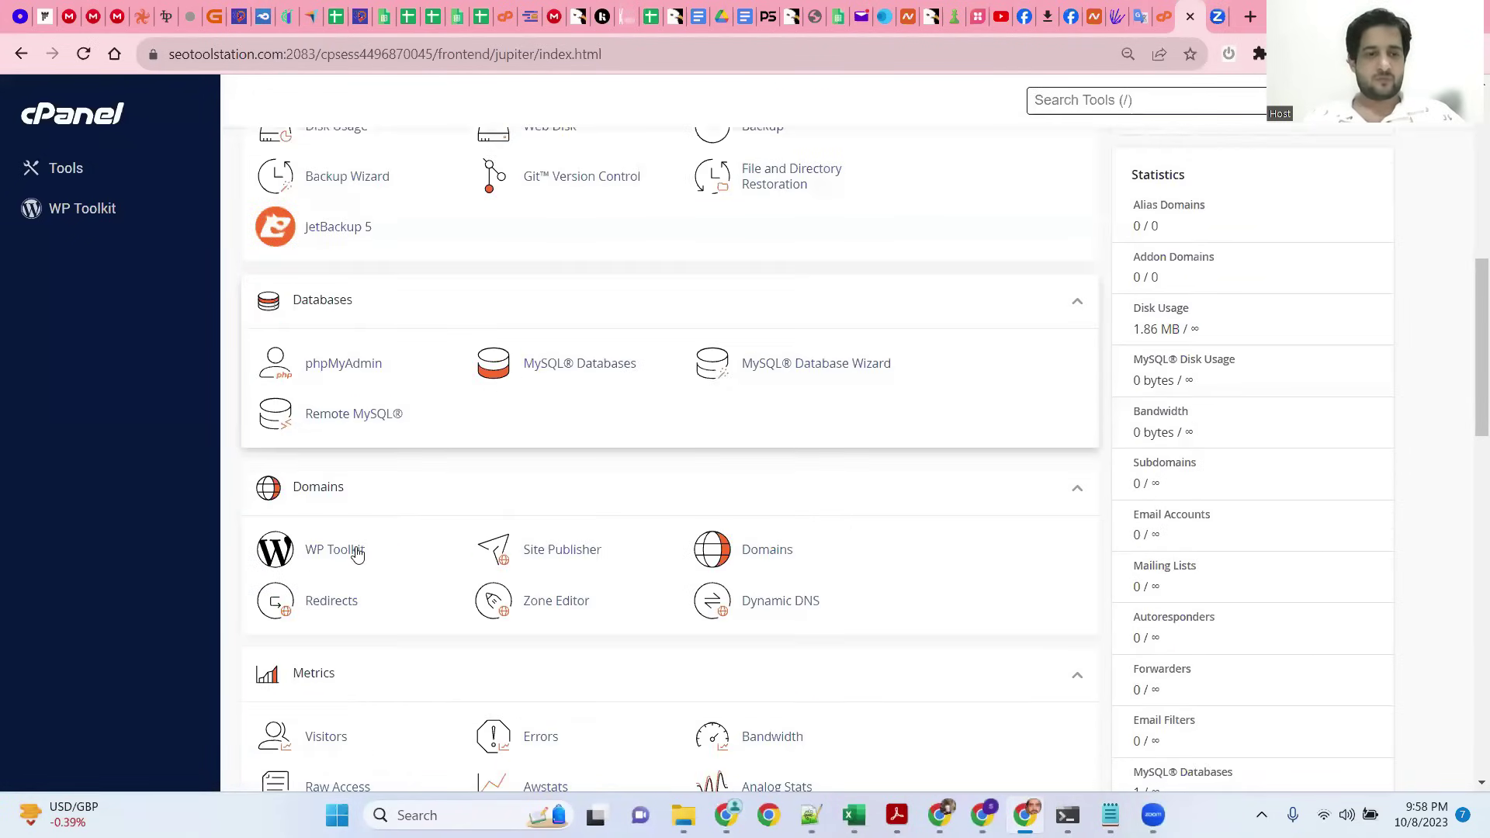
click(356, 552)
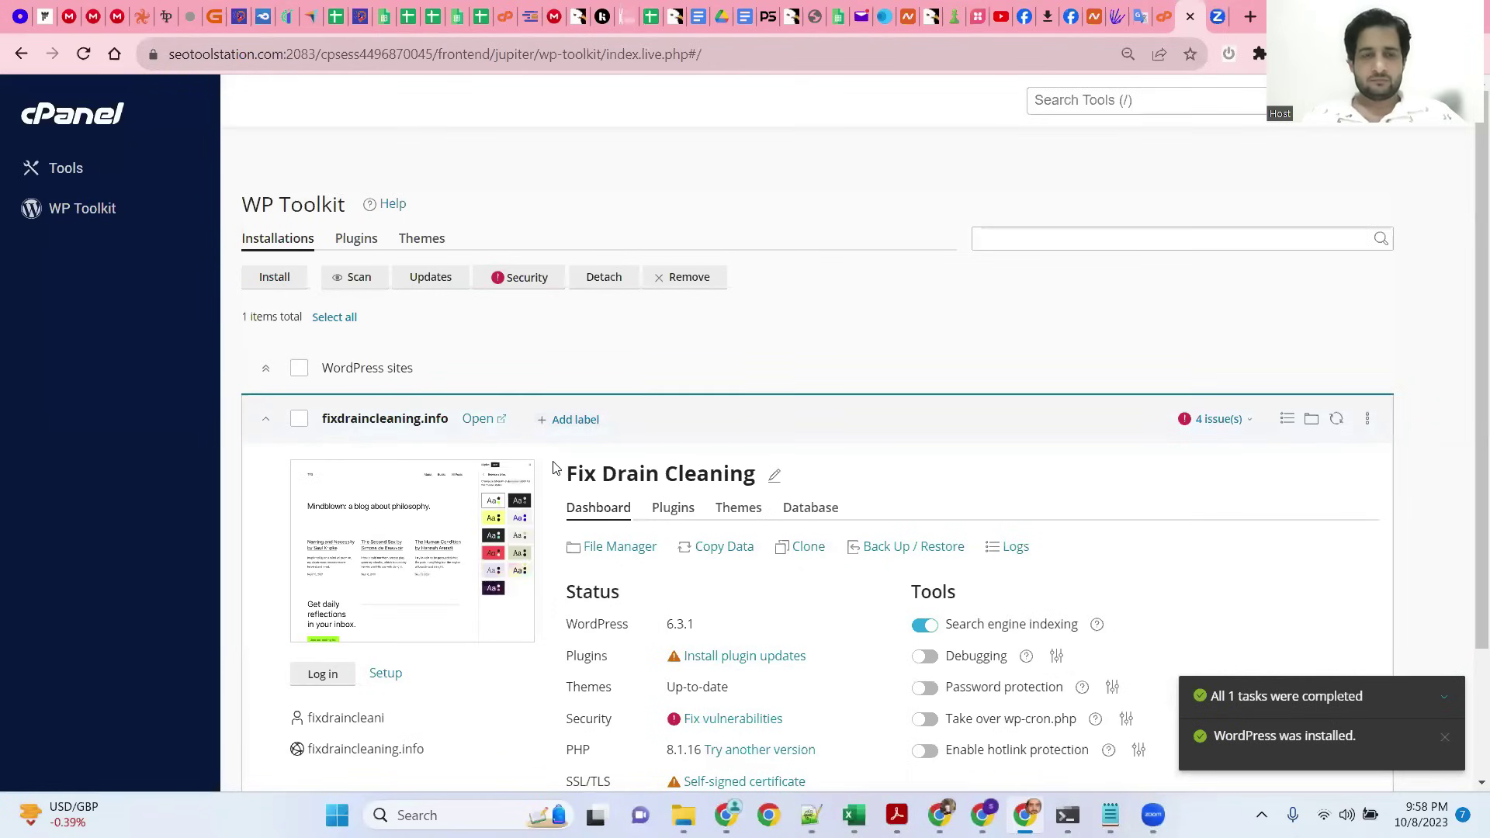
scroll(551, 473, down, 3)
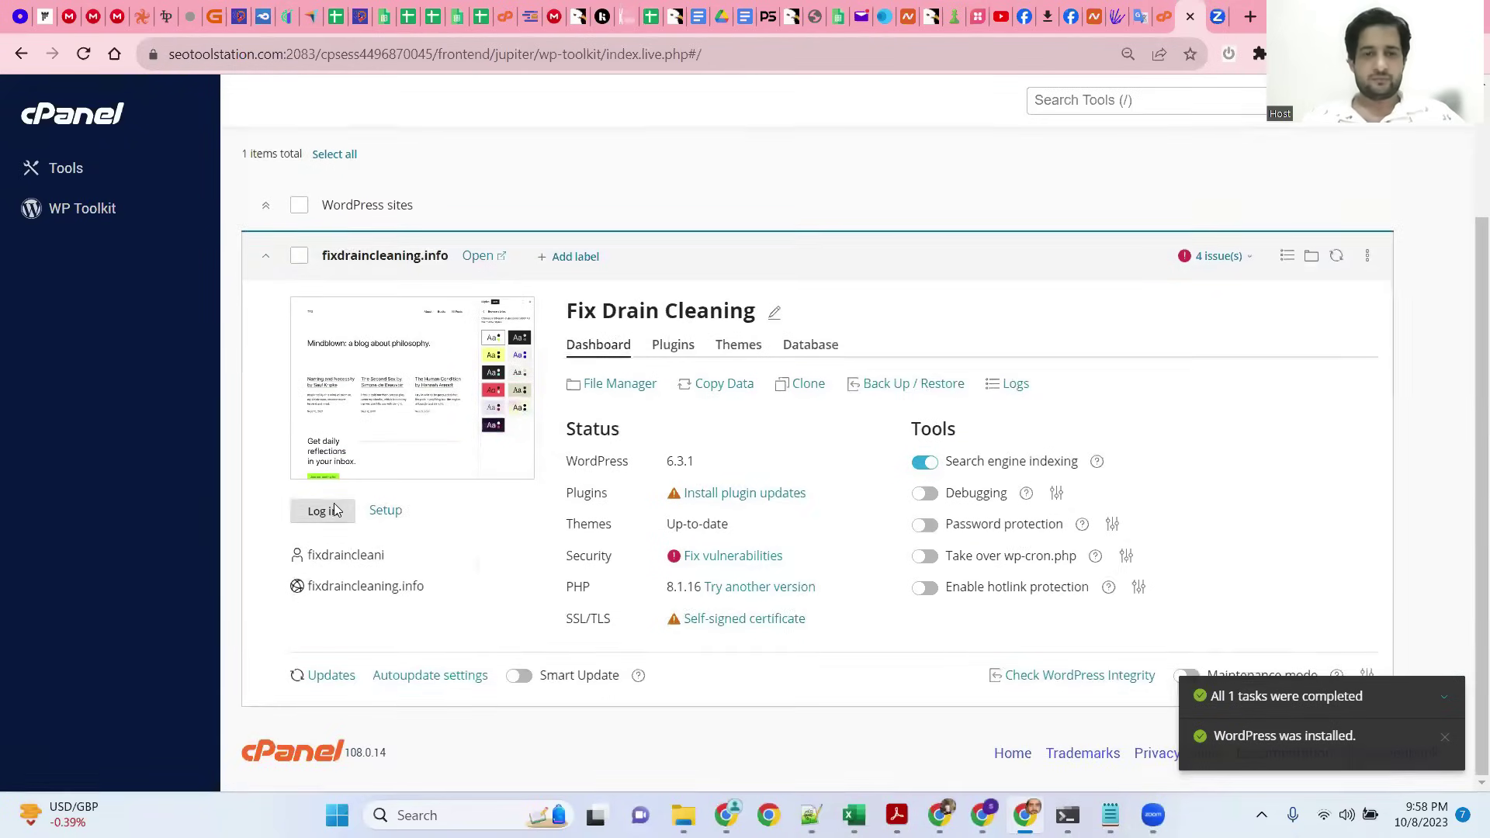
click(327, 510)
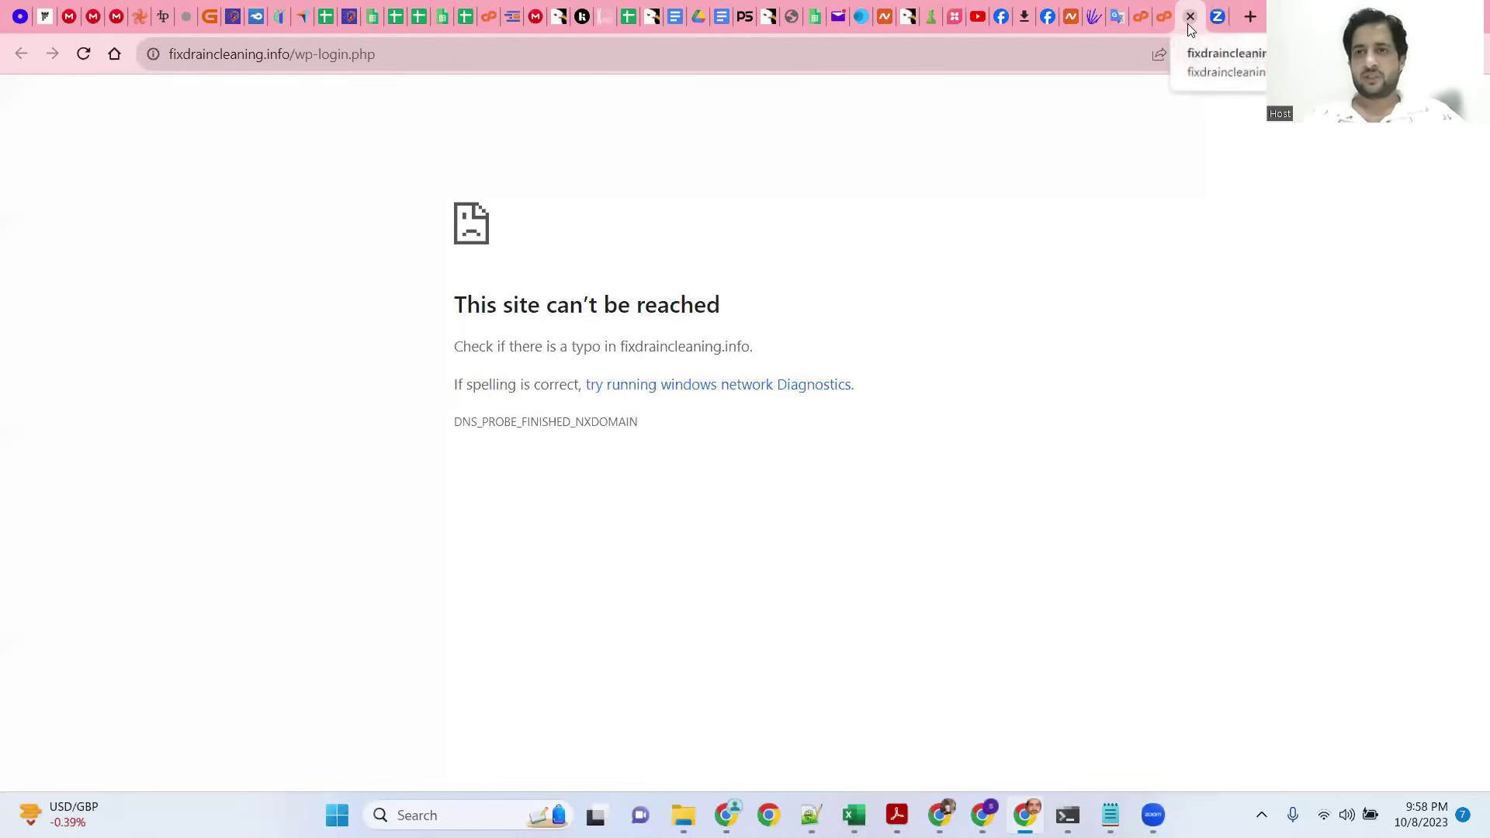
Step: Close the failed wp-login.php tab with Ctrl+W
key(ctrl+w)
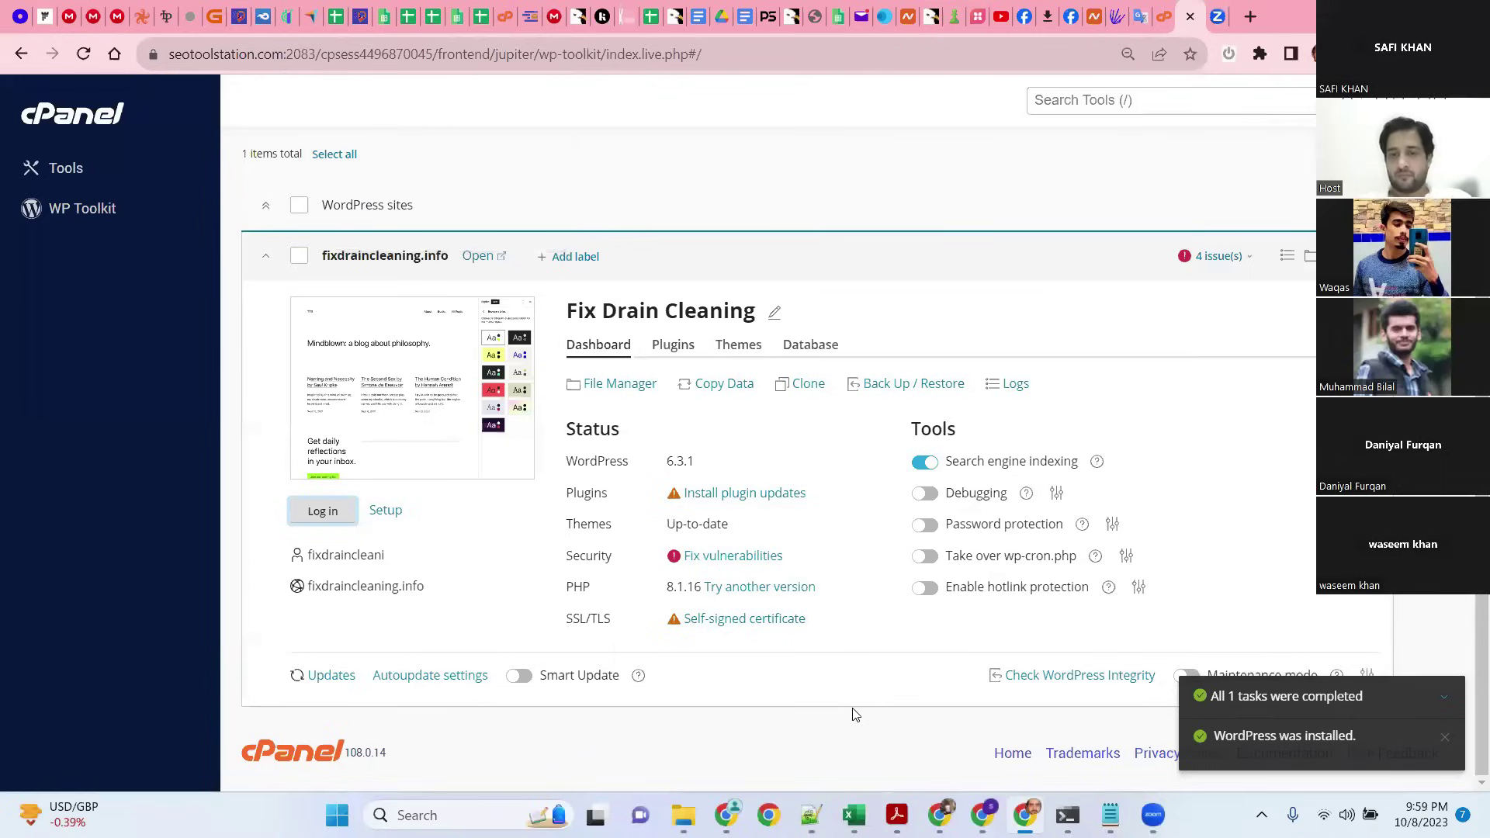
Step: Switch from cPanel to the ChatGPT window with a blank GPT-4 chat
key(alt+Tab)
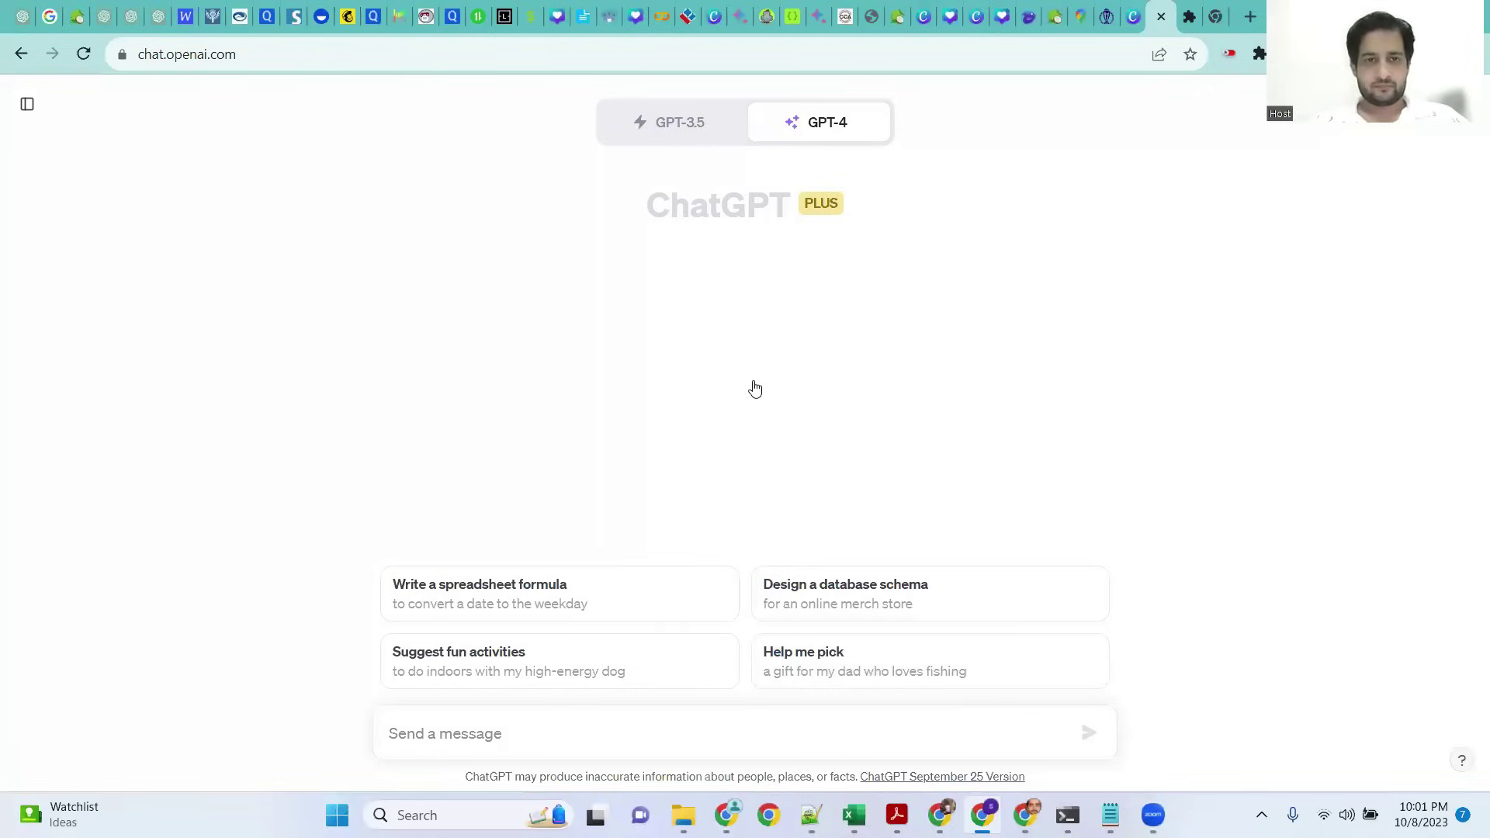
Step: Copy the French translation 'Nettoyage des canalisations' of 'Drain Cleaning' from Google Translate
key(alt+Tab)
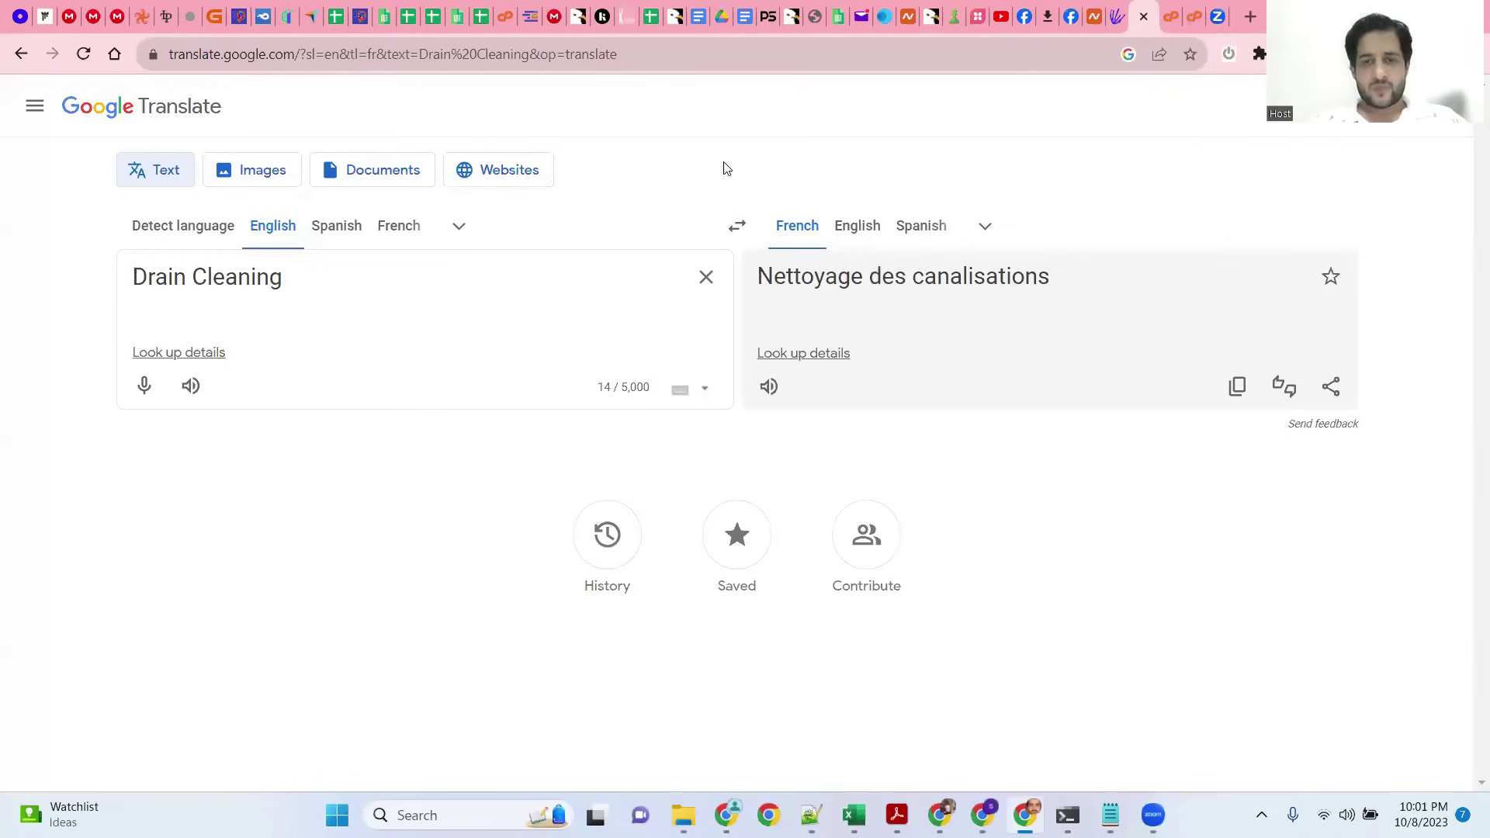
drag(286, 287, 126, 296)
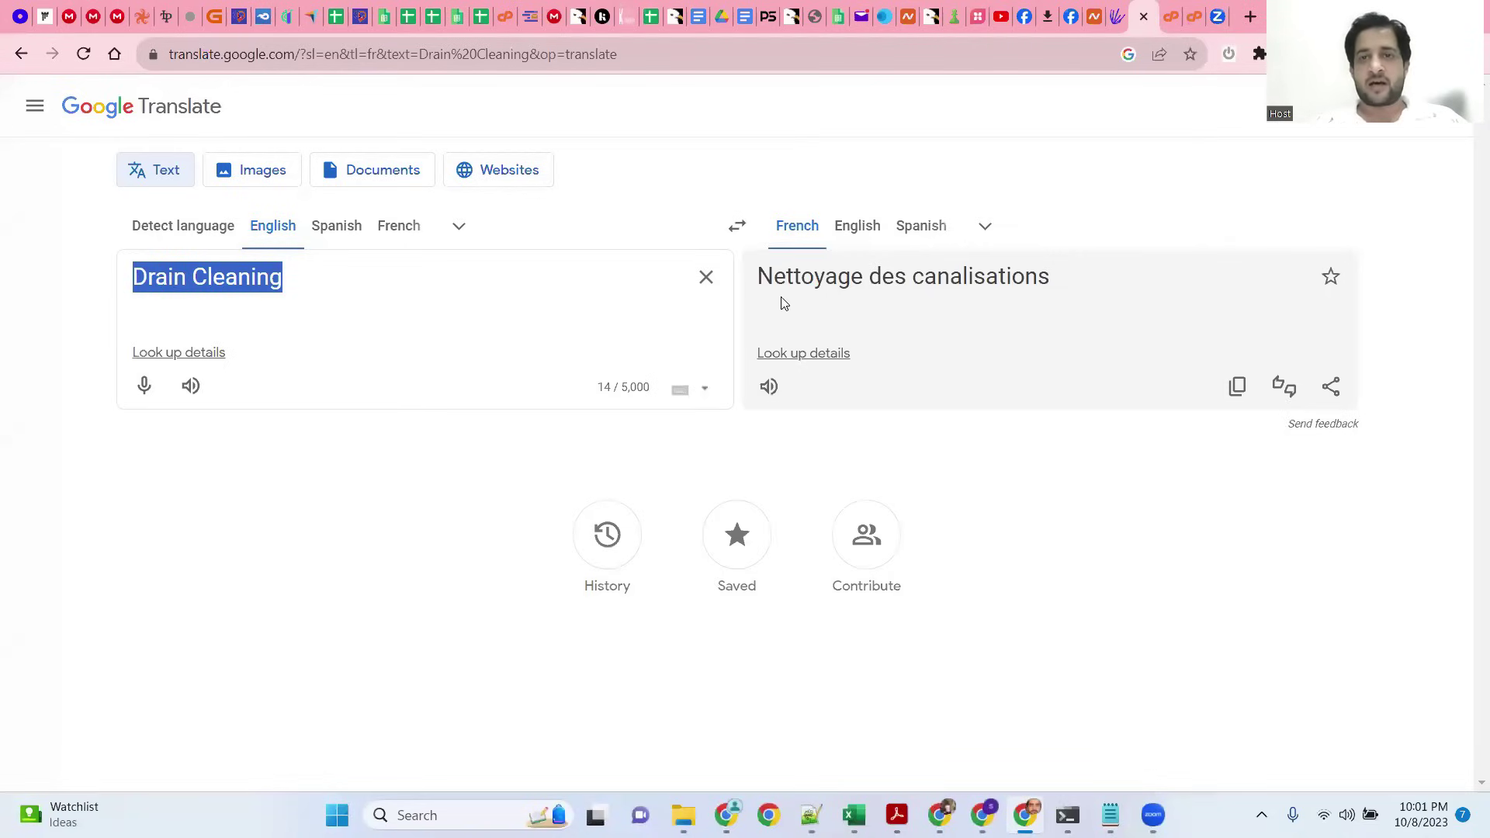
drag(752, 279, 1064, 257)
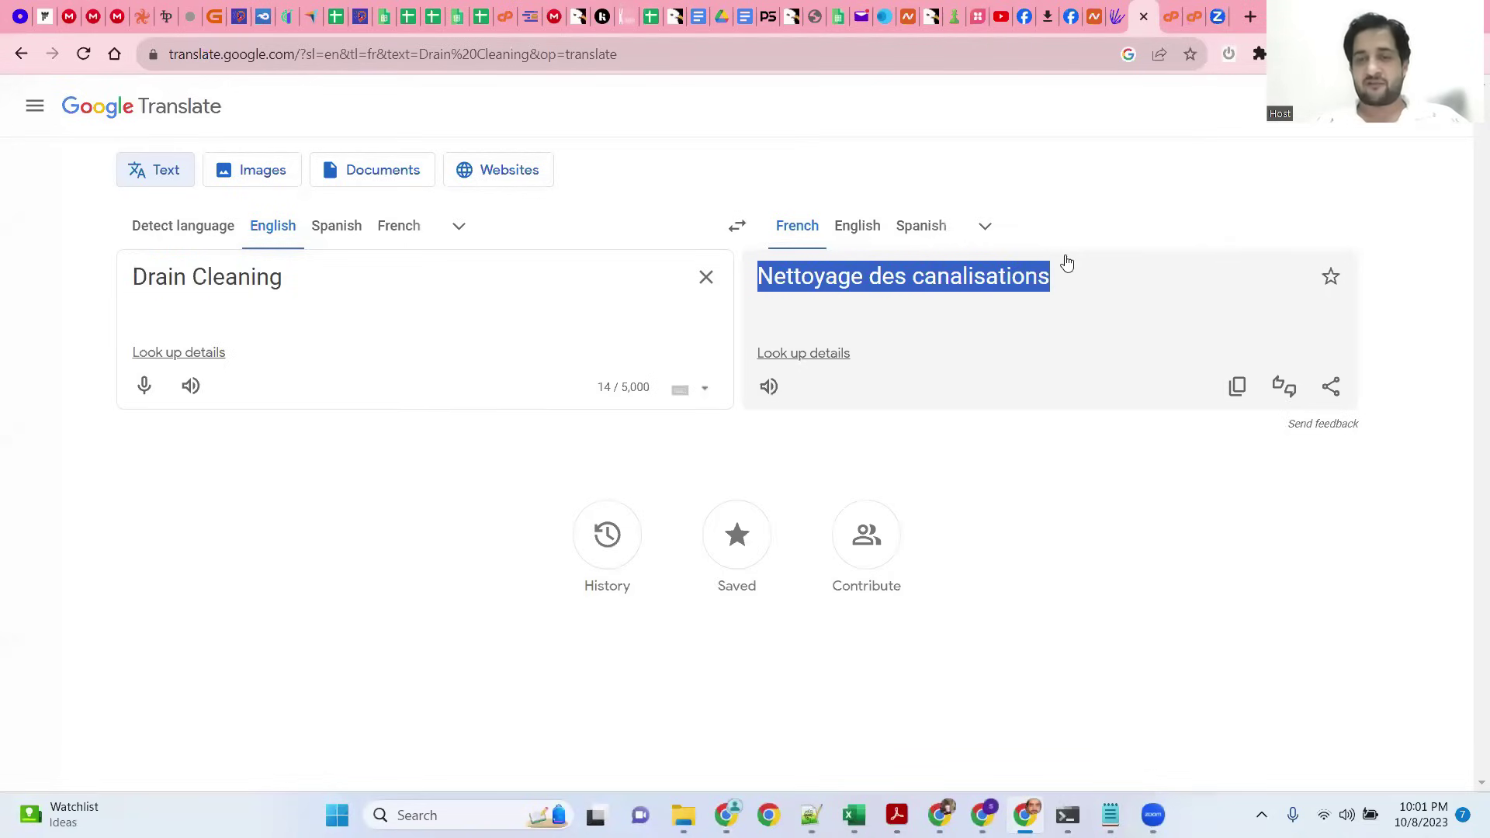
right_click(967, 288)
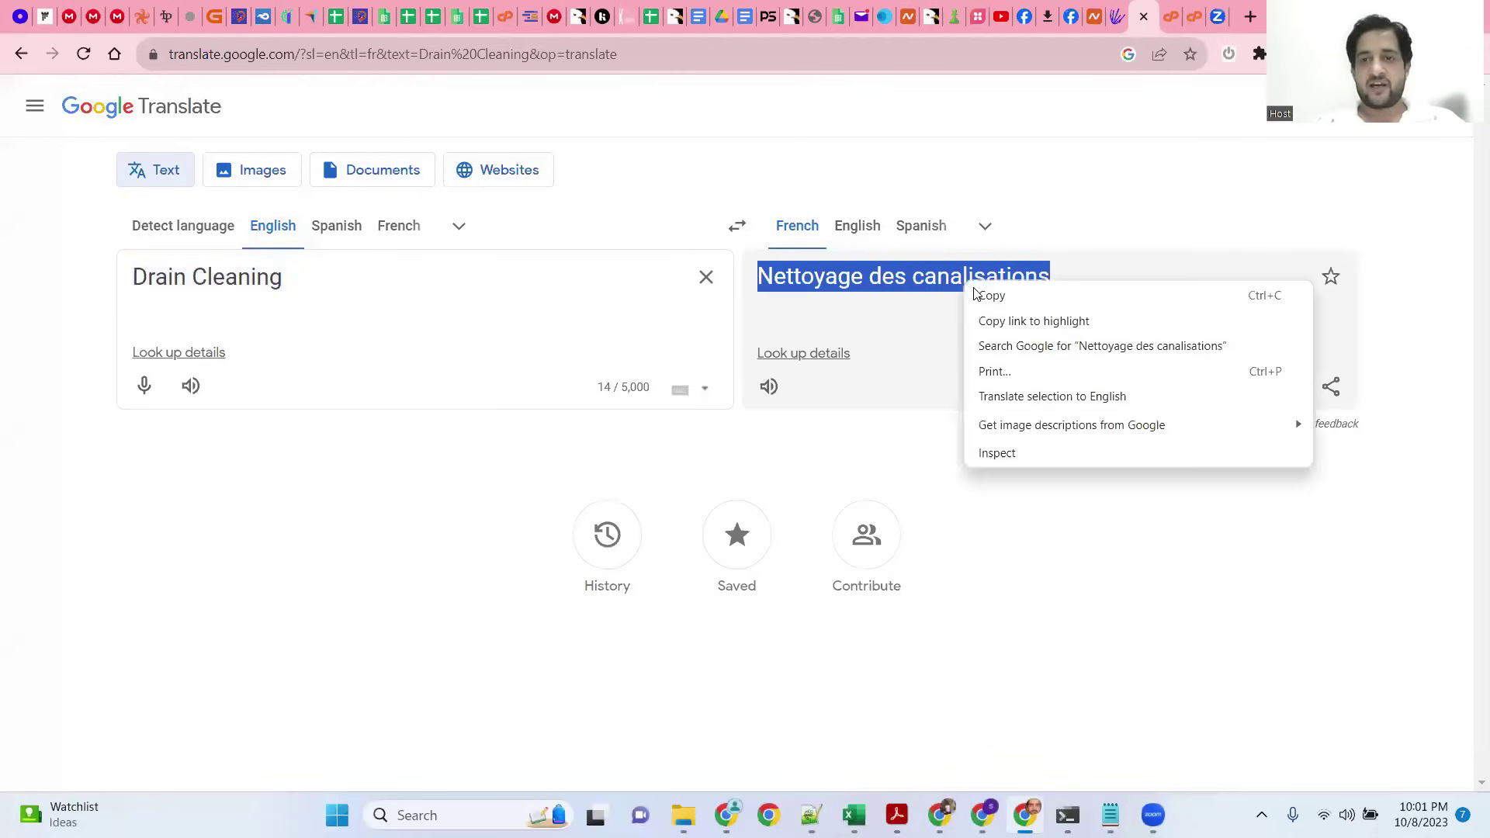
click(992, 296)
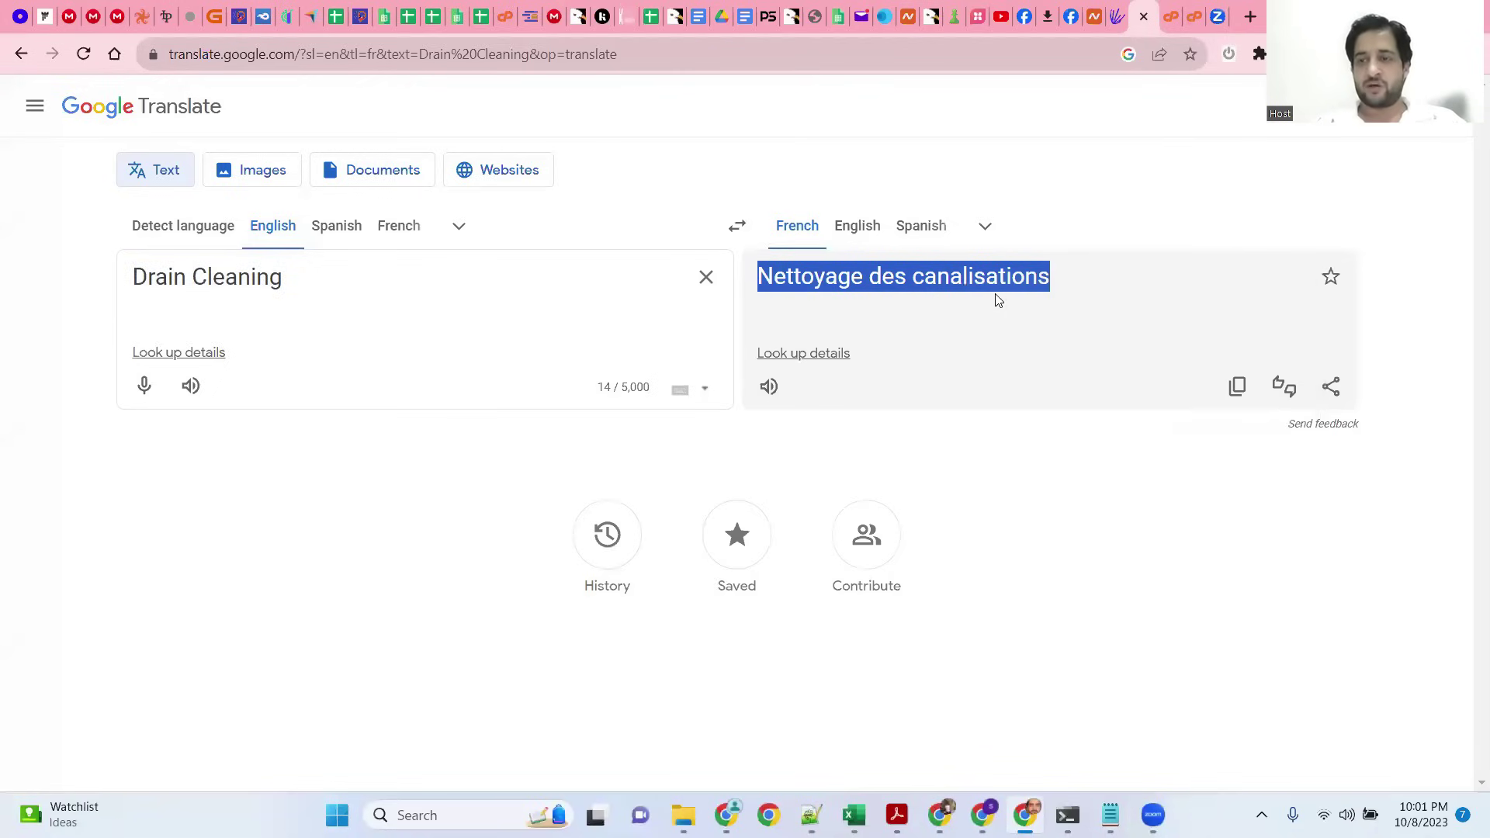
right_click(872, 281)
click(885, 292)
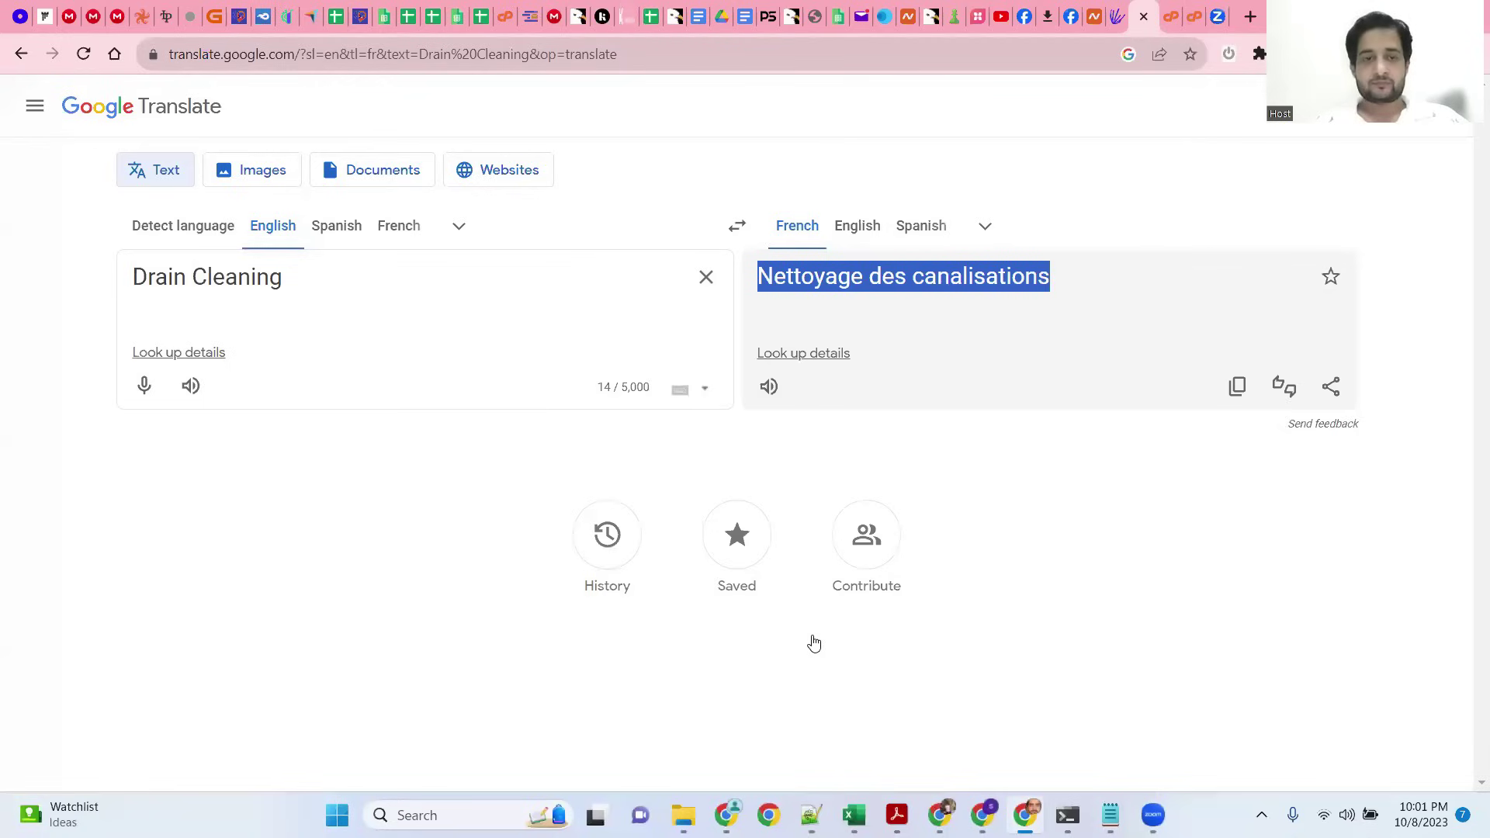
Step: Ask GPT-4 for 20 French questions on 'Nettoyage des canalisations', correcting 'realted' to 'related'
key(alt+Tab)
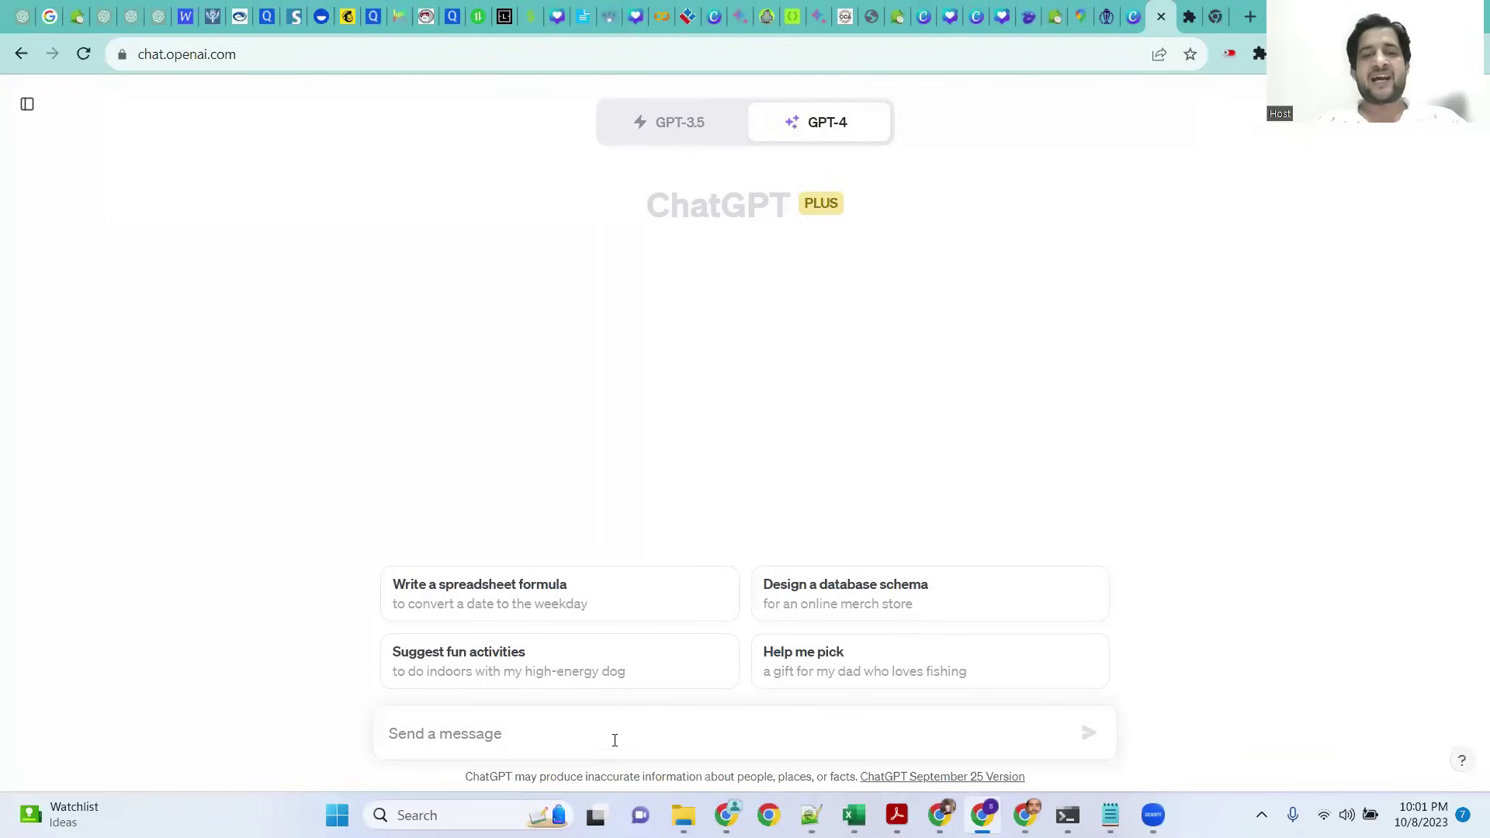
key(ctrl+v)
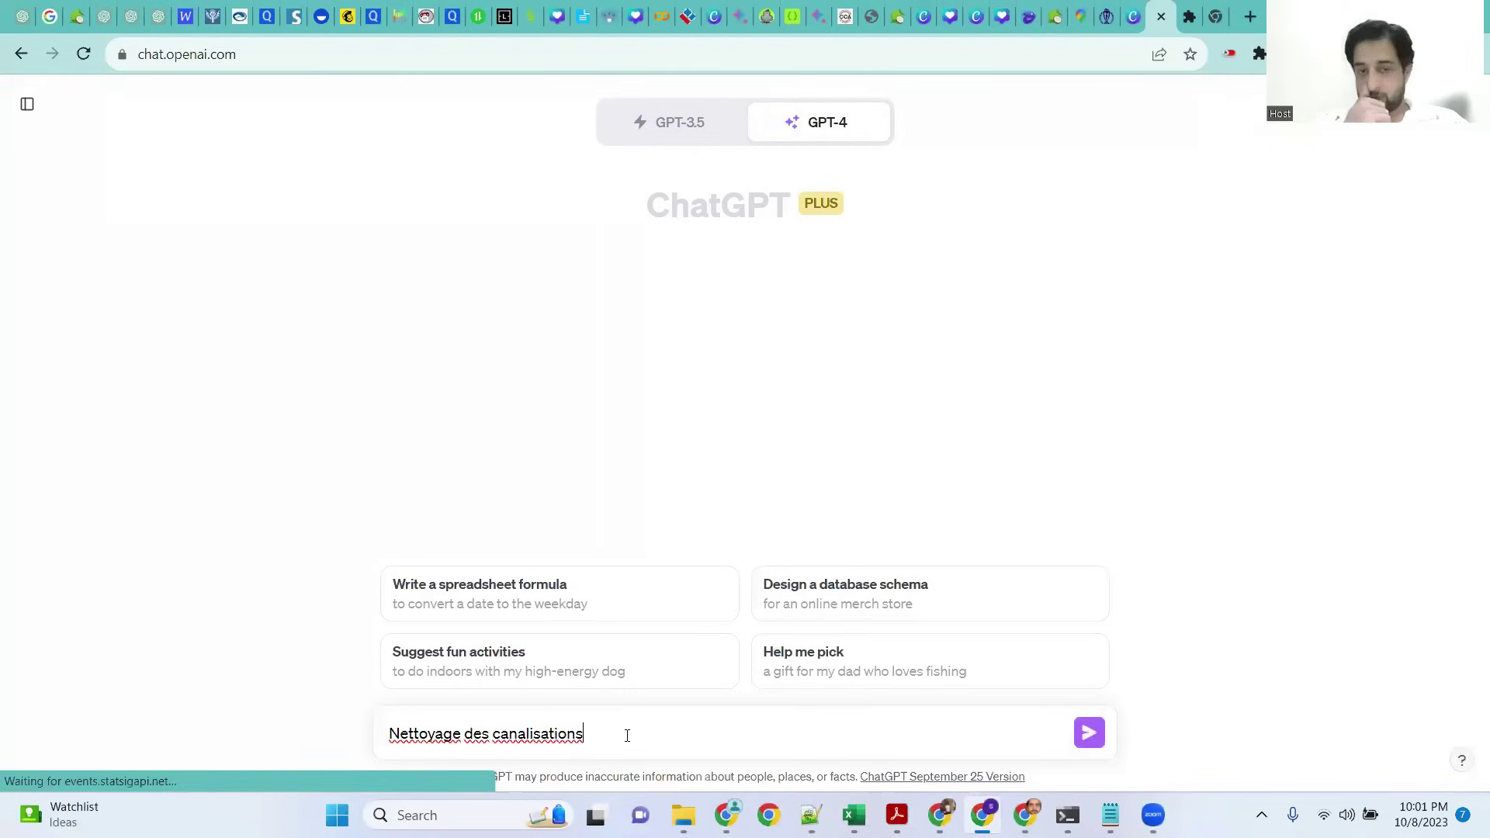
text(this is my )
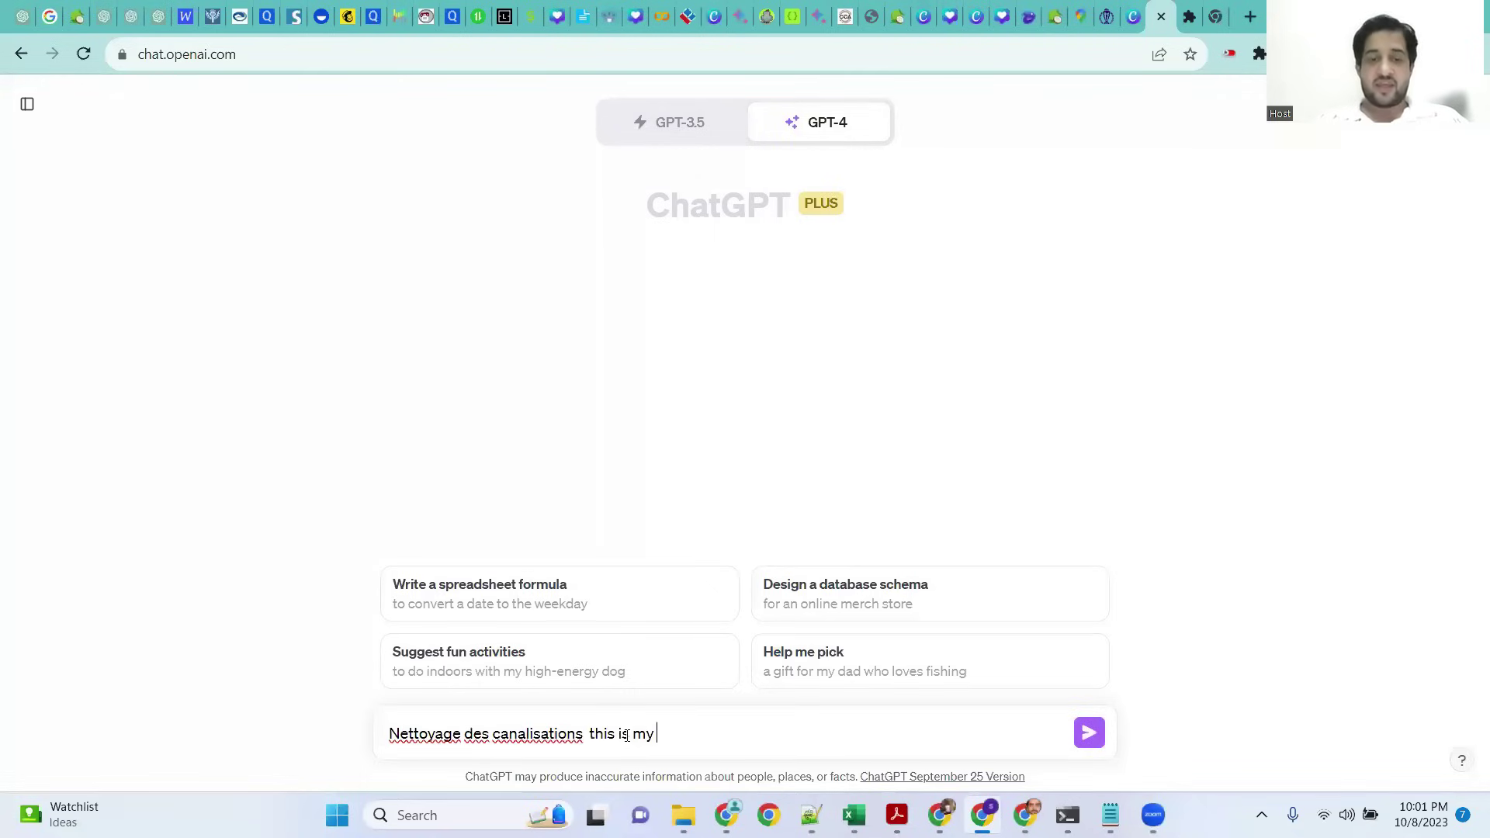
text(topic ... i nee)
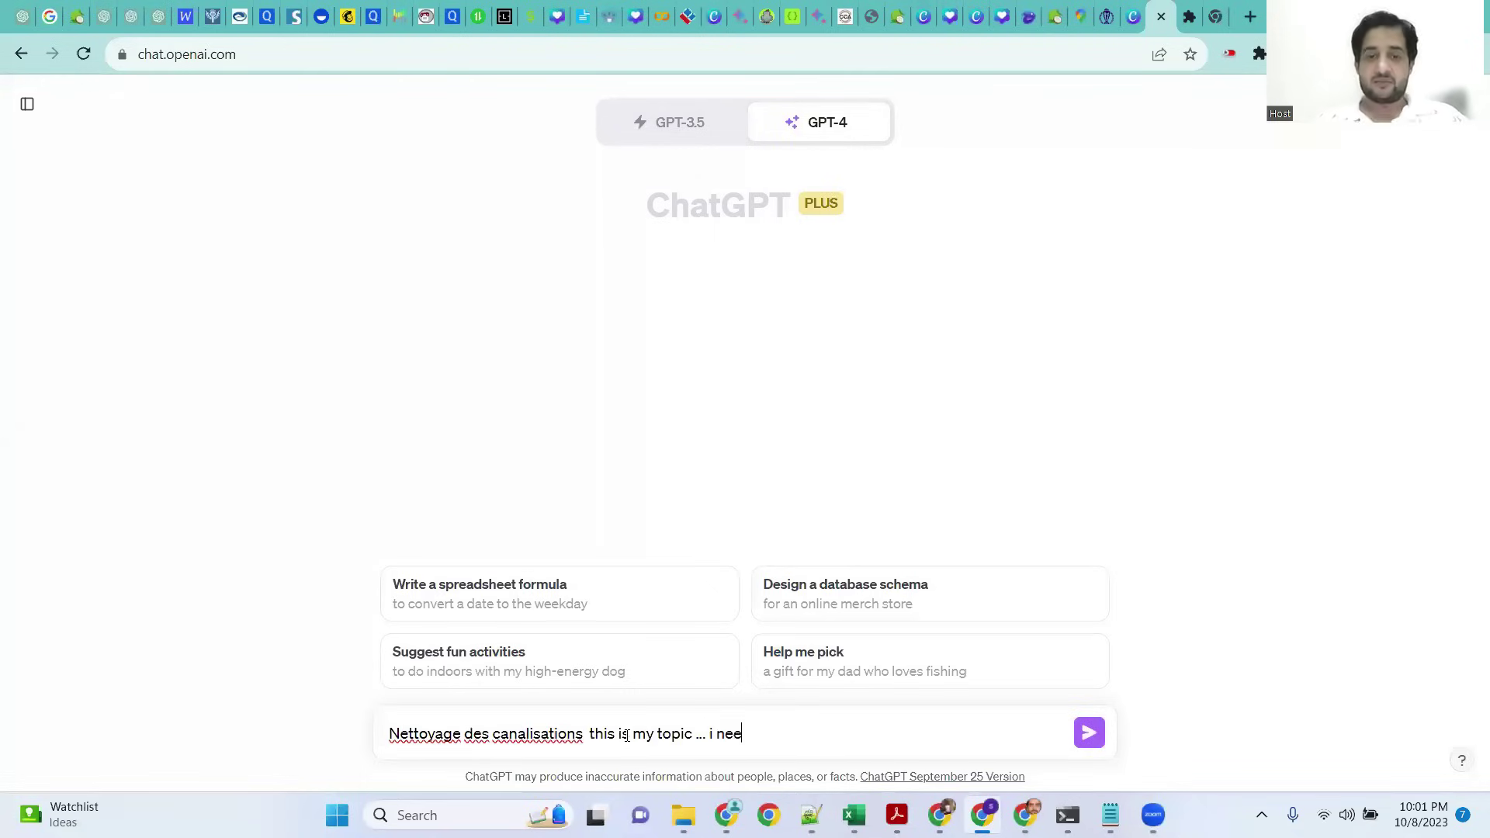
text(d 20 ques)
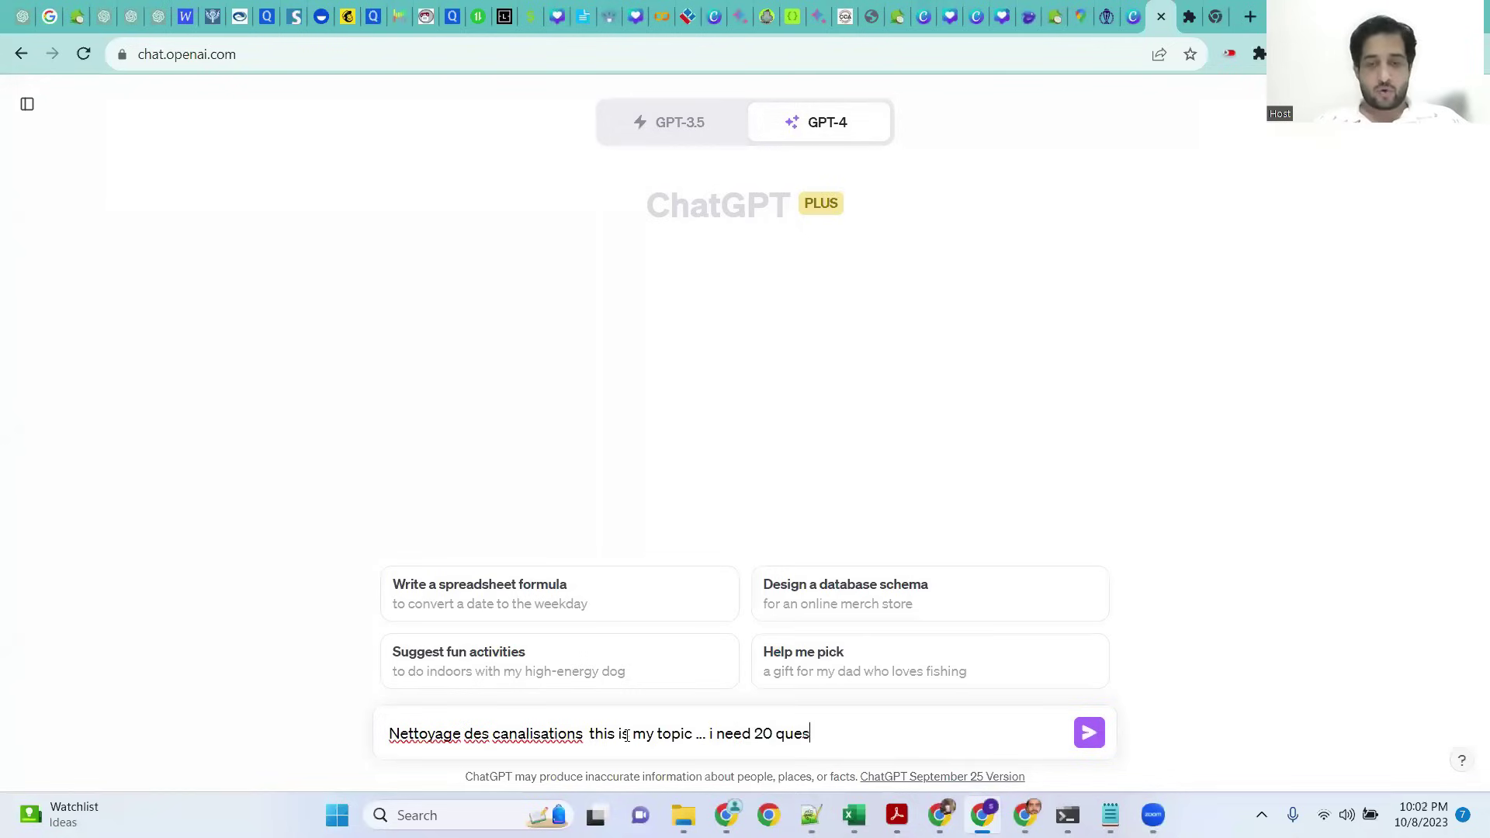
text( realted to )
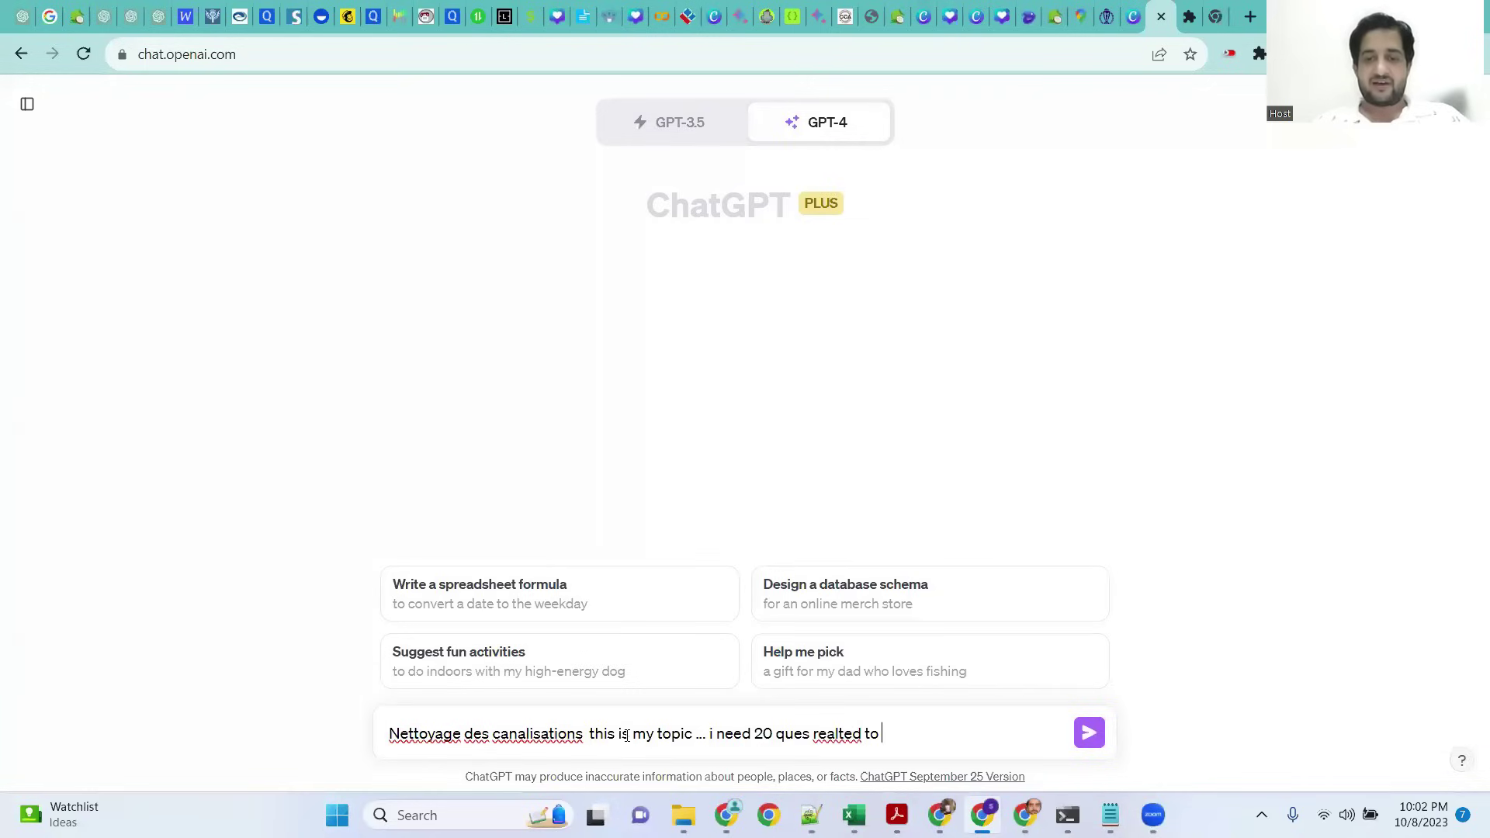
text( this )
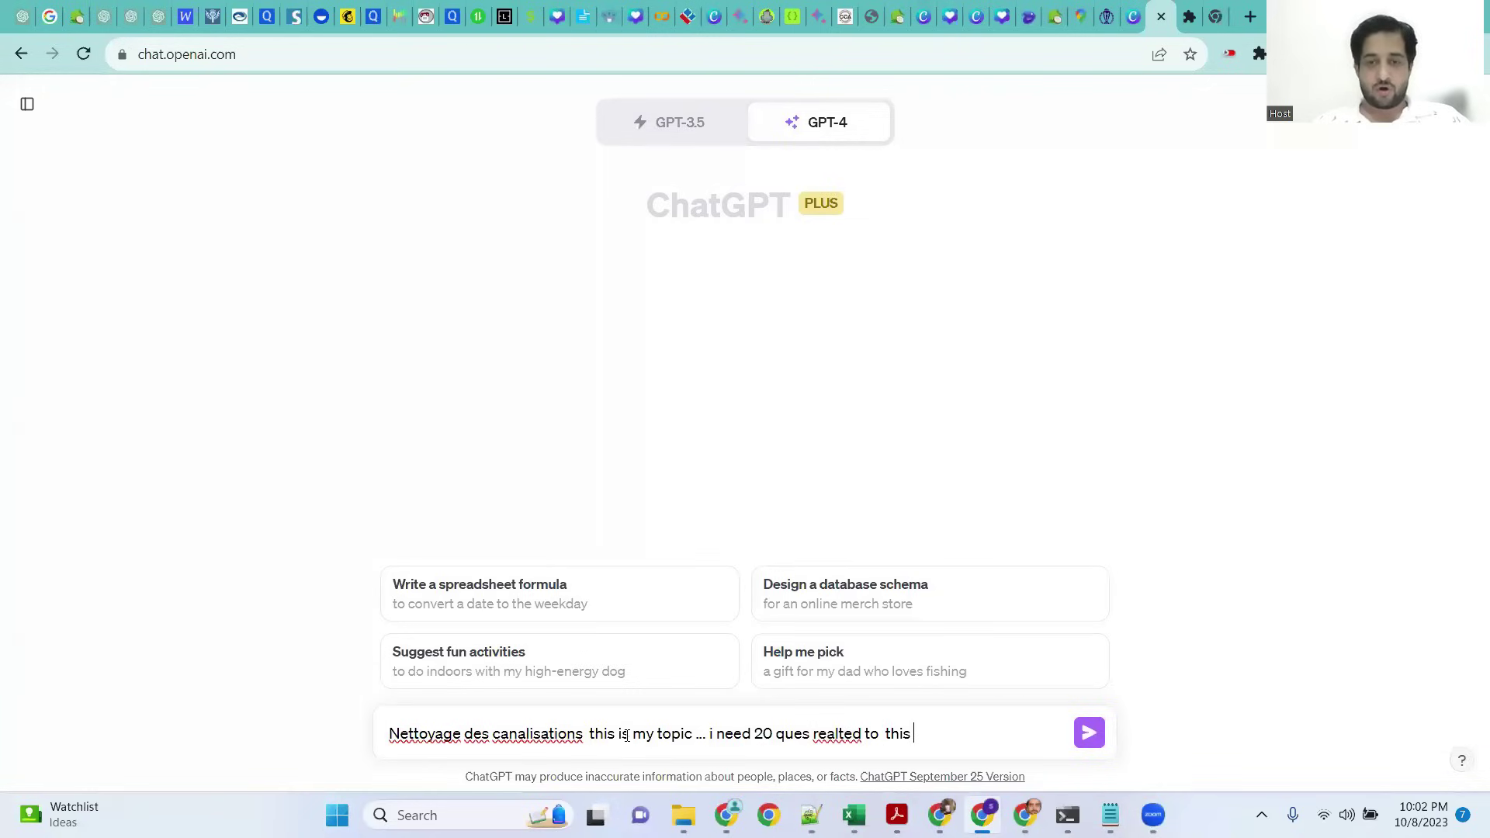
text(topic in french ...)
right_click(842, 735)
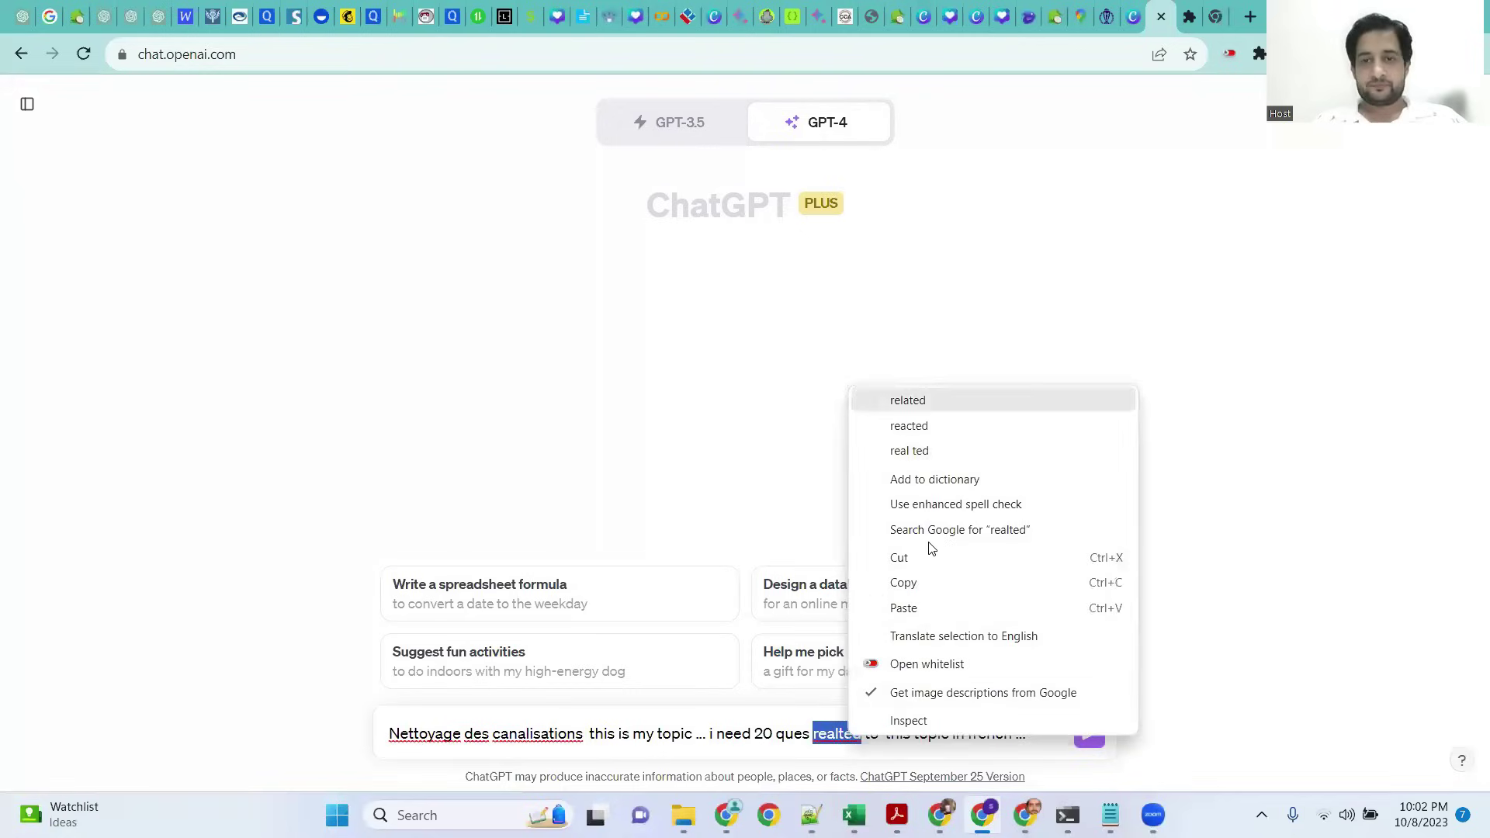
click(909, 399)
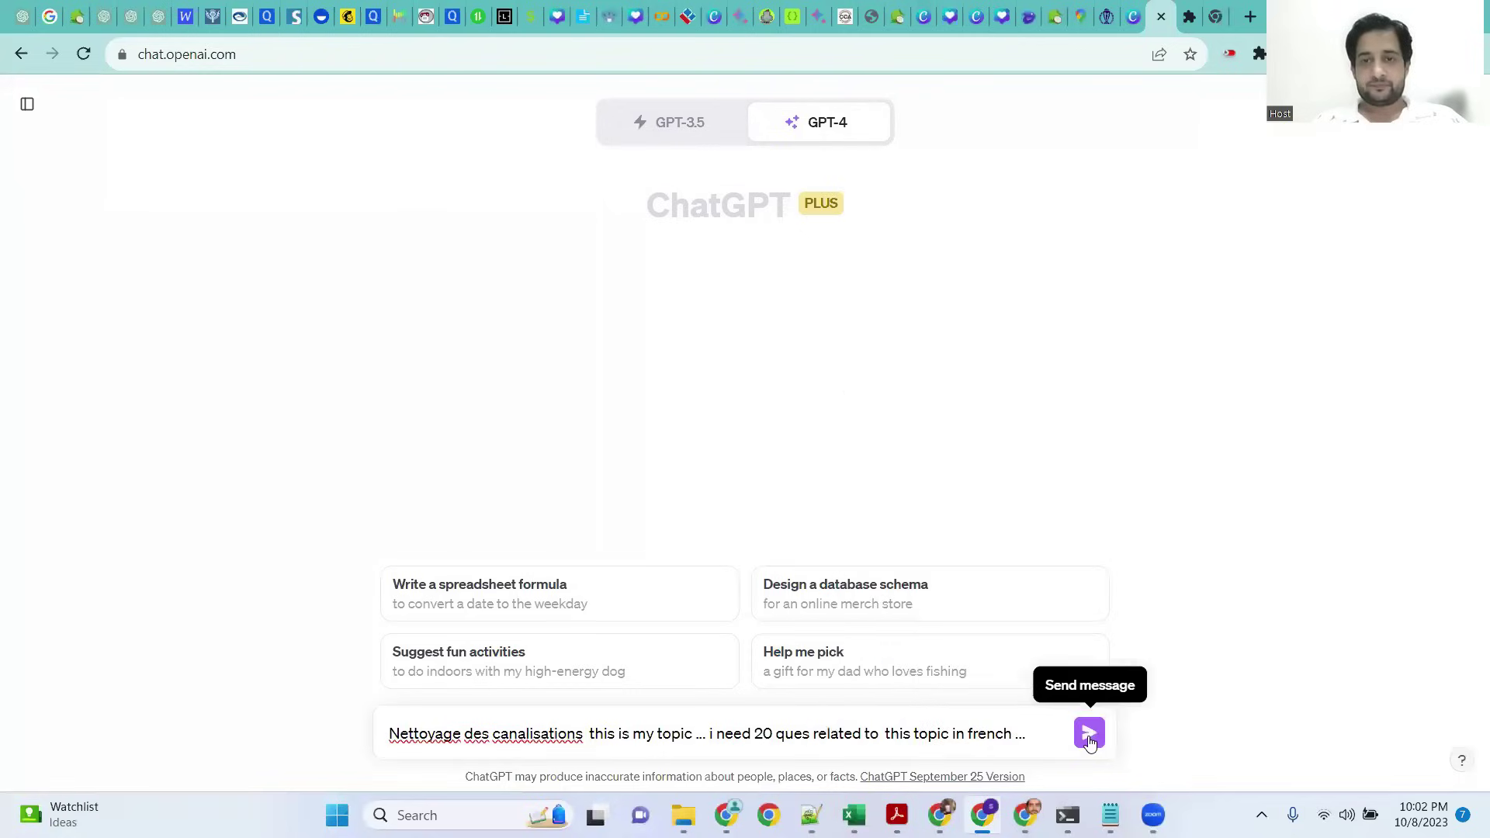
click(1090, 735)
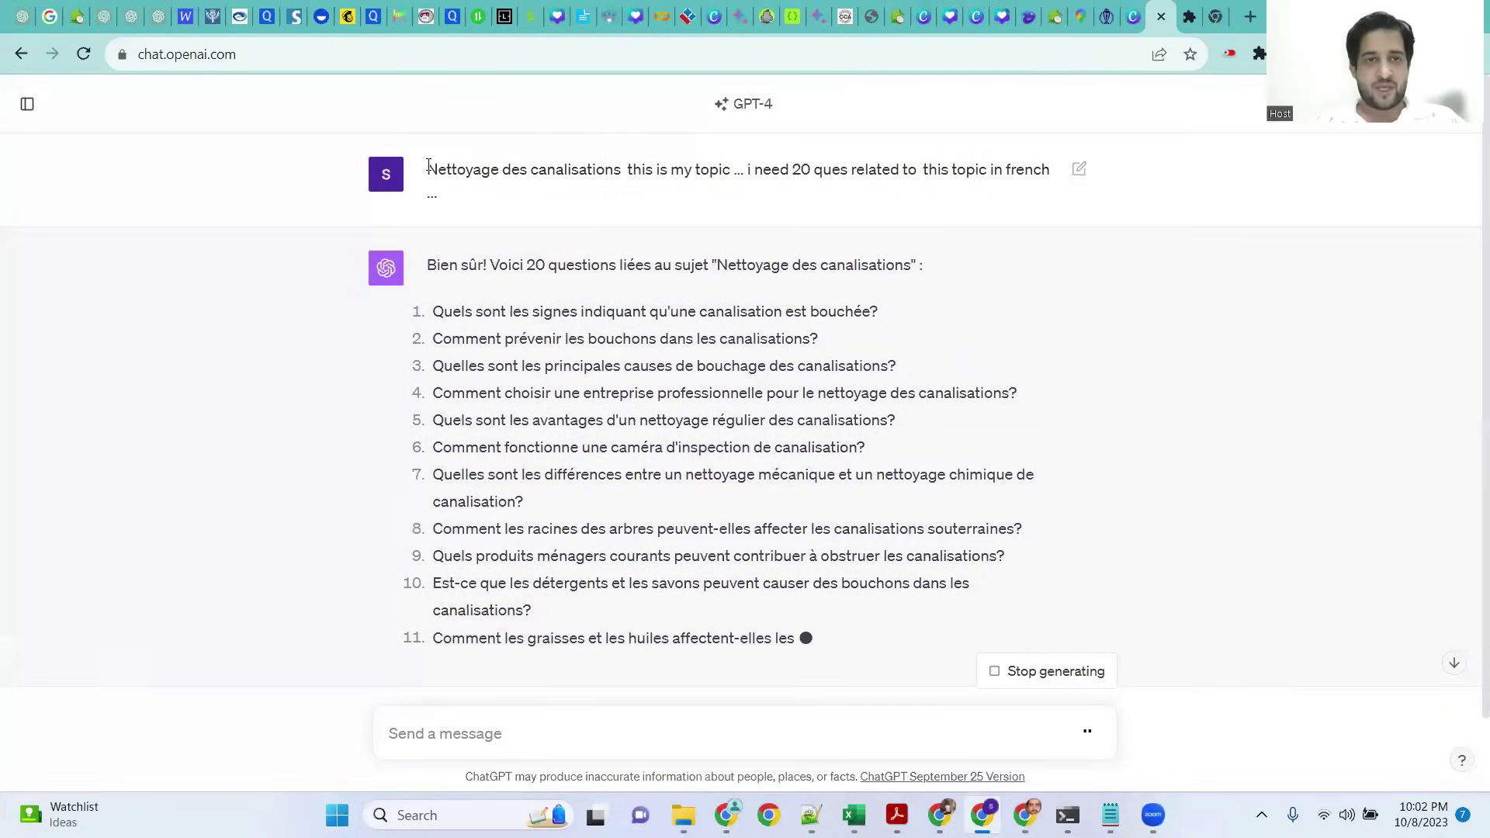
drag(429, 167, 621, 162)
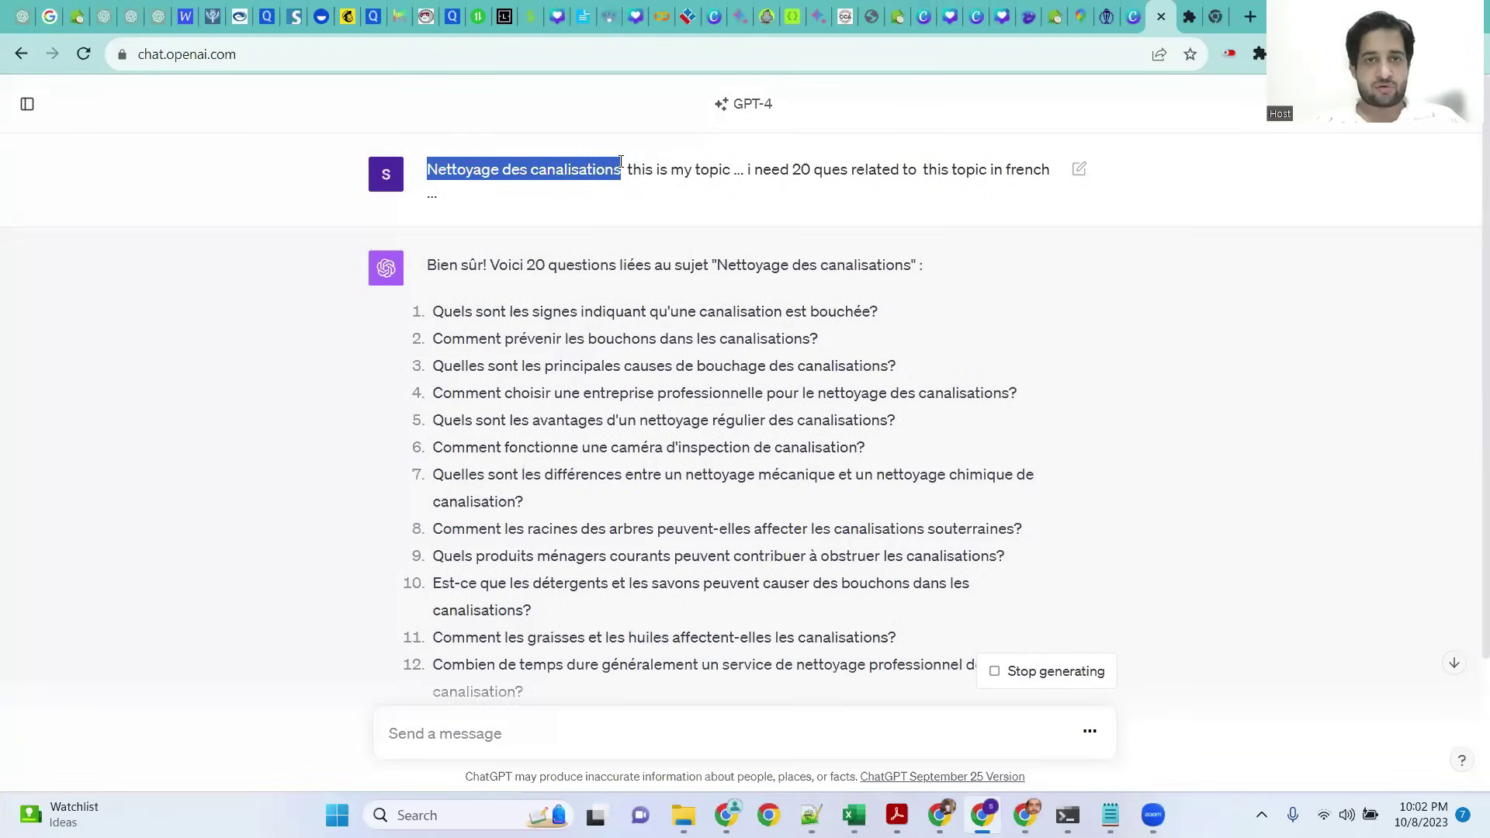
right_click(590, 173)
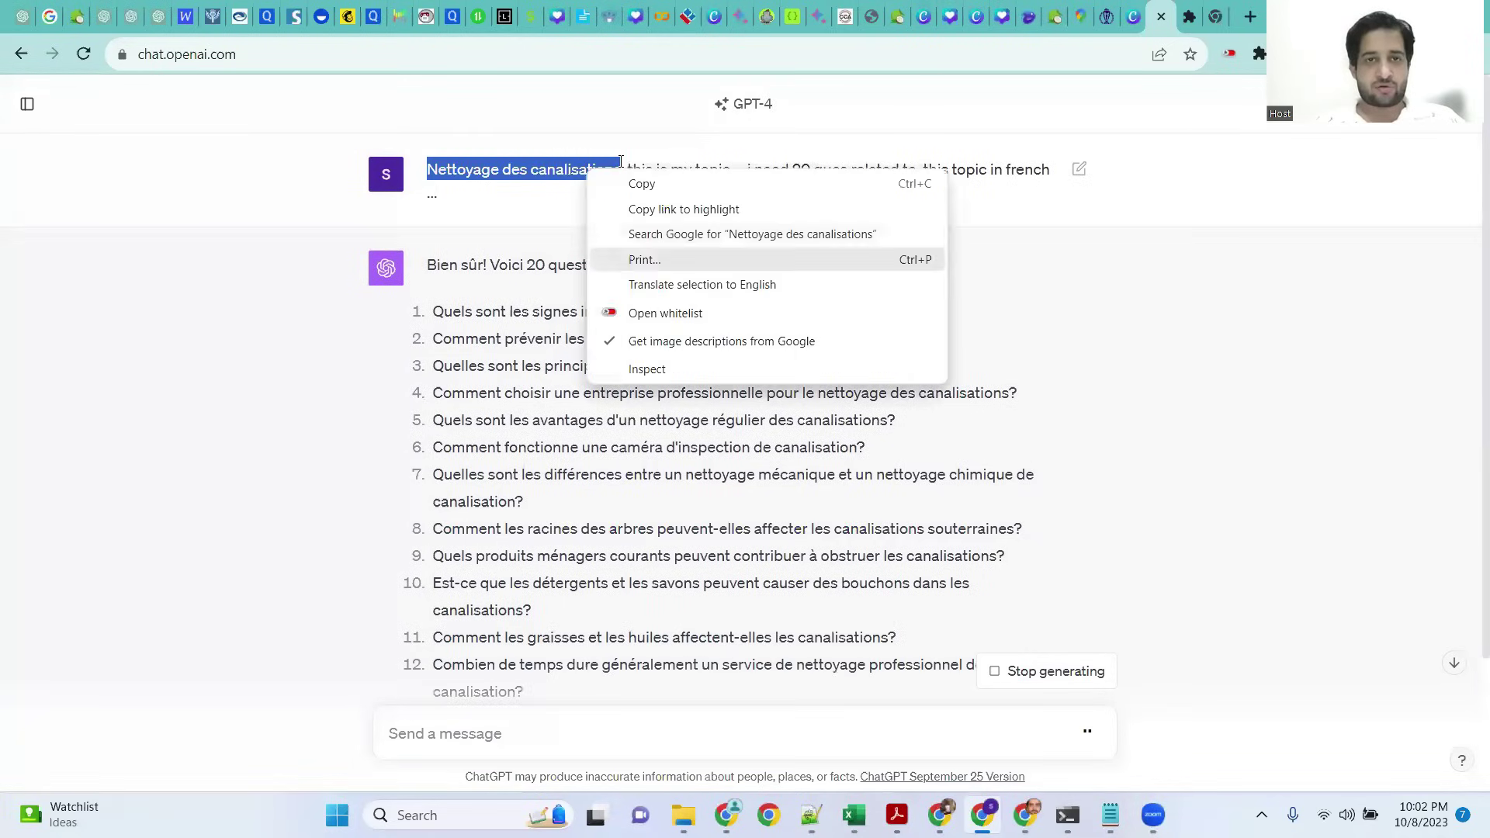
Step: Search Google for 'Nettoyage des canalisations' and narrow the results to Paris
click(724, 233)
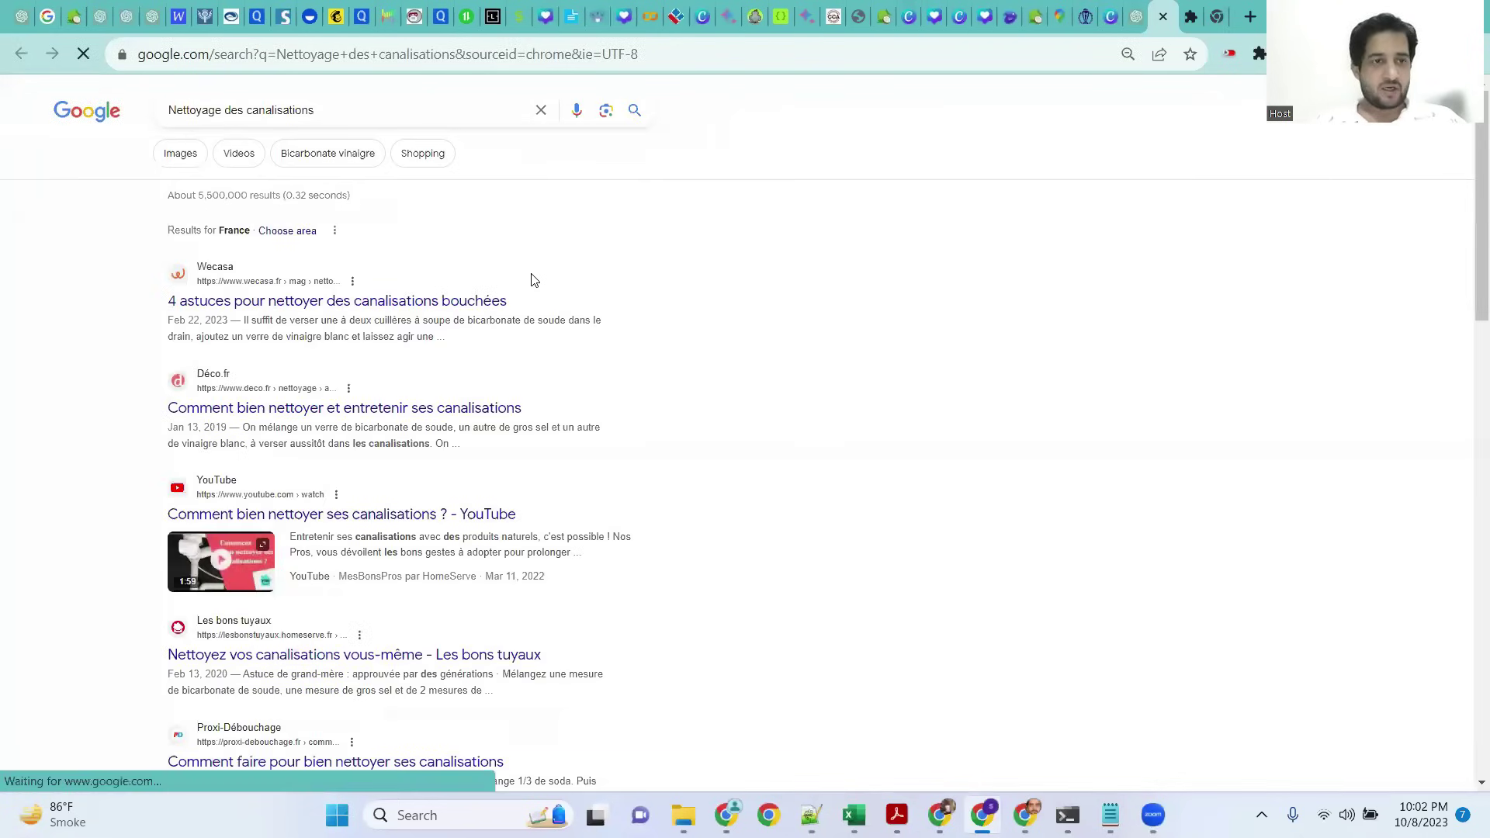
scroll(536, 280, down, 5)
scroll(625, 257, down, 8)
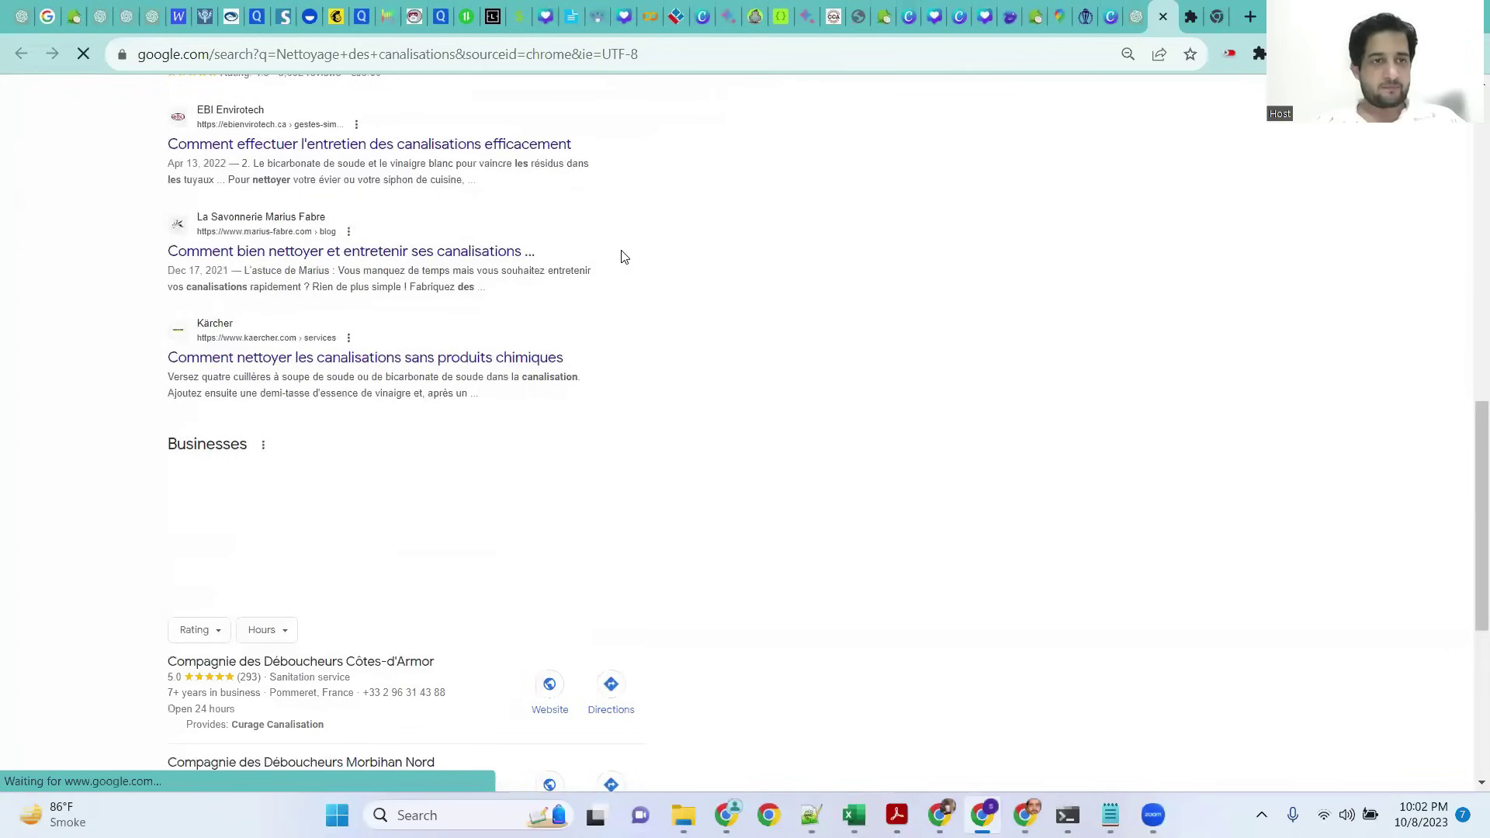
scroll(625, 257, down, 7)
scroll(280, 237, up, 18)
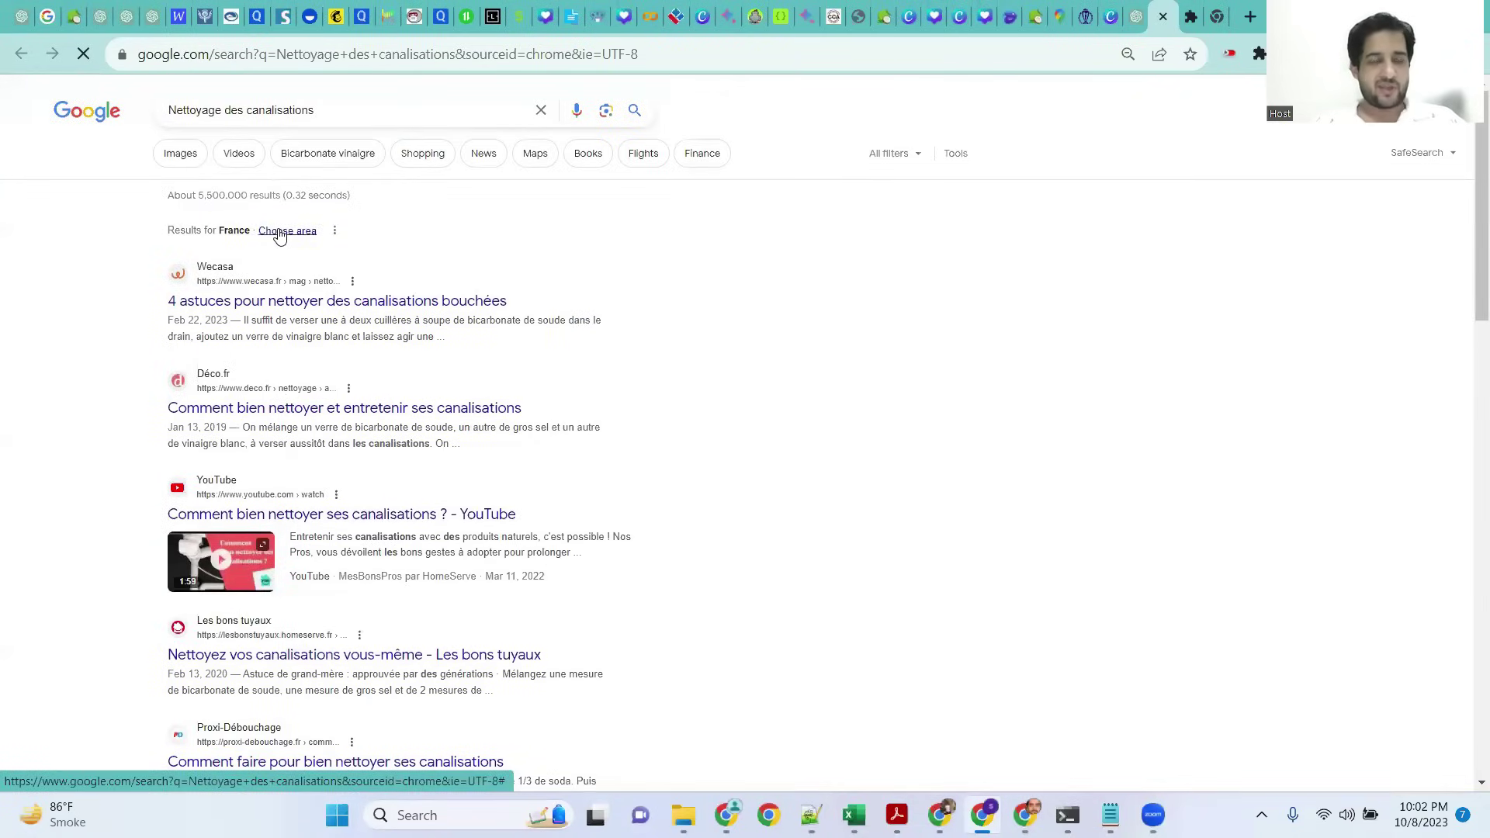
click(281, 233)
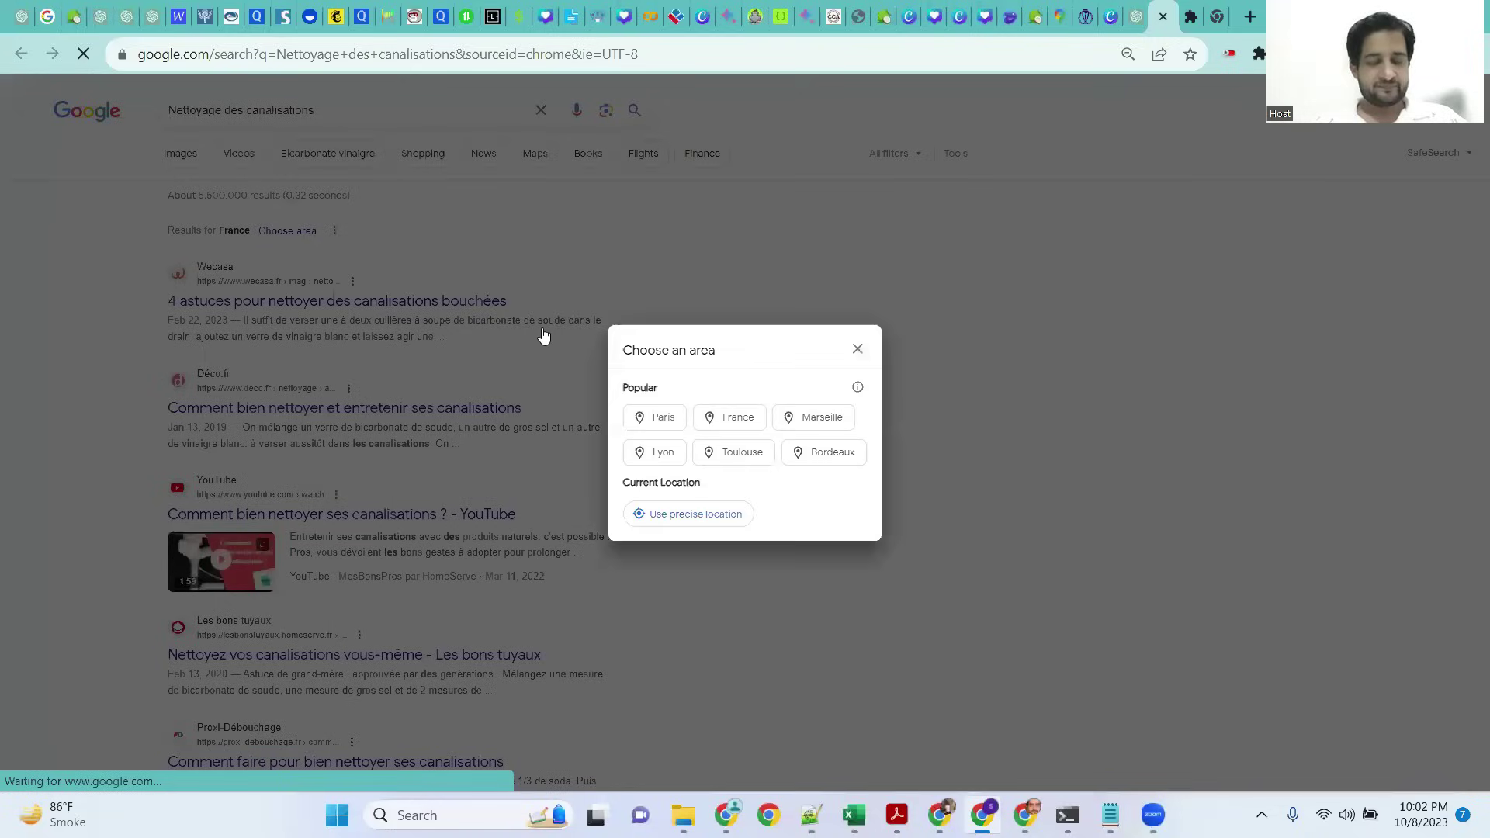
click(662, 421)
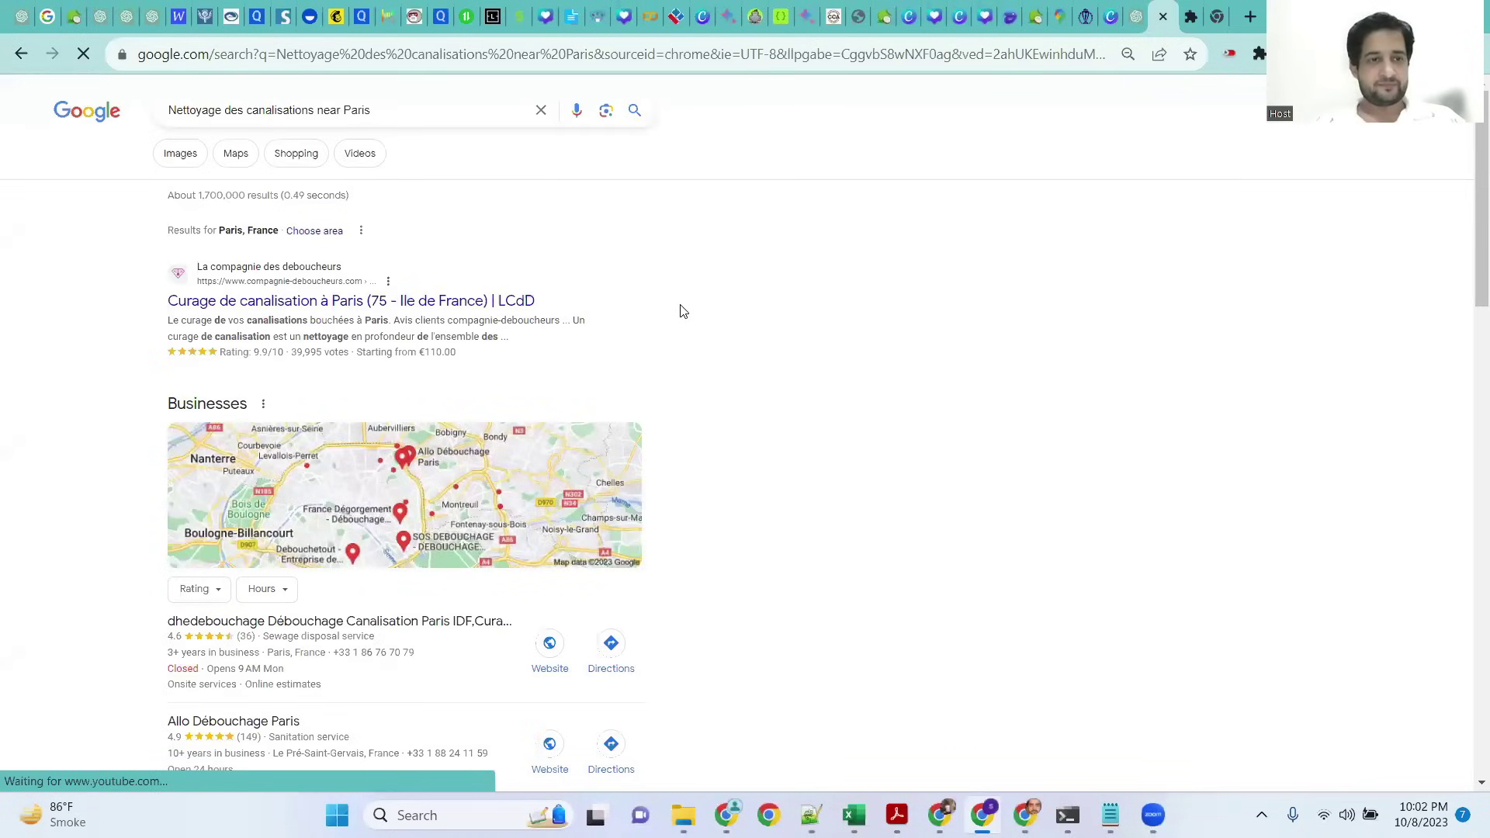
scroll(678, 306, down, 7)
scroll(681, 310, down, 12)
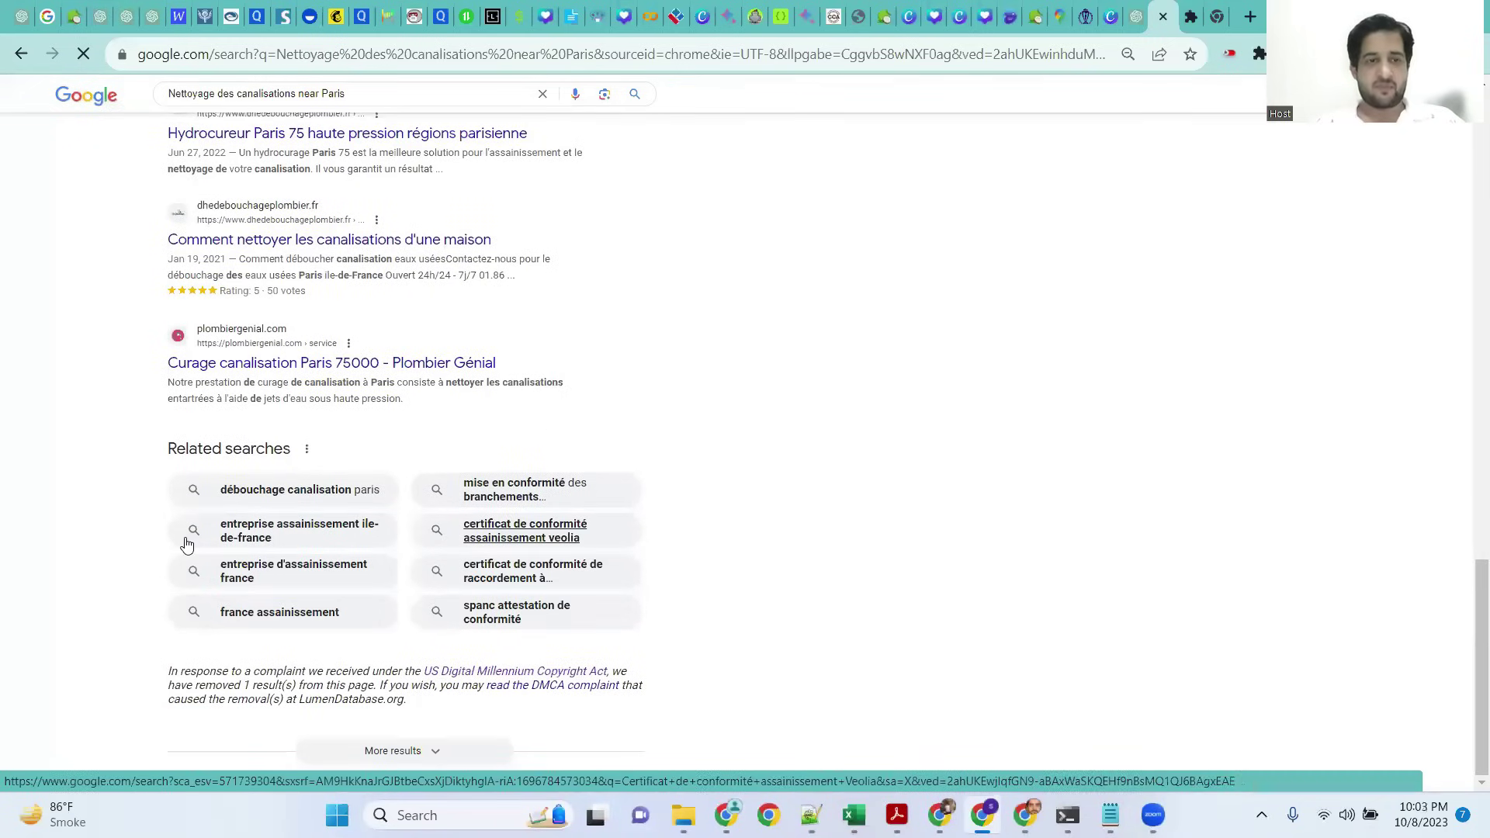
scroll(543, 423, up, 10)
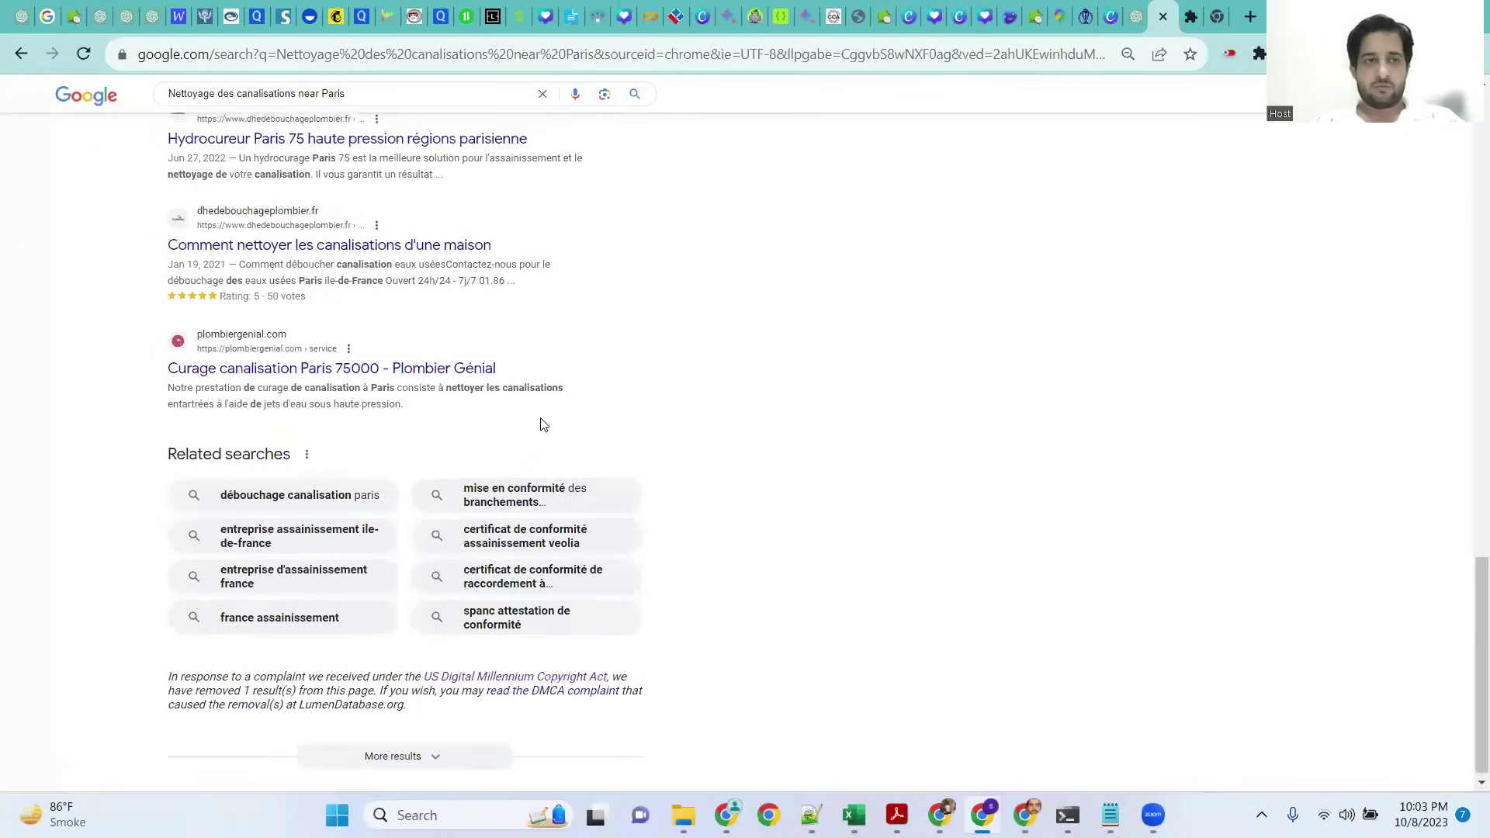
scroll(542, 411, up, 10)
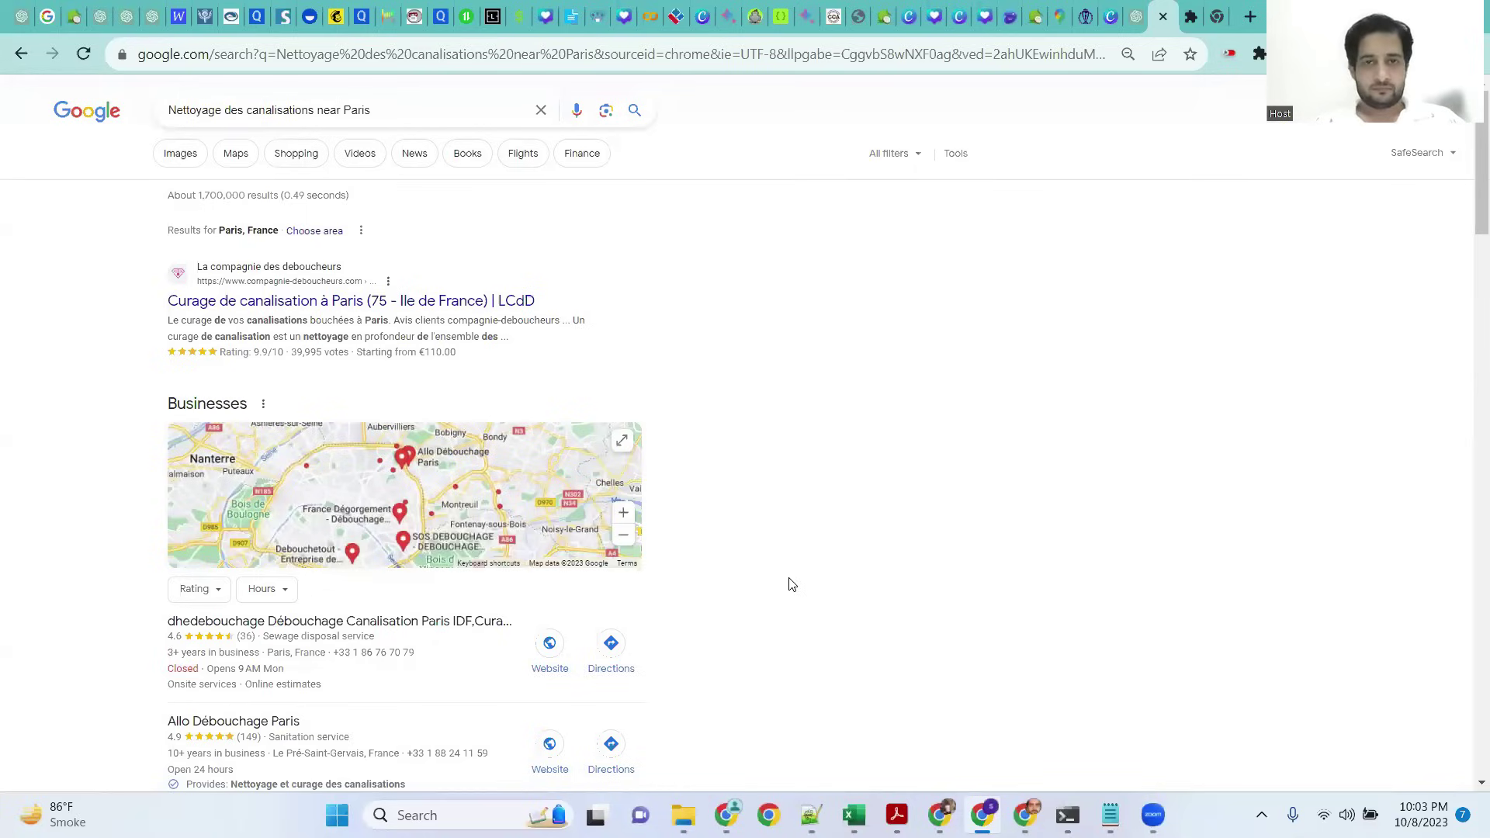
Step: Copy the first question from GPT-4's list and return to Google Translate
key(ctrl+shift+Tab)
click(439, 308)
drag(433, 311, 894, 299)
right_click(840, 312)
click(861, 324)
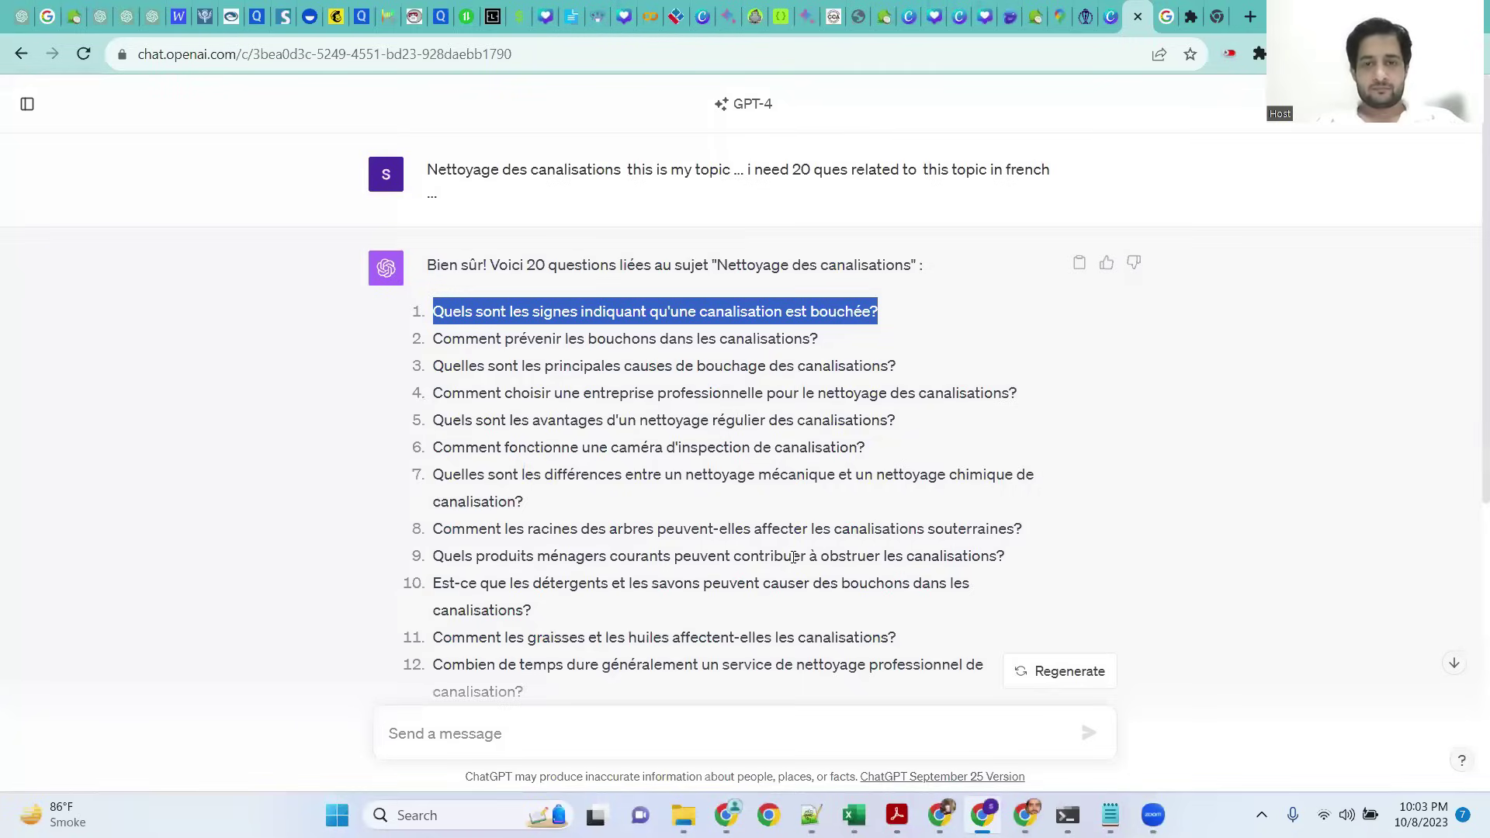
key(alt+Tab)
Step: Translate the first question from French to English, choosing the 'pipe is blocked' wording
click(825, 317)
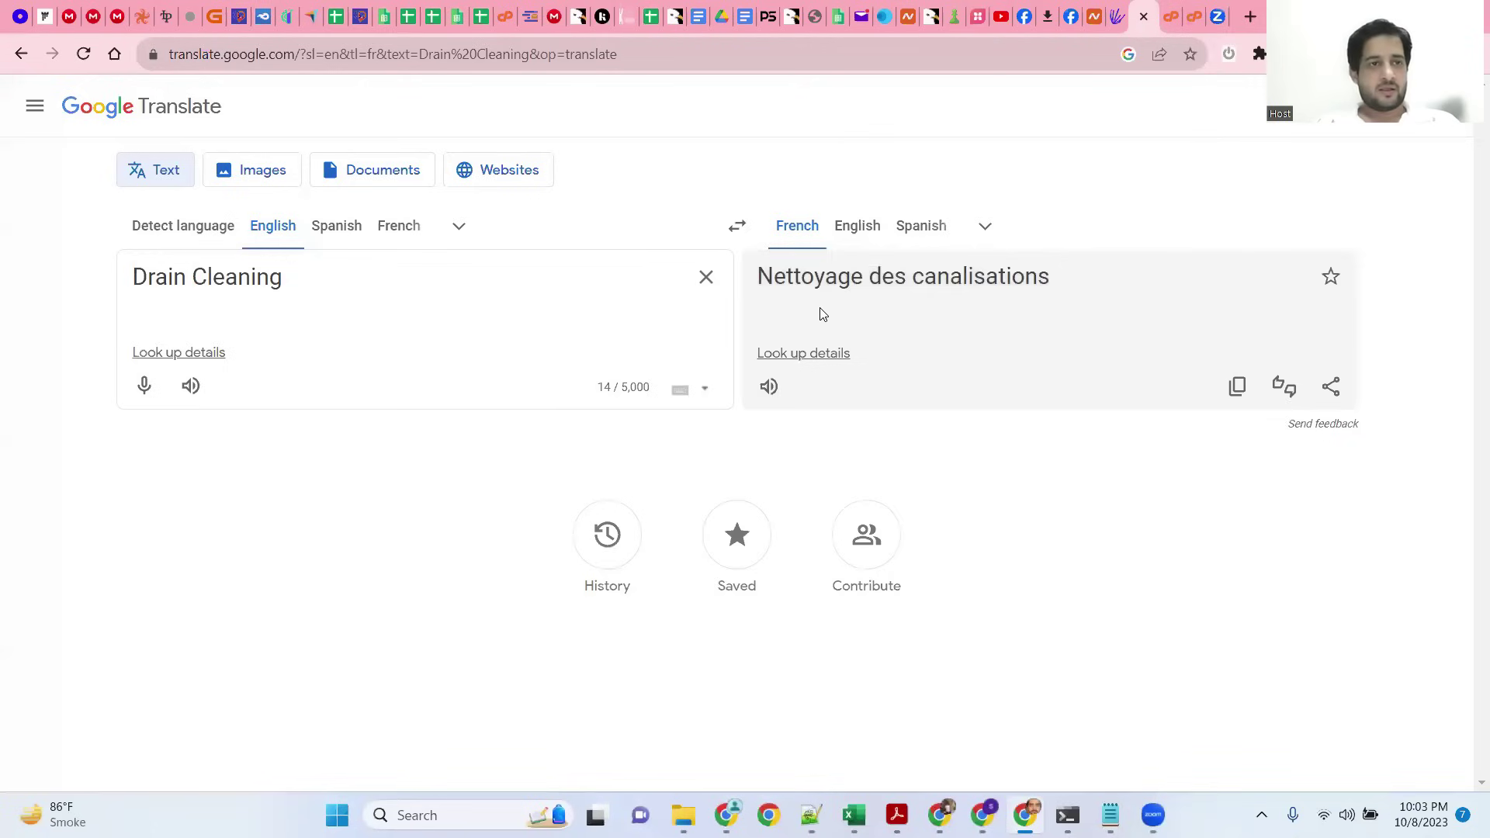
drag(488, 294, 124, 284)
key(ctrl+v)
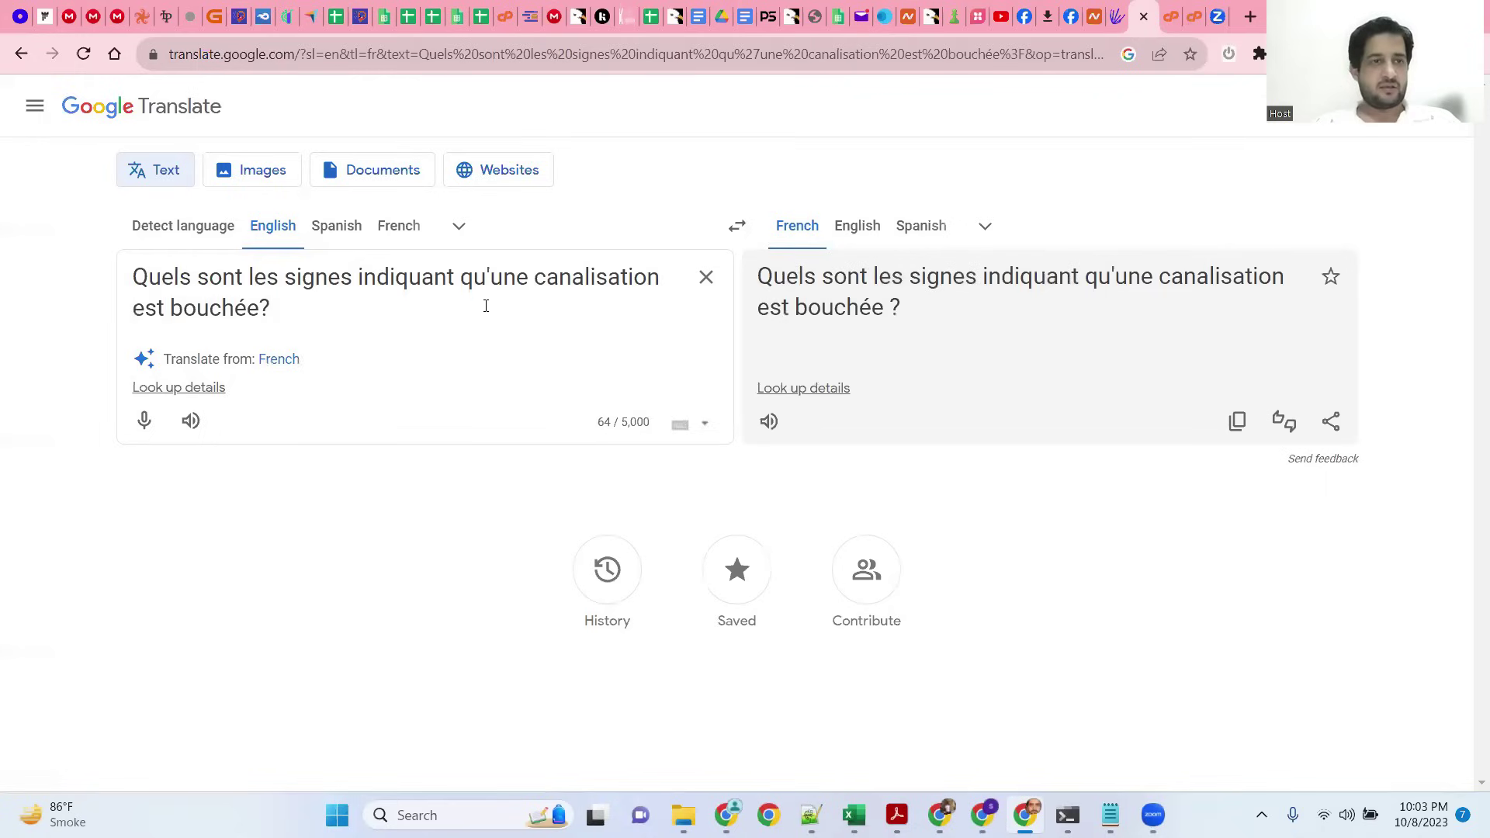
click(737, 226)
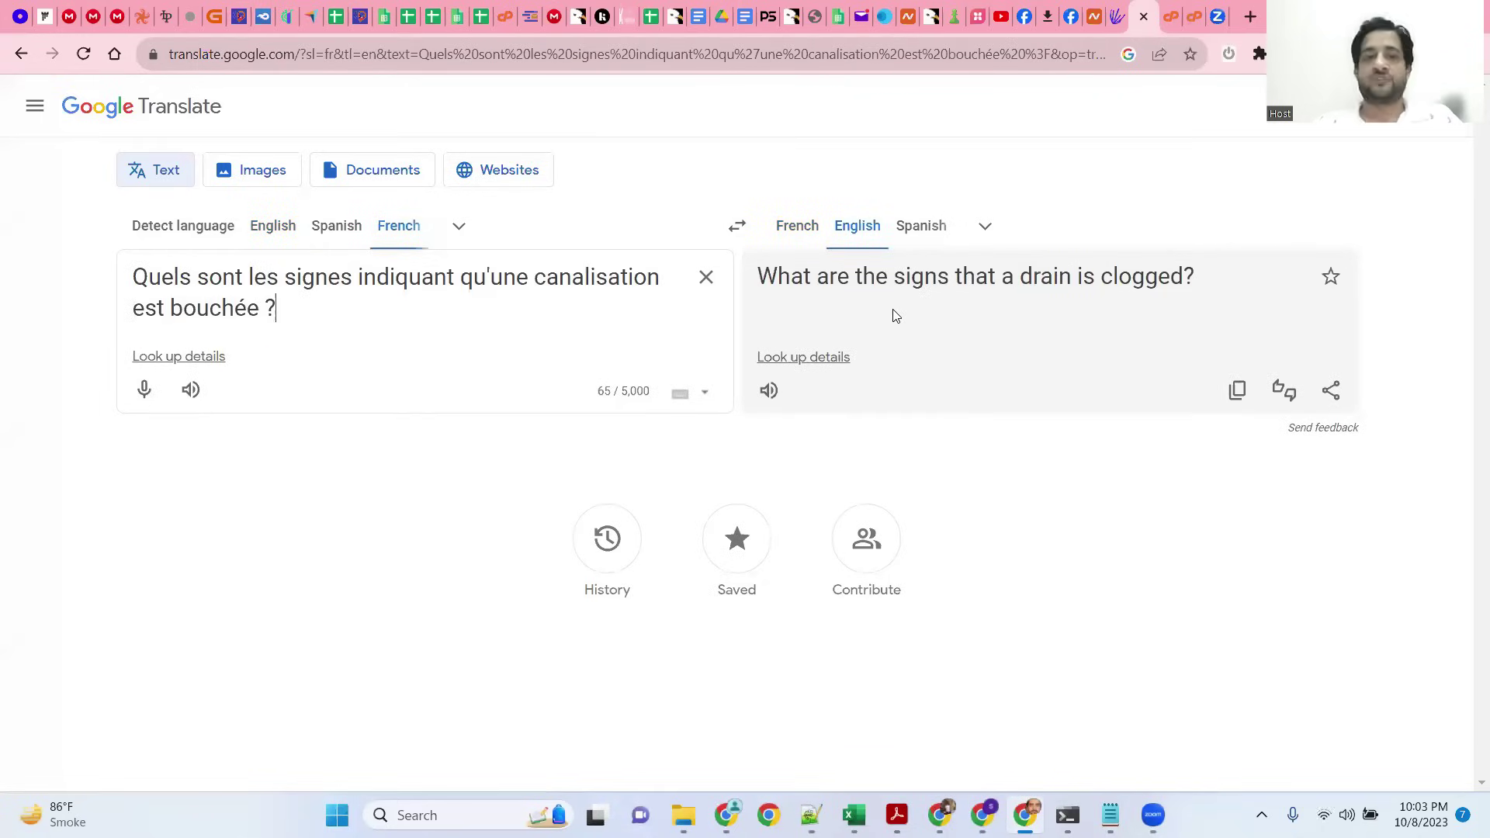
key(ctrl+a)
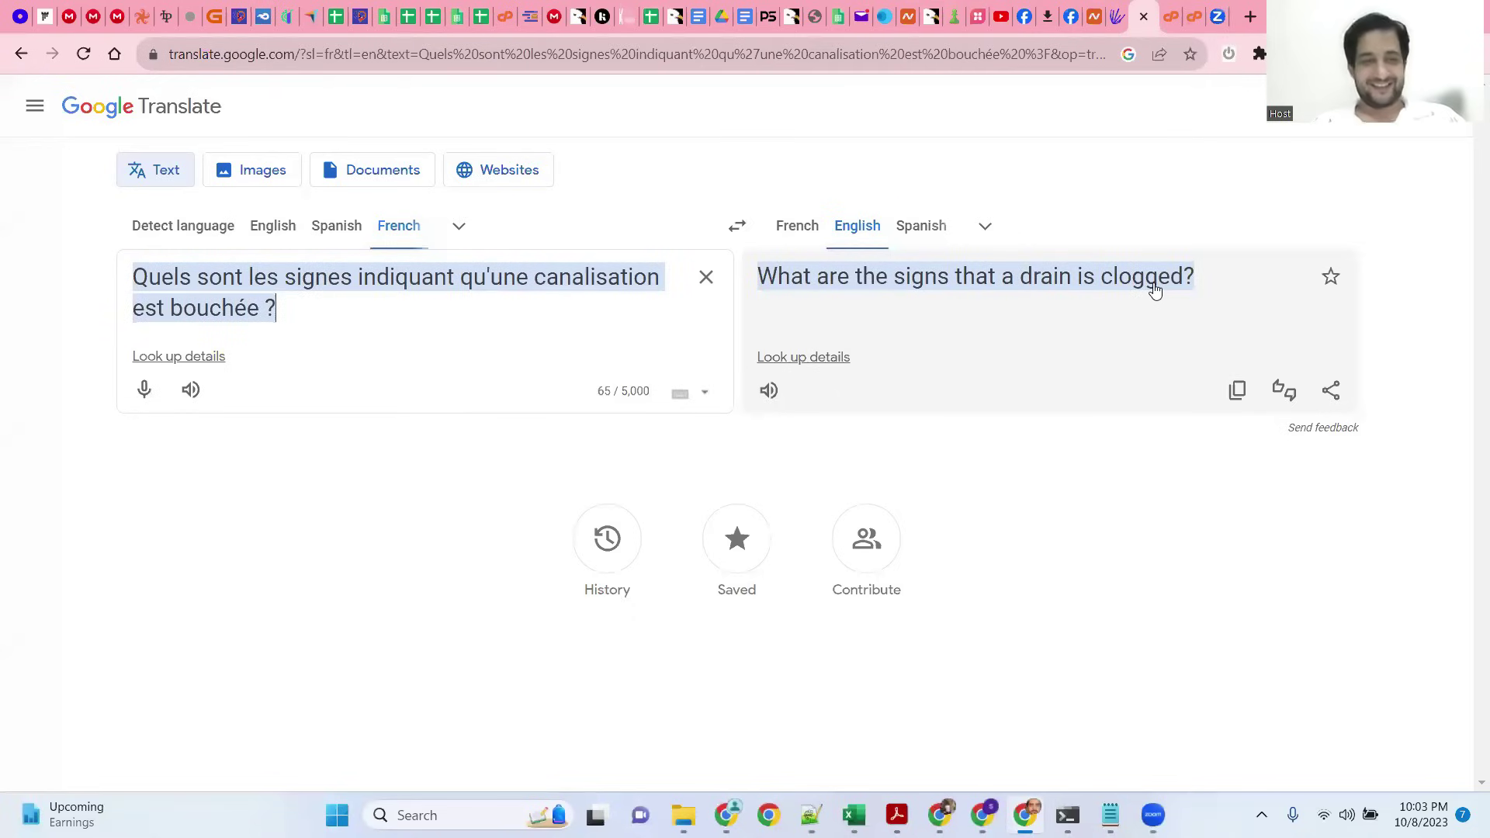
click(1154, 289)
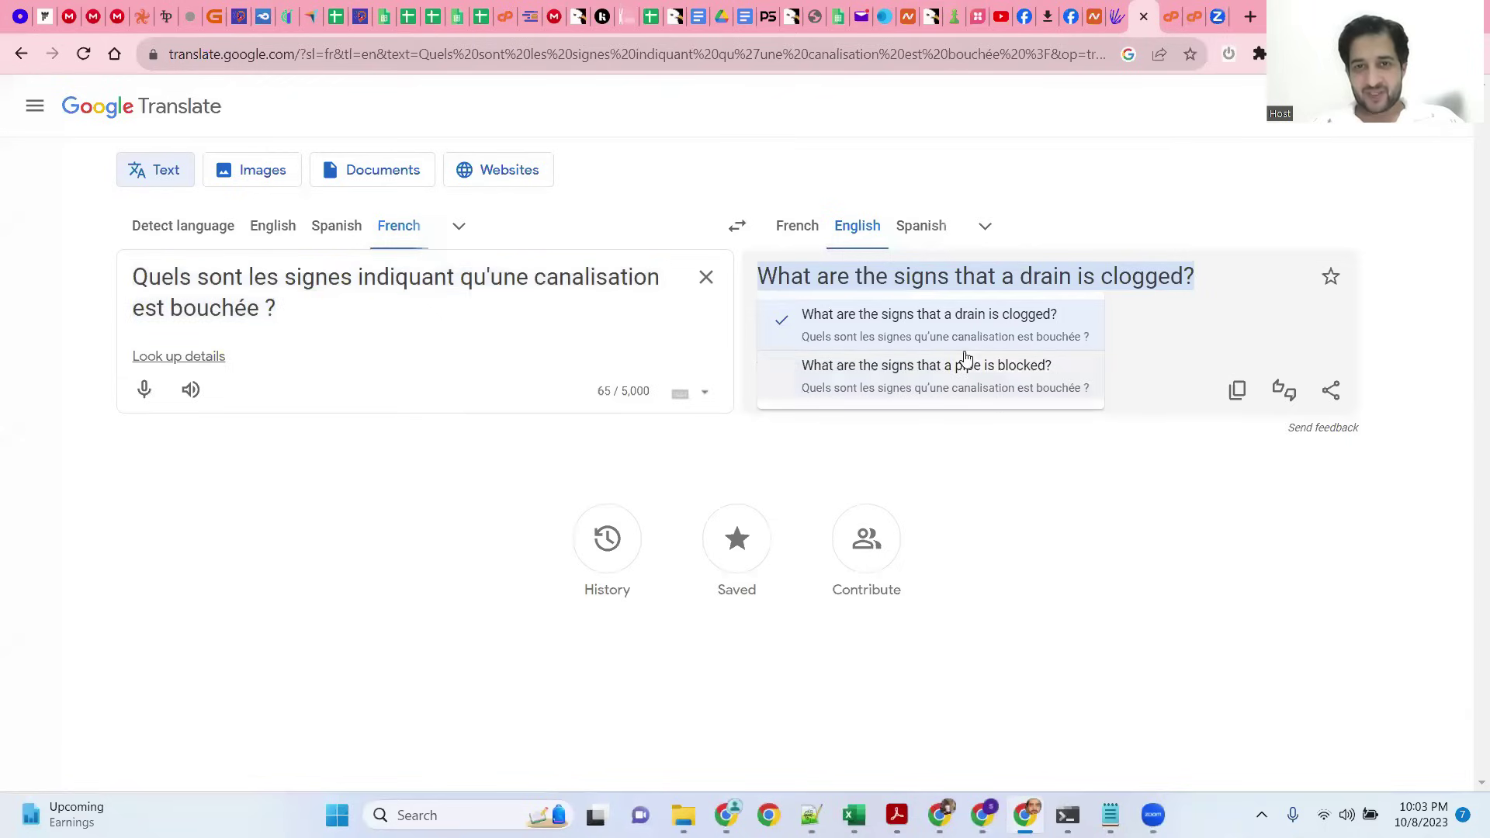
click(944, 388)
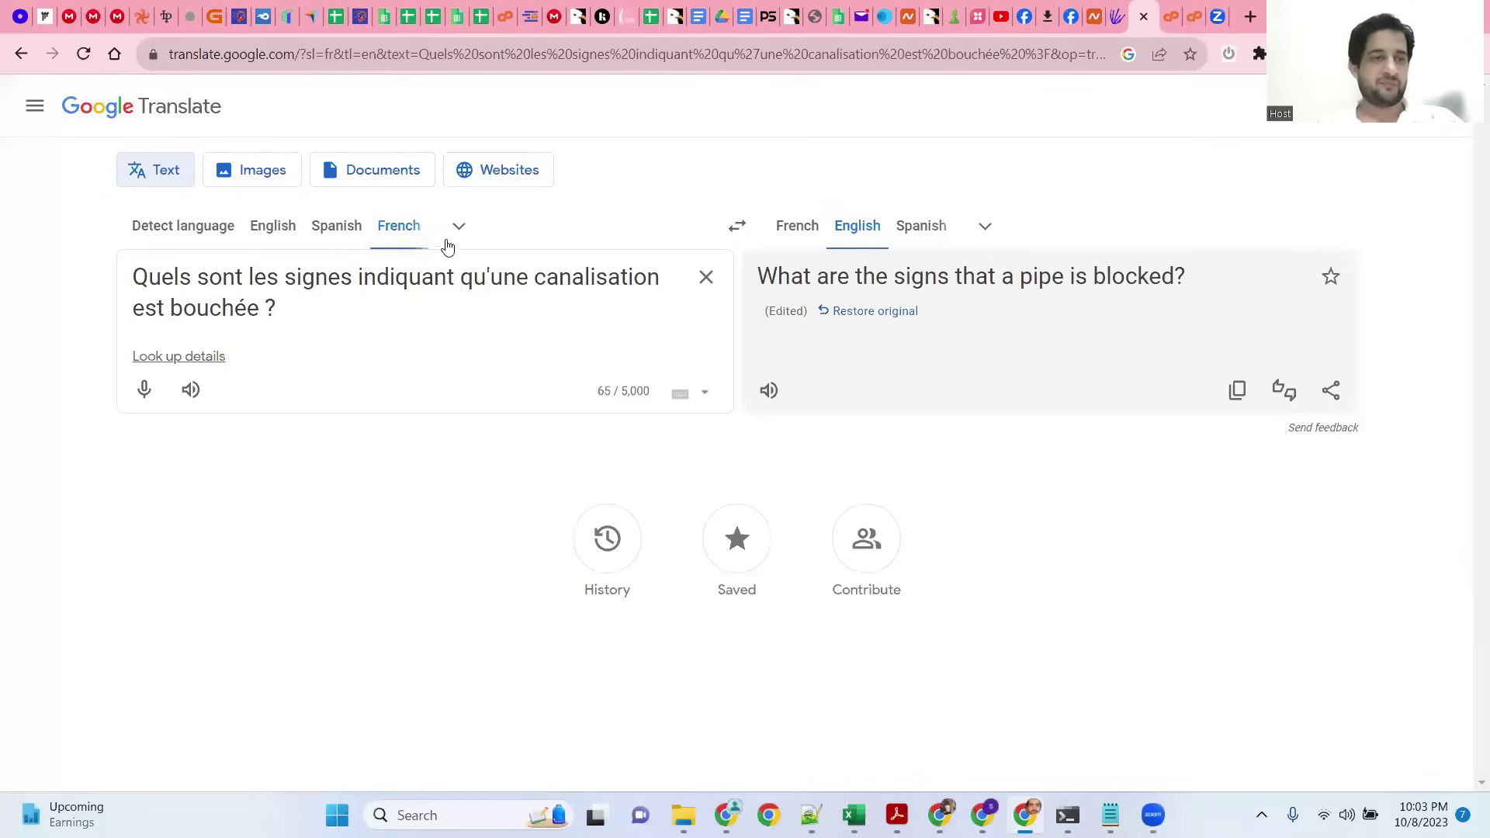
Step: Copy the French question and start a new message in ChatGPT
drag(302, 309, 104, 283)
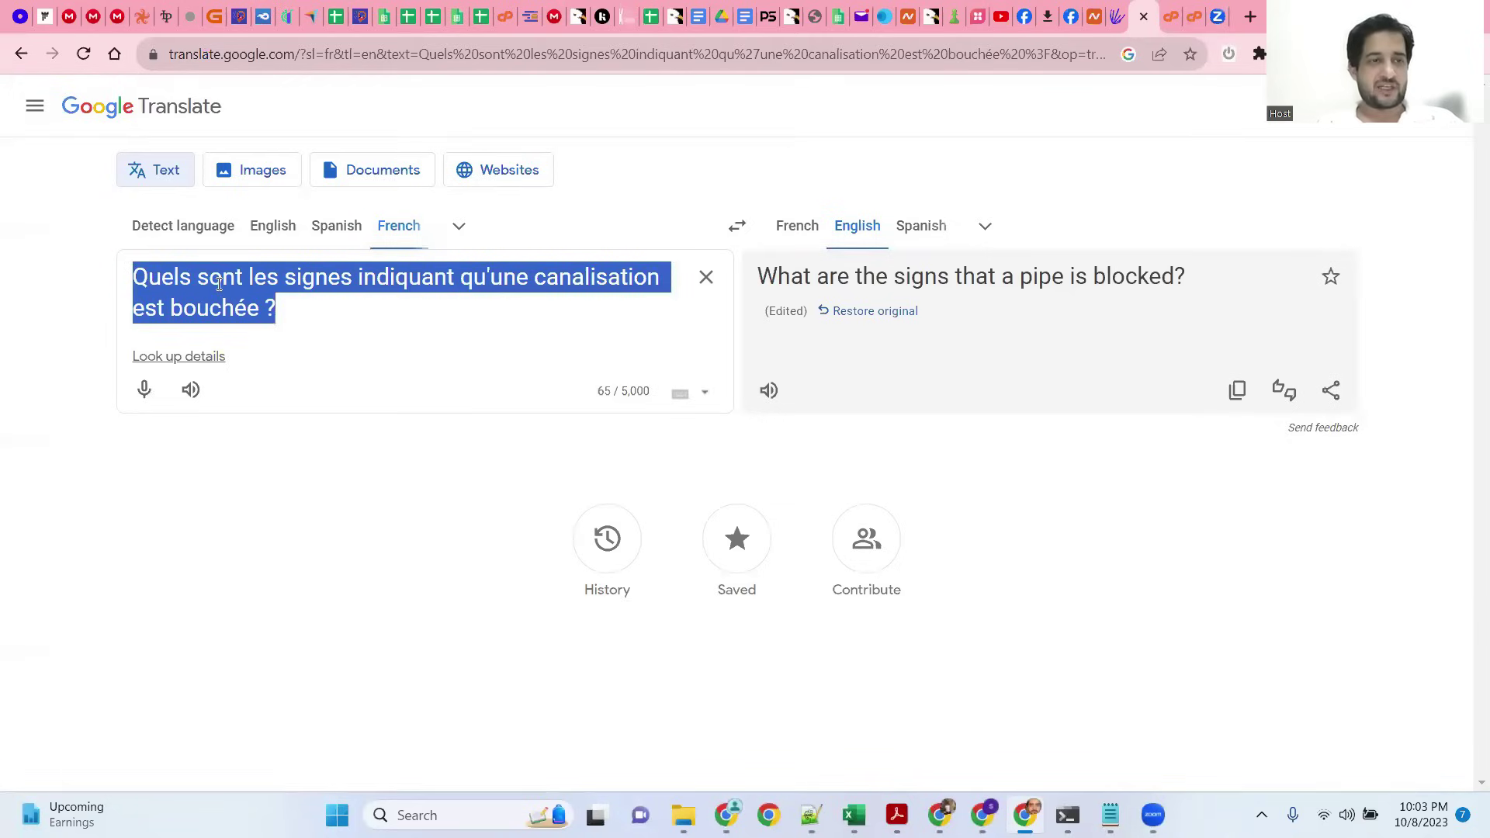
right_click(288, 310)
click(293, 354)
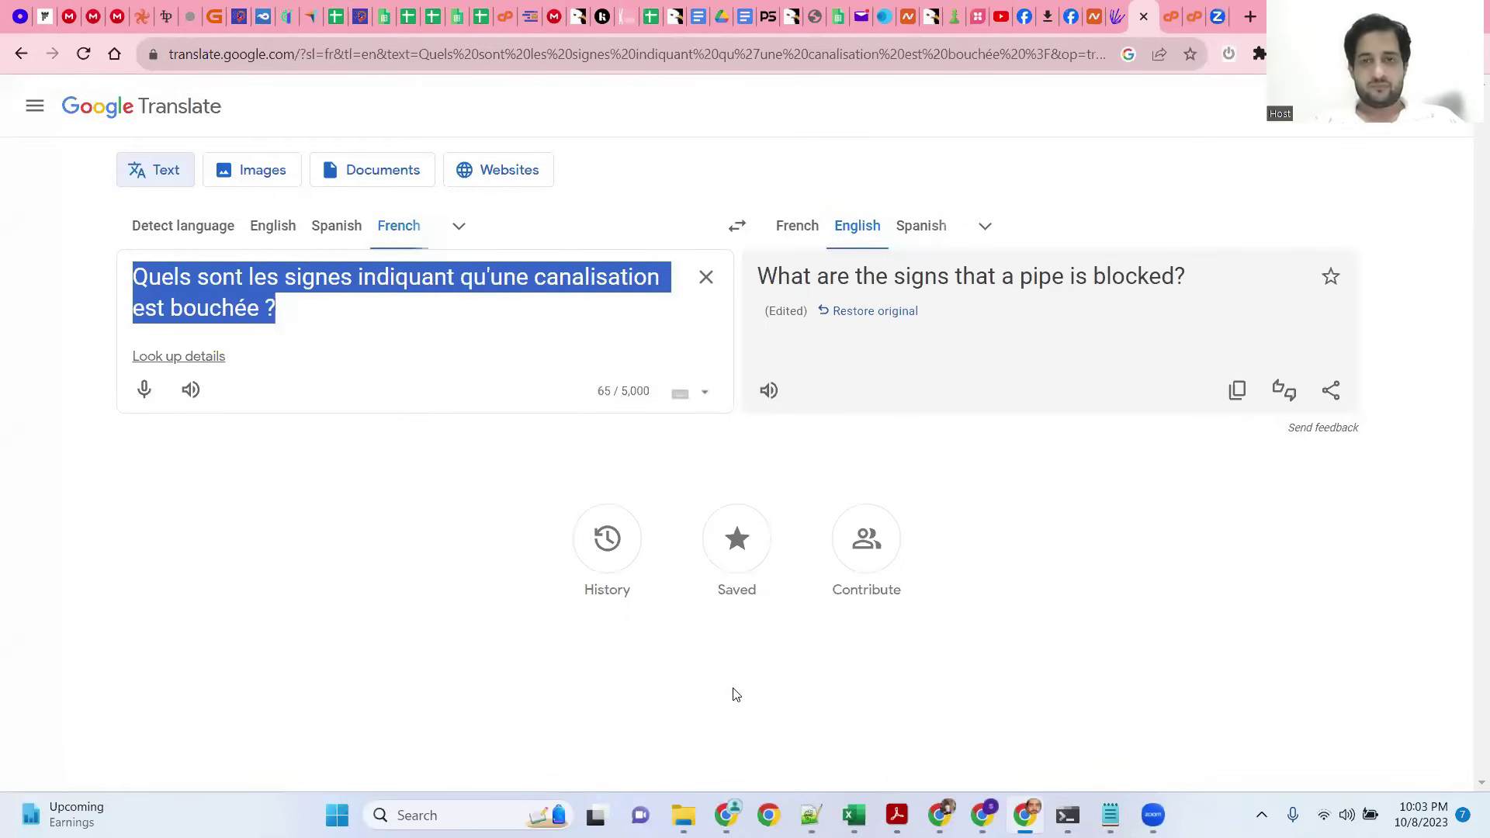
key(alt+Tab)
click(727, 725)
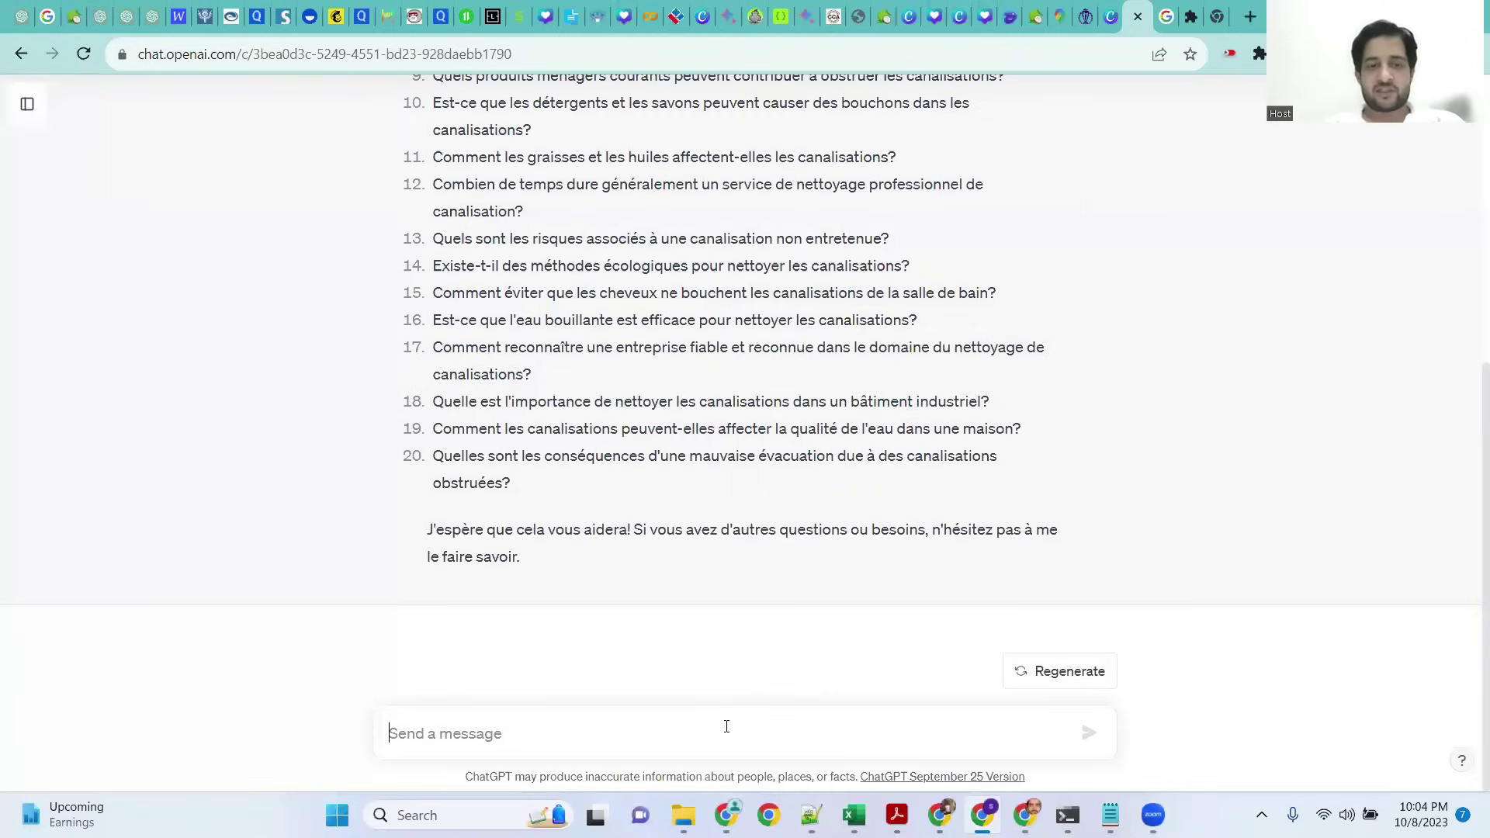
Step: Prompt ChatGPT for a complete, unique, 500-plus-word blog post on the pasted blocked-drain question
text(write )
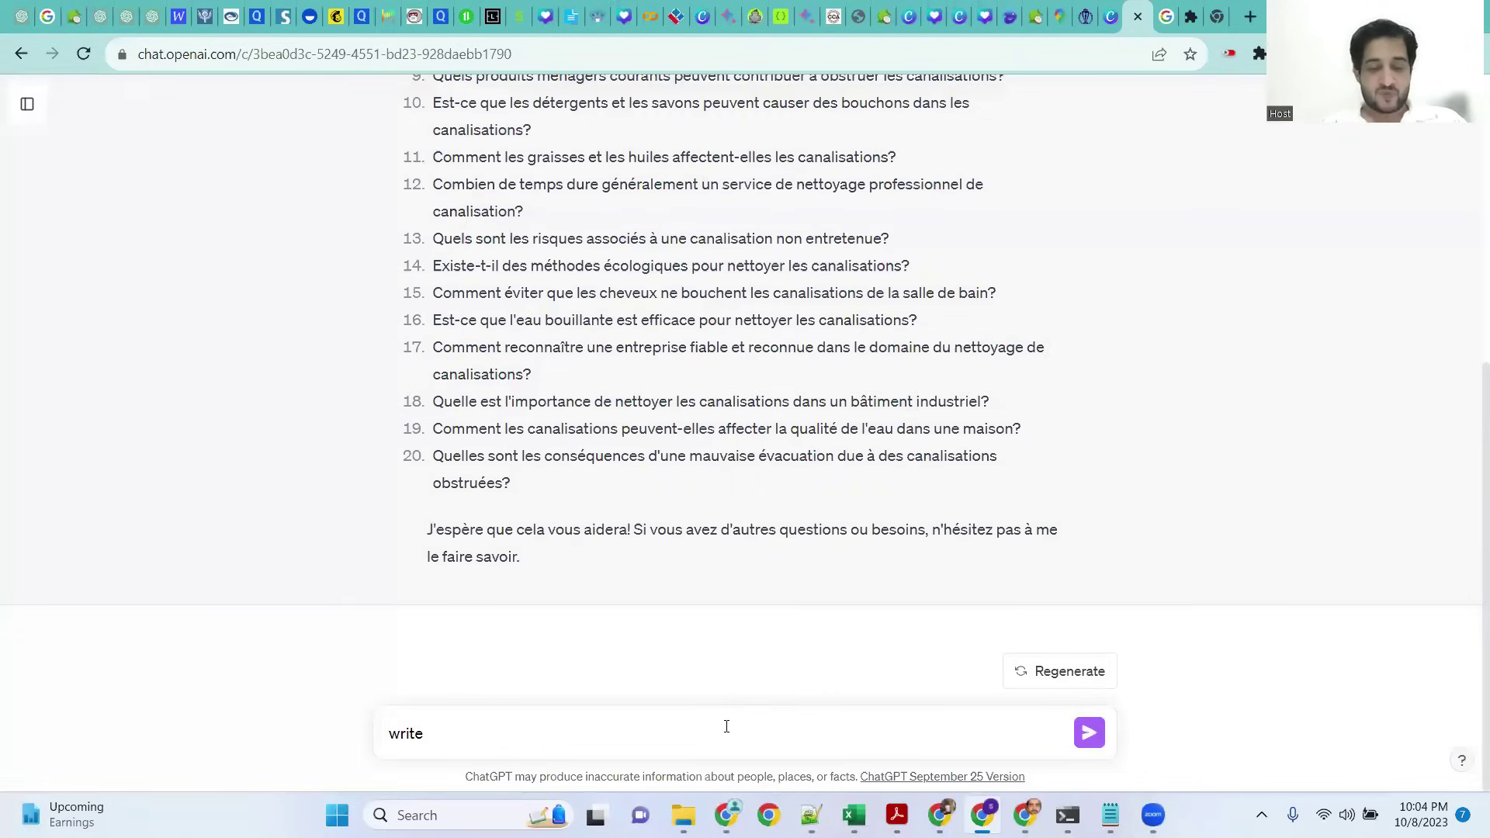
text(a complet)
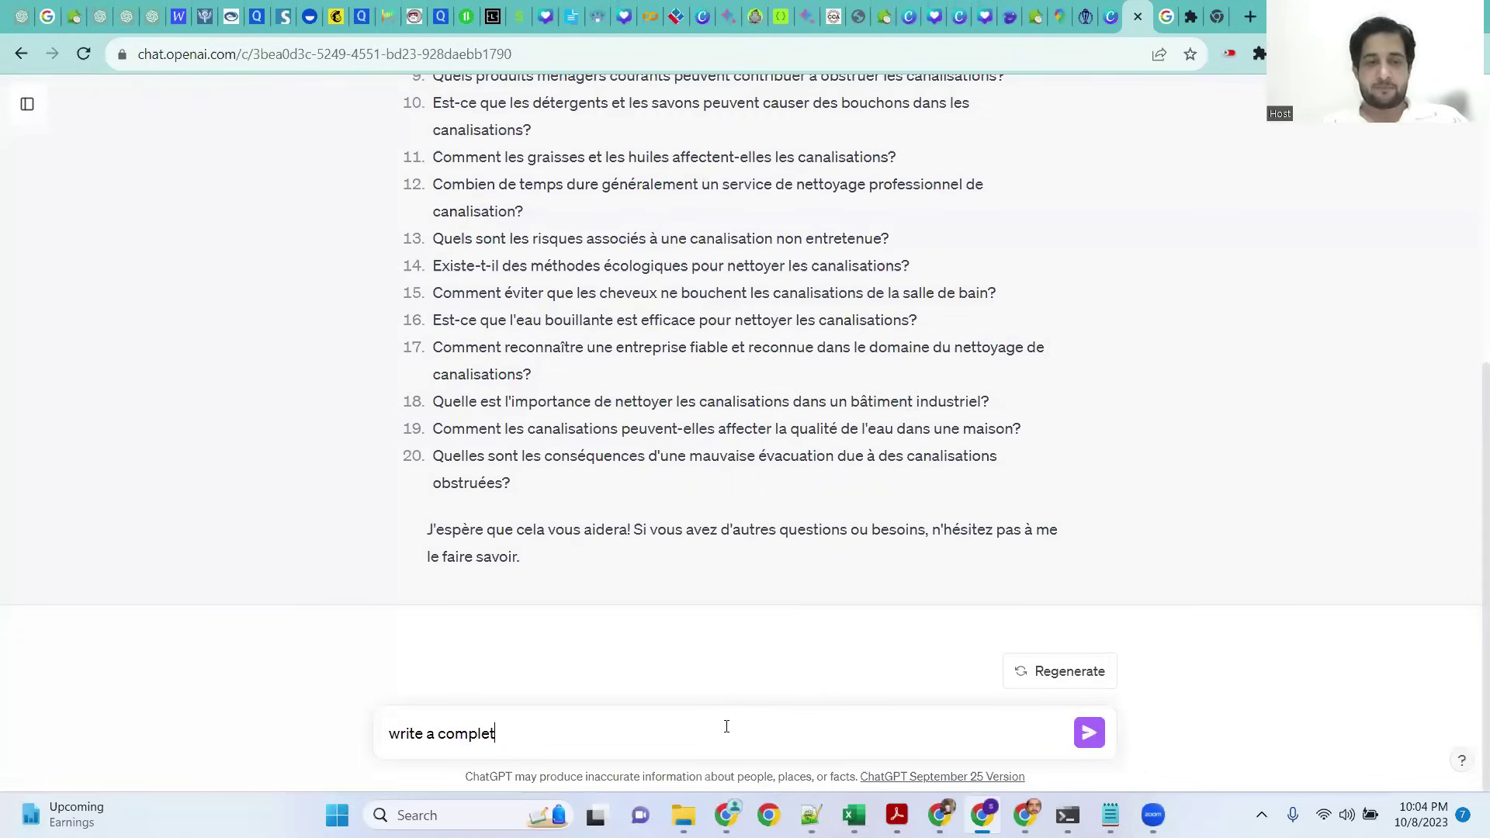
text(e blog post on the to)
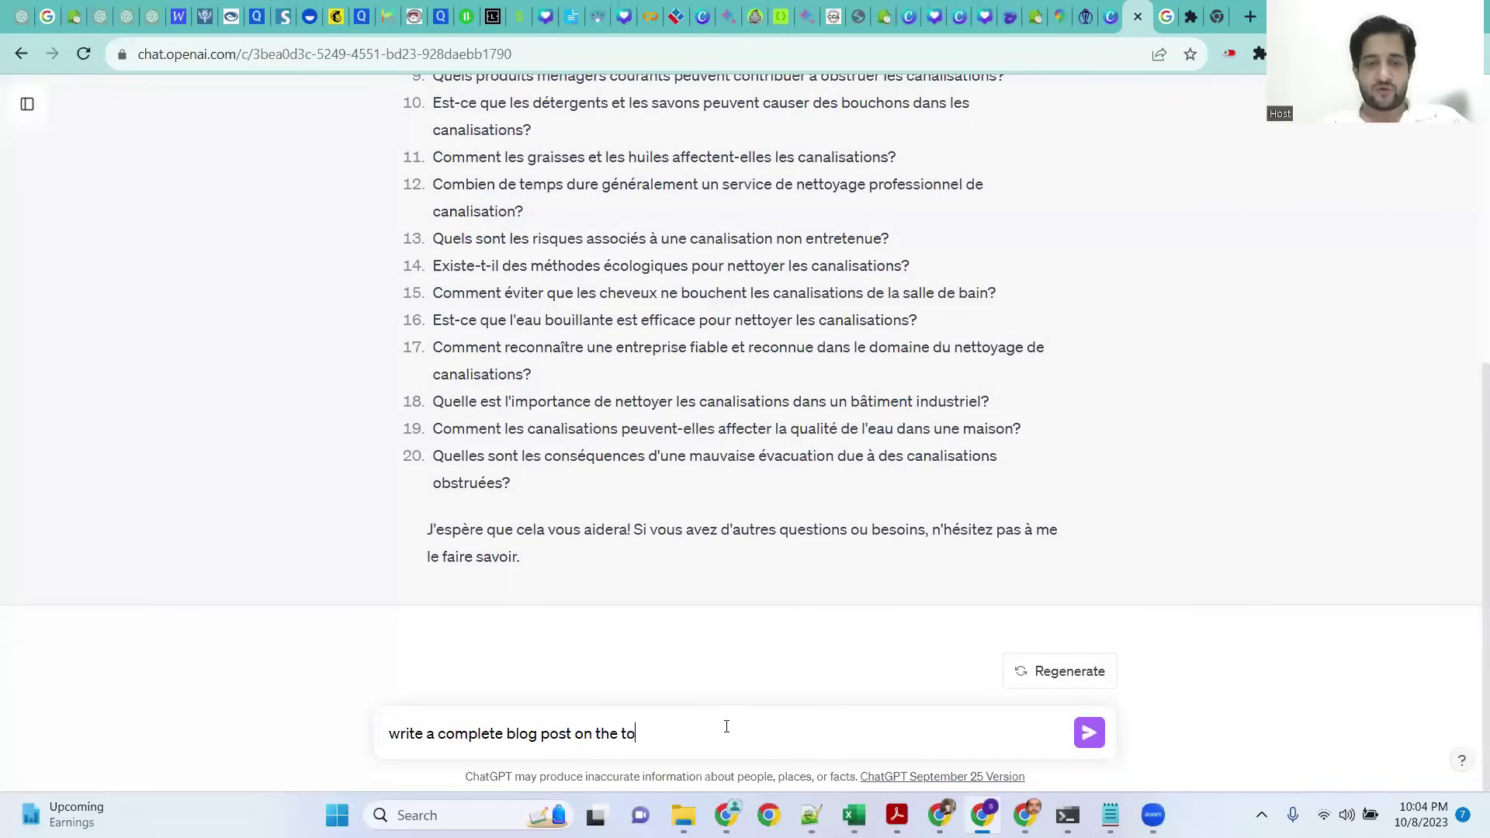
text(pic ")
key(ctrl+v)
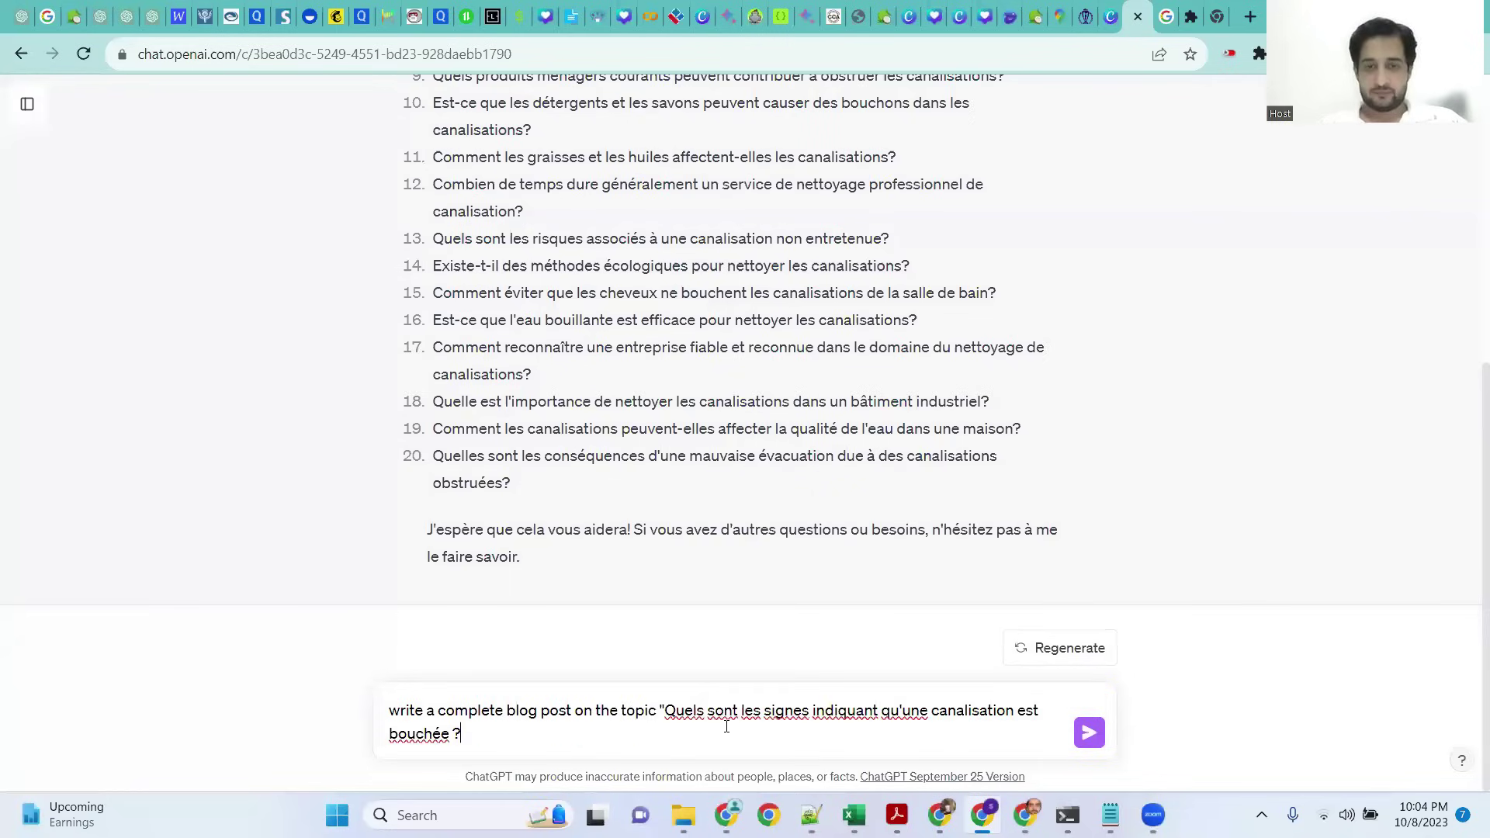
text(" )
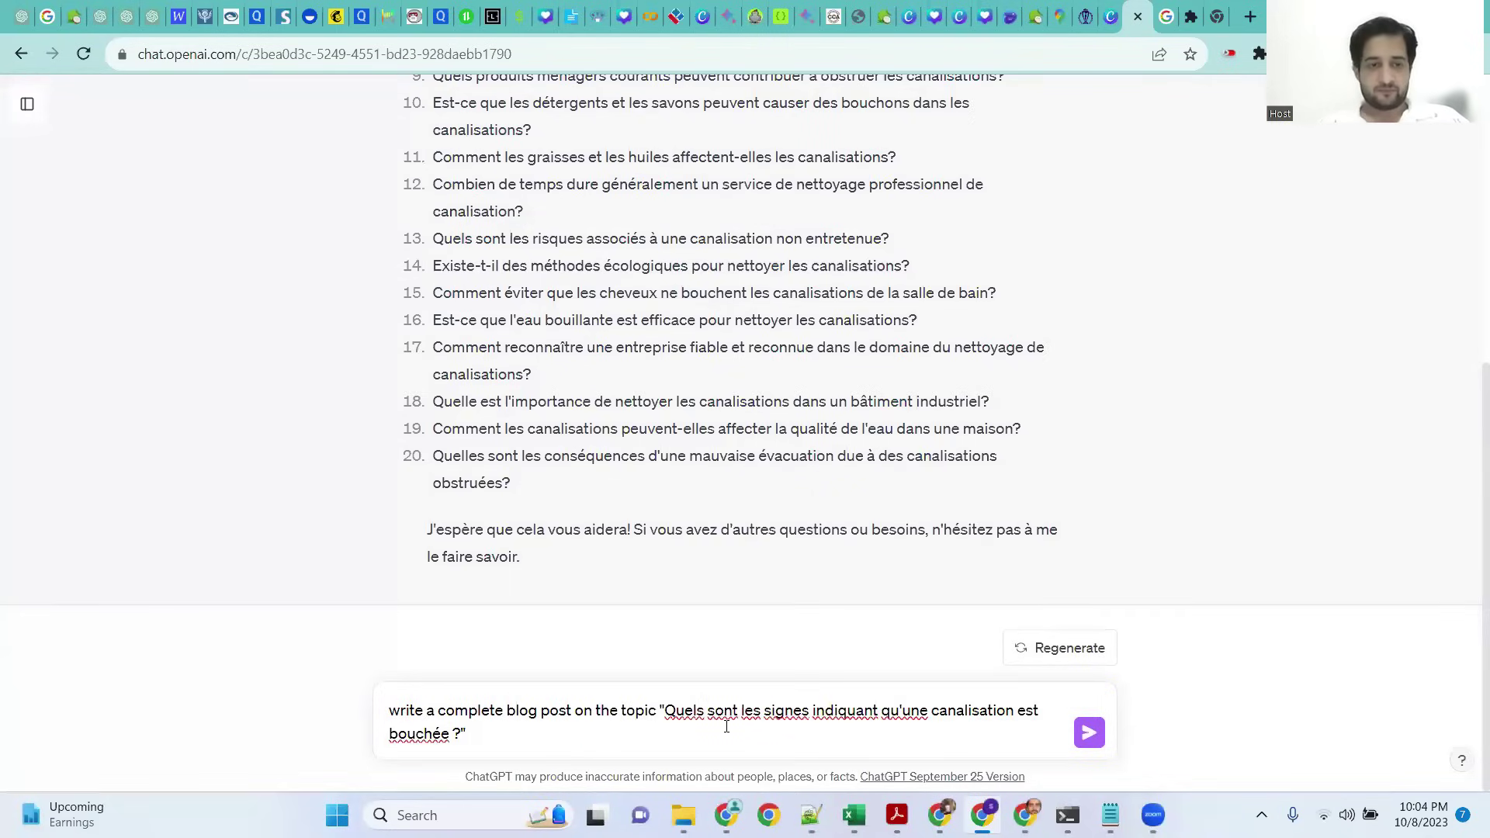
text( make it )
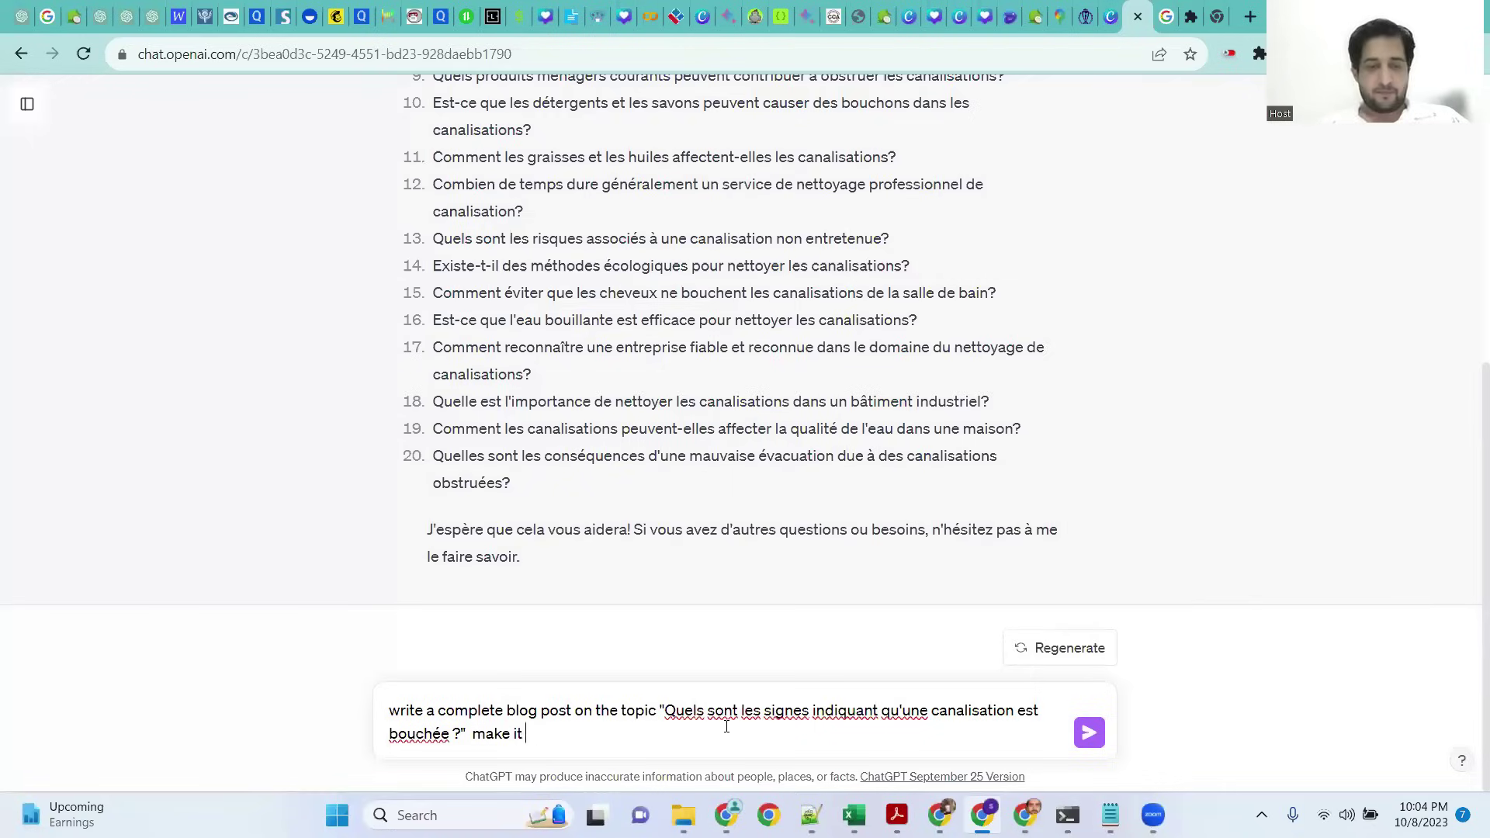
text(unique .)
text( do not copy from other websites , must be)
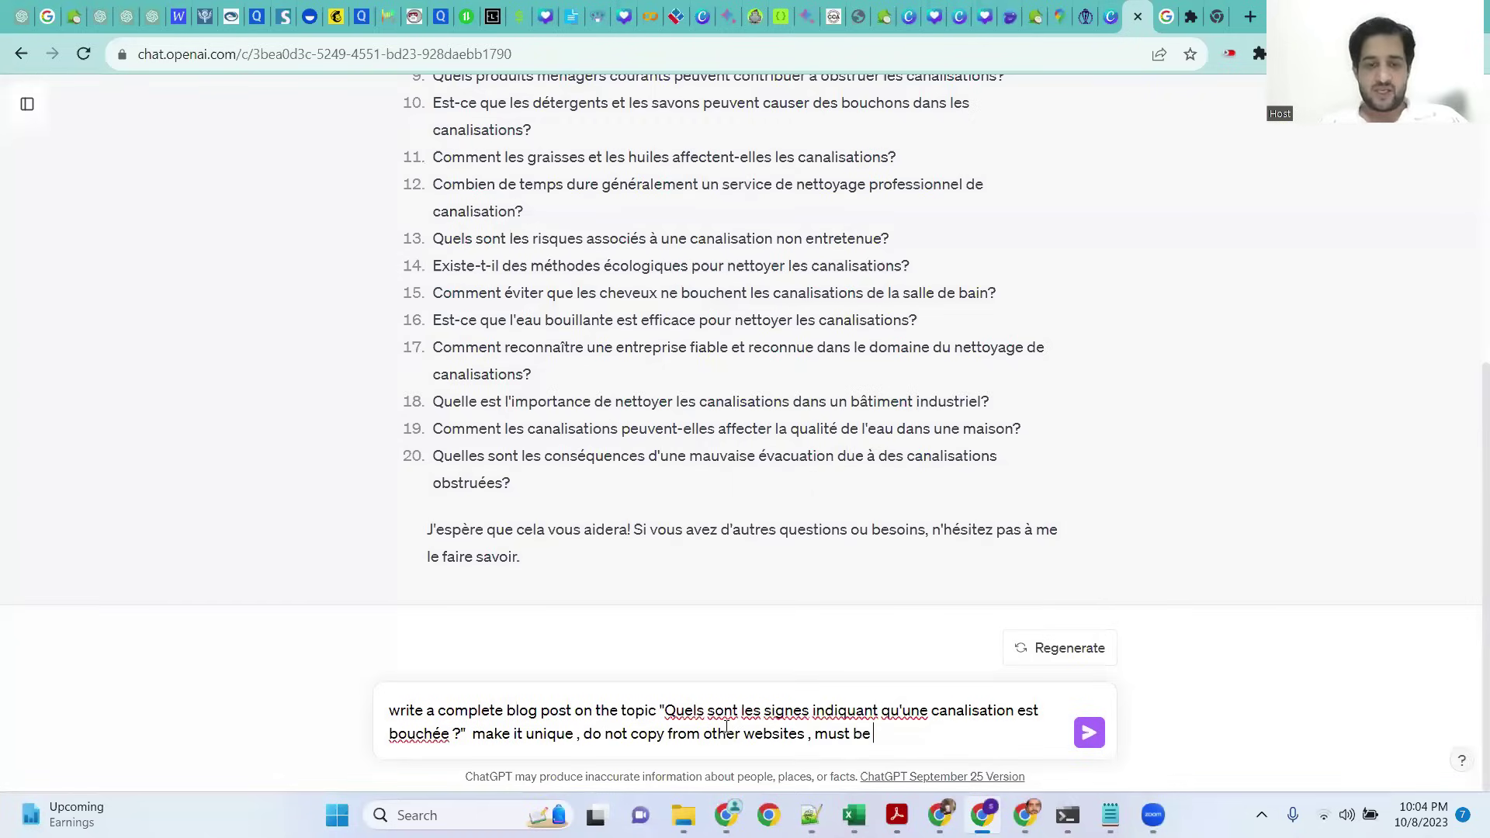
text( 500 plus words ..)
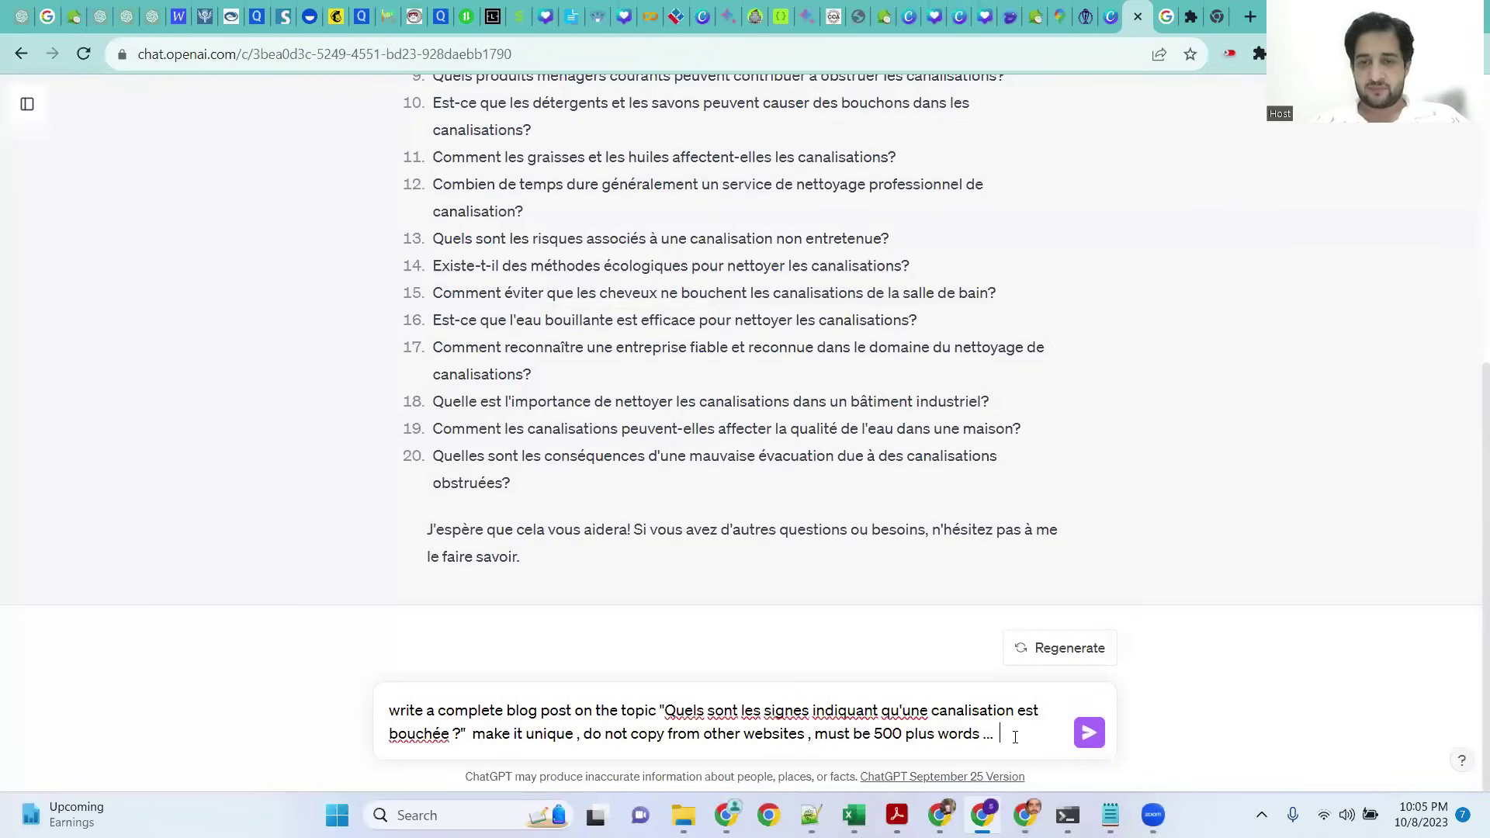
click(1091, 733)
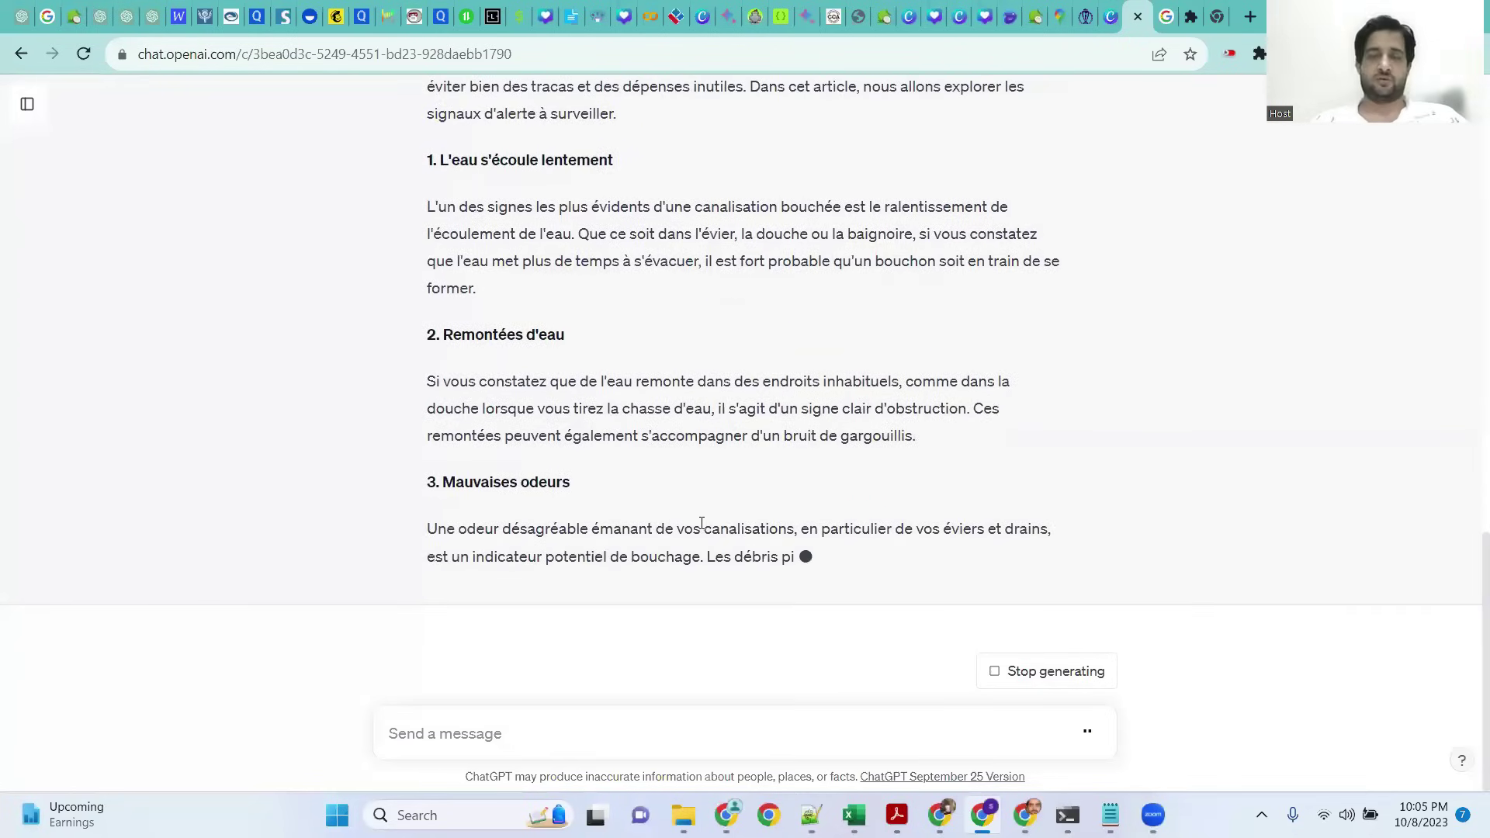
Step: Review the generated French article, then switch to the fixdraincleaning.info browser window
scroll(703, 528, up, 5)
scroll(703, 524, down, 5)
scroll(683, 531, up, 5)
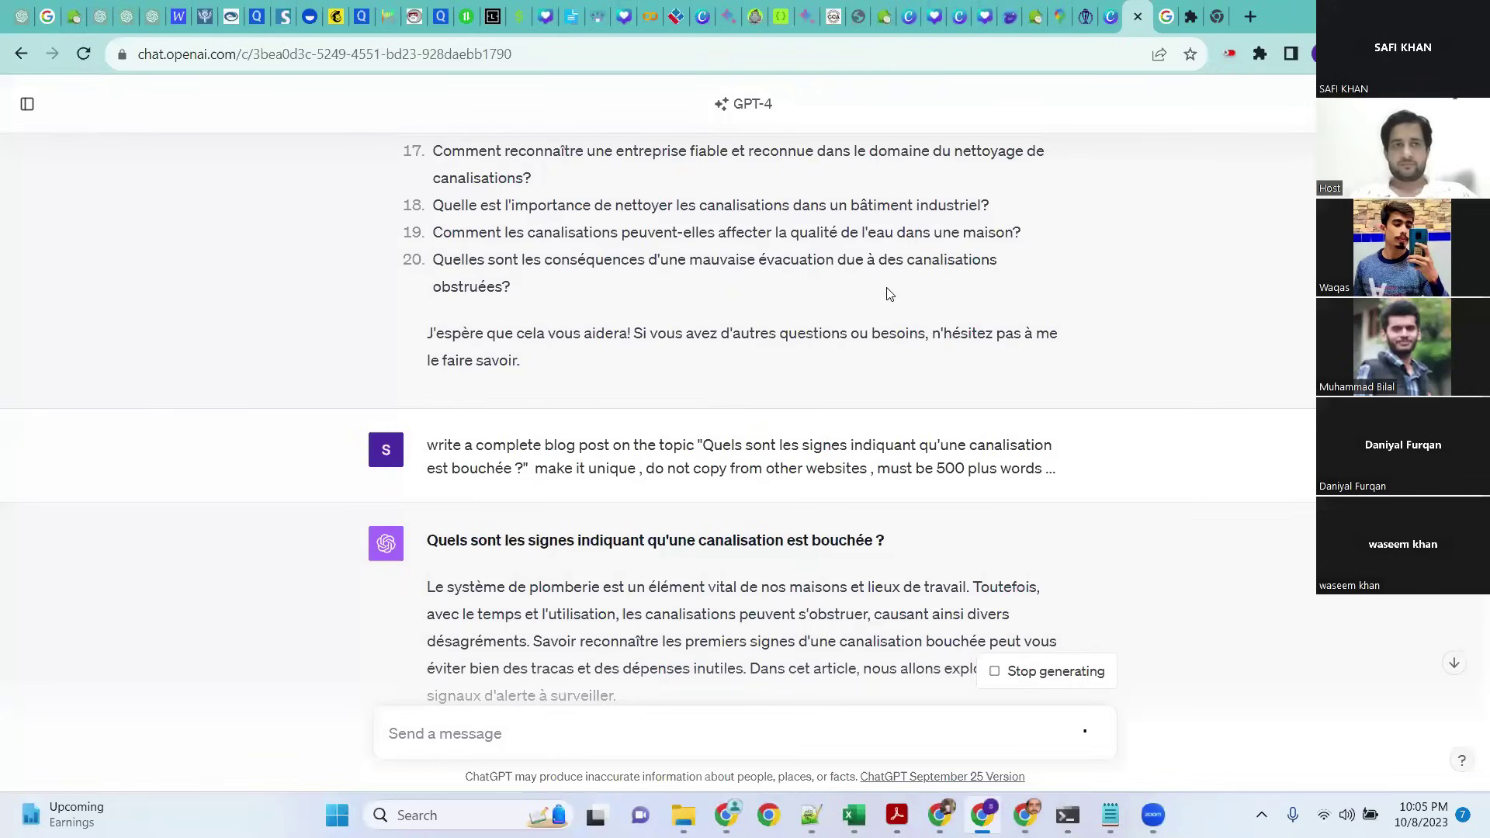
key(alt+Tab)
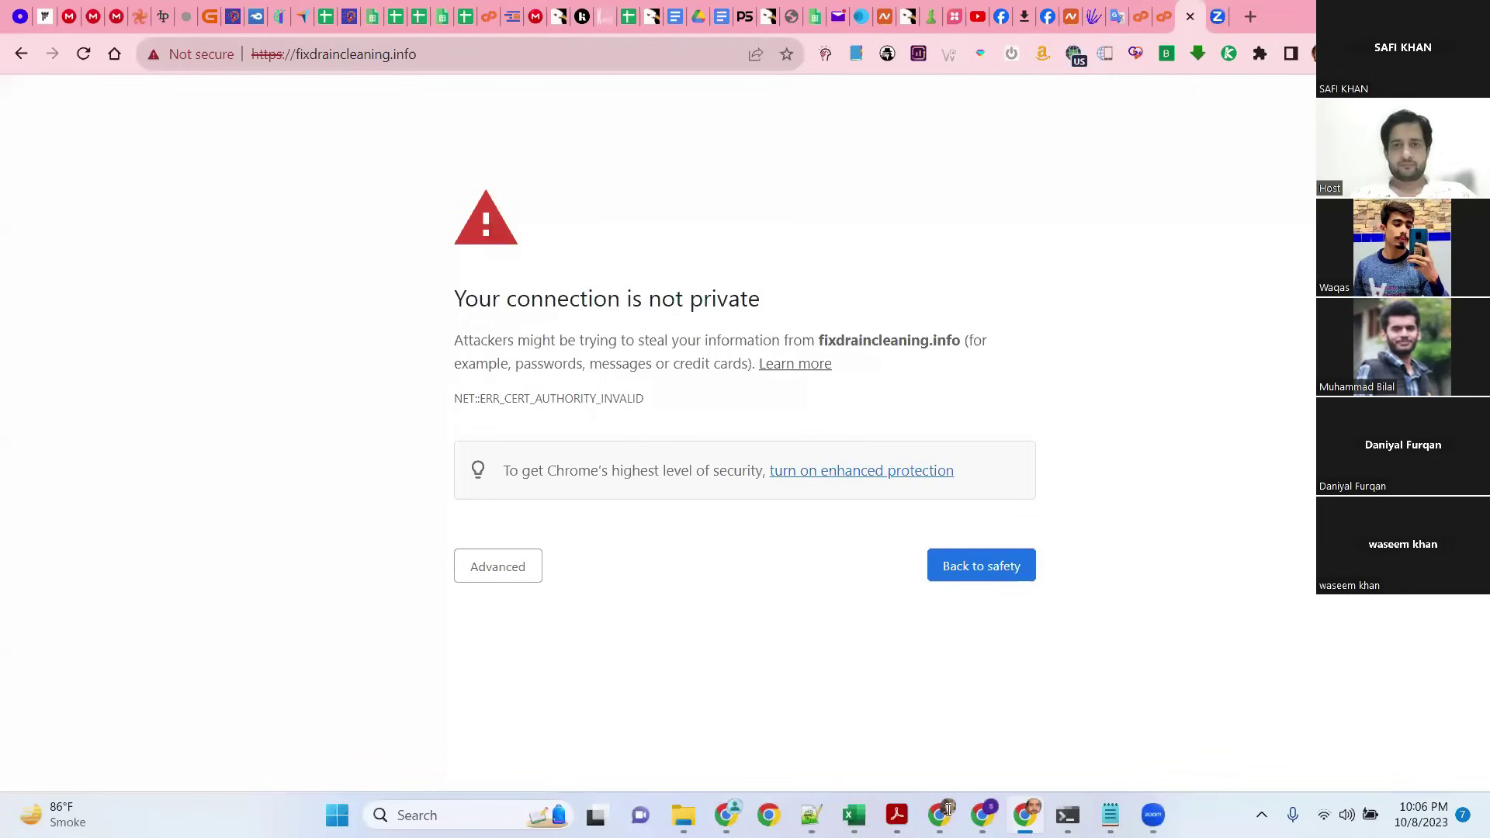
Step: Expand the certificate warning, launch the WP Toolkit admin login, and close the credentials tab
click(505, 567)
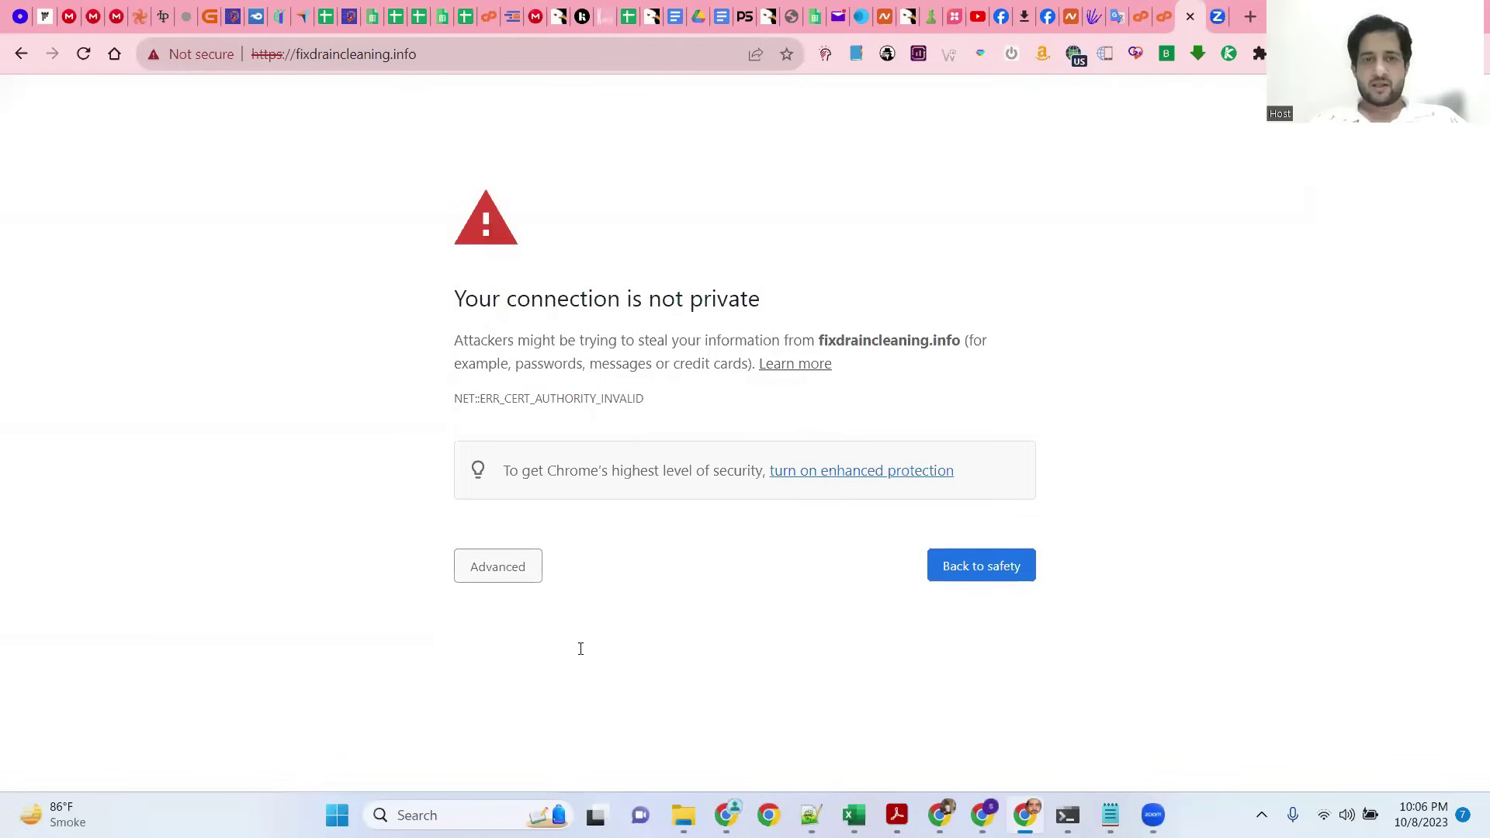
click(1162, 11)
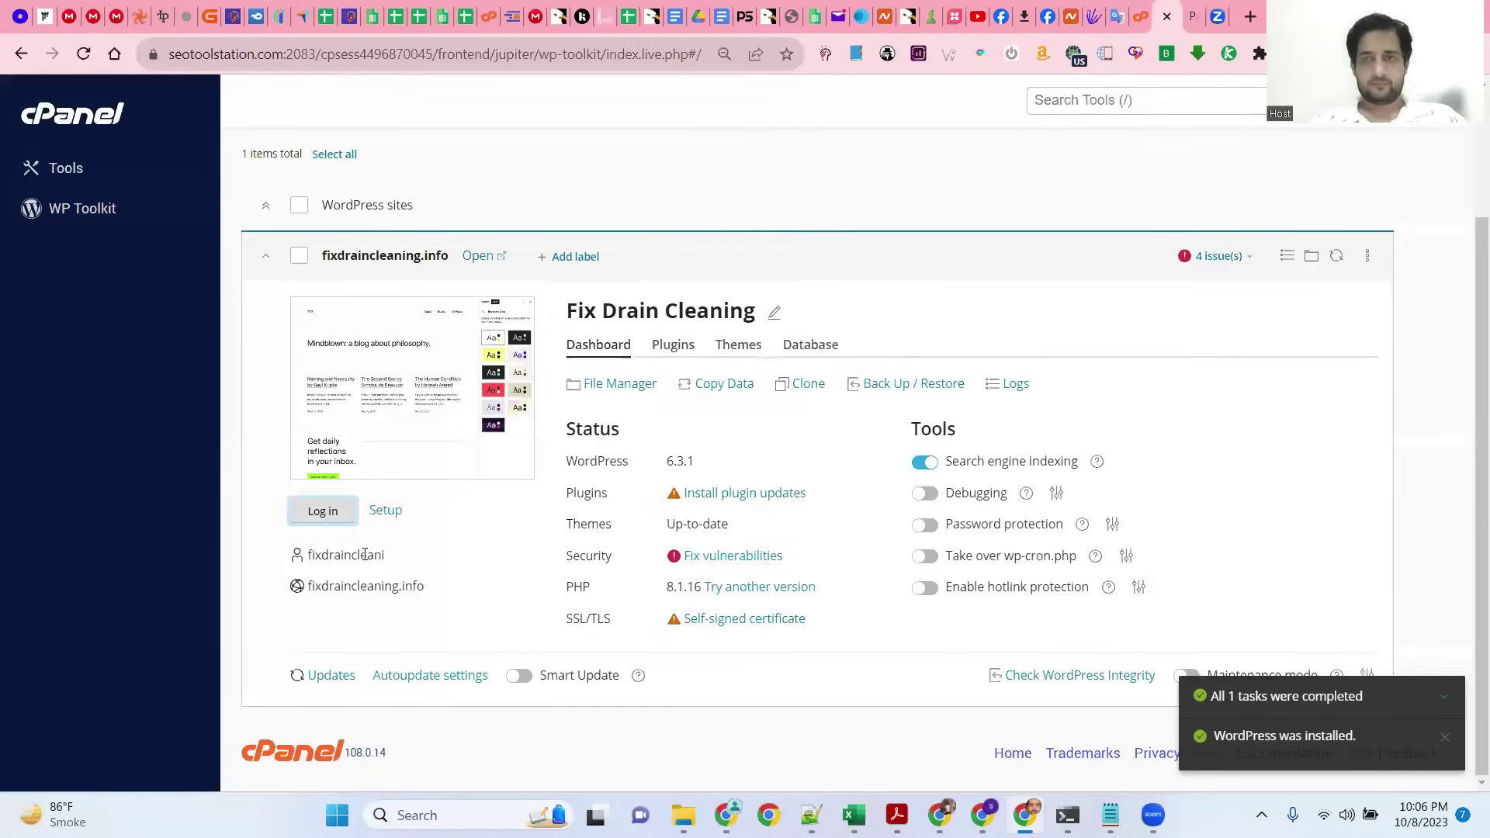
click(336, 514)
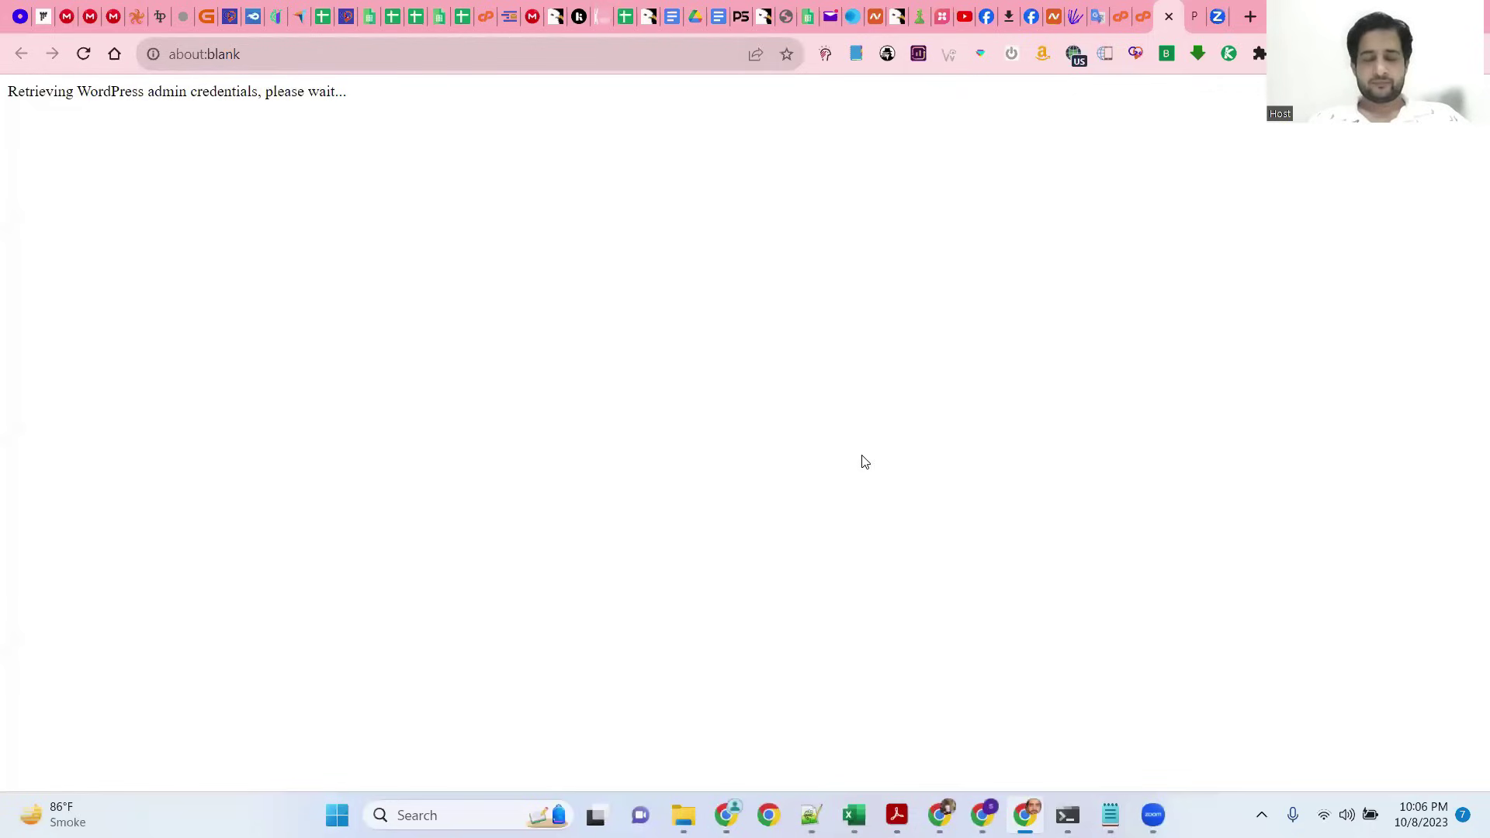
key(ctrl+w)
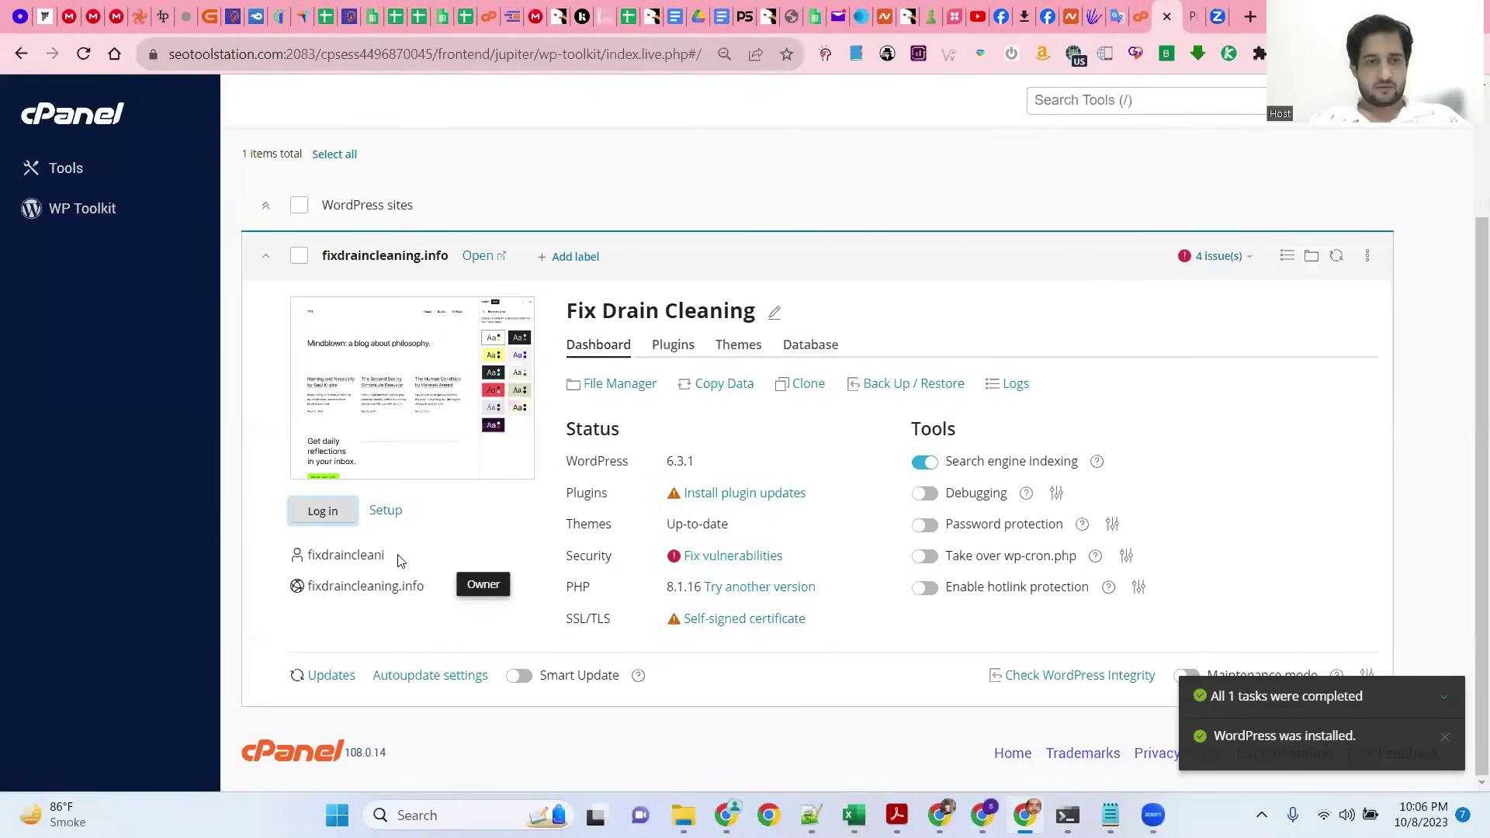
Step: Launch Log in under the Fix Drain Cleaning thumbnail to reach the wp-login page
click(328, 517)
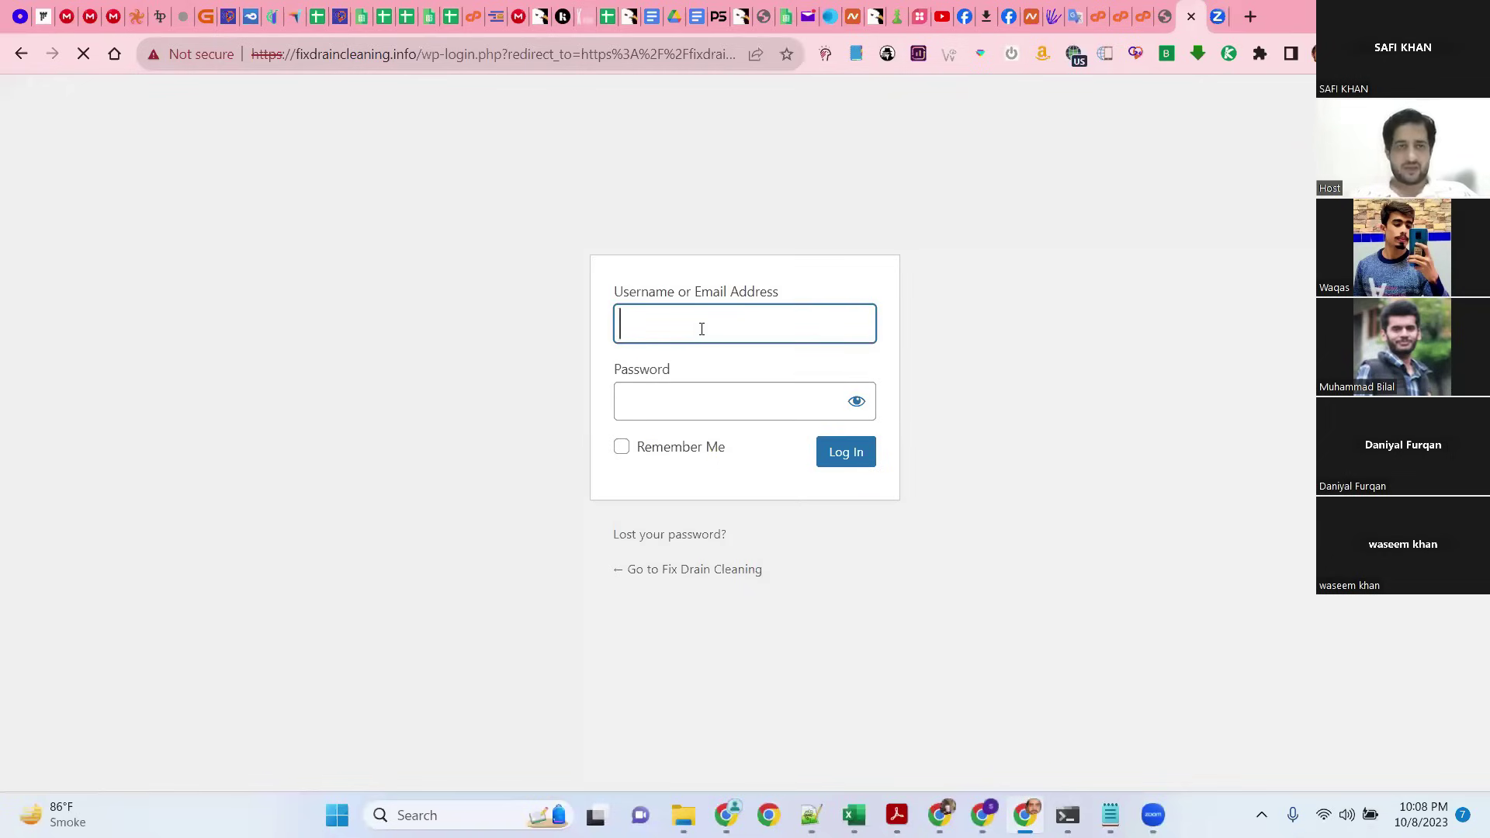
Step: Sign in with the admin username and pasted password, then start a new post
text(admin)
key(Tab)
key(ctrl+v)
click(843, 450)
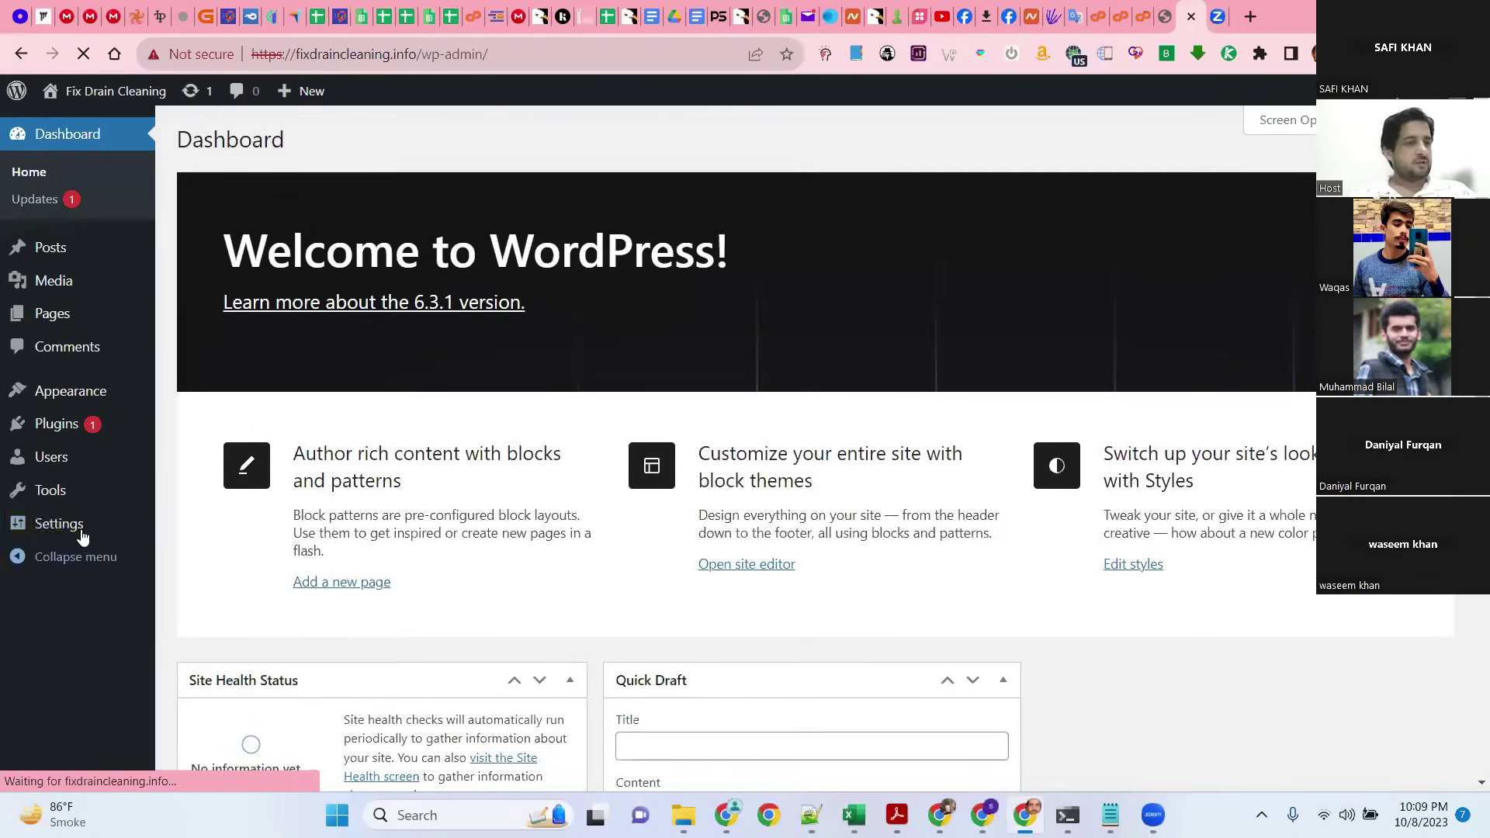
mouse_move(303, 91)
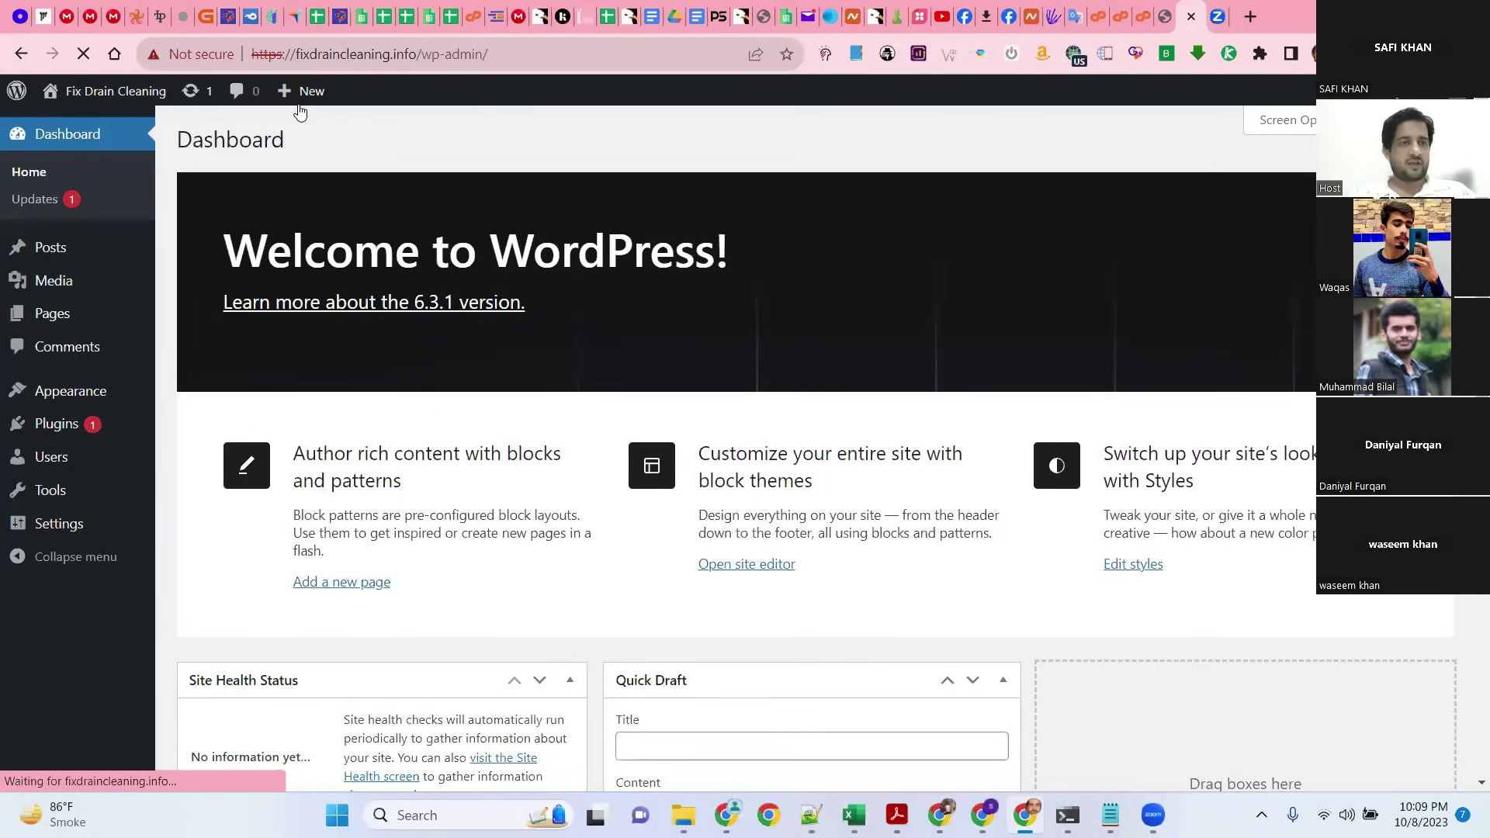
click(302, 127)
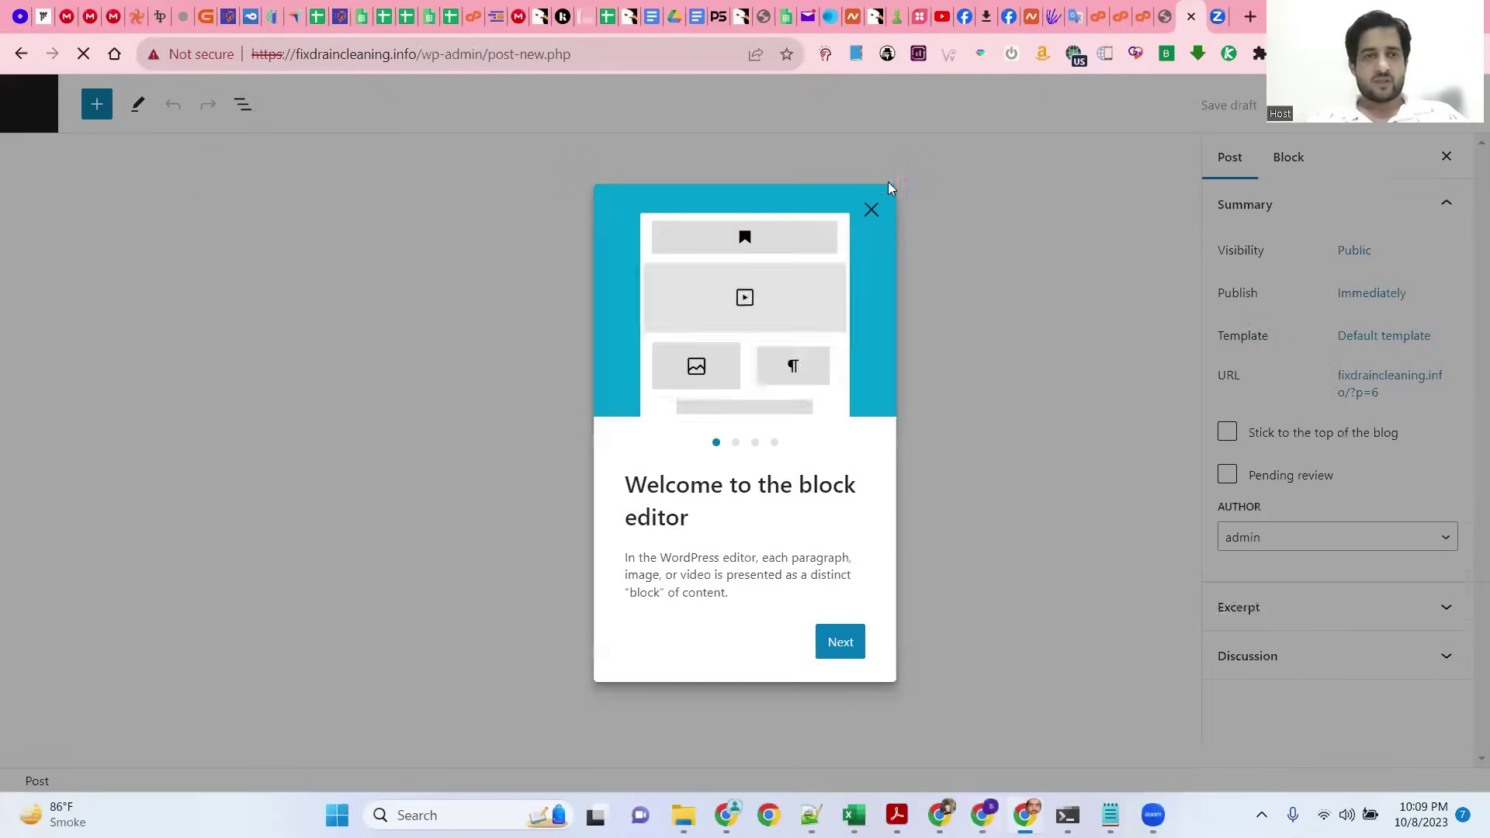
Step: Close the 'Welcome to the block editor' dialog and go back to the Fix Drain Cleaning Dashboard
click(871, 210)
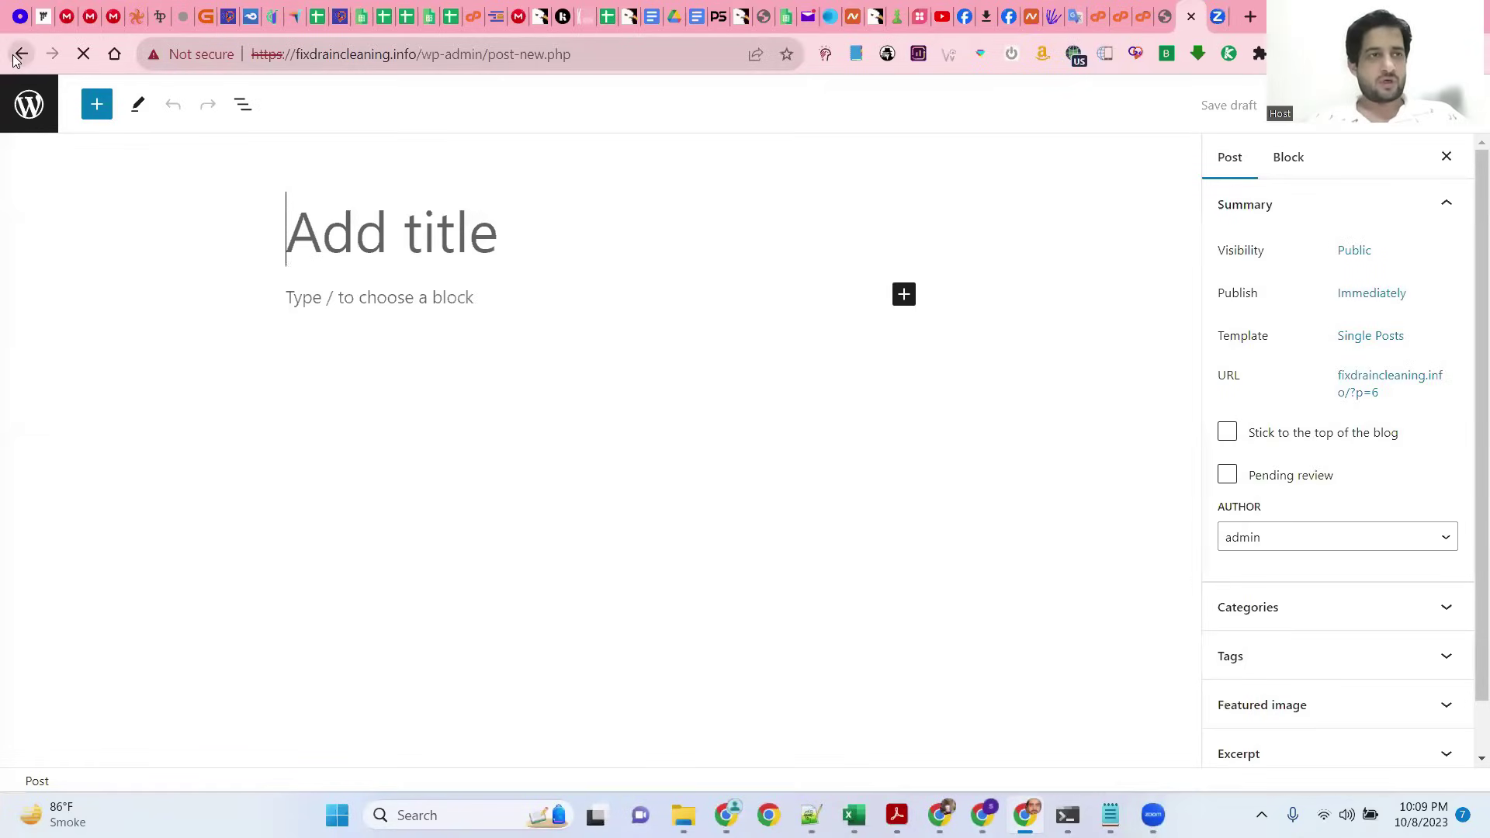
click(19, 54)
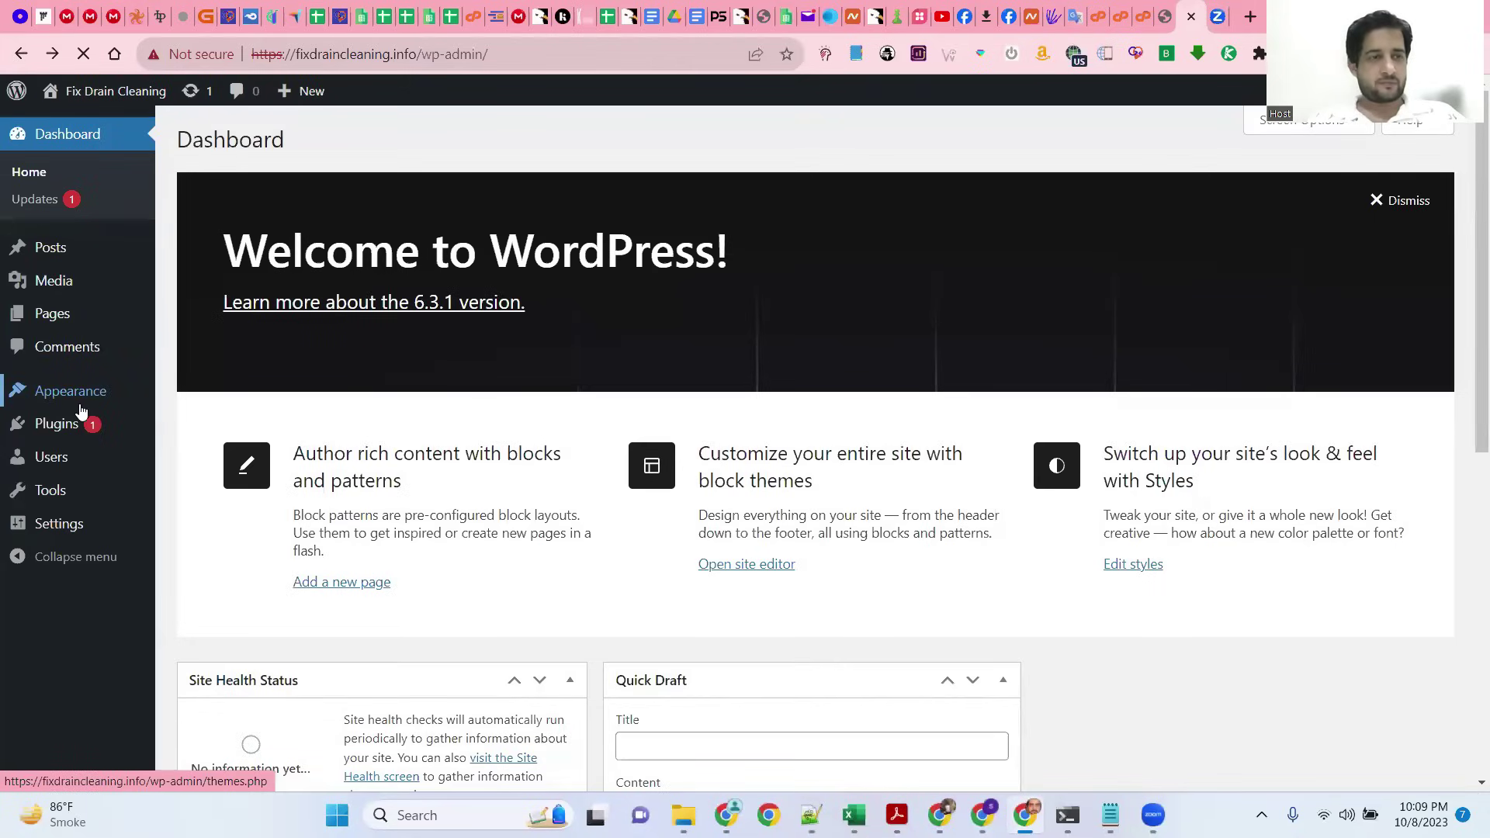
Step: Remove Hello Dolly and Akismet Anti-Spam from Installed Plugins, then go to Add Plugins
click(181, 429)
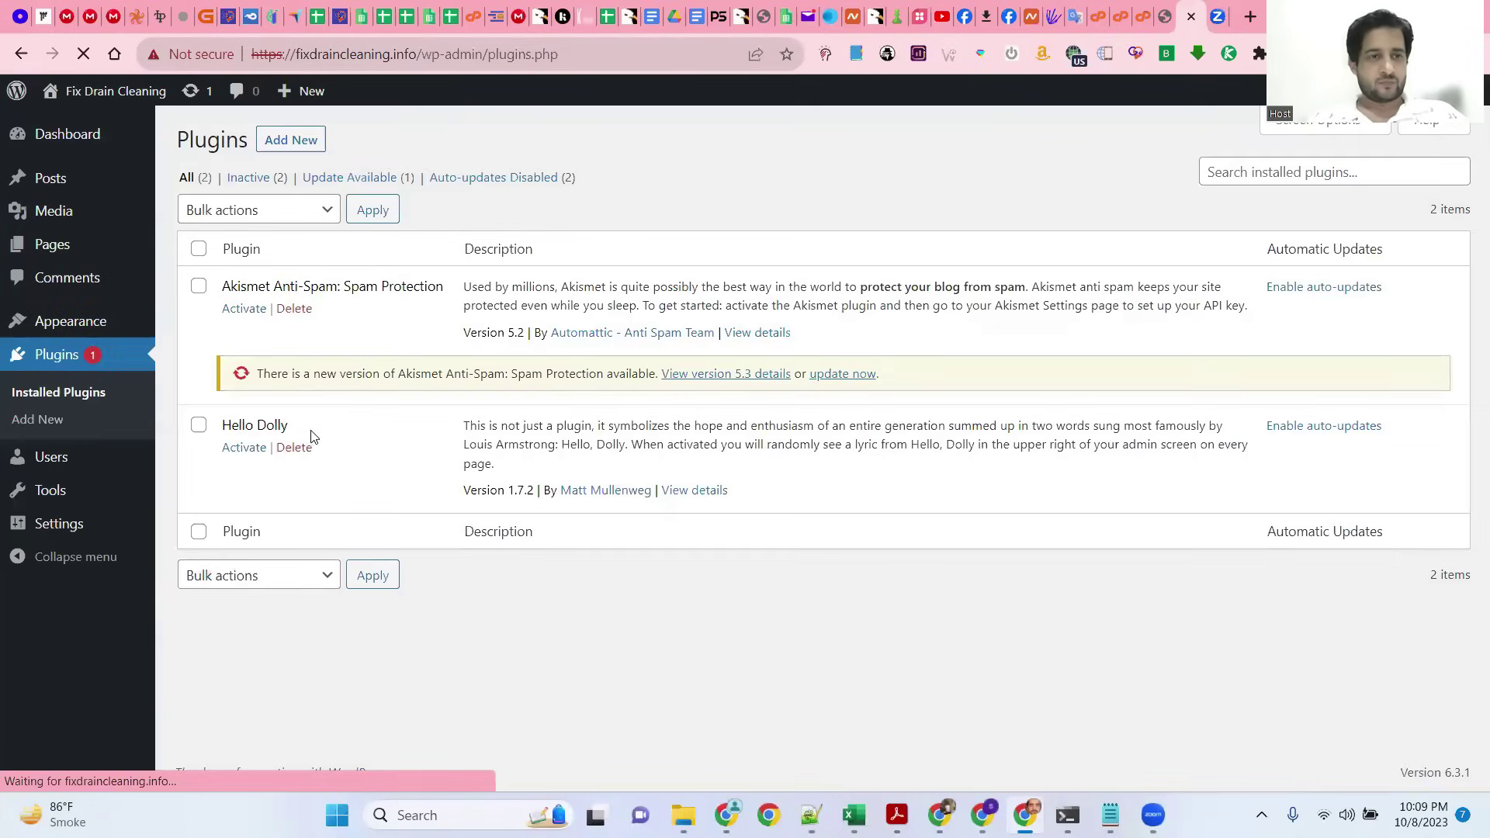
click(304, 447)
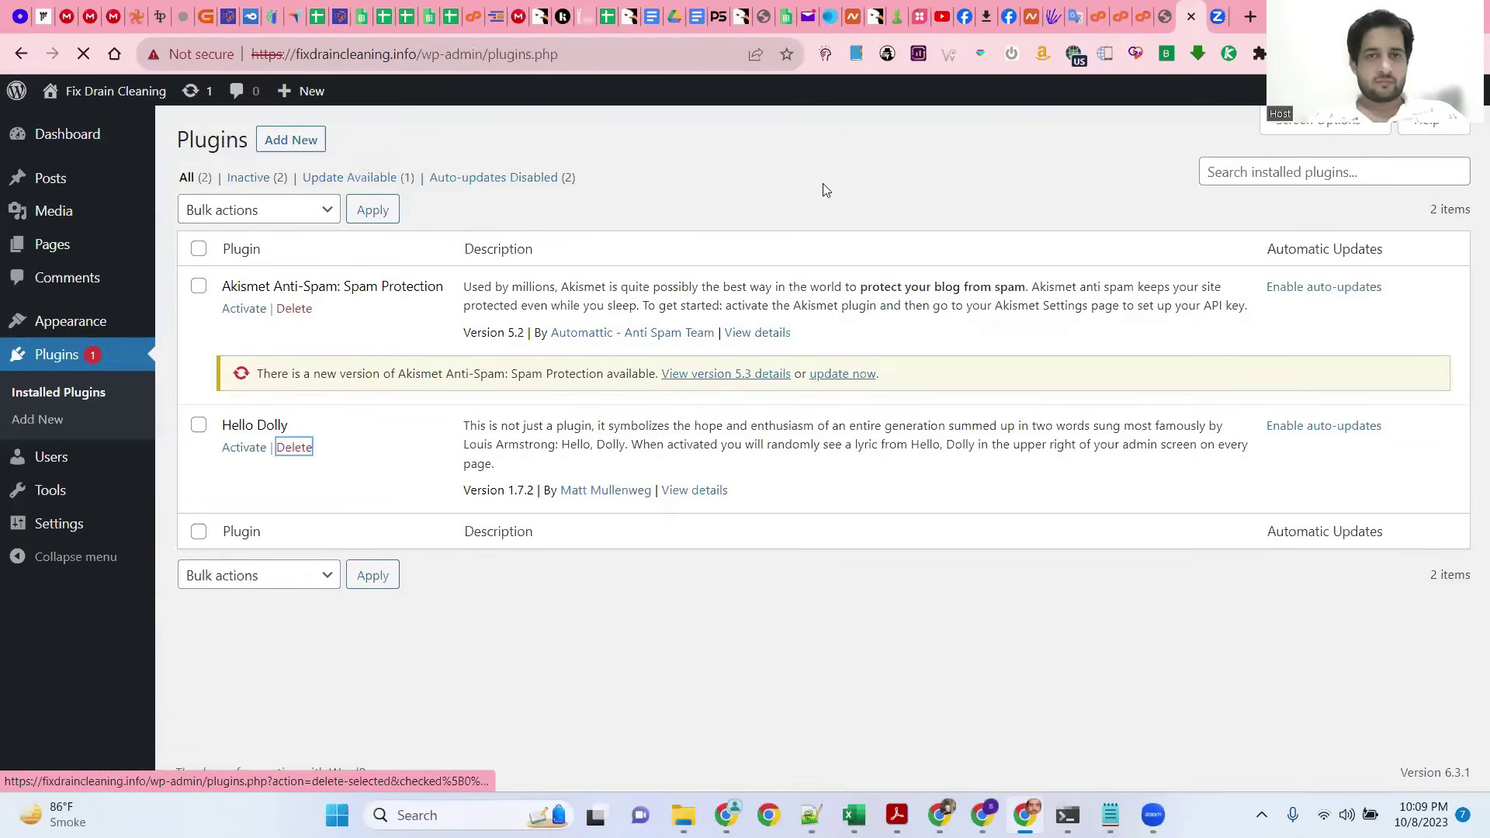
click(298, 308)
key(Return)
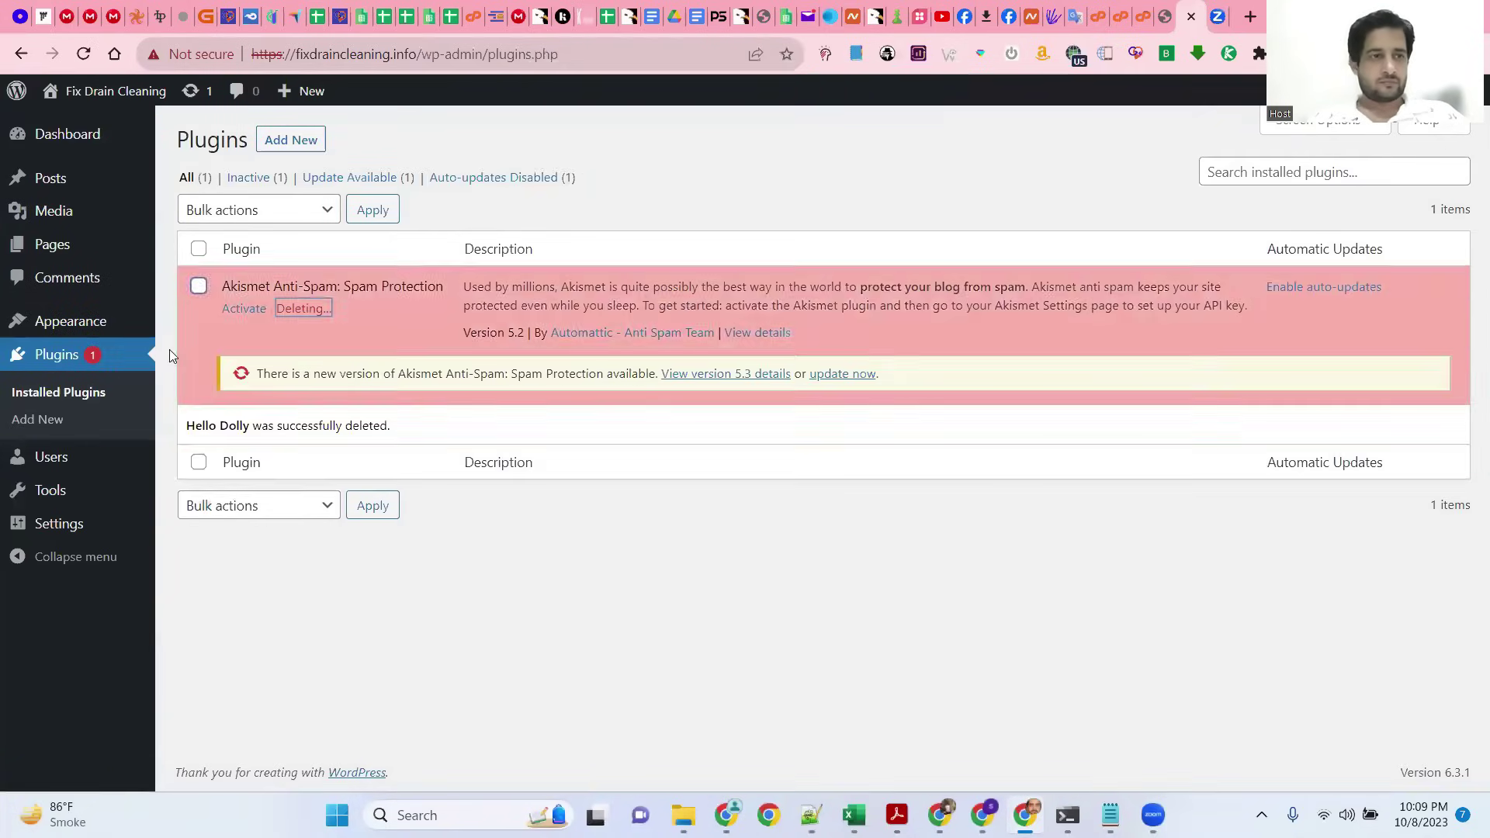
click(276, 152)
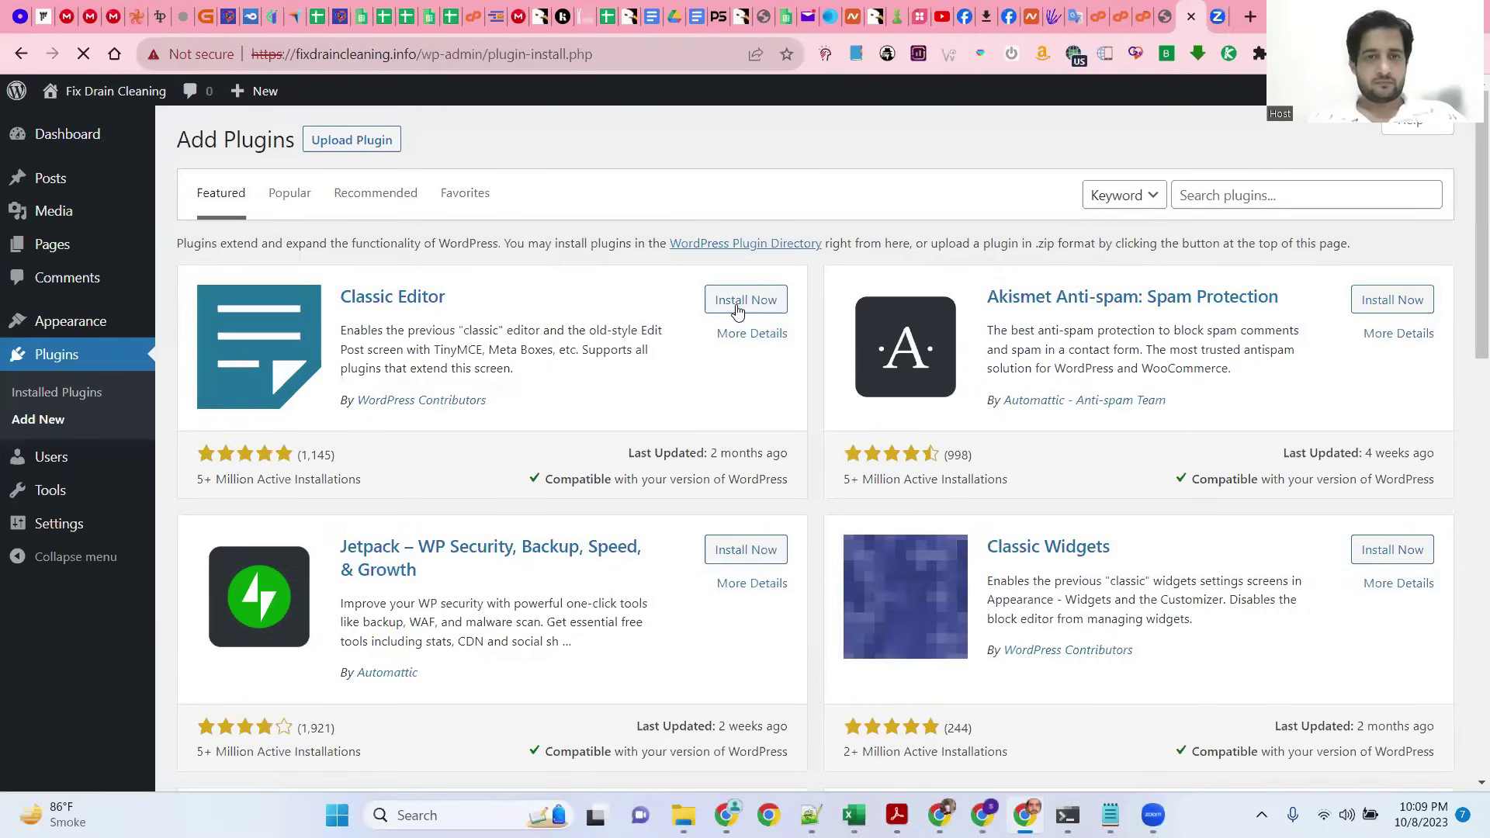
Step: Install the Classic Editor plugin and activate it from the installed plugins list
click(736, 306)
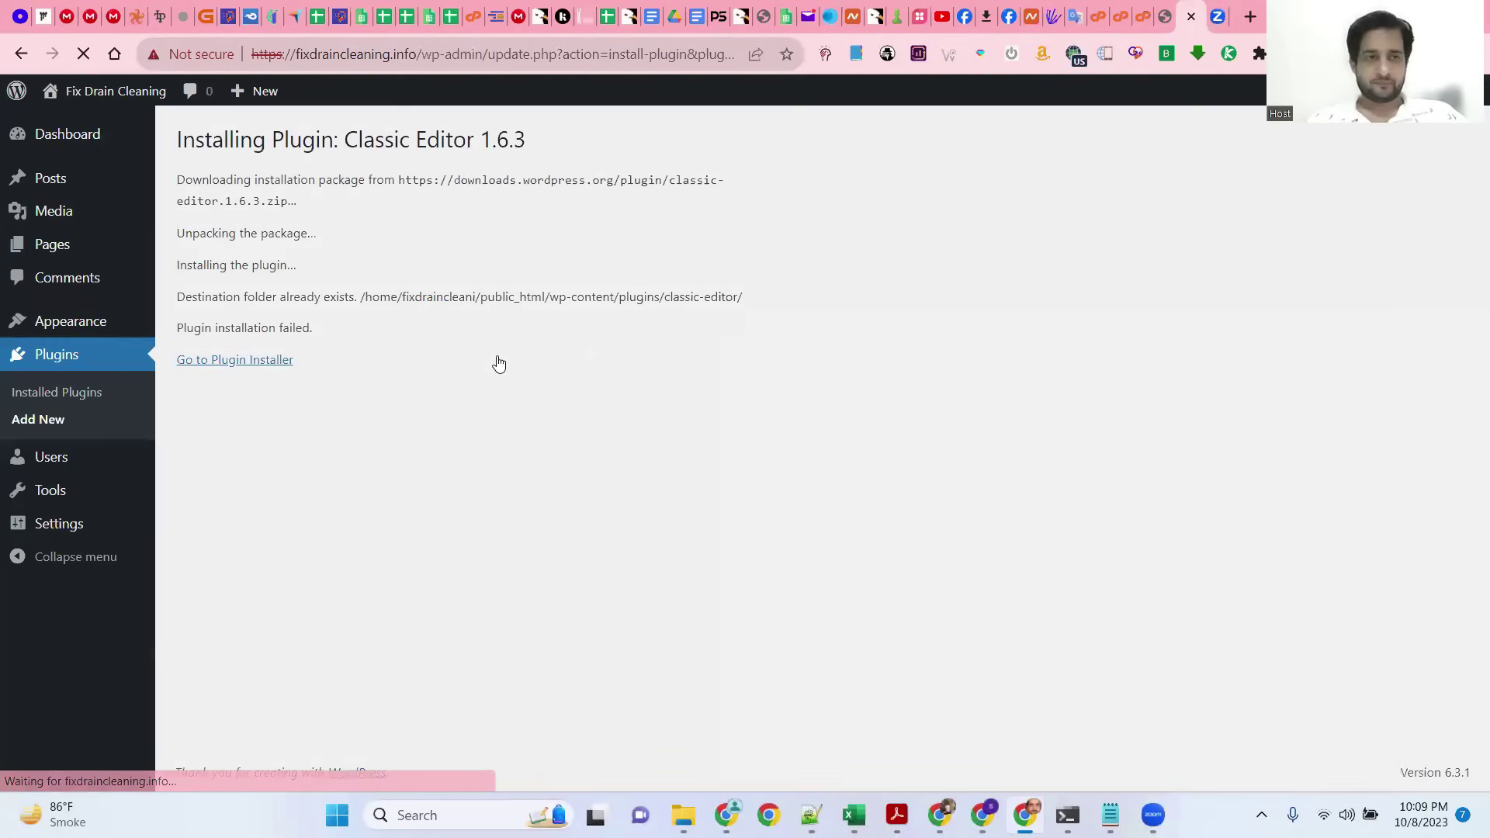
click(84, 398)
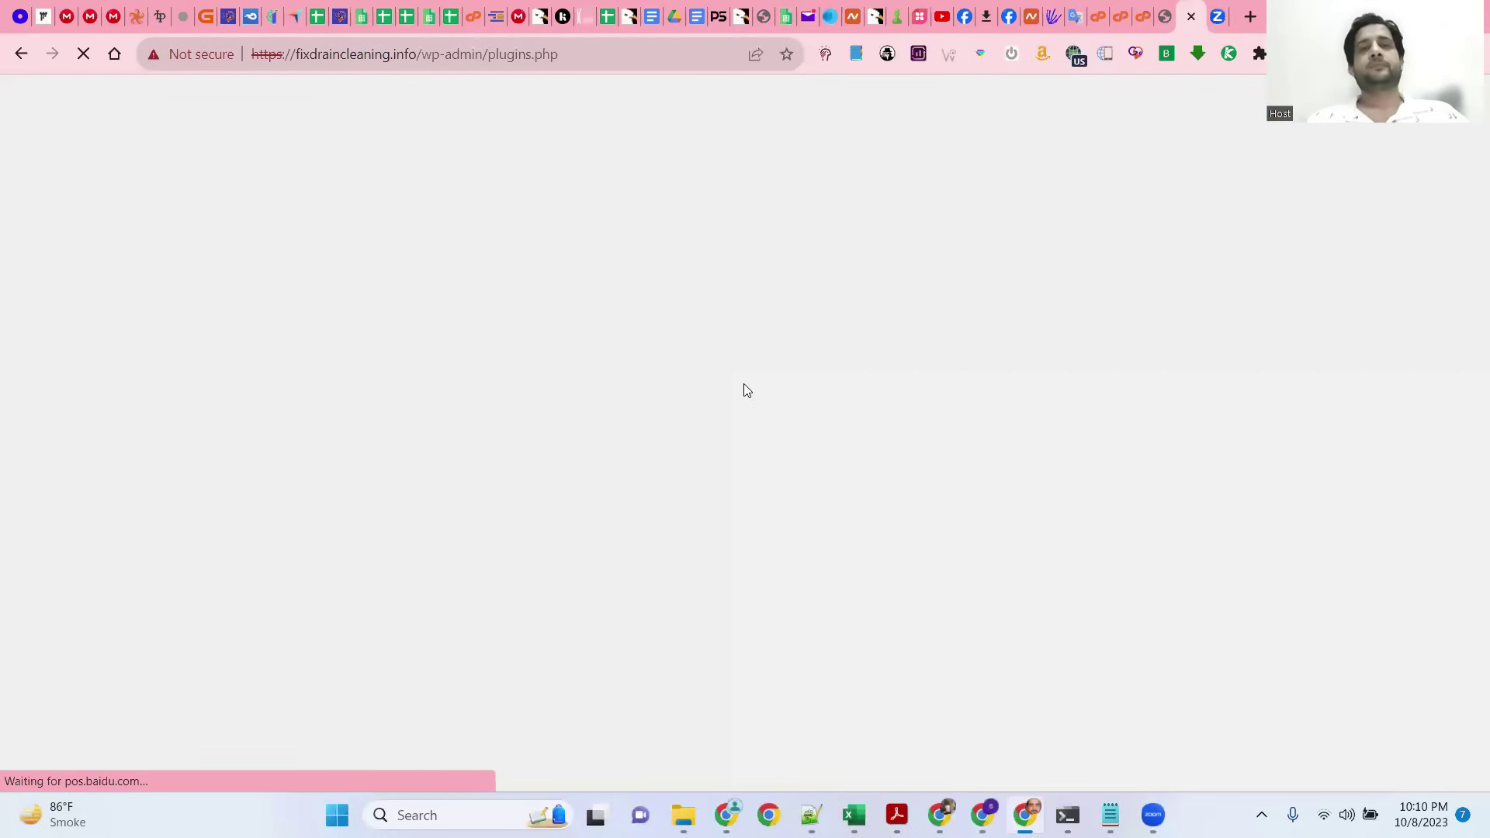
click(243, 310)
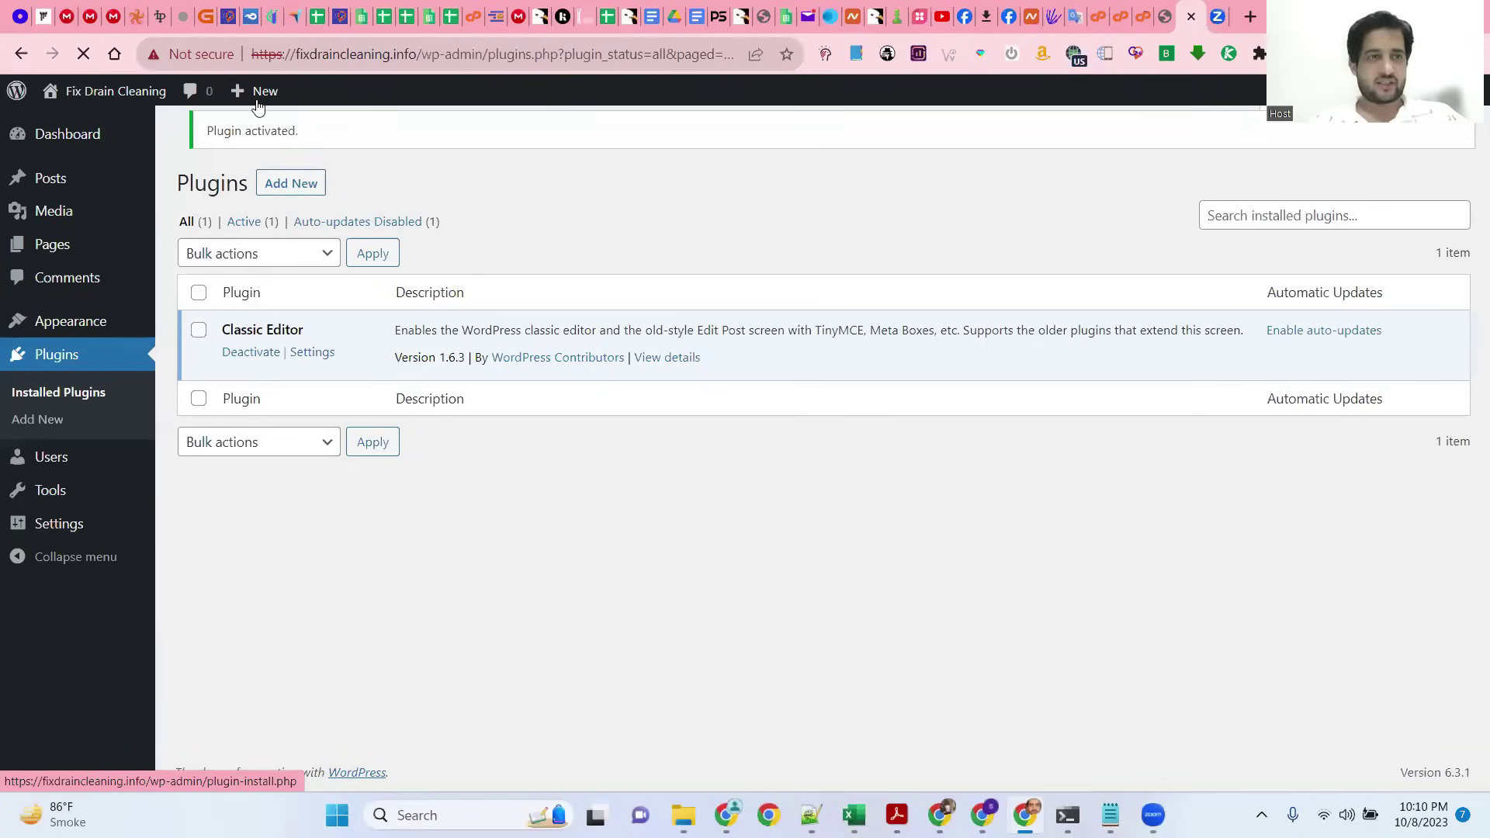
Step: Copy the French article from ChatGPT into the body of a new post
click(258, 128)
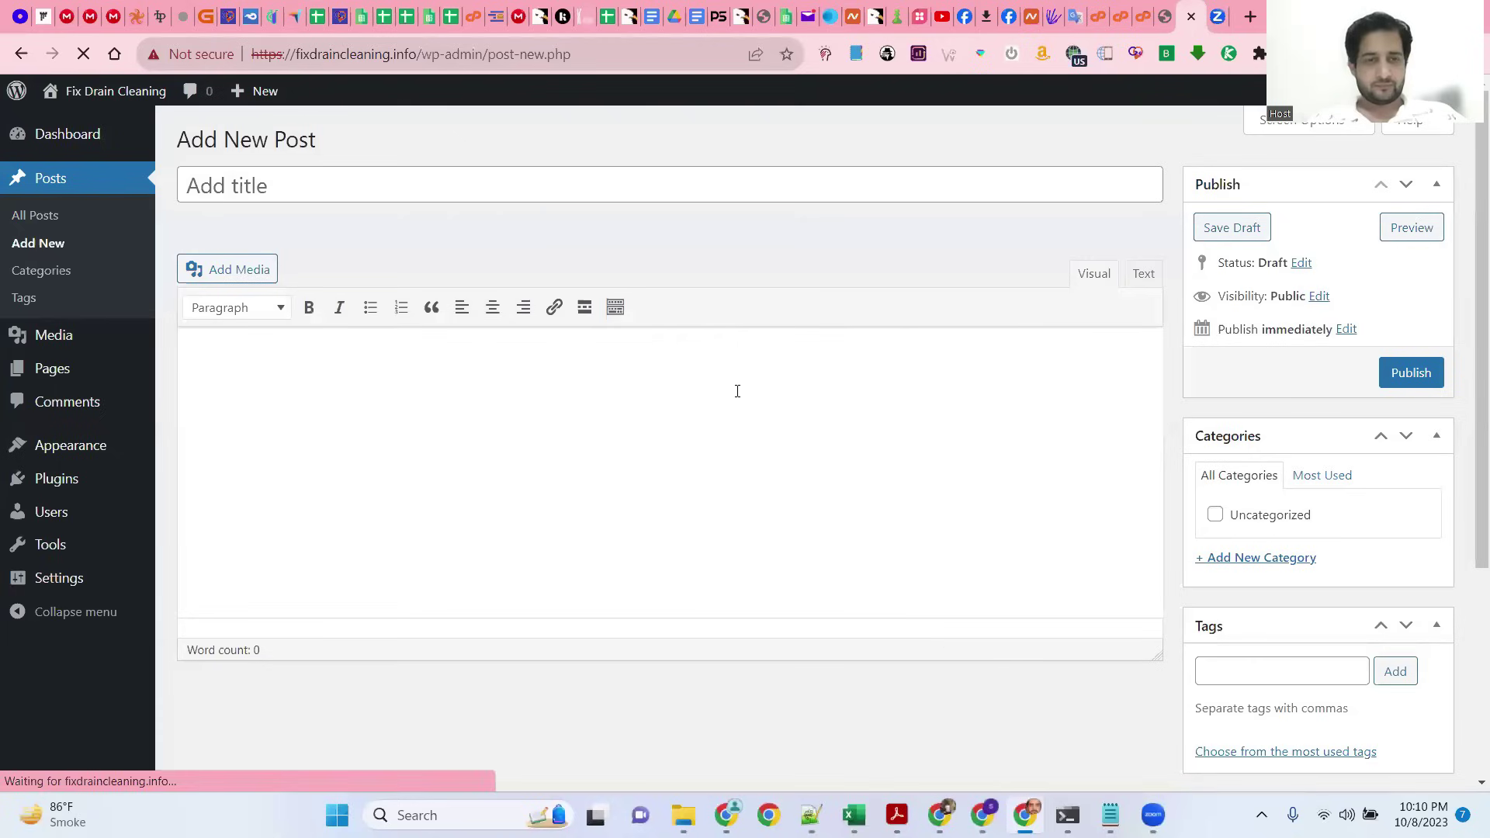
click(982, 815)
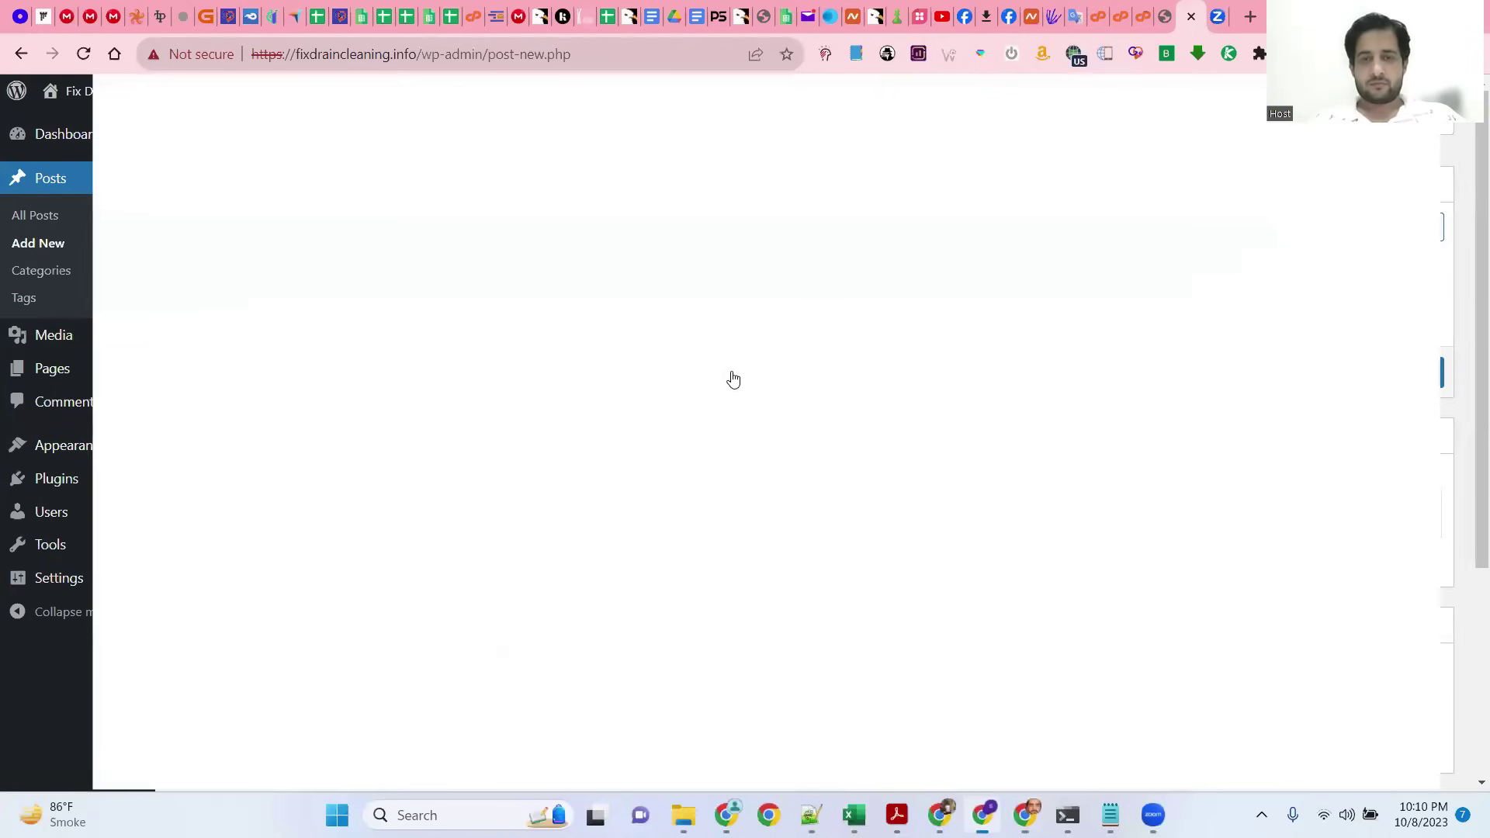
scroll(424, 324, down, 1)
drag(426, 343, 751, 526)
key(ctrl+c)
scroll(682, 419, down, 8)
scroll(682, 411, down, 9)
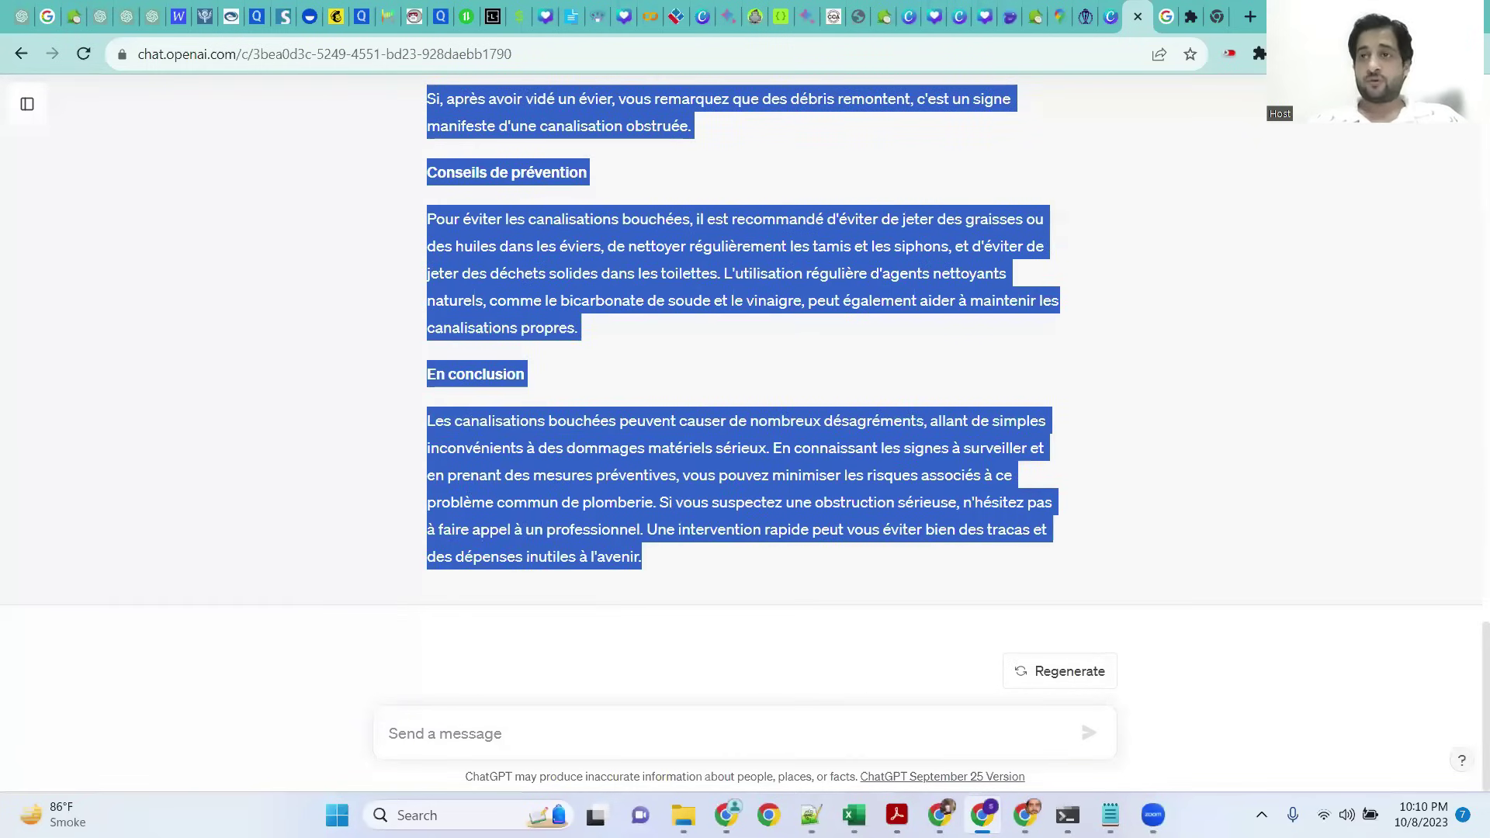
key(alt+Tab)
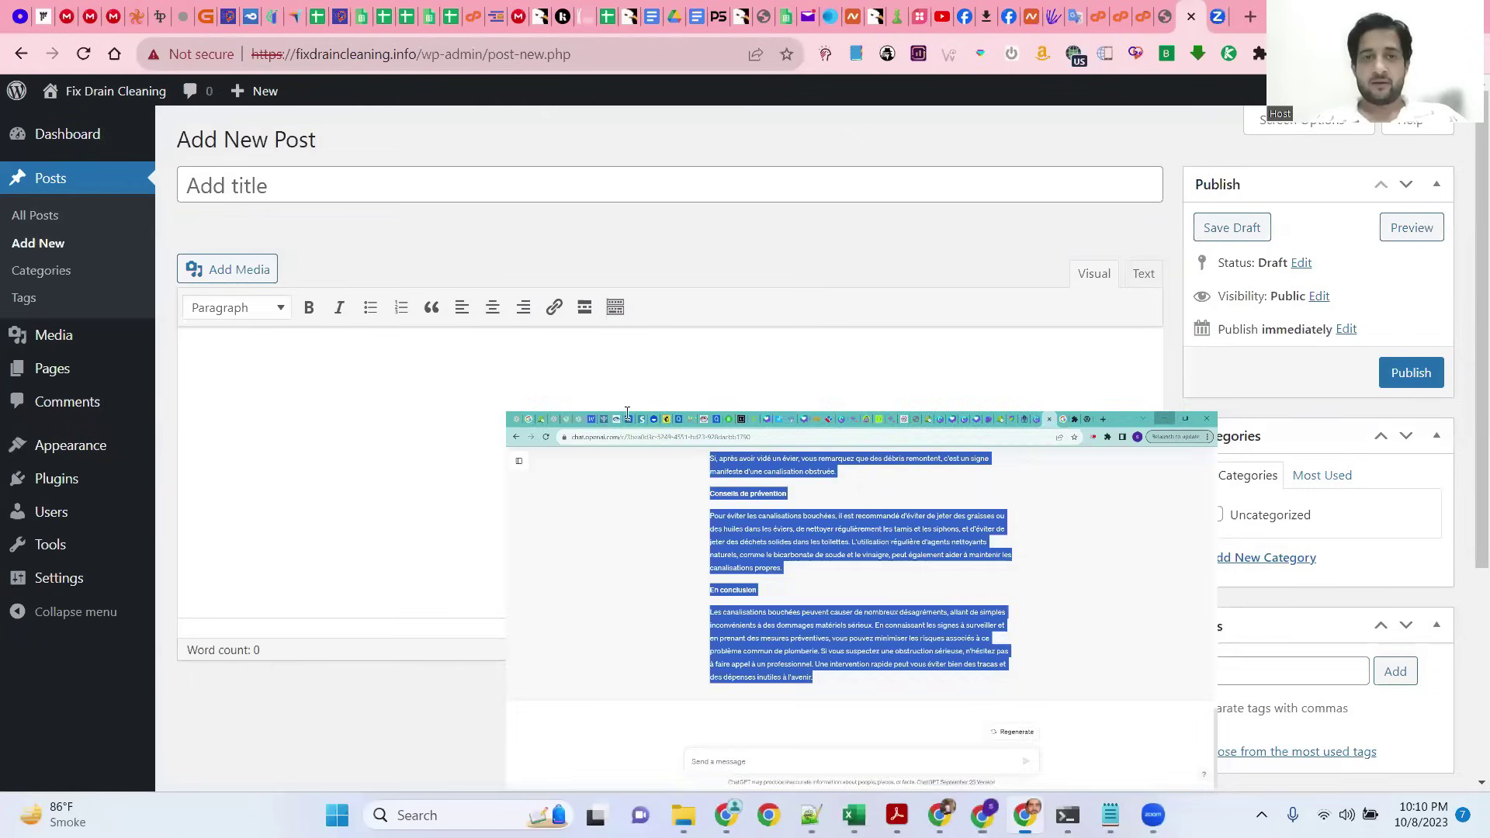
key(ctrl+v)
Step: Move the article's opening heading into the post title and remove the empty first line
scroll(554, 394, up, 15)
drag(702, 354, 120, 341)
key(ctrl+c)
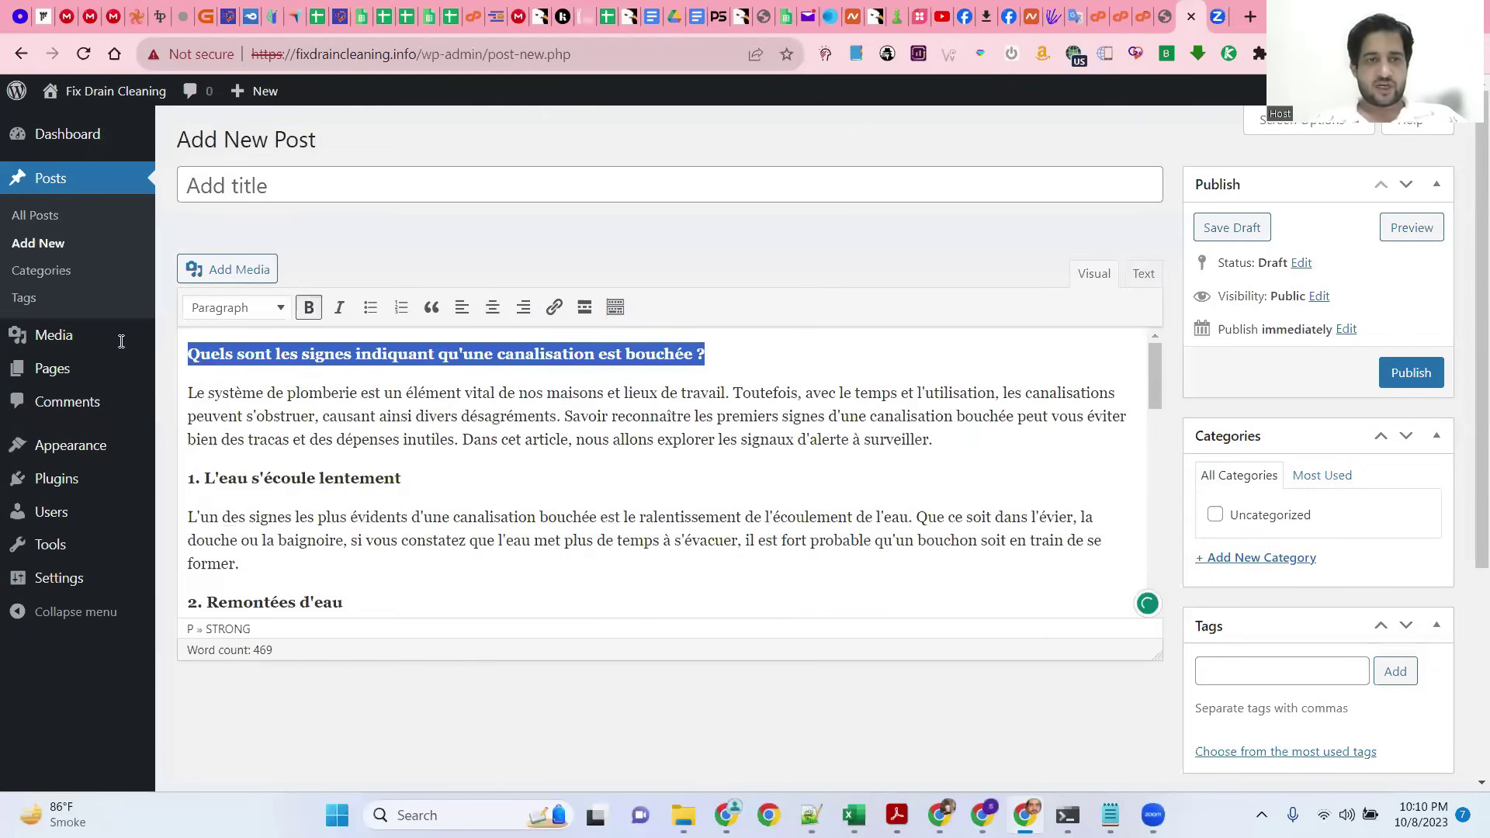
key(BackSpace)
key(shift+Tab)
key(ctrl+v)
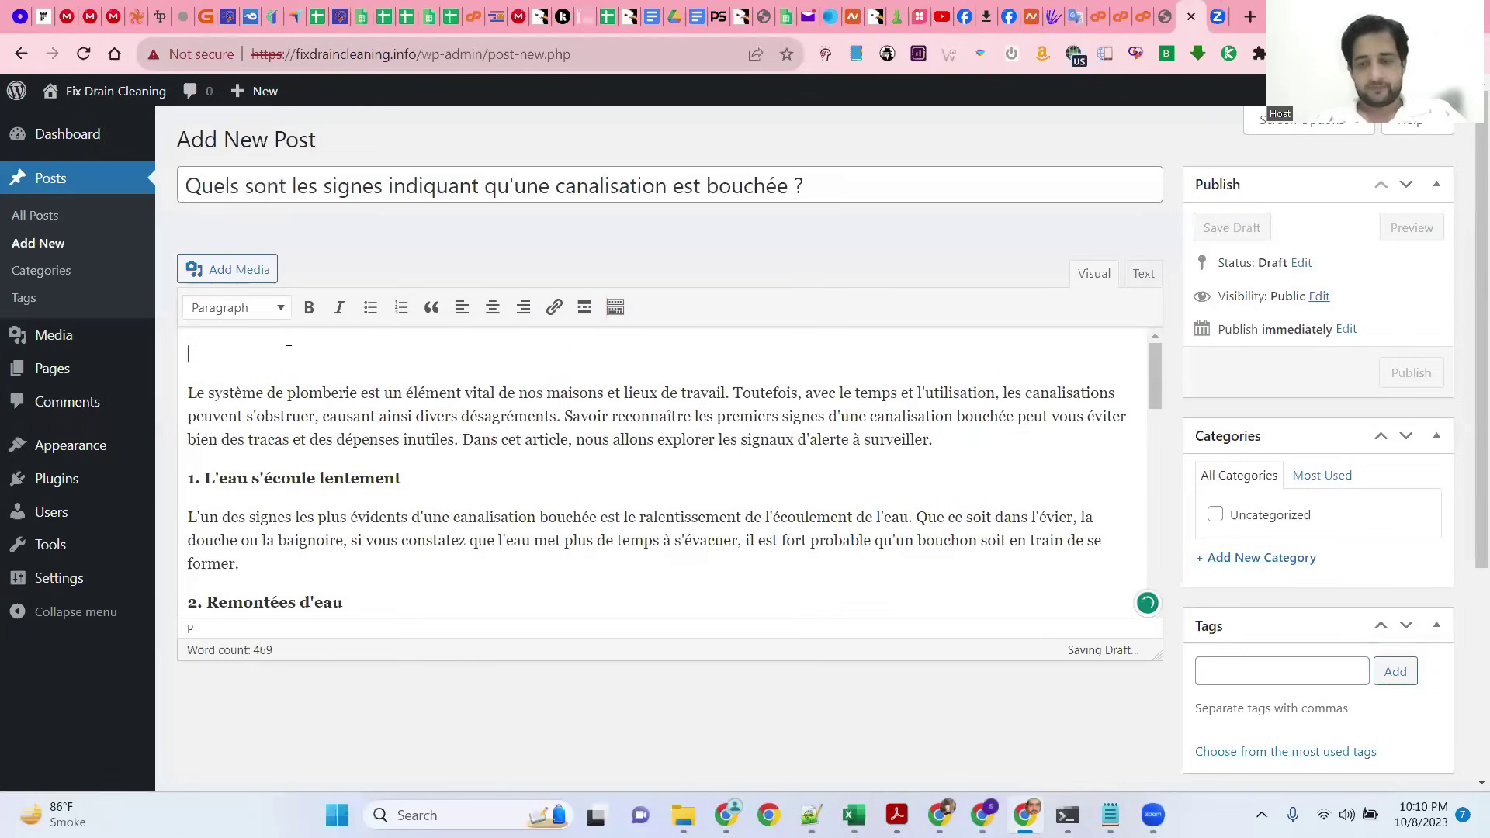
key(Tab)
key(Delete)
Step: Publish the post 'Quels sont les signes indiquant qu'une canalisation est bouchée ?'
scroll(770, 372, down, 4)
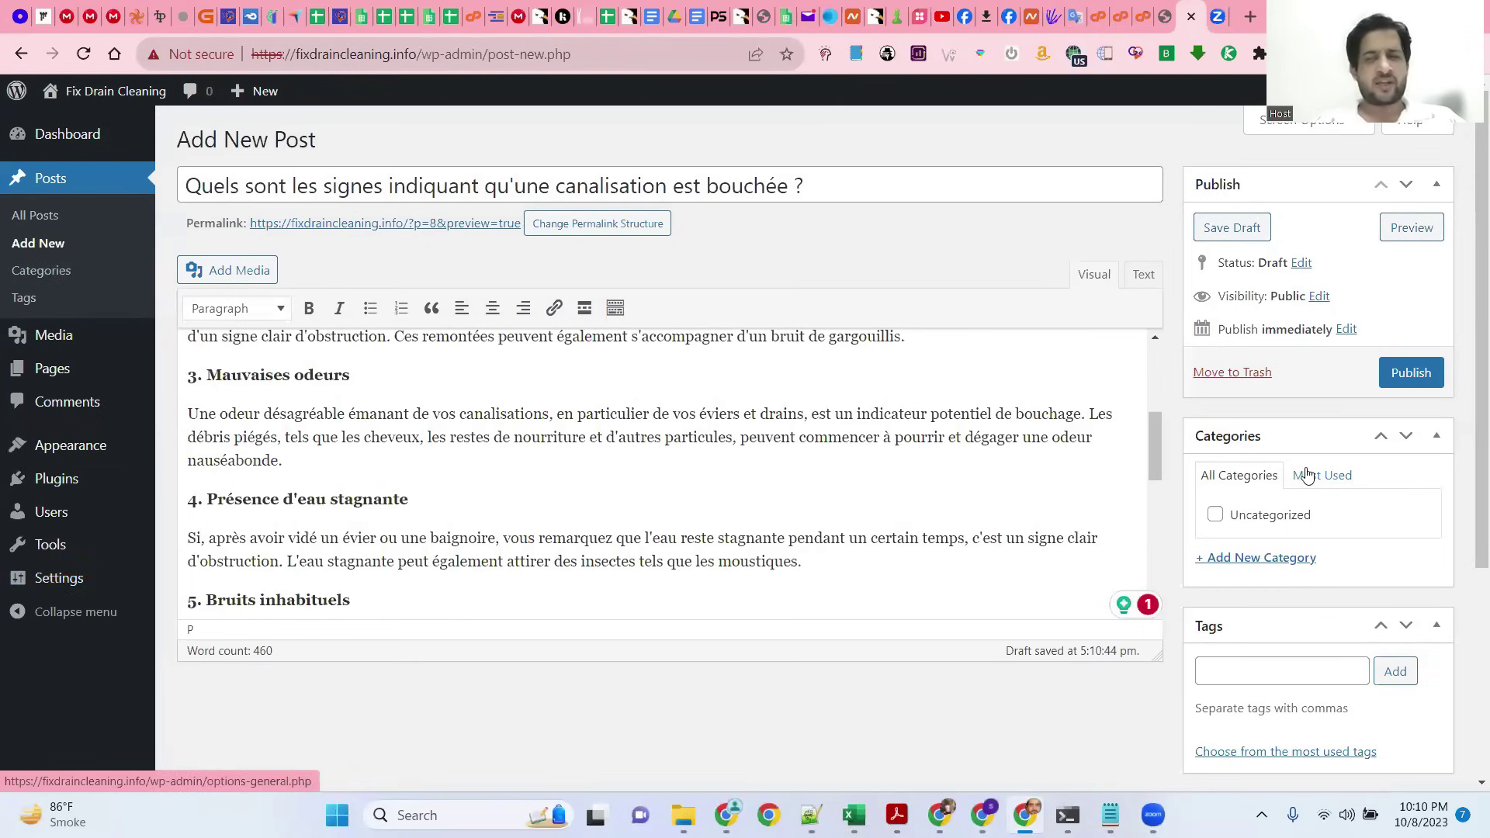
scroll(1327, 429, down, 4)
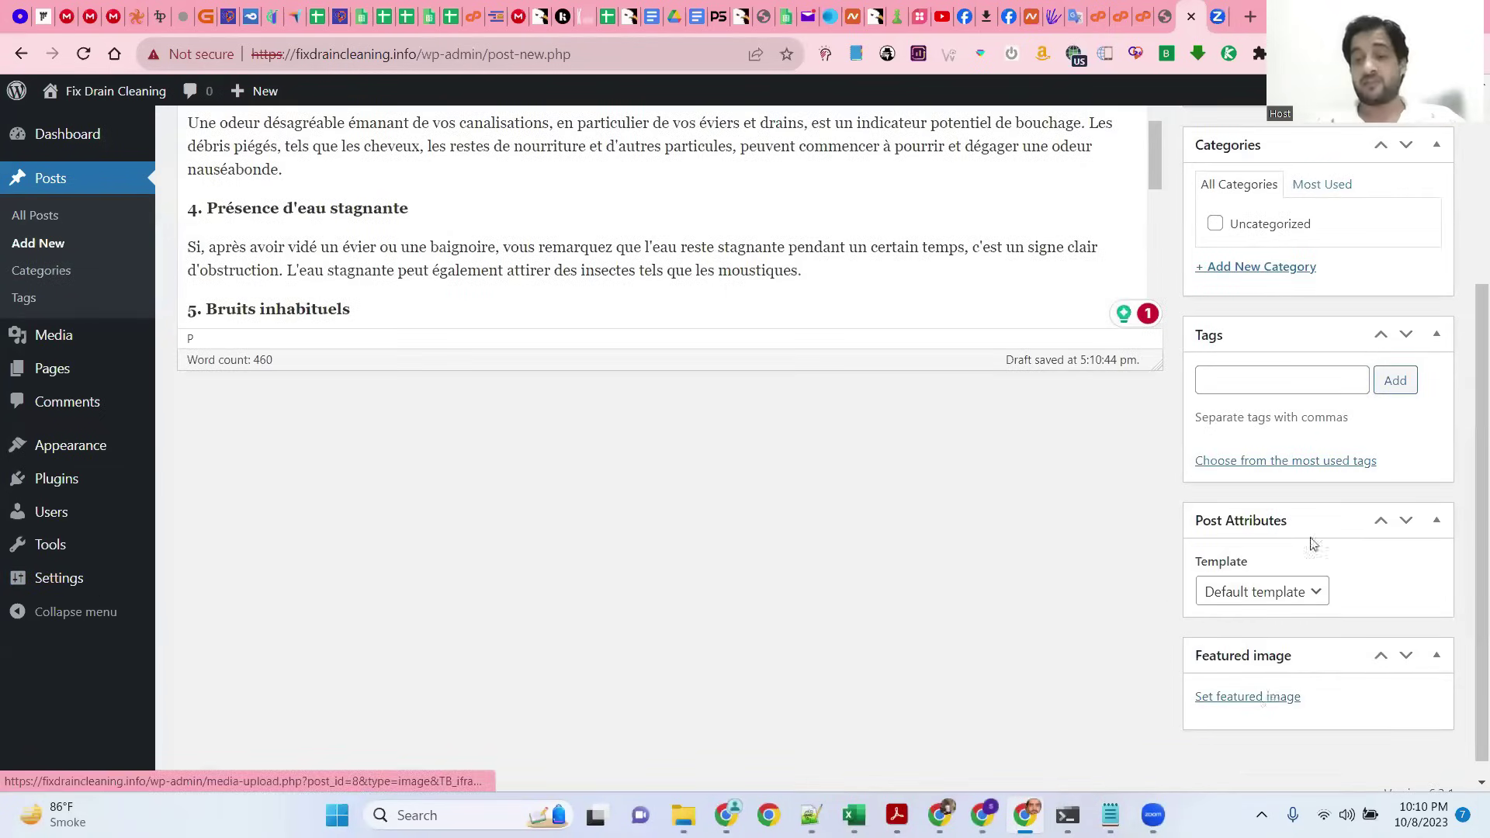
scroll(1366, 465, up, 4)
click(1411, 374)
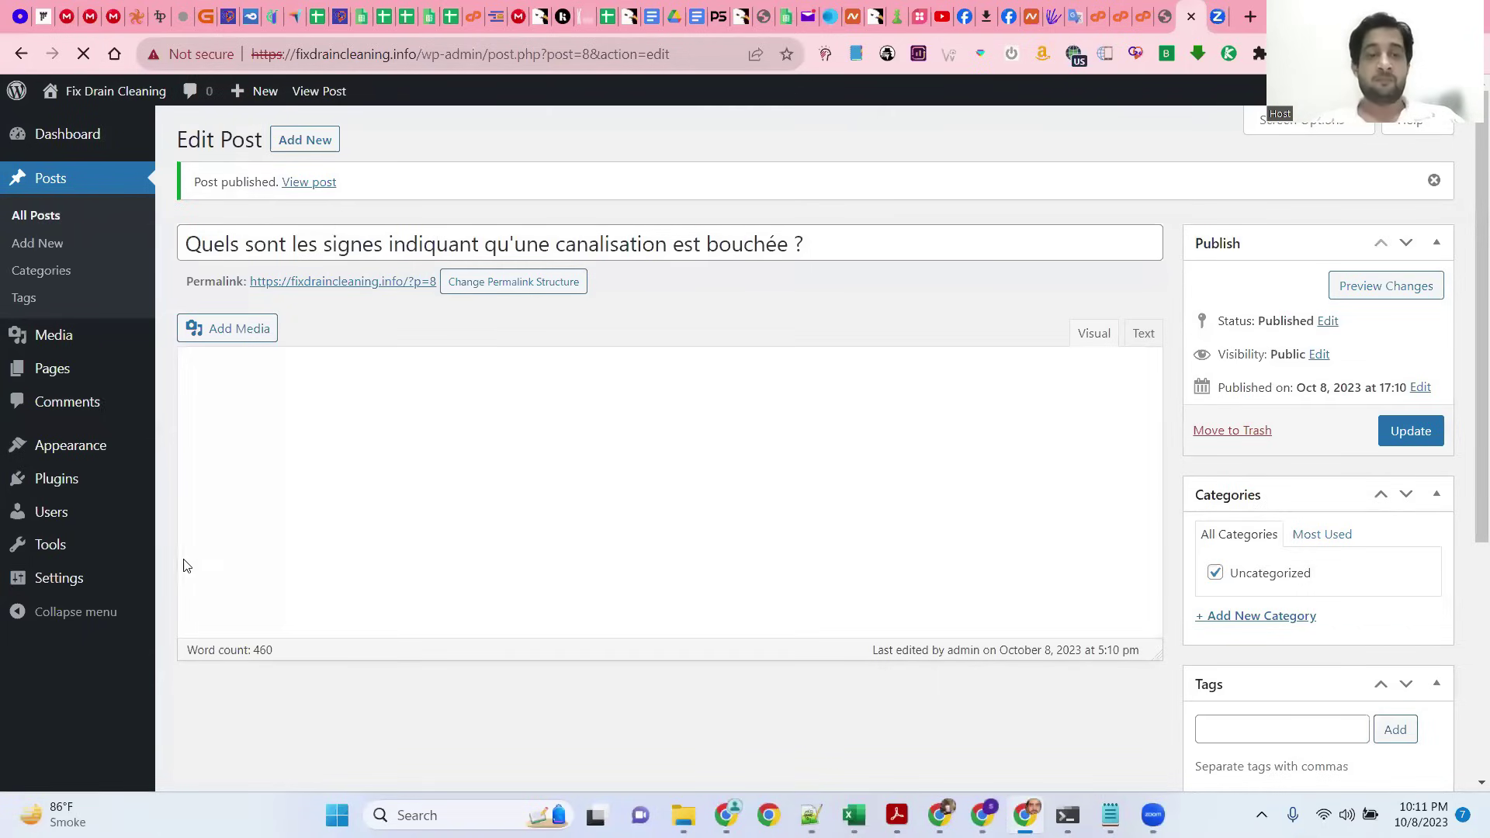
mouse_move(80, 584)
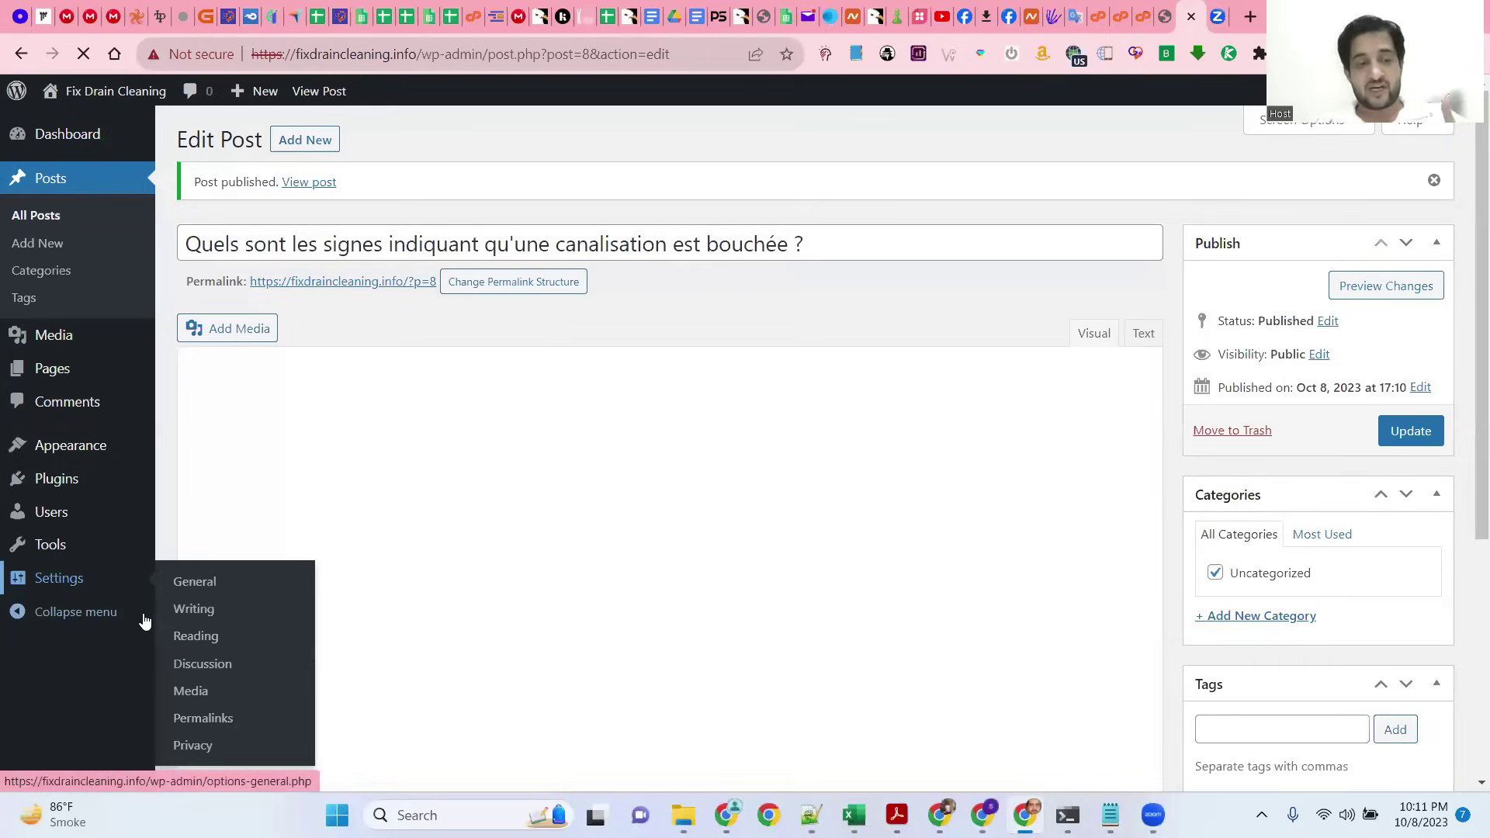
Step: Choose the Post name permalink structure (/%postname%/) under Settings > Permalinks and save
click(145, 621)
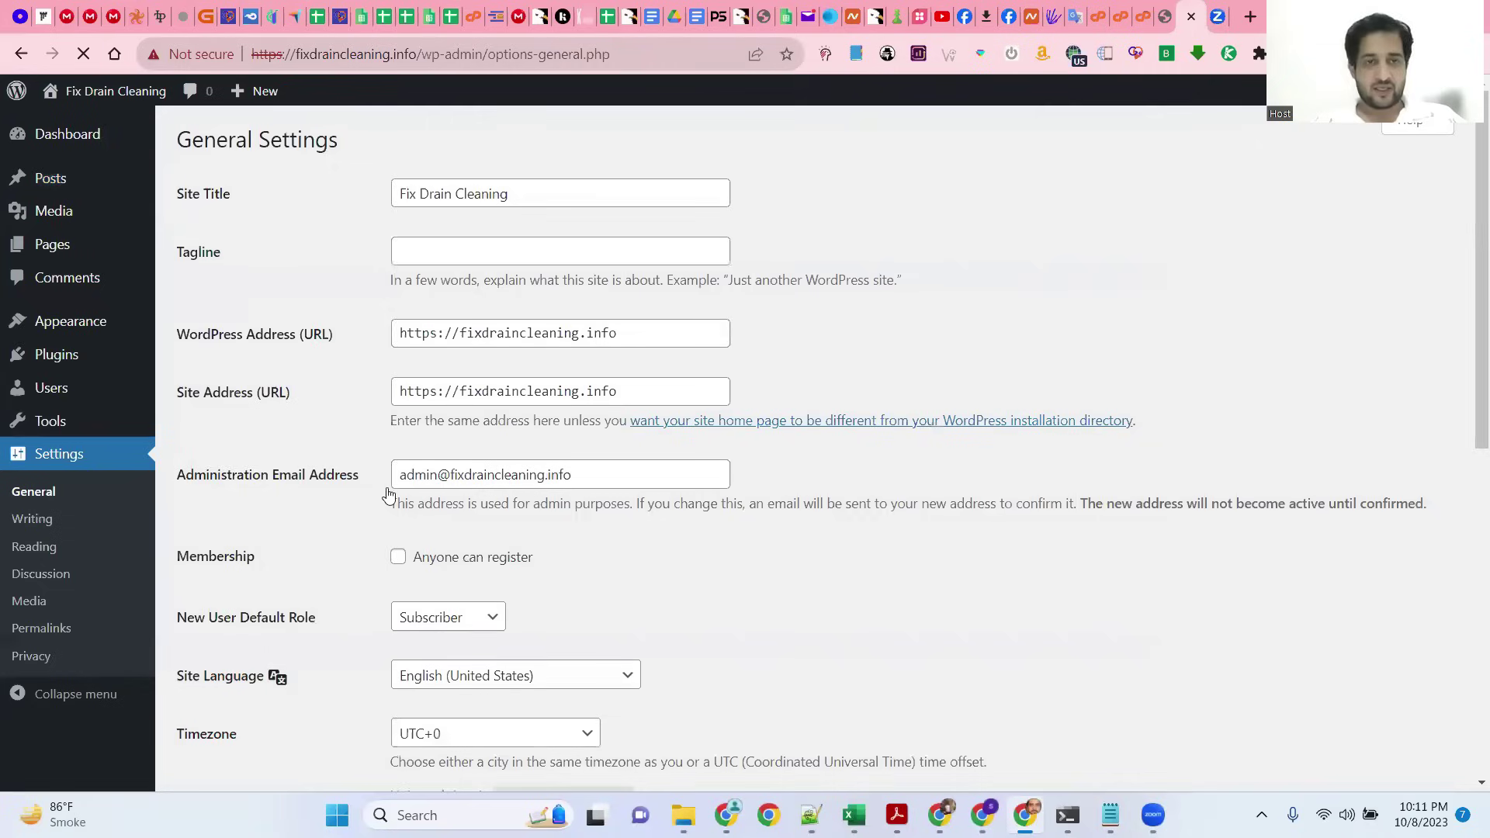
scroll(62, 626, down, 5)
click(83, 626)
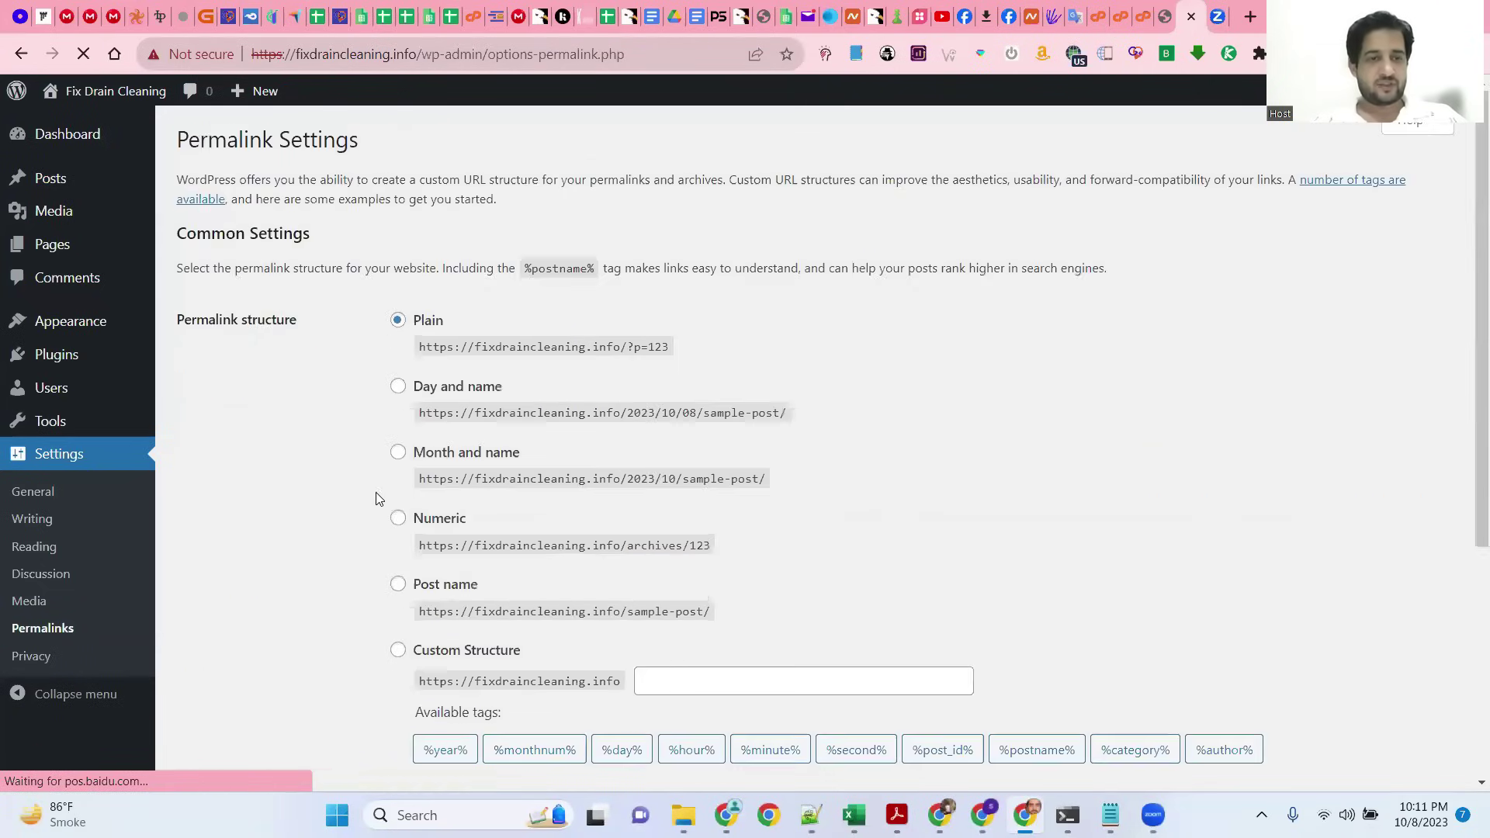
scroll(381, 493, down, 3)
click(398, 391)
scroll(542, 520, down, 2)
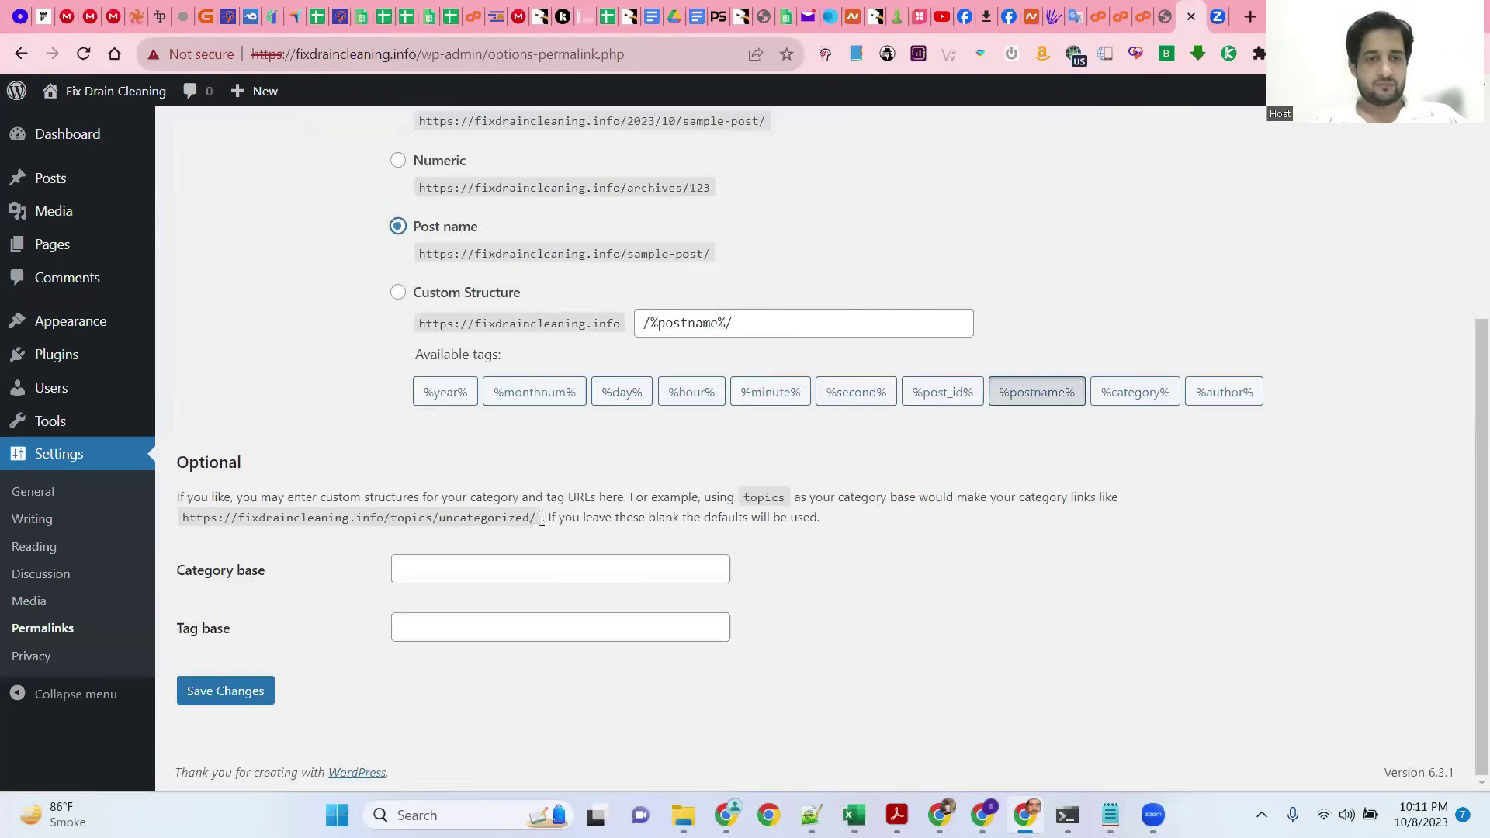
scroll(466, 526, up, 1)
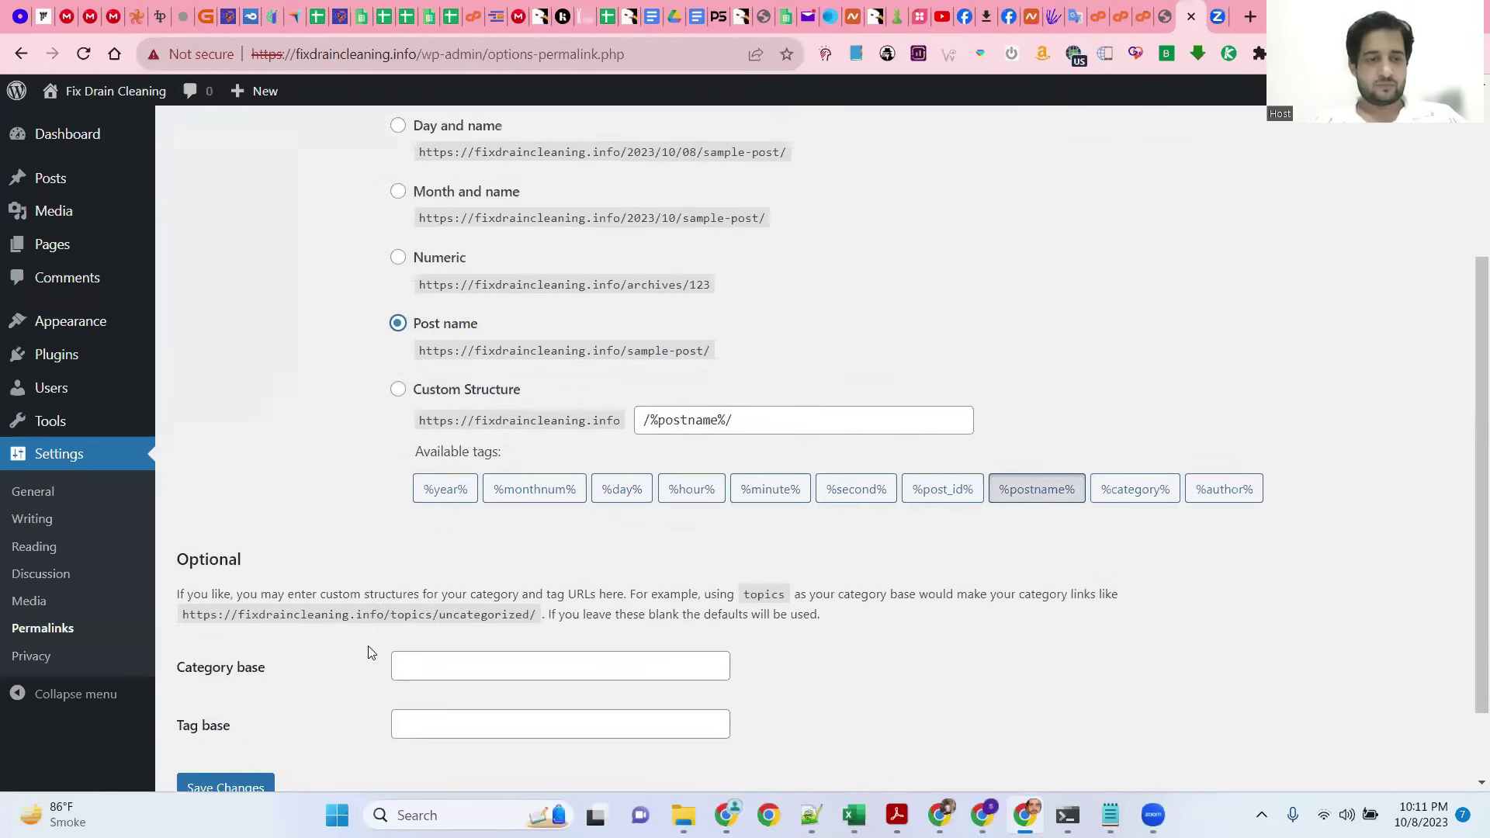
click(256, 788)
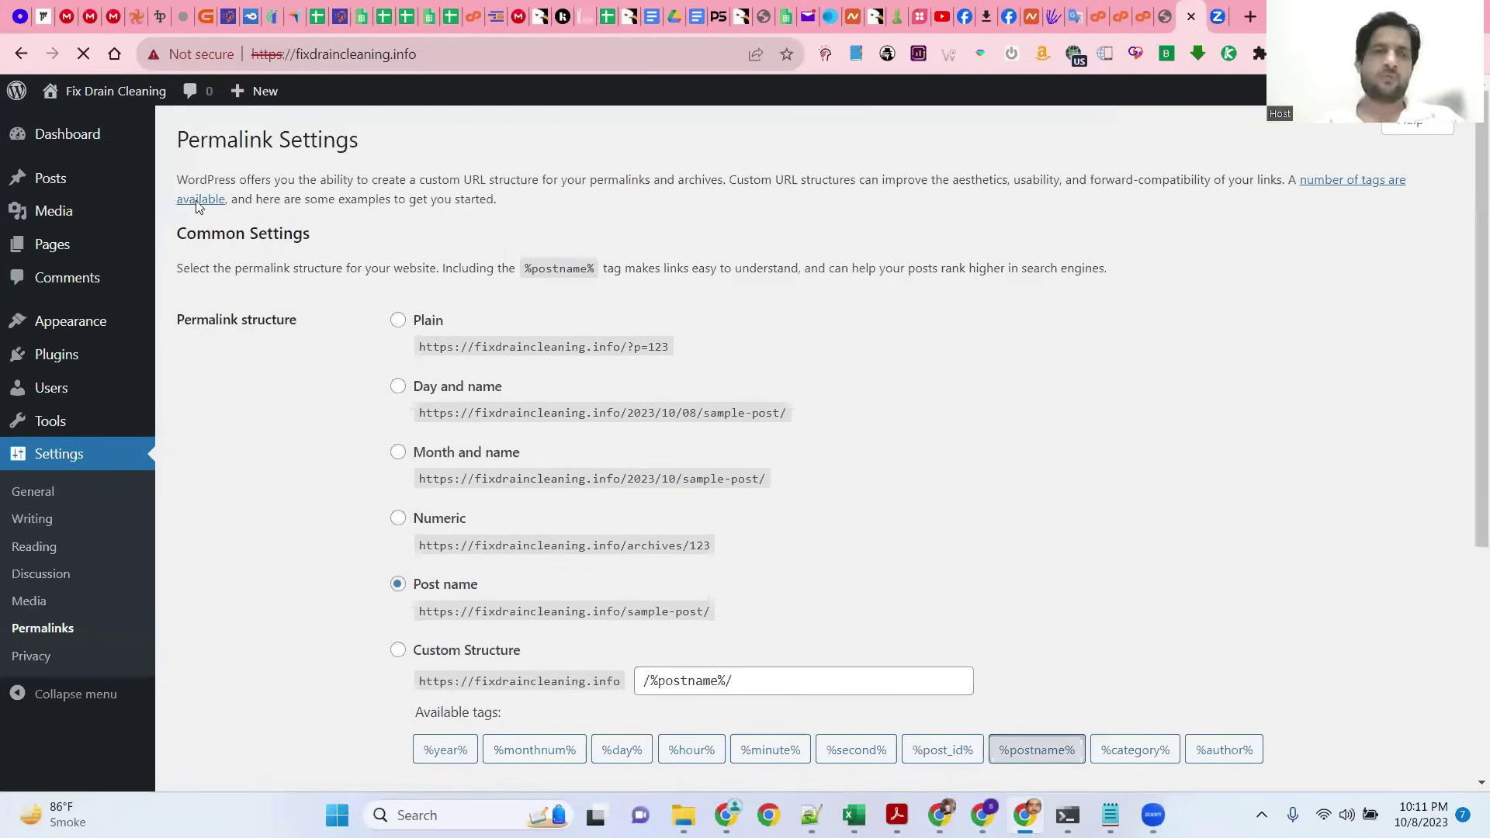
Step: Review the French post on the fixdraincleaning.info homepage, dismiss the translate notice, and return to Dashboard
scroll(508, 326, down, 7)
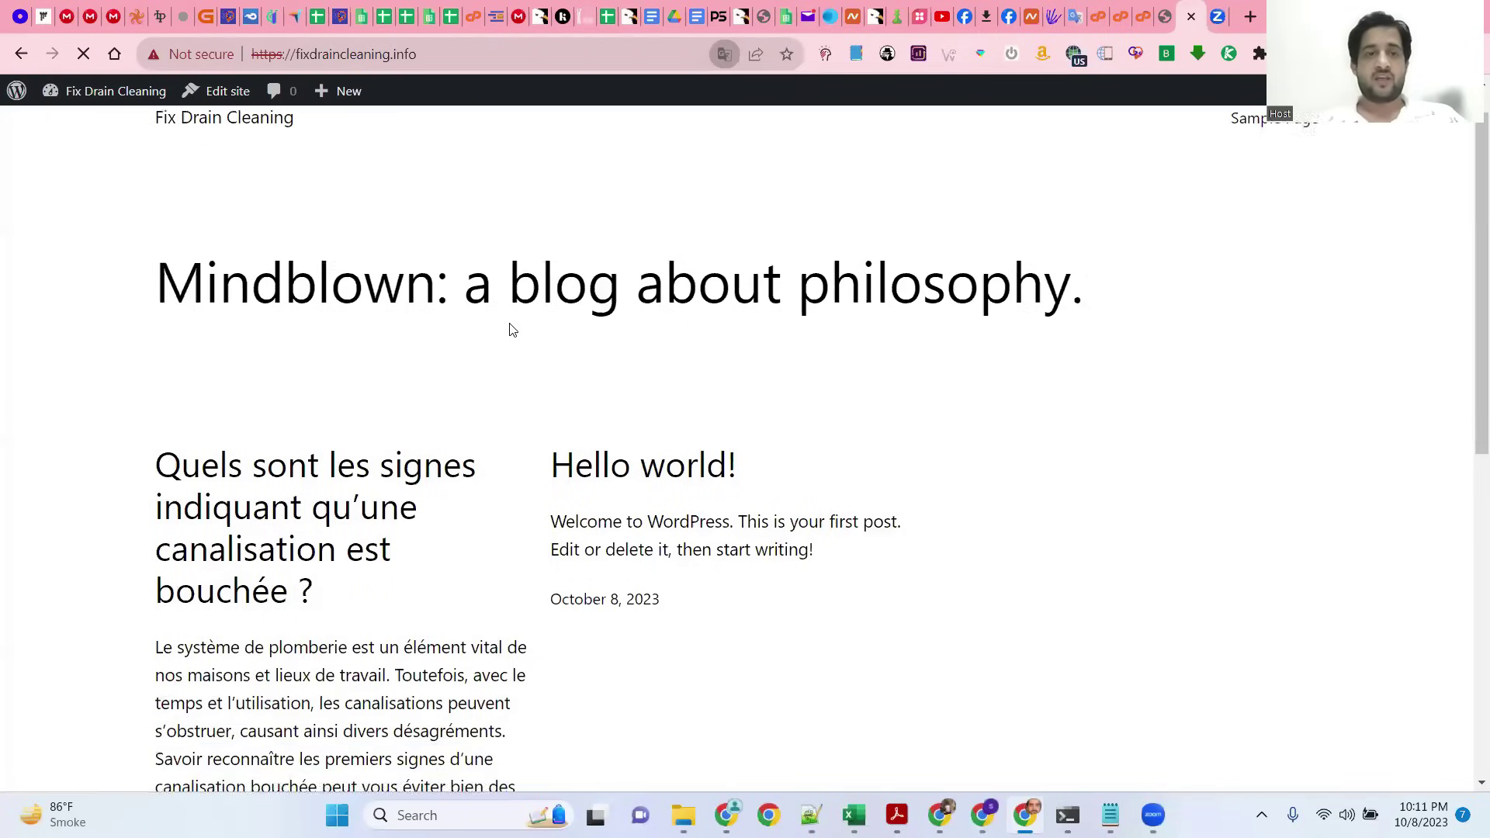
scroll(523, 342, up, 5)
scroll(431, 404, down, 3)
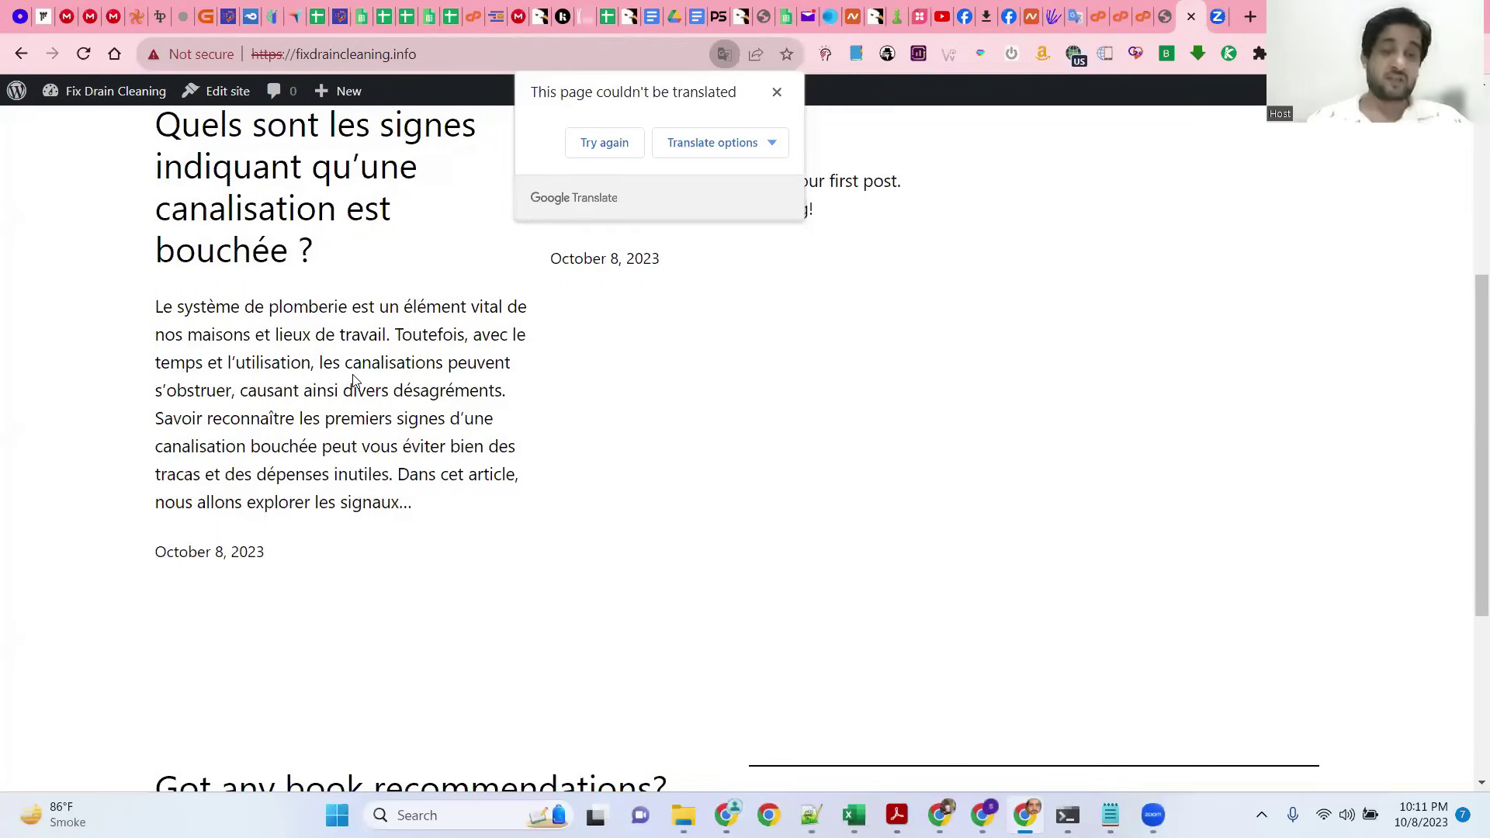
click(821, 146)
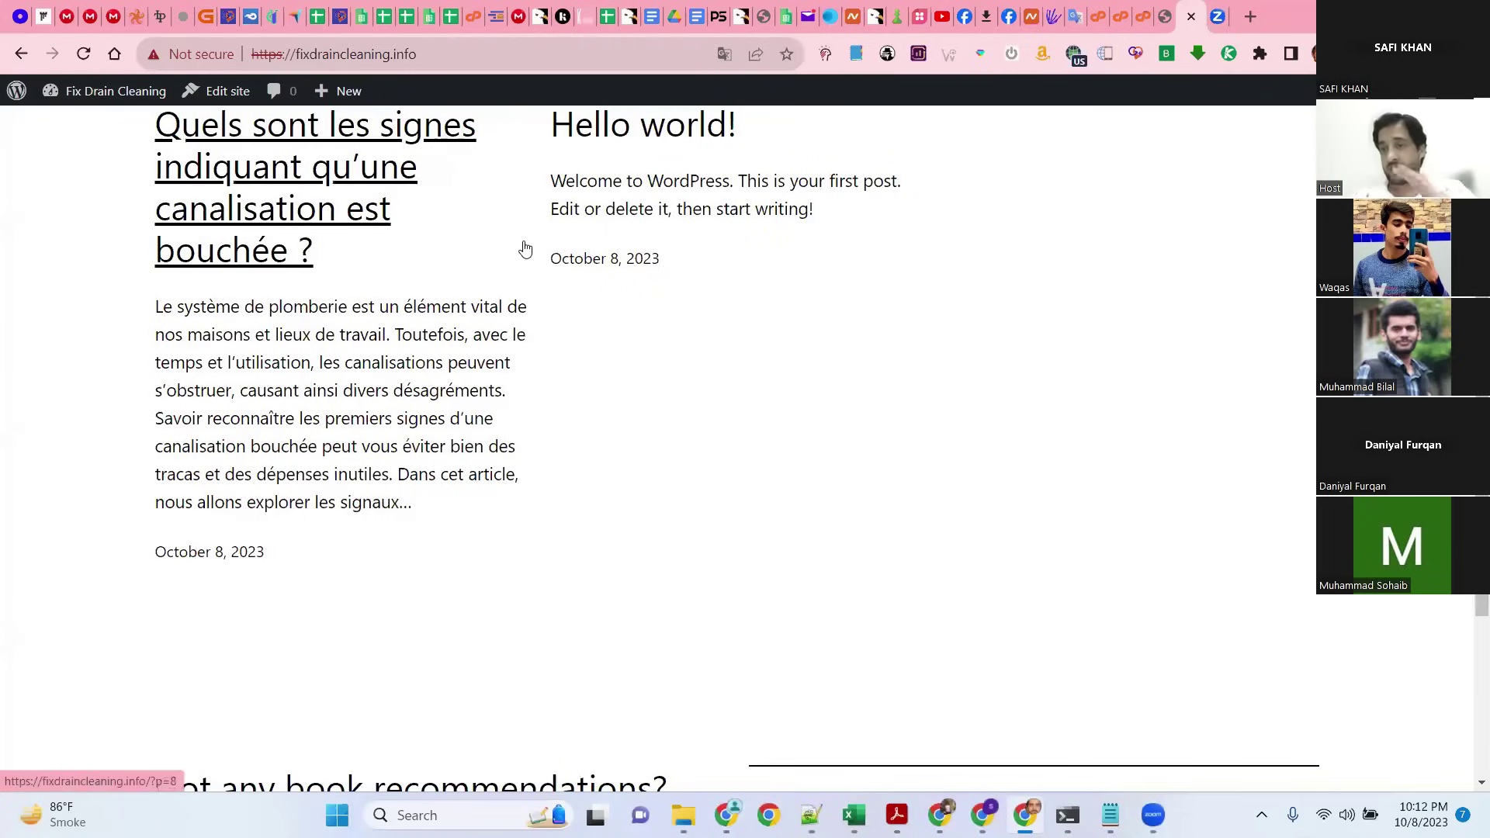
mouse_move(109, 94)
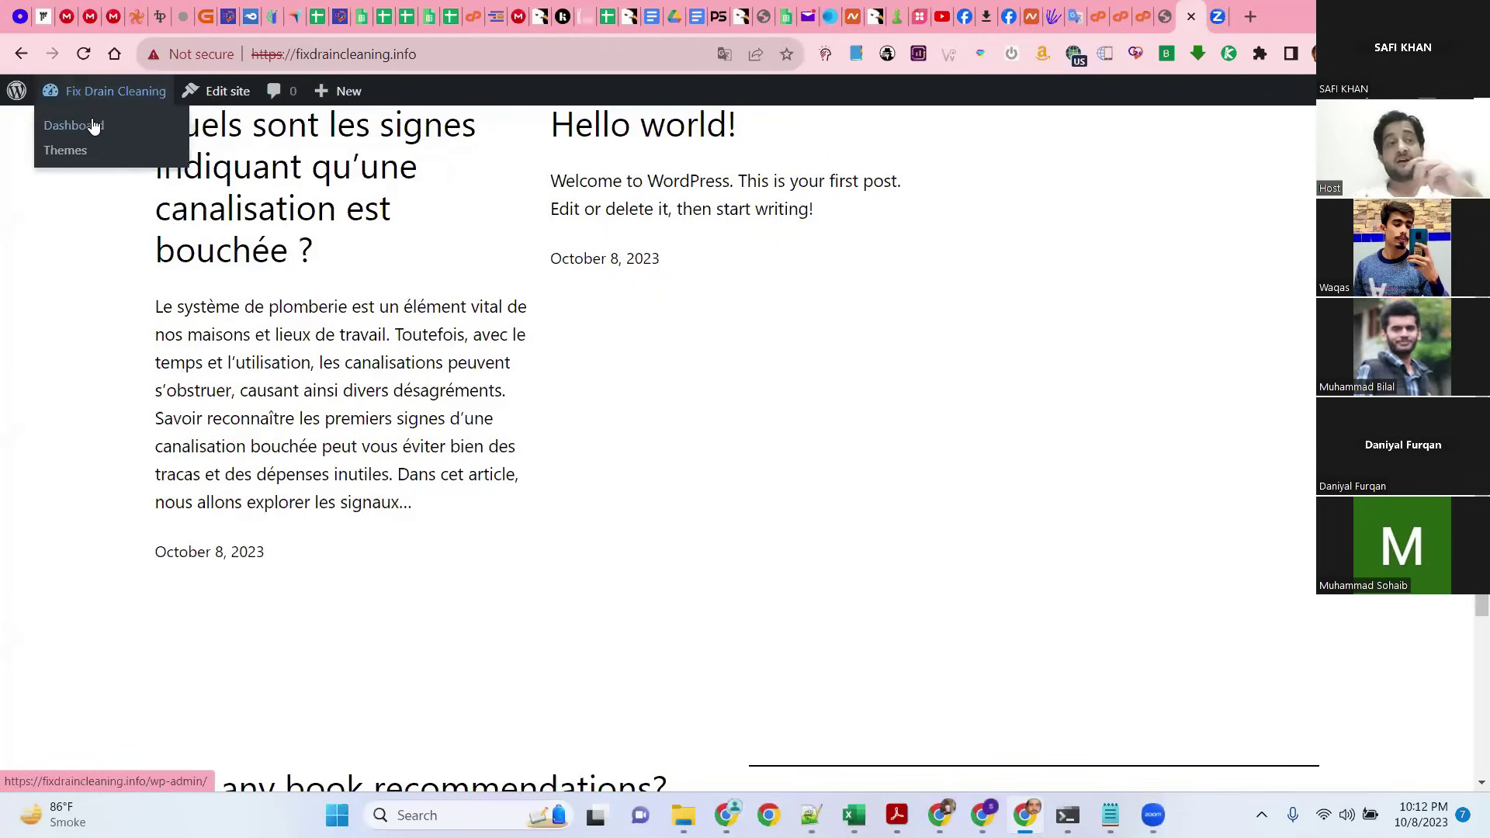
click(91, 126)
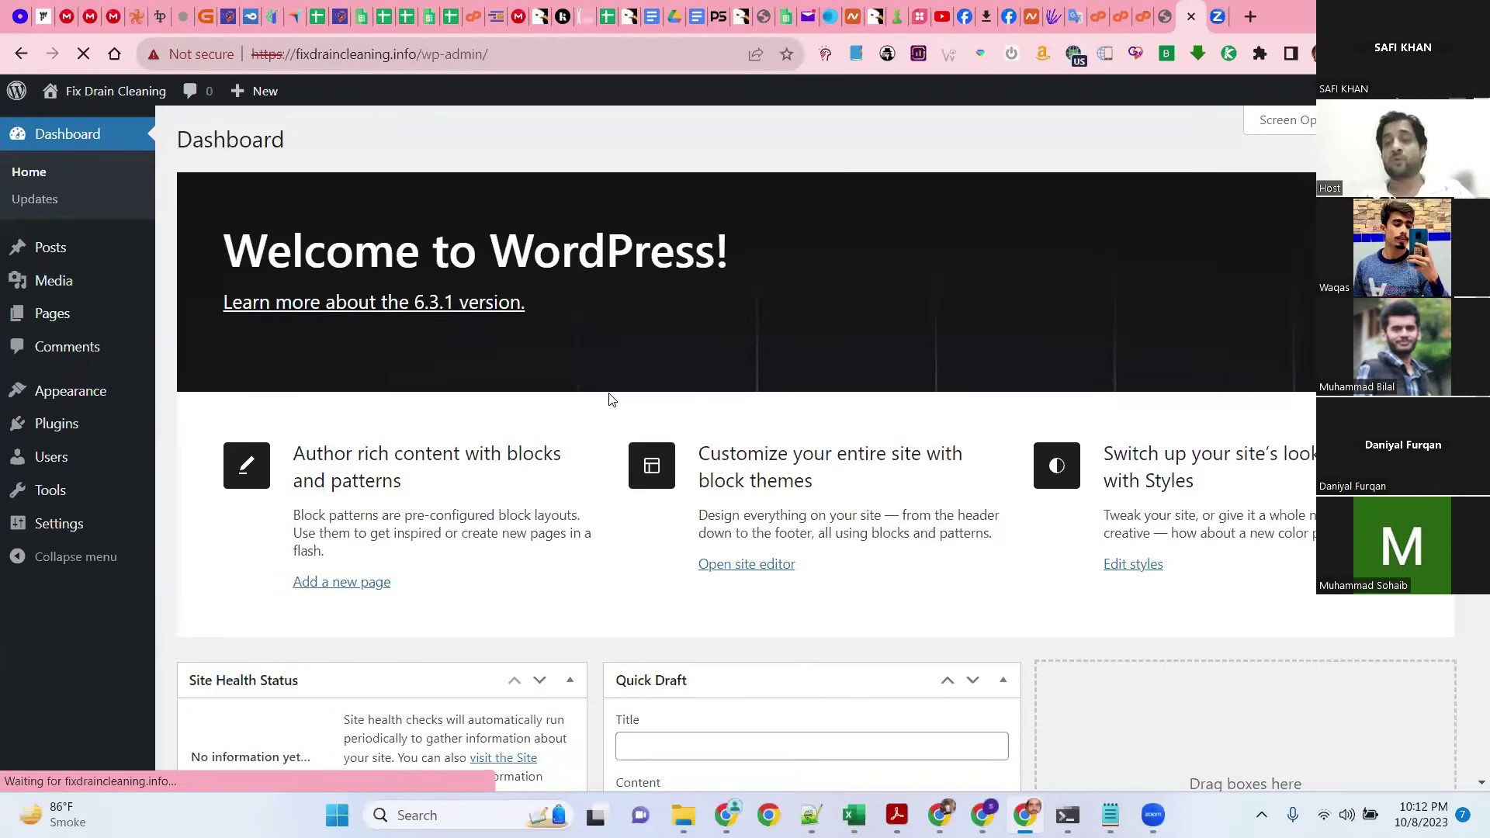
Step: Trash the Hello world! post and Quick Edit Uncategorized to name 'Blog' with slug blog
click(45, 248)
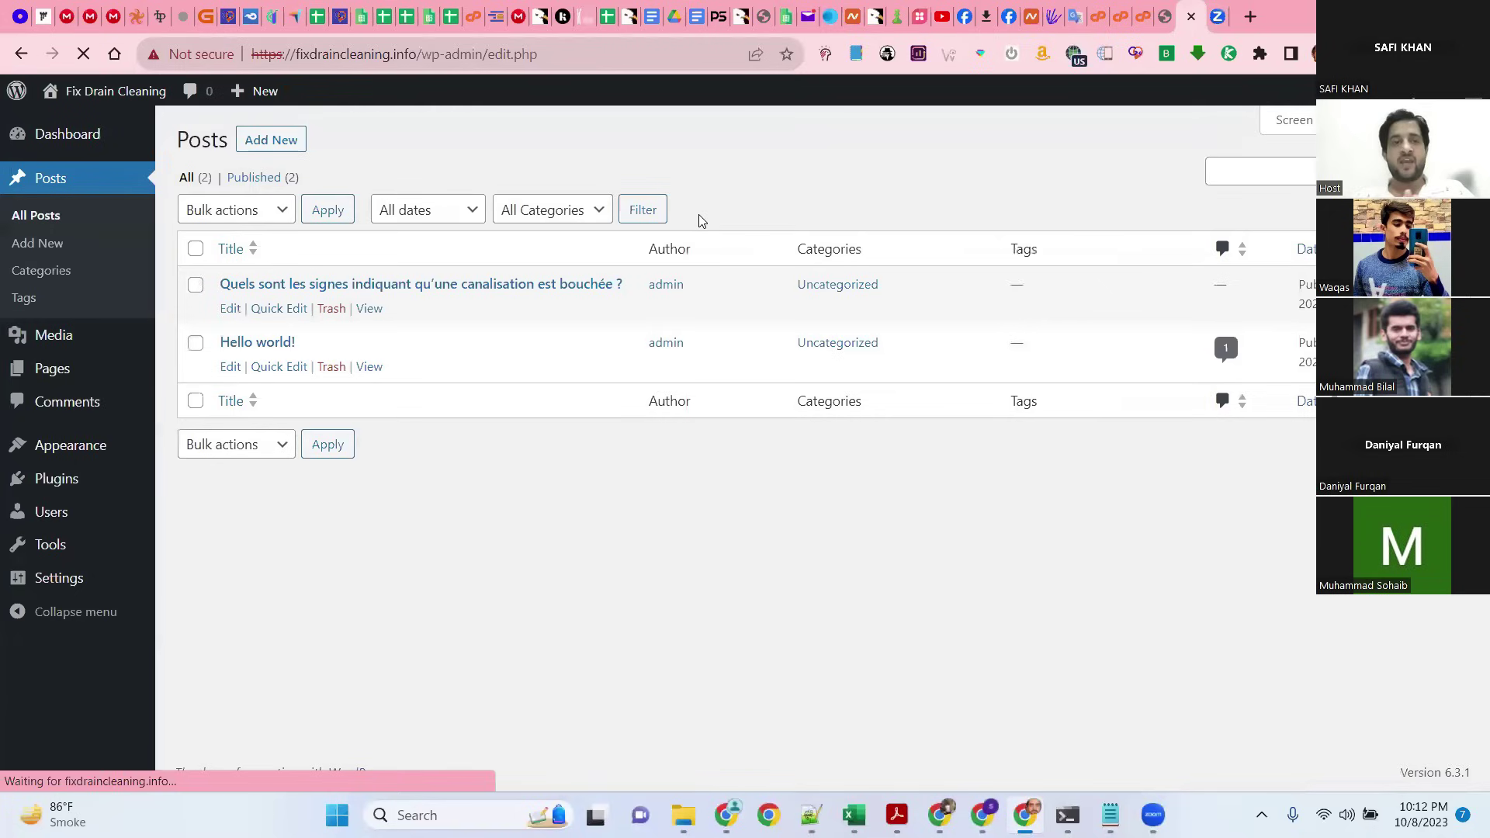
click(343, 369)
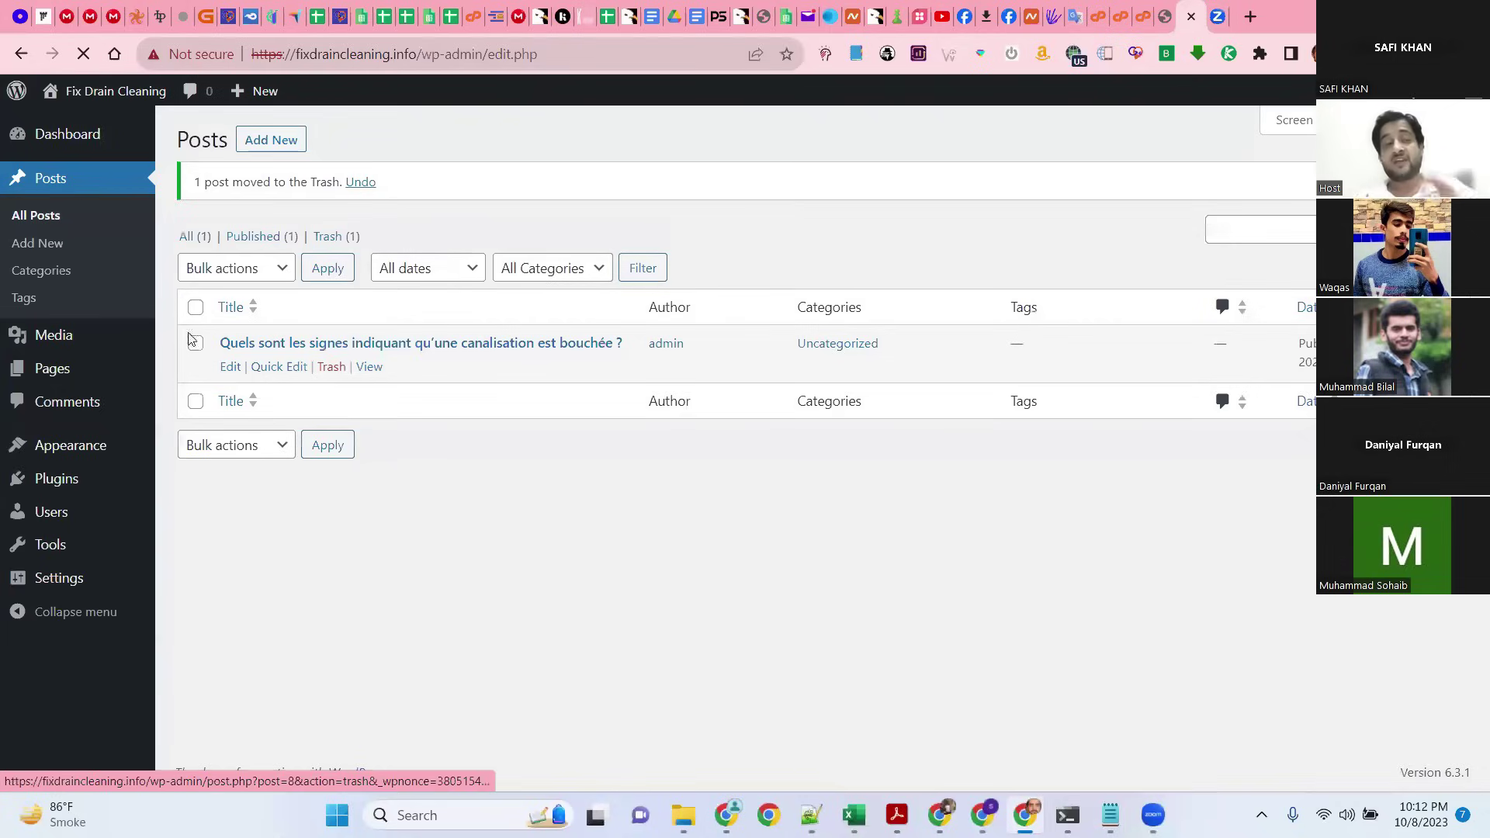
click(63, 279)
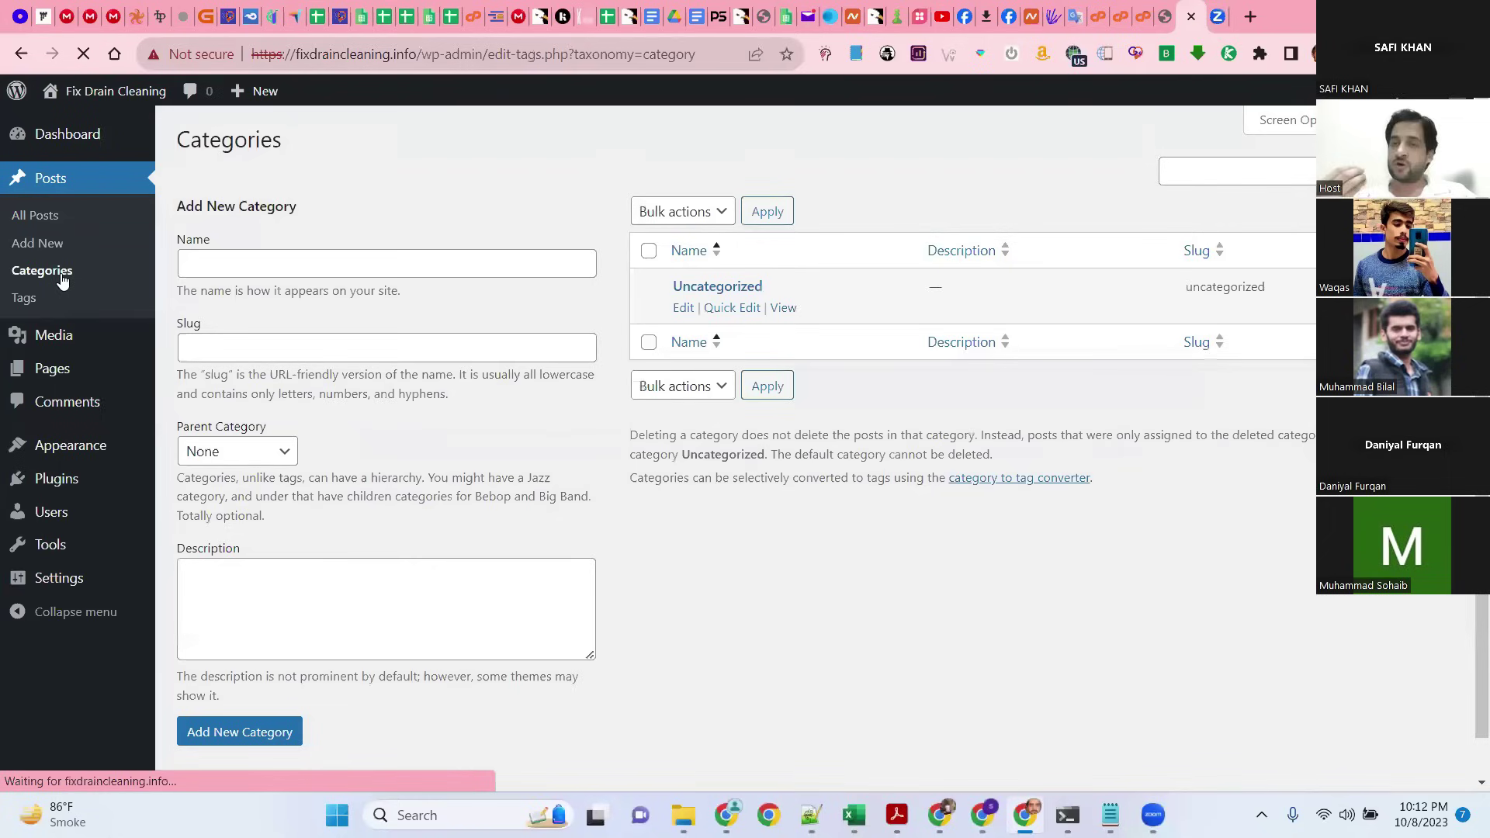
click(733, 308)
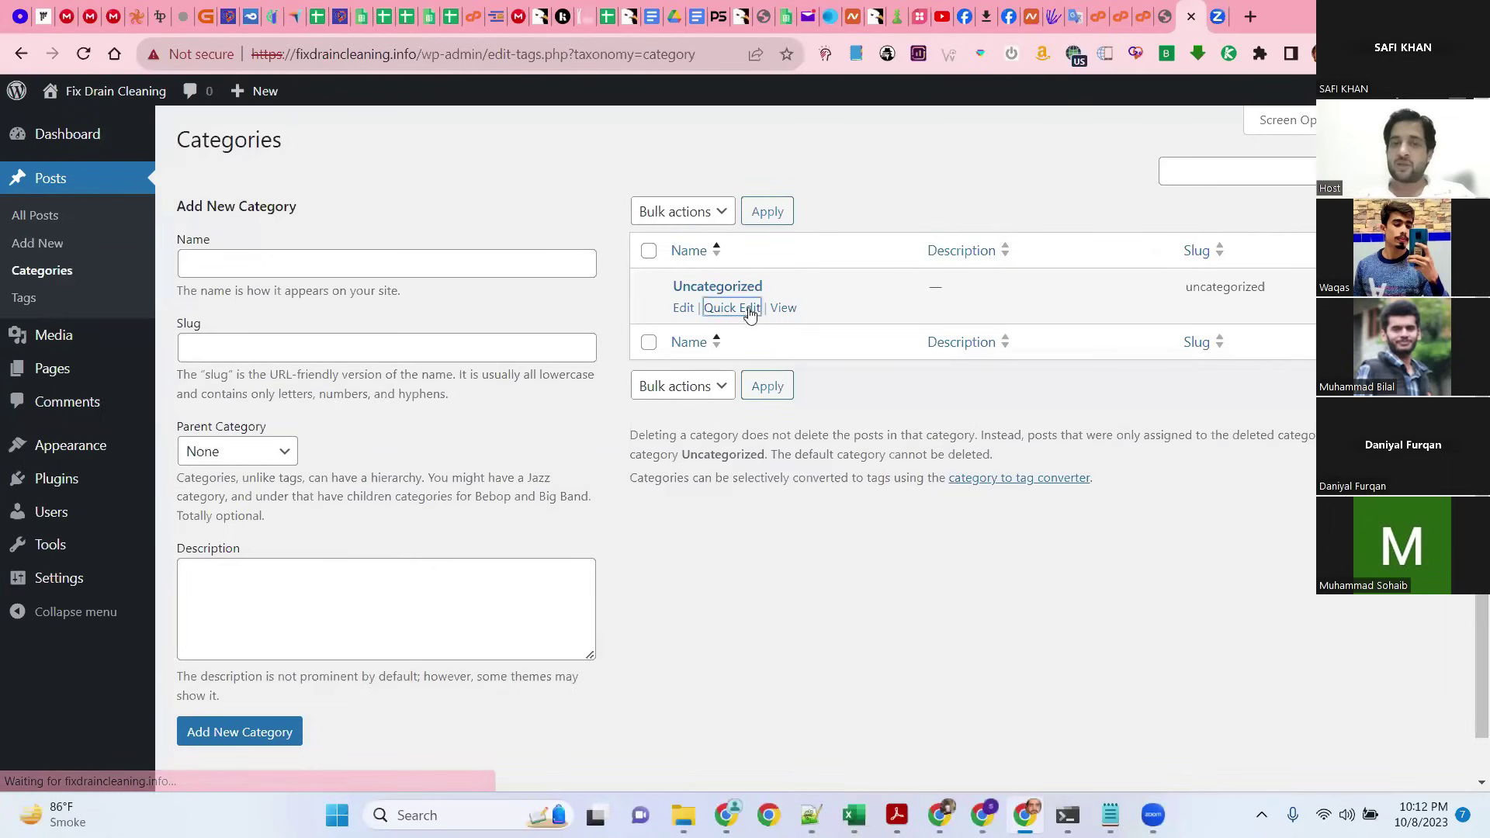
text(Blog)
key(Tab)
text(Blog)
key(Return)
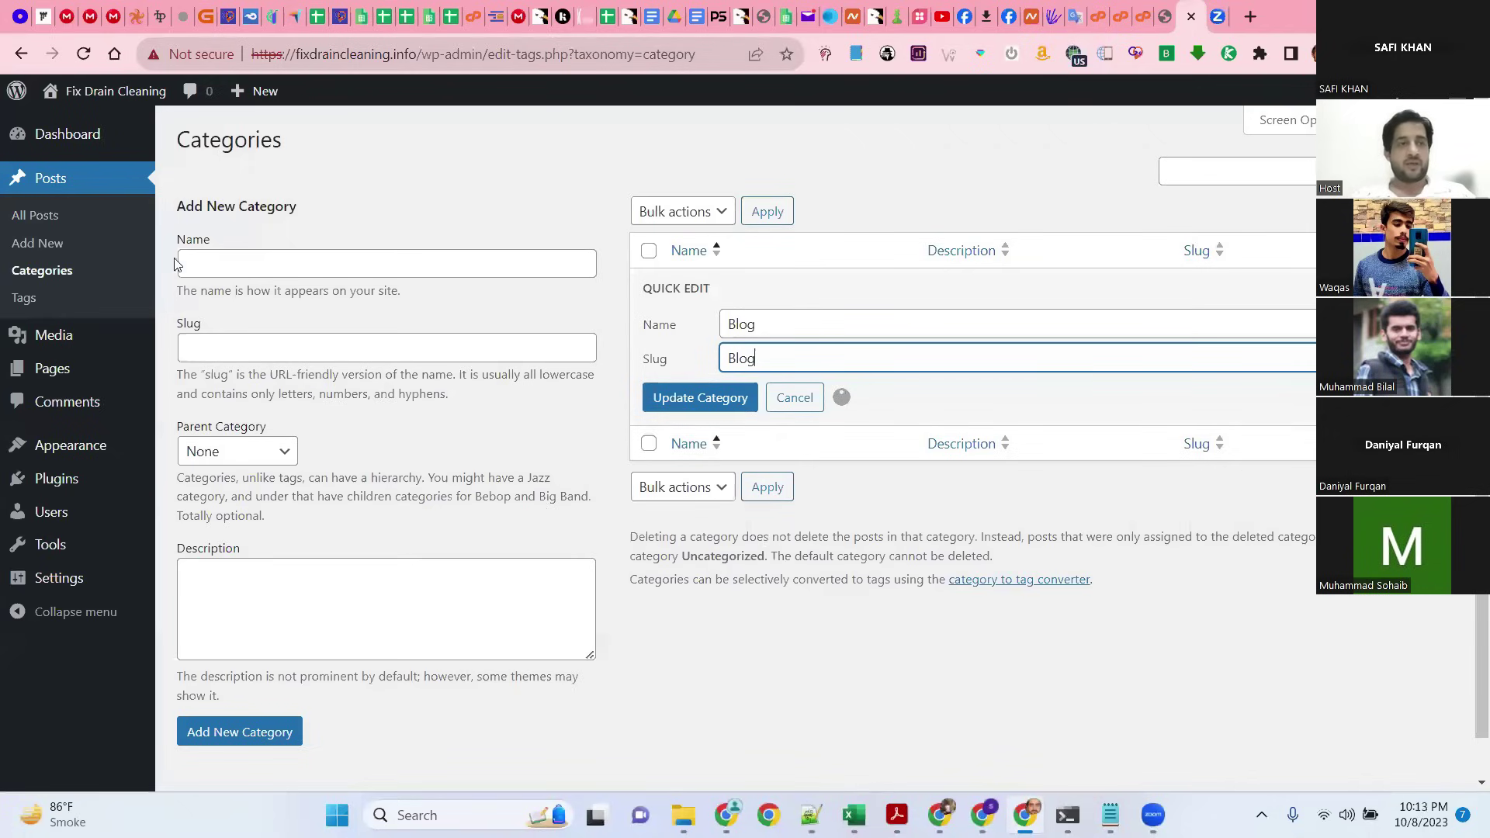
Step: Check the live homepage, then select the French translation 'Réparation de vidange Paris' in Google Translate
mouse_move(90, 92)
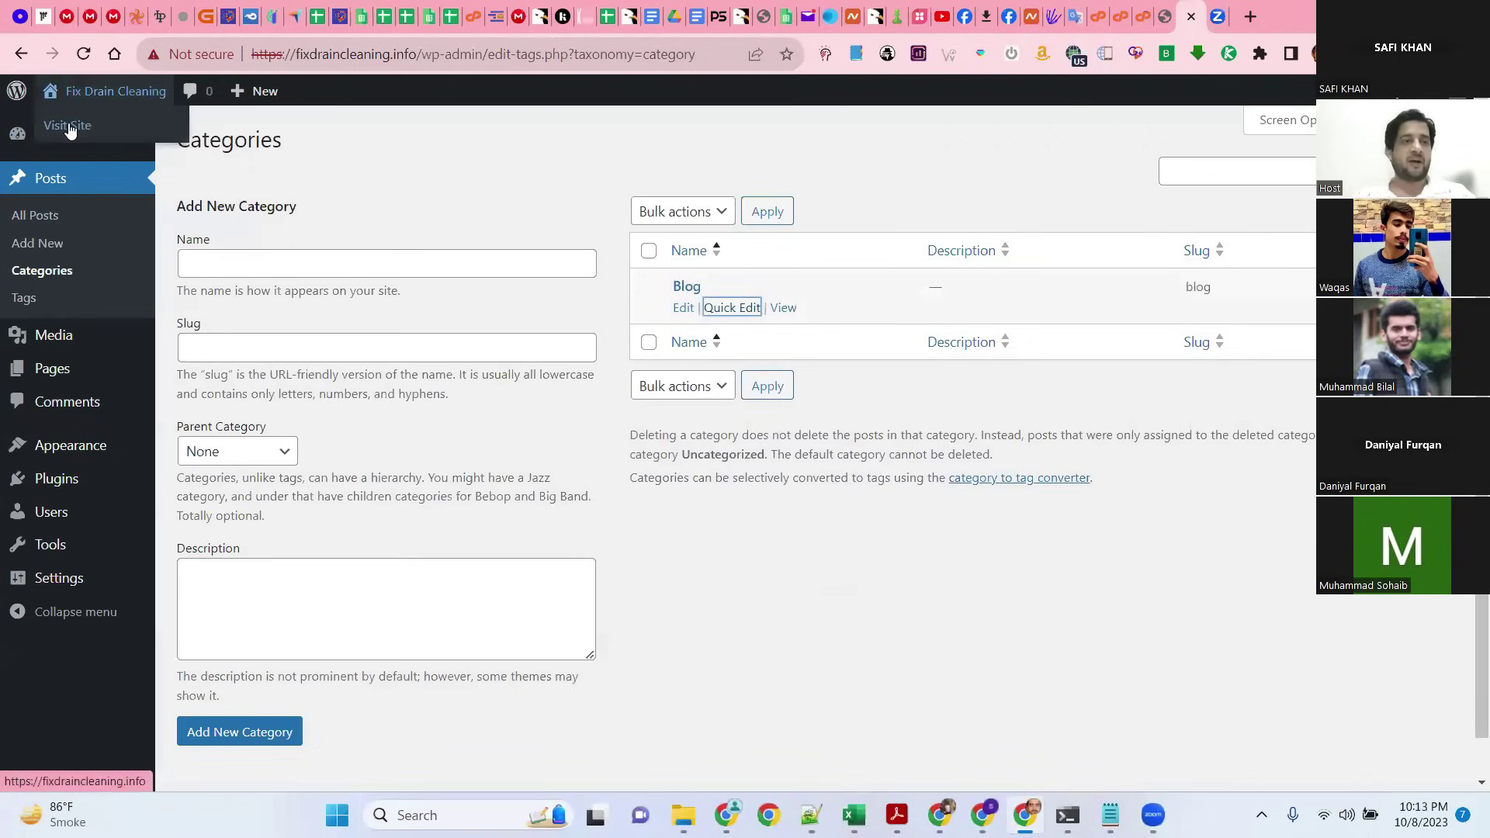
click(68, 118)
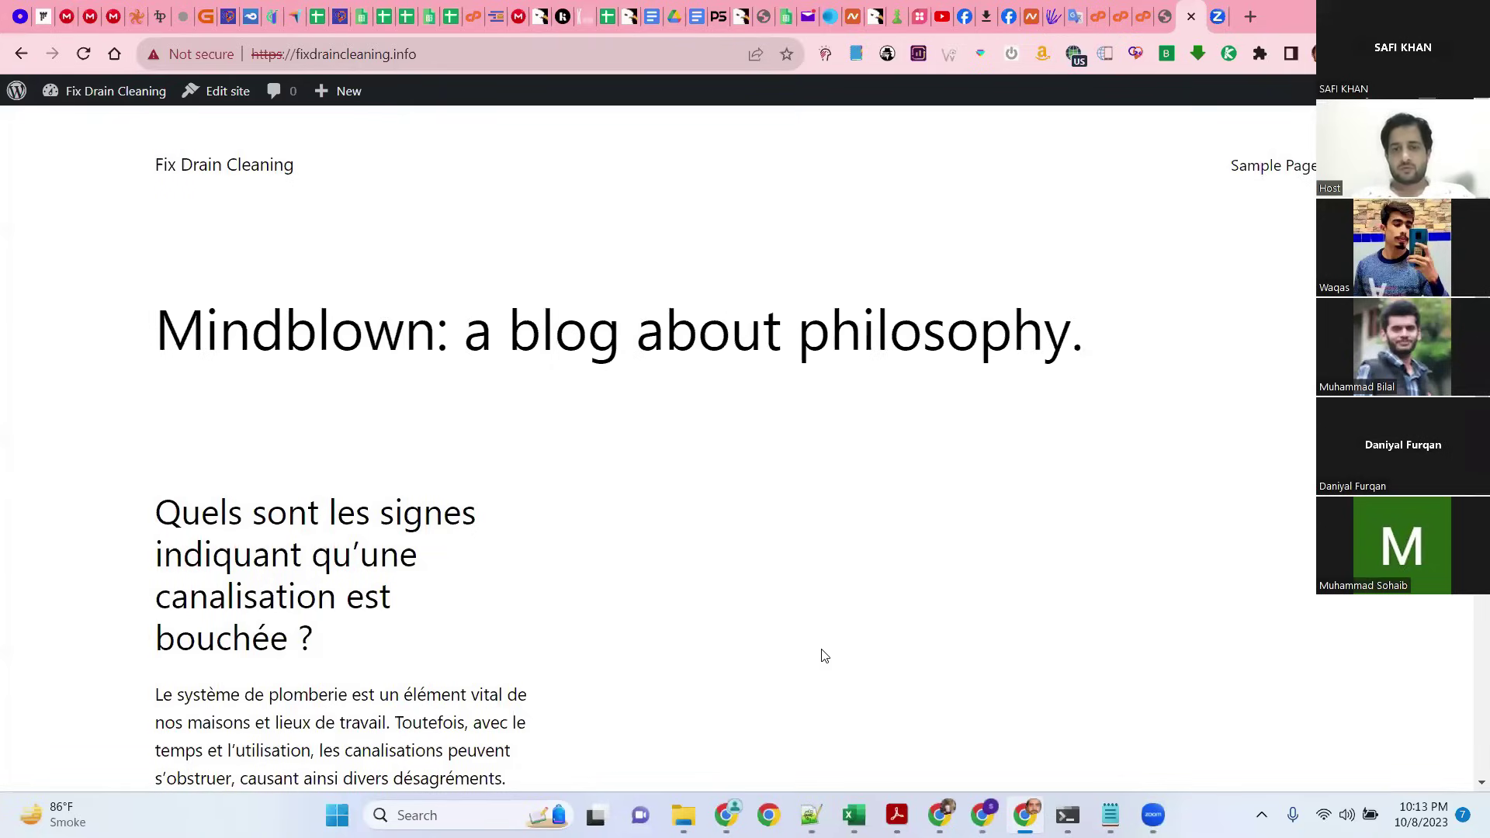
click(1076, 17)
drag(359, 277, 126, 284)
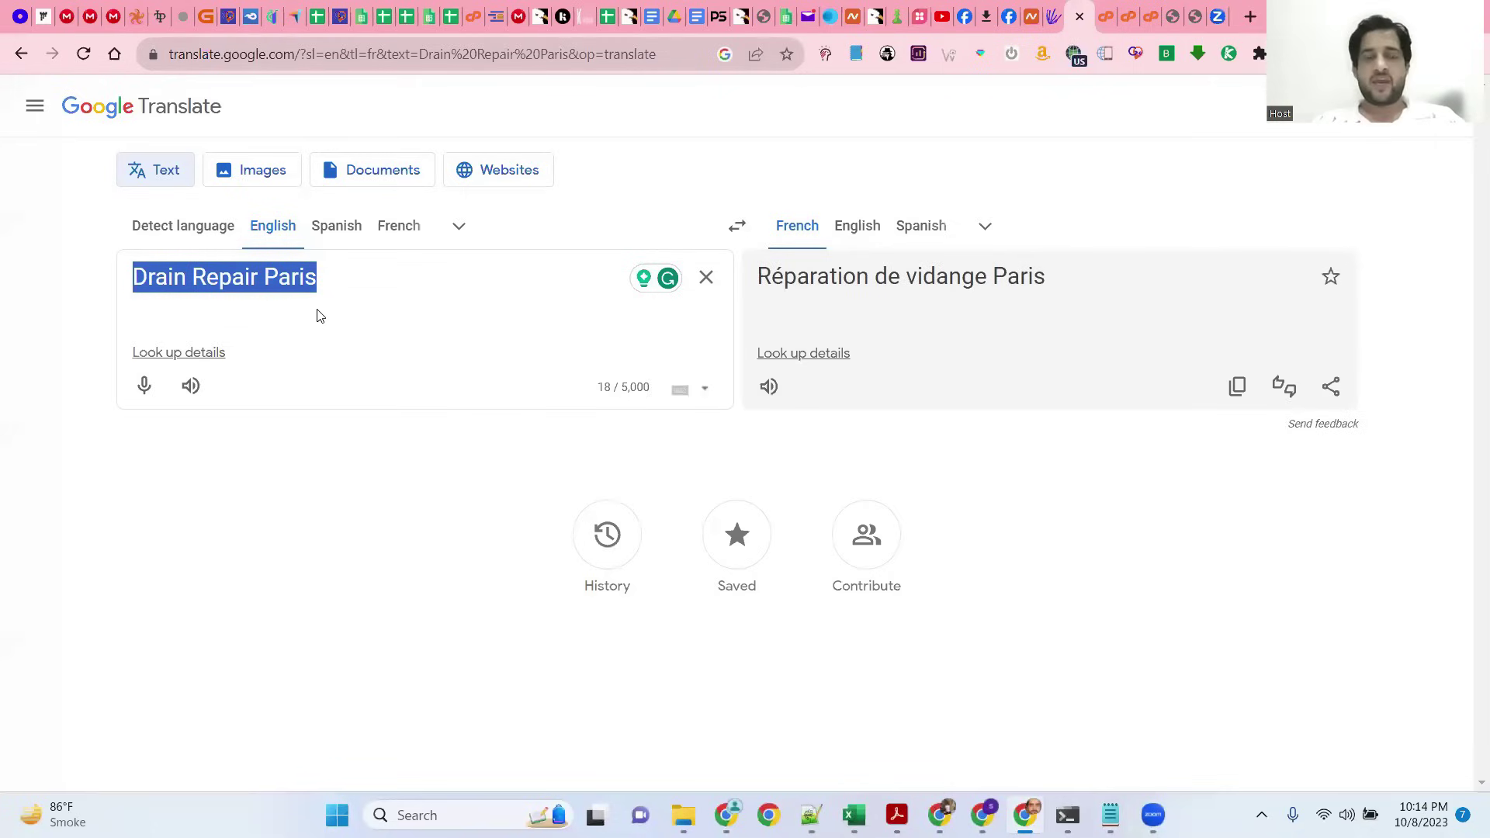
triple_click(767, 282)
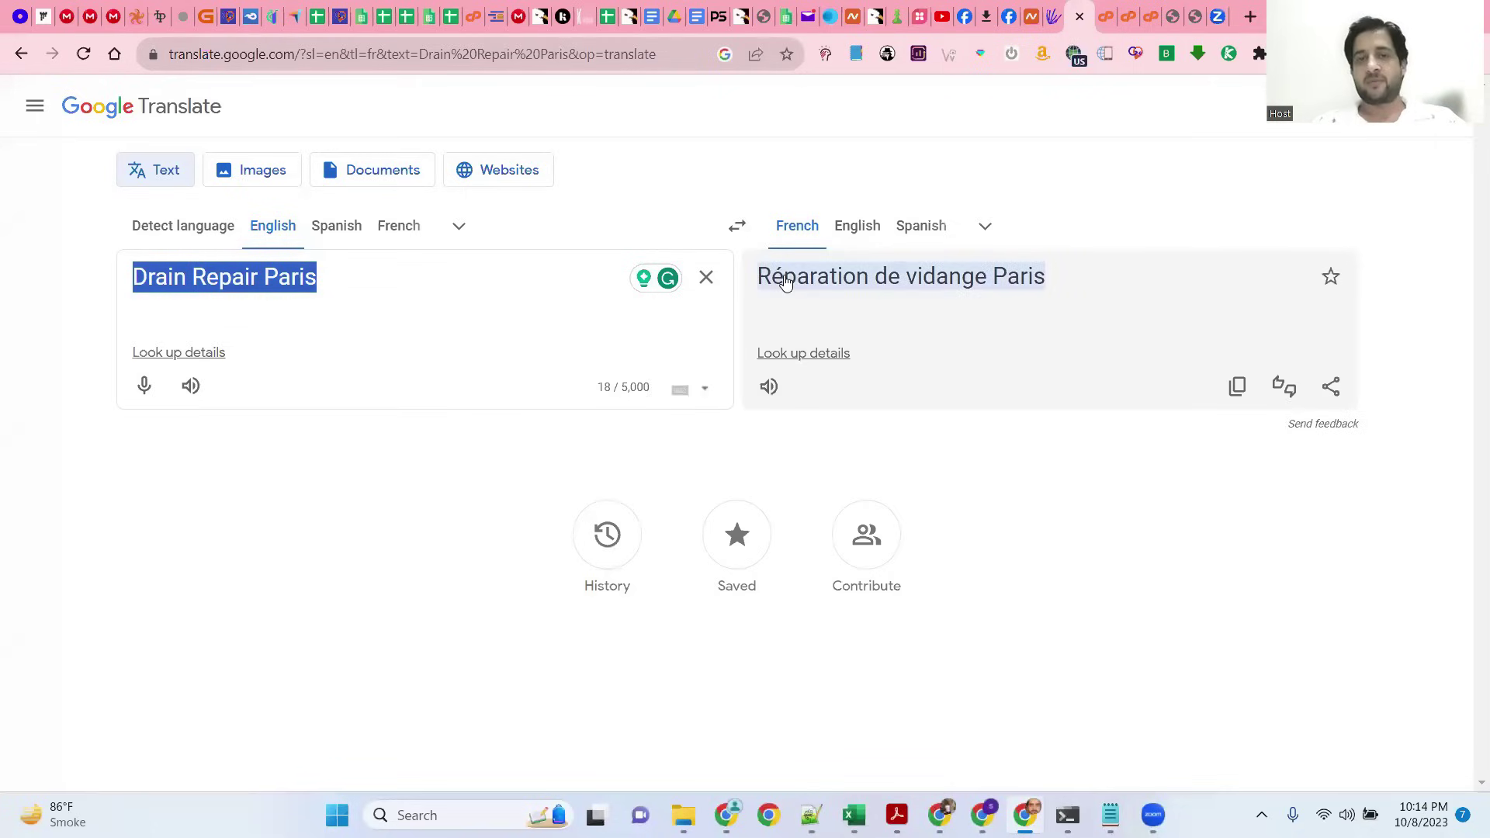